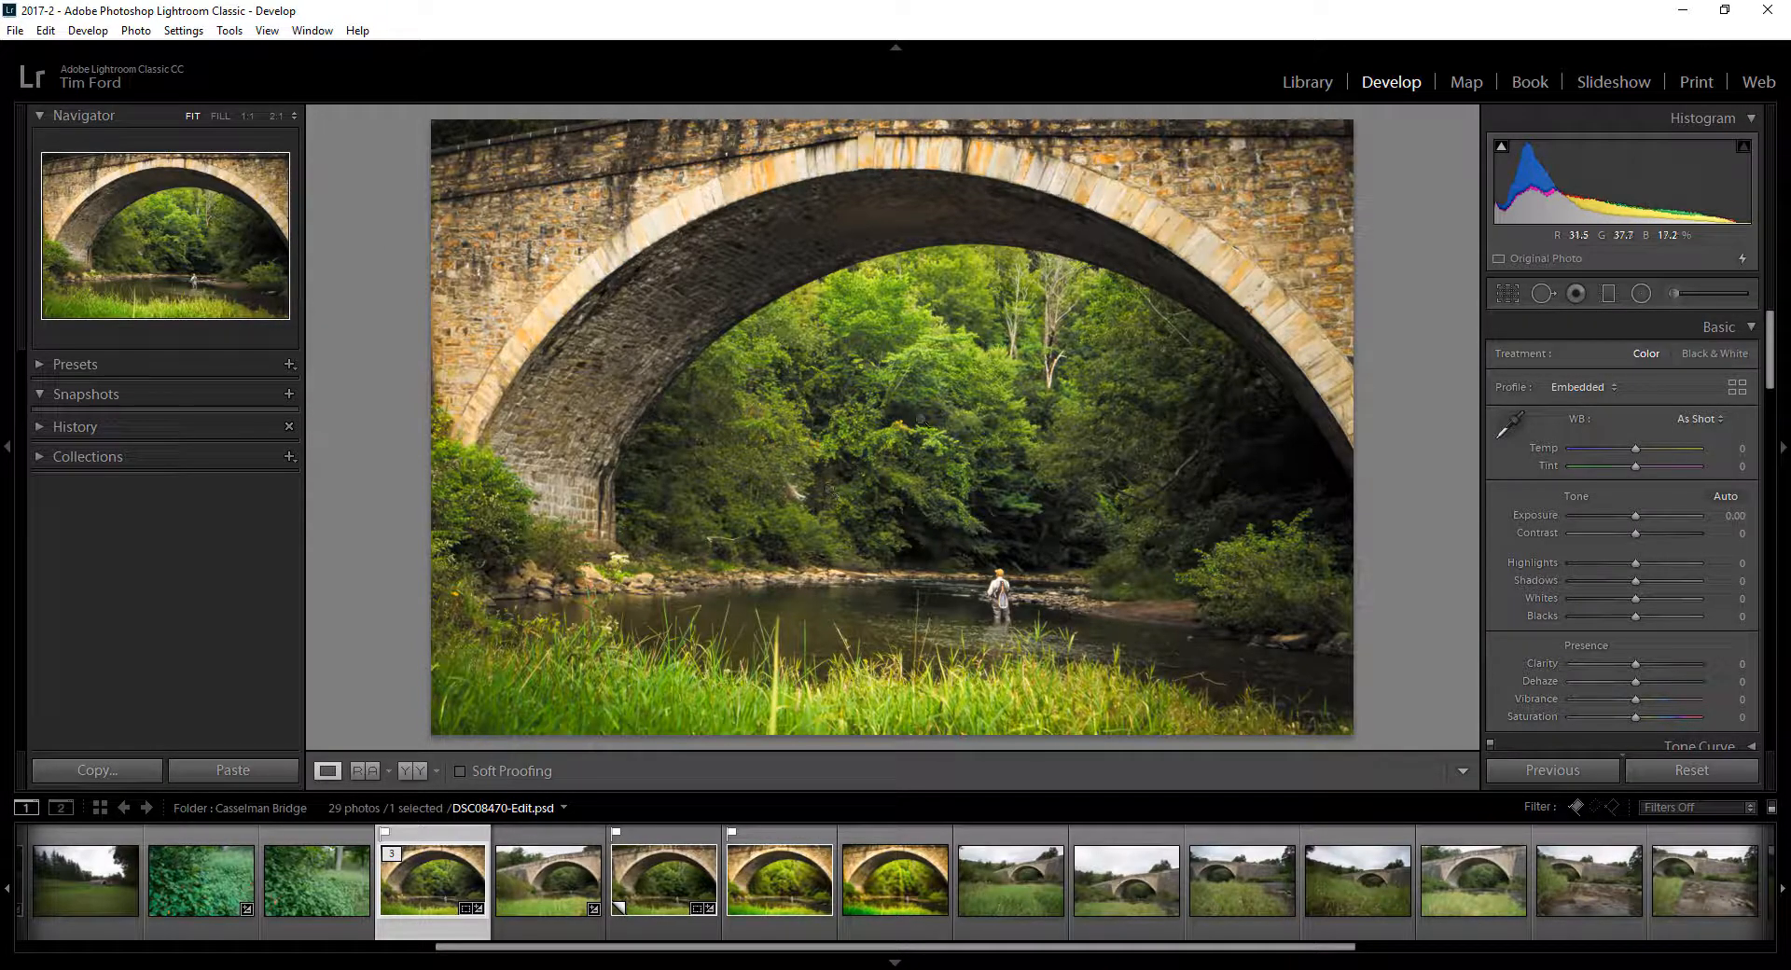
# Step: Send the stone bridge photo to Luminar 2018 as a copy with Lightroom adjustments
pyautogui.rightClick(846, 442)
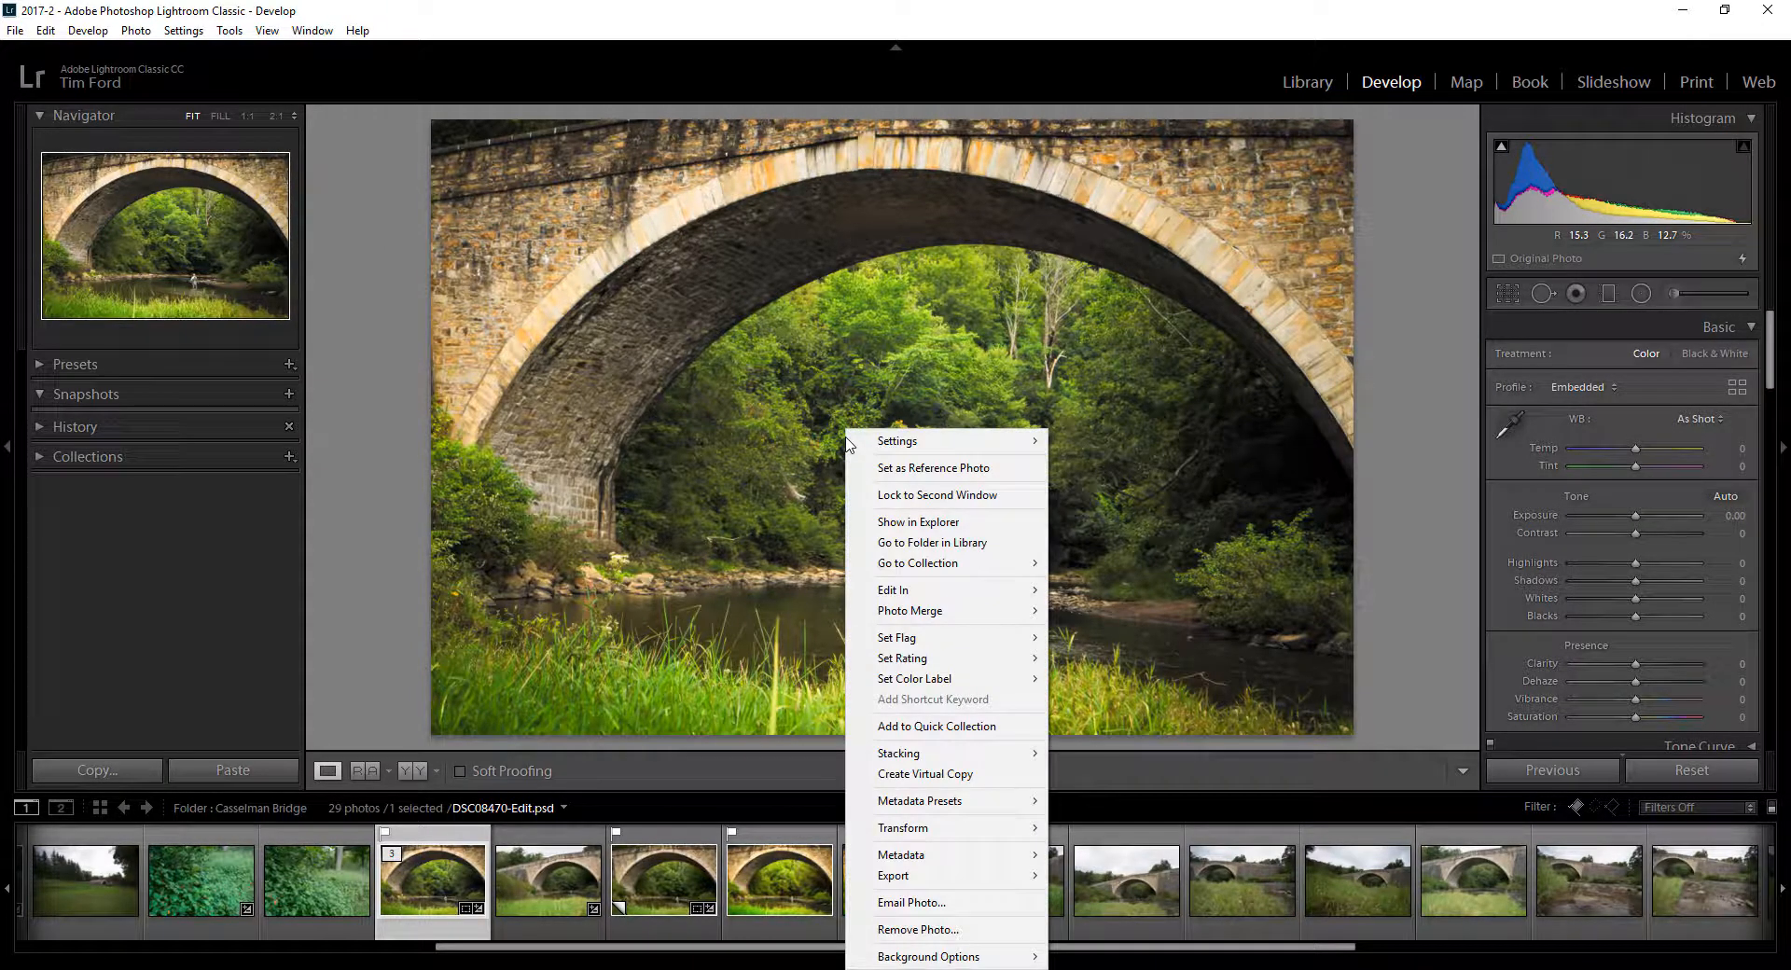
pyautogui.moveTo(1009, 875)
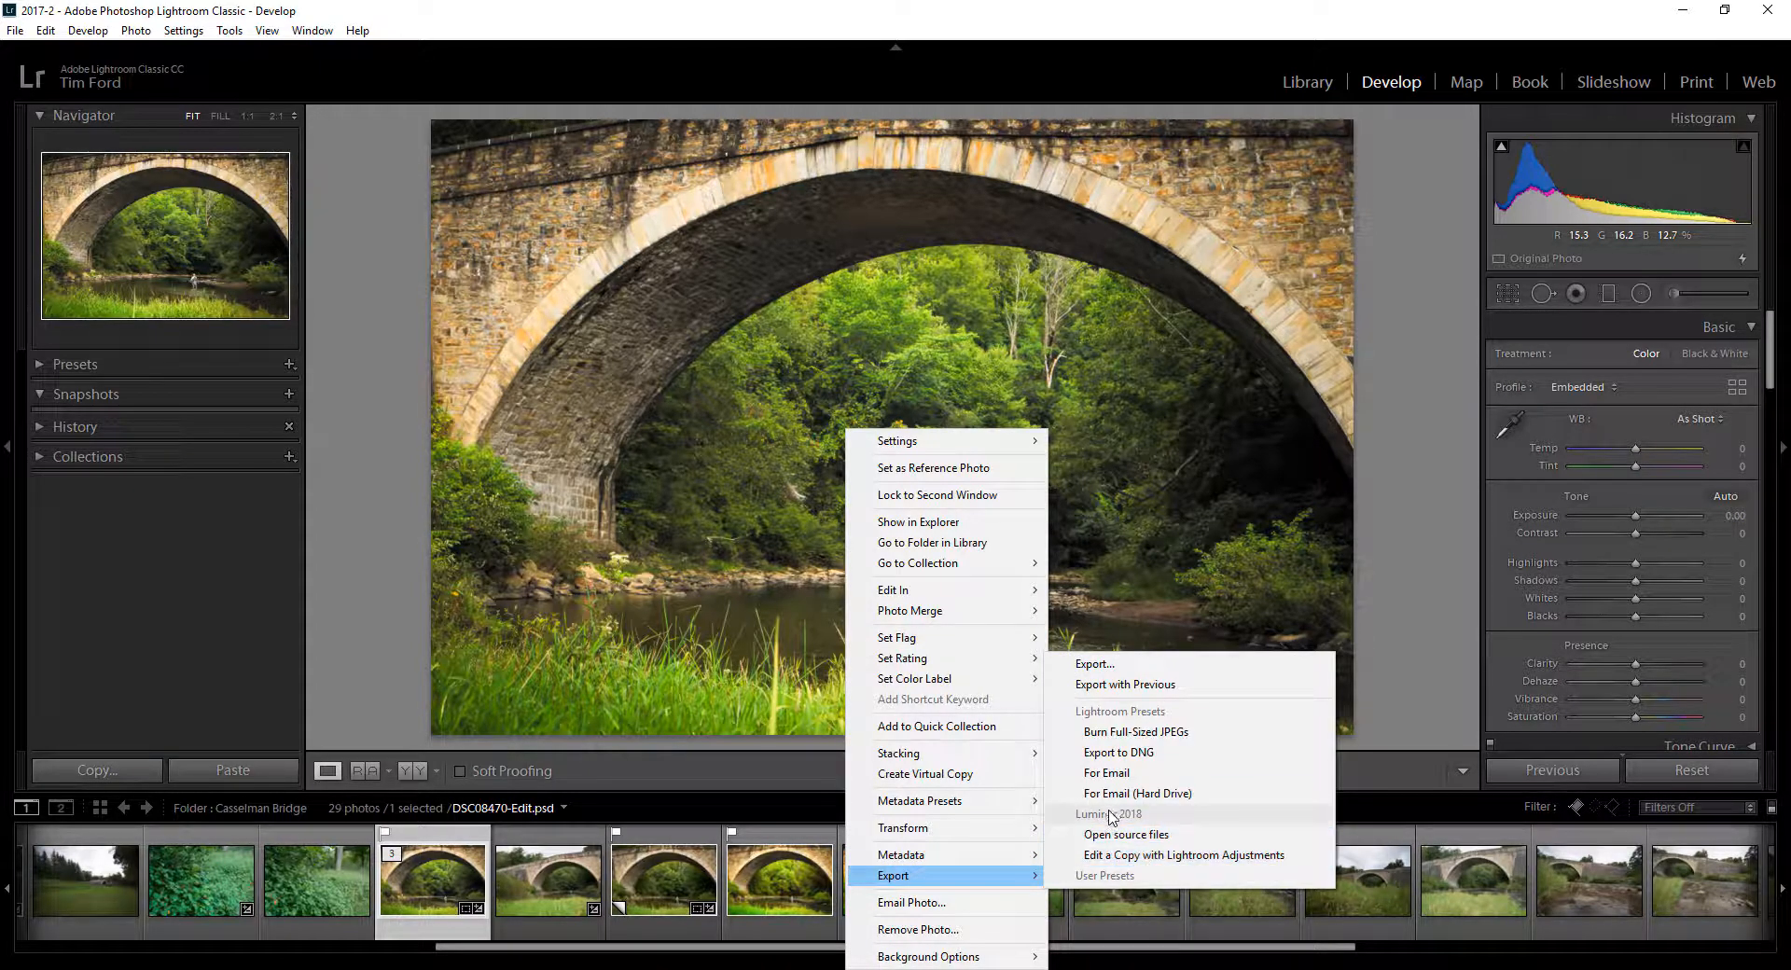
pyautogui.click(1302, 856)
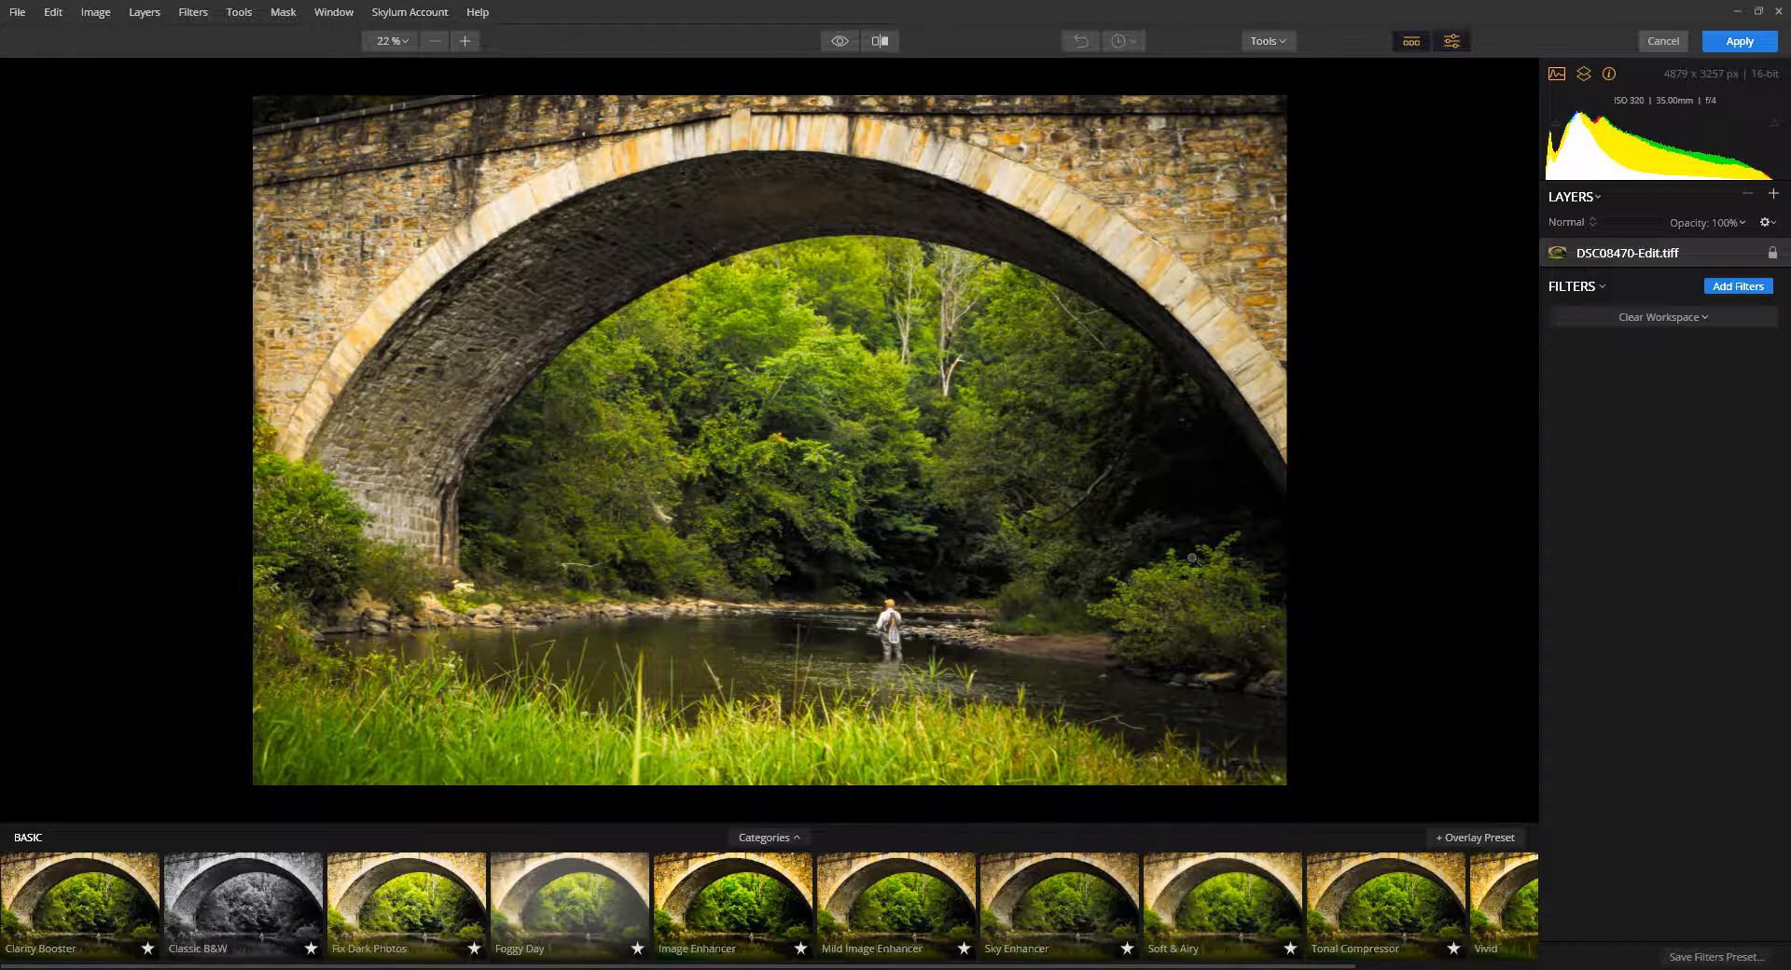
# Step: Compare the file commands of the Luminar plug-in and standalone windows, and check the standalone version's Save As document type
pyautogui.click(16, 13)
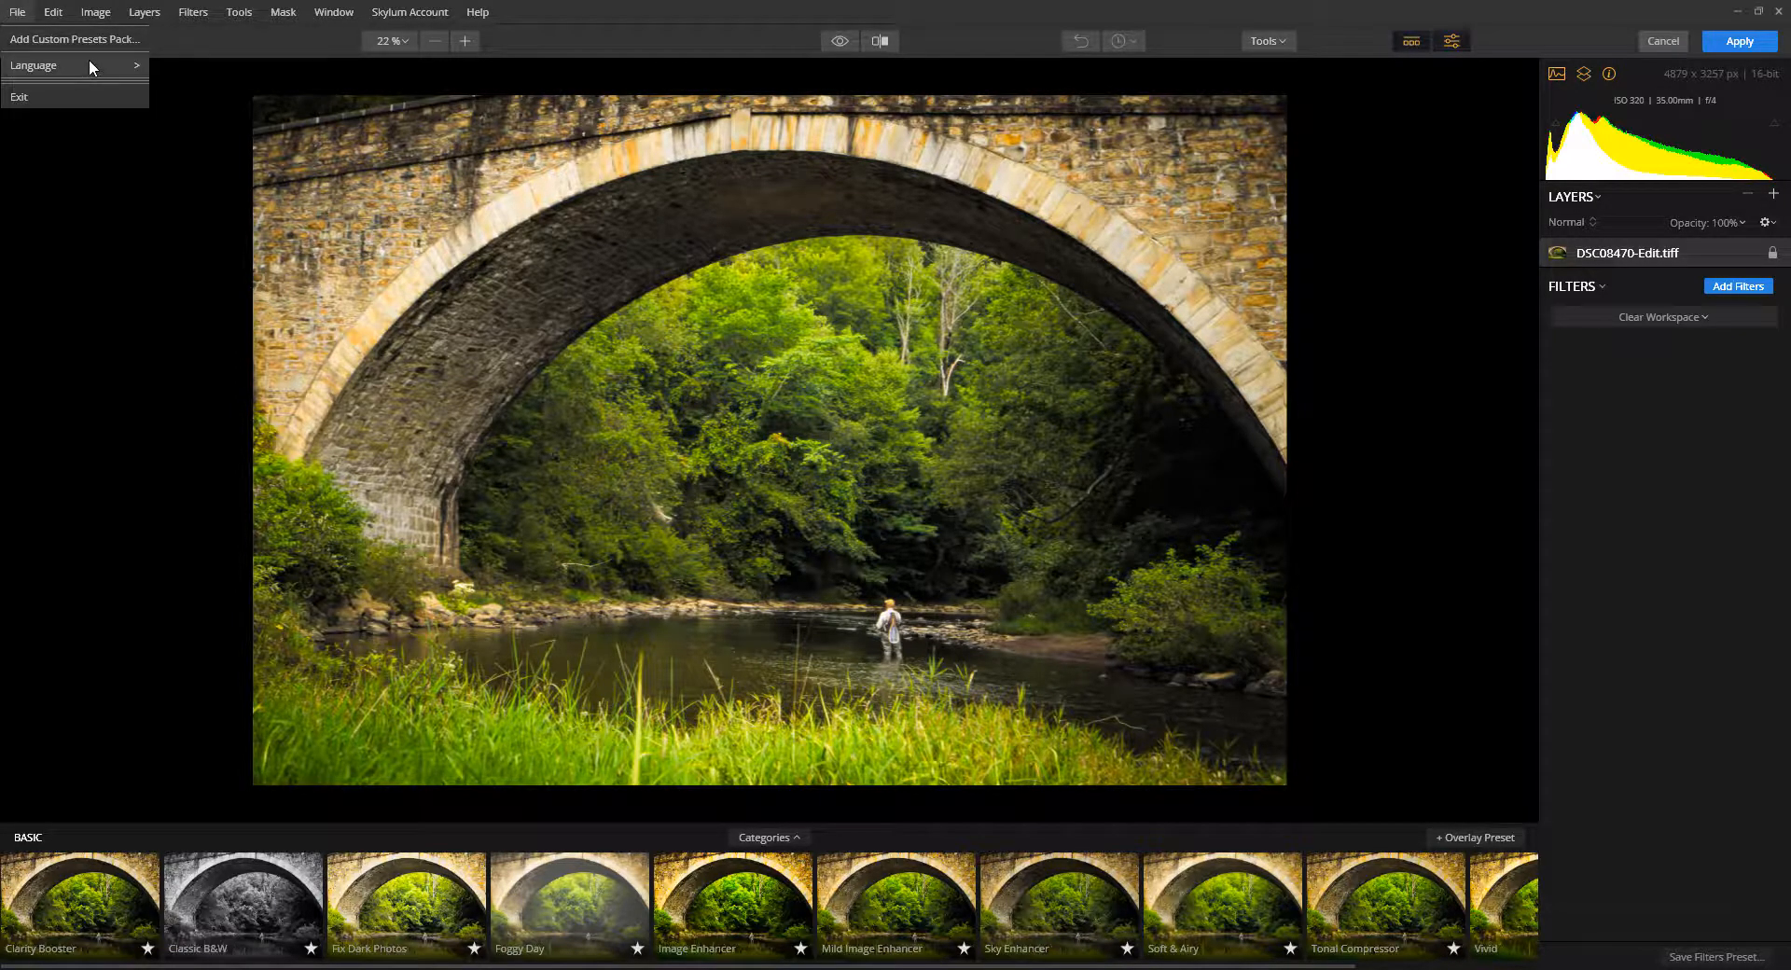
pyautogui.click(16, 13)
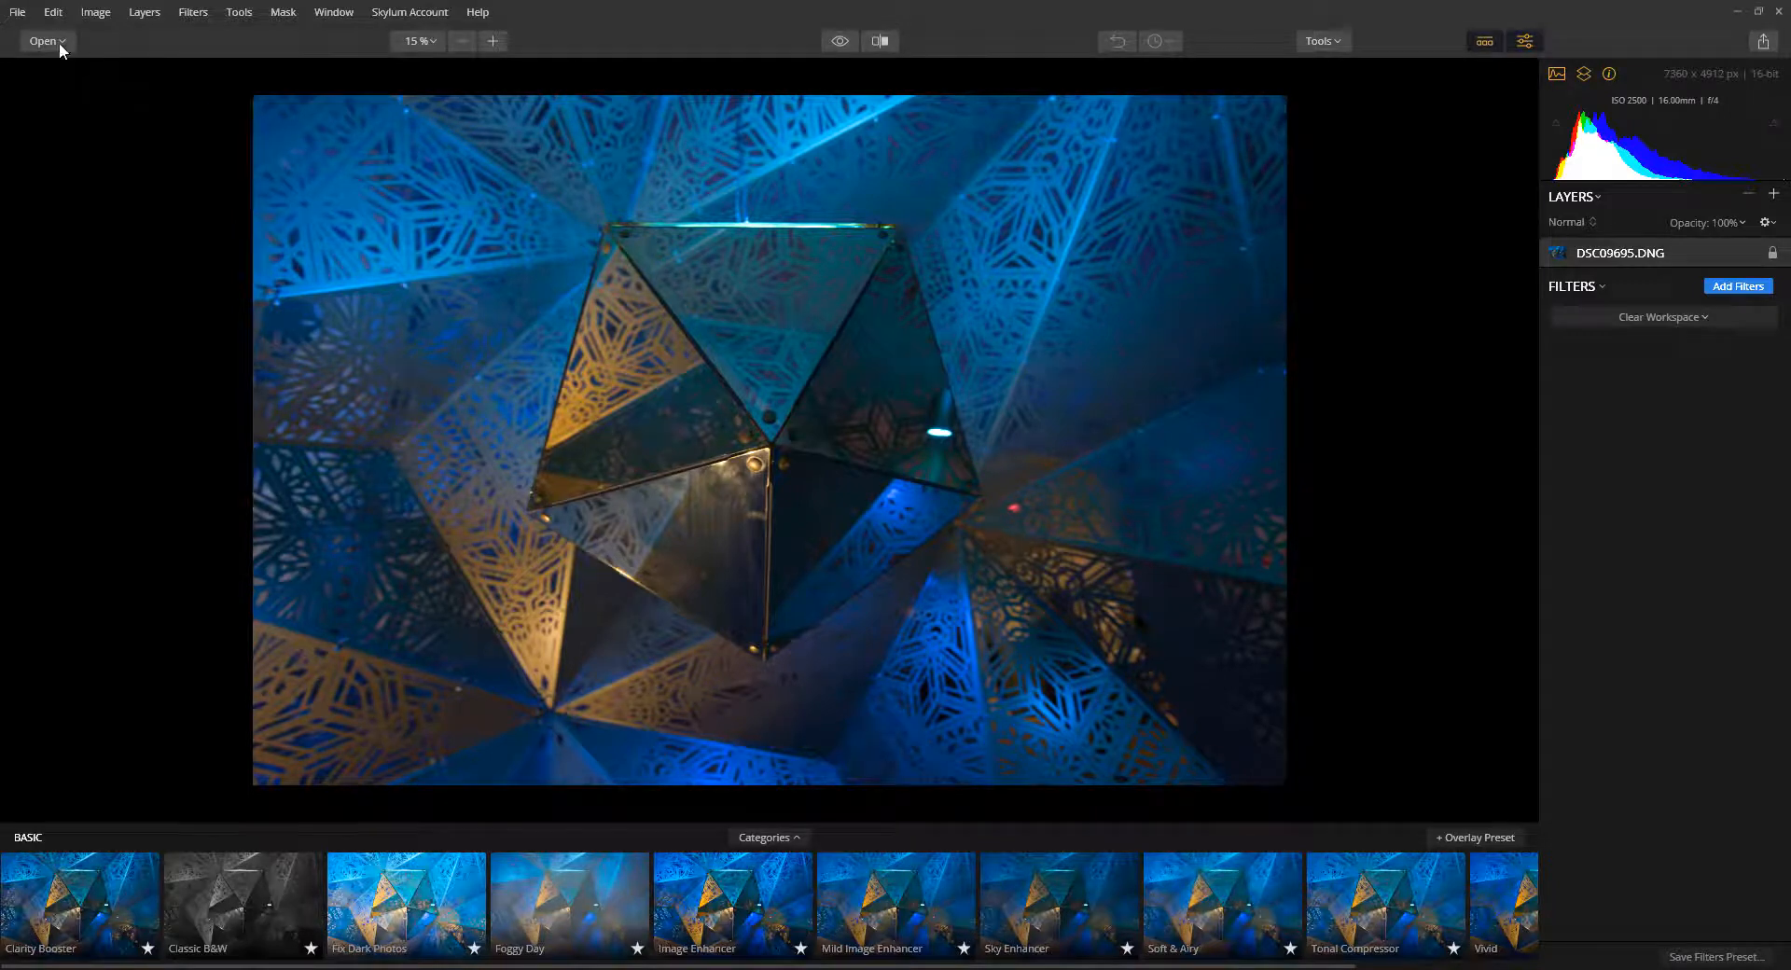
pyautogui.click(16, 13)
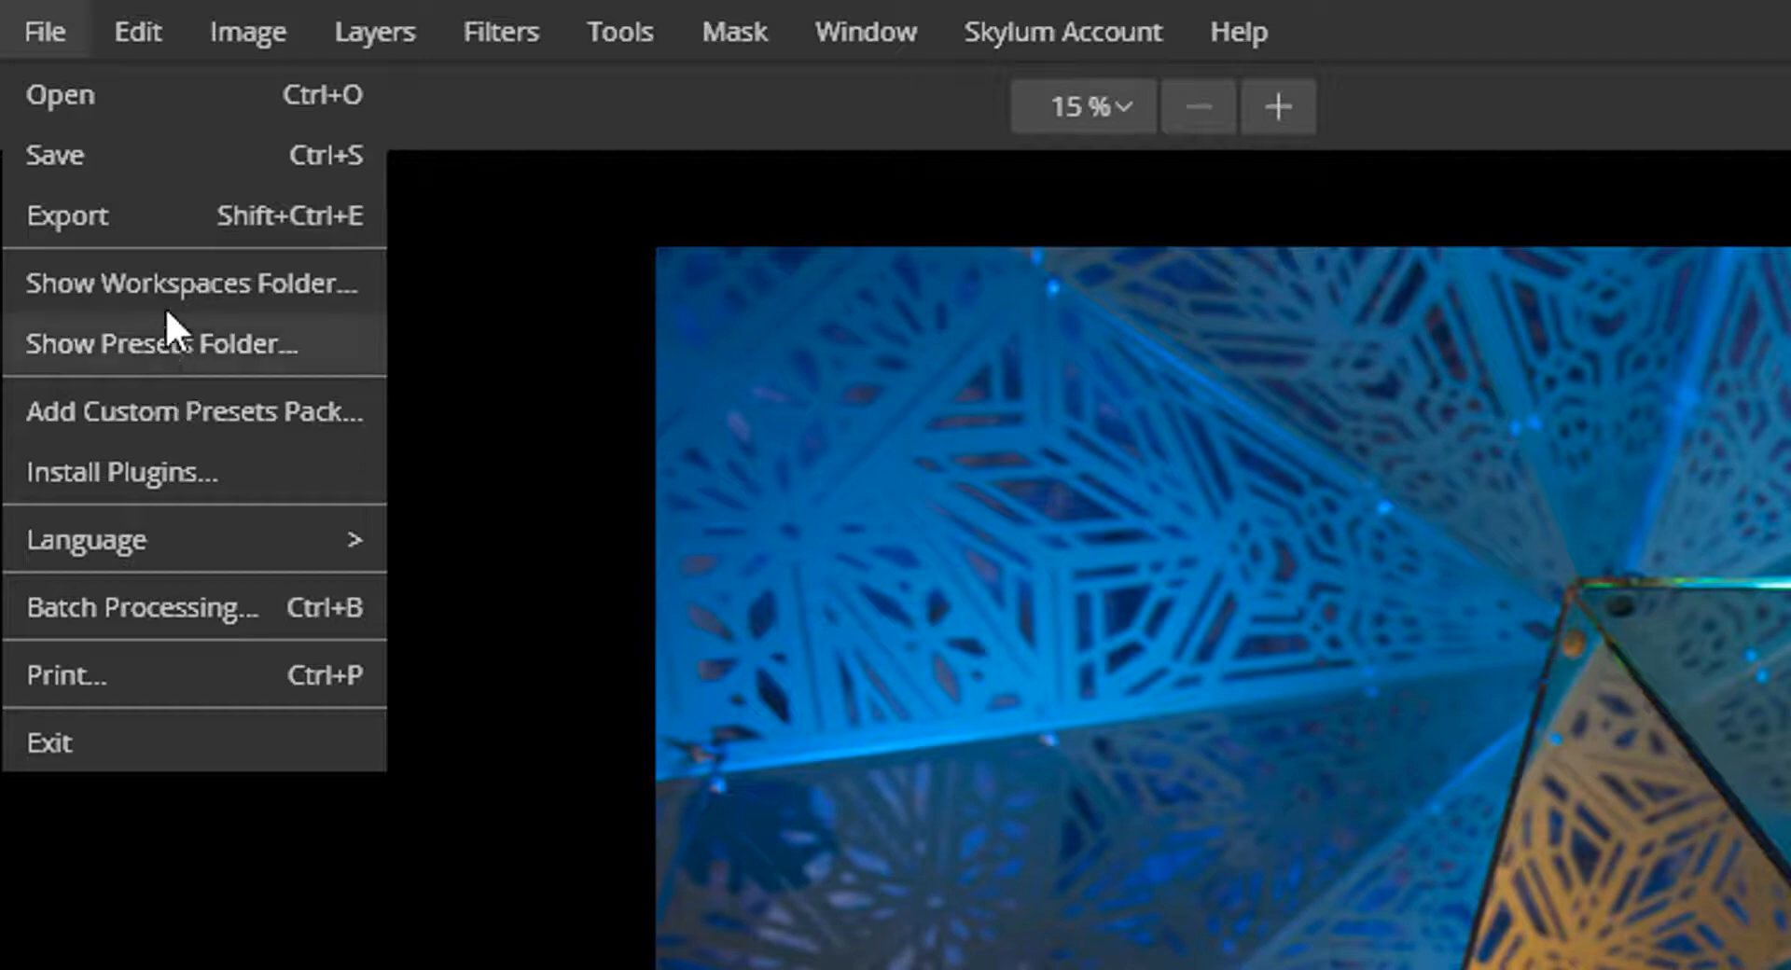
pyautogui.click(170, 157)
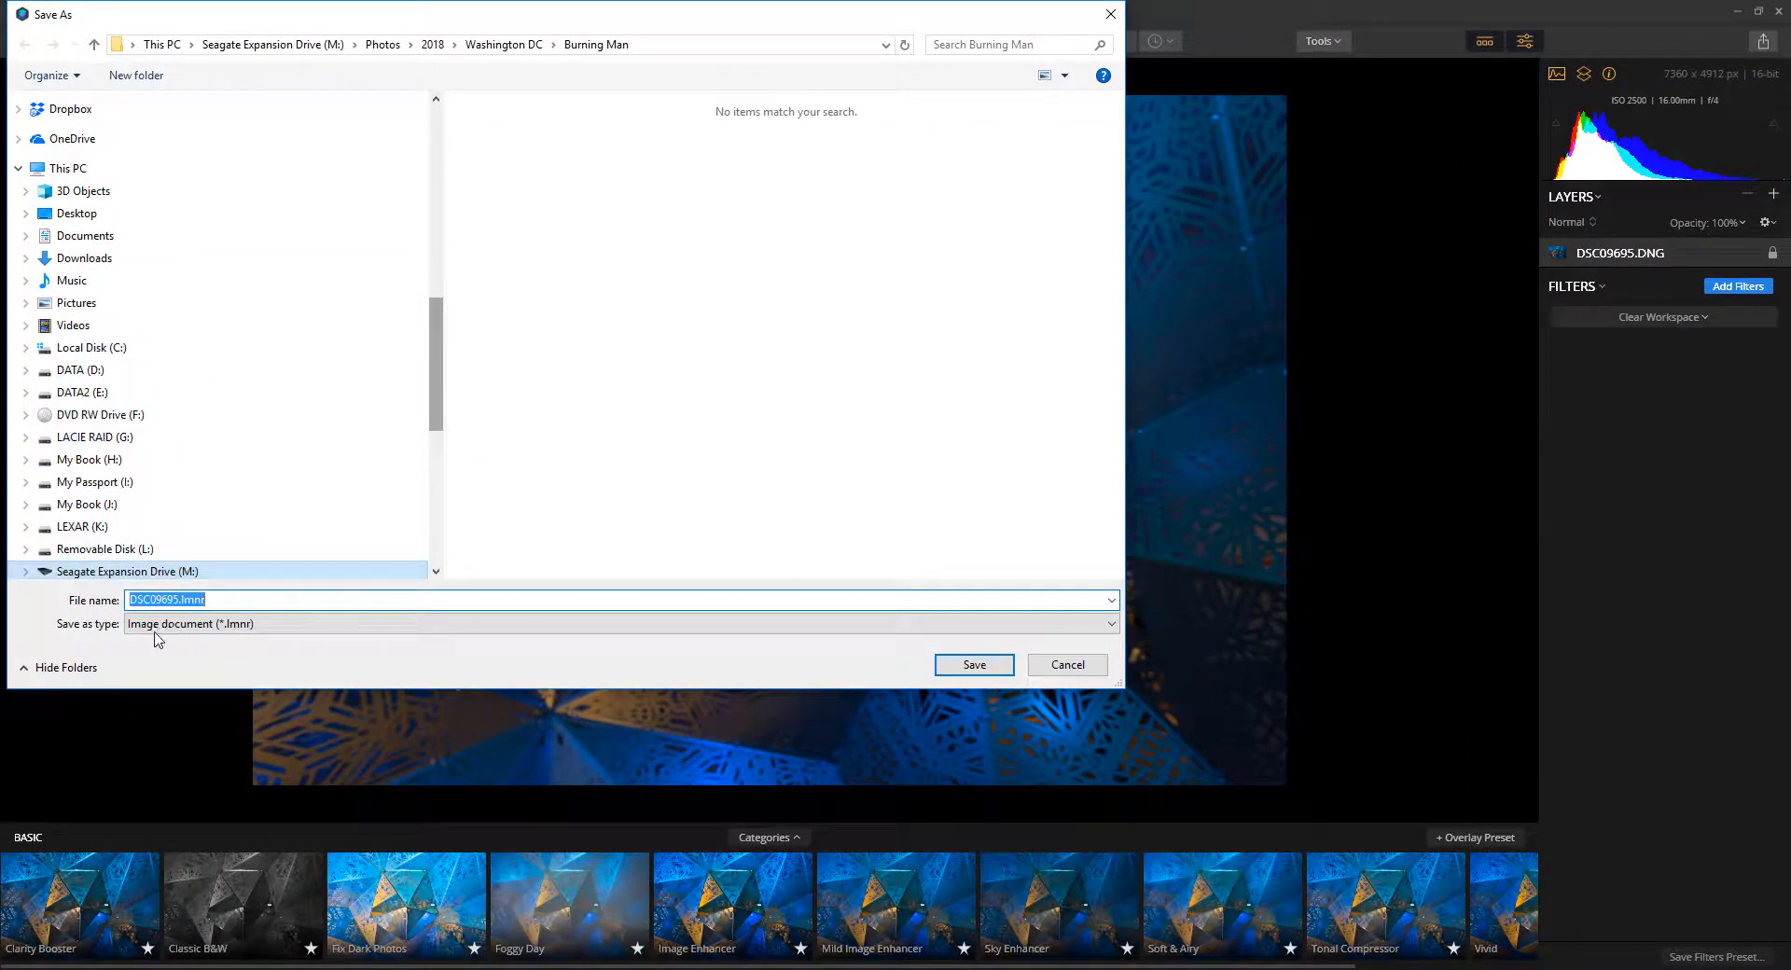
pyautogui.click(216, 600)
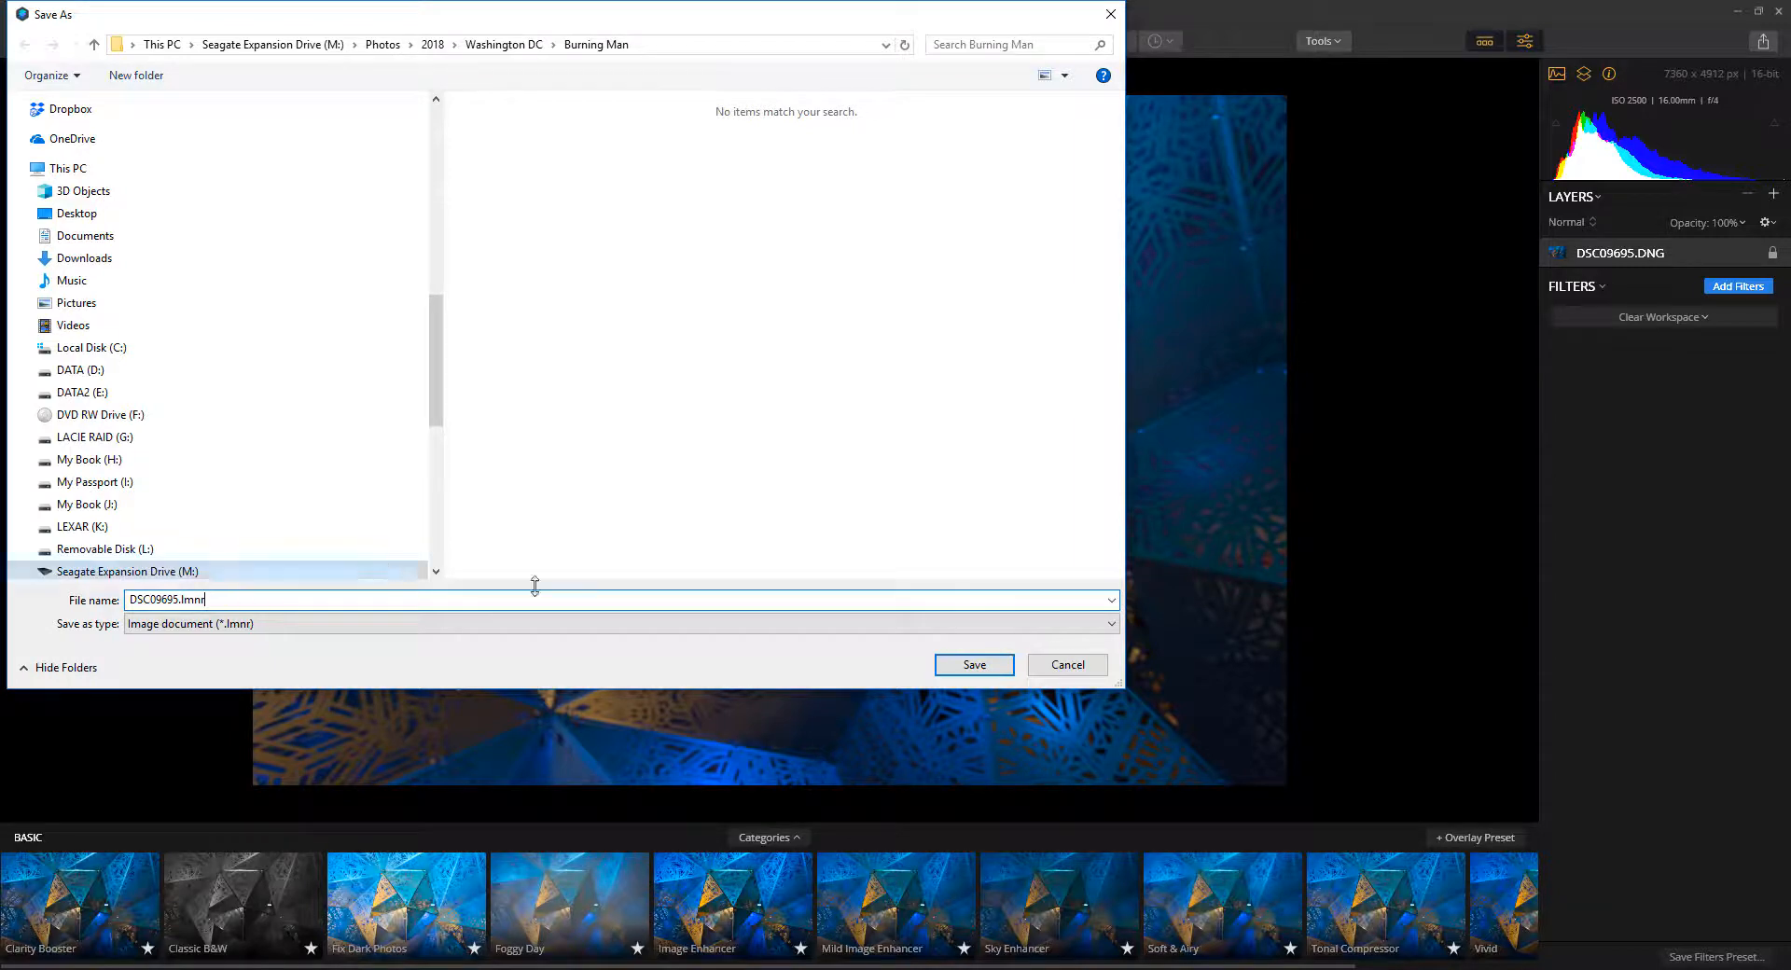
pyautogui.click(1037, 668)
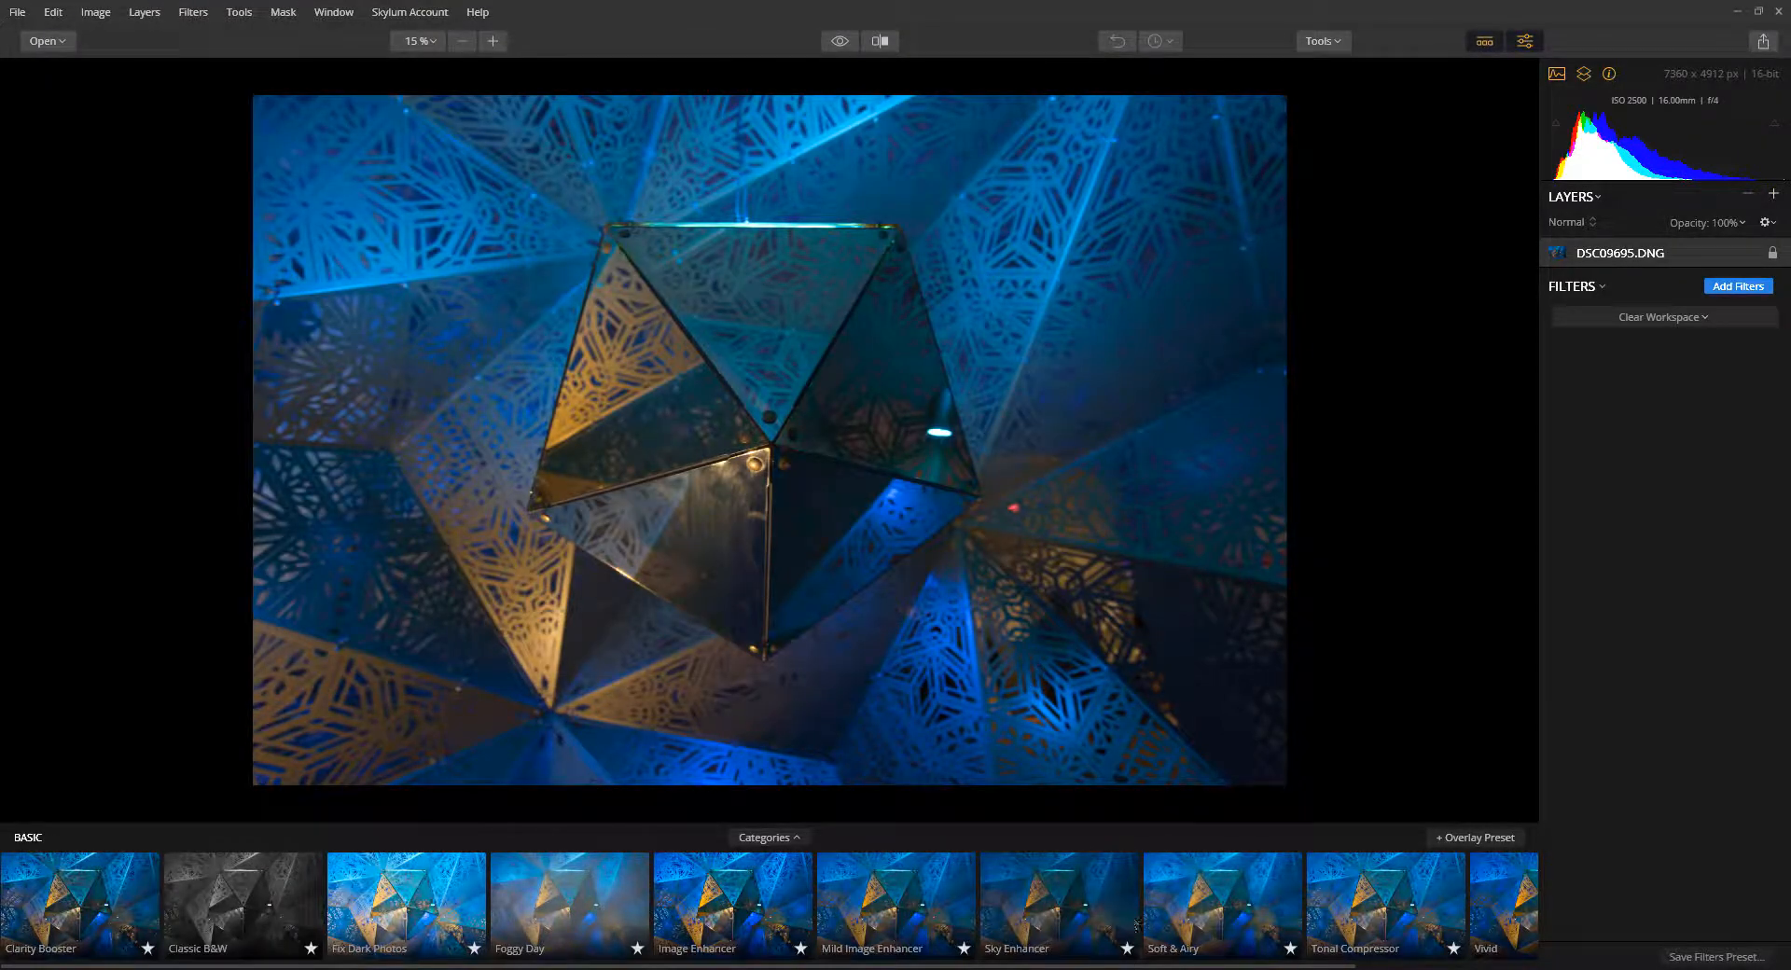
# Step: Switch back to the DSC08470-Edit.tiff plug-in window and examine its file, image, layer, filter, tool, mask, window and help commands
pyautogui.moveTo(1122, 969)
pyautogui.click(1204, 932)
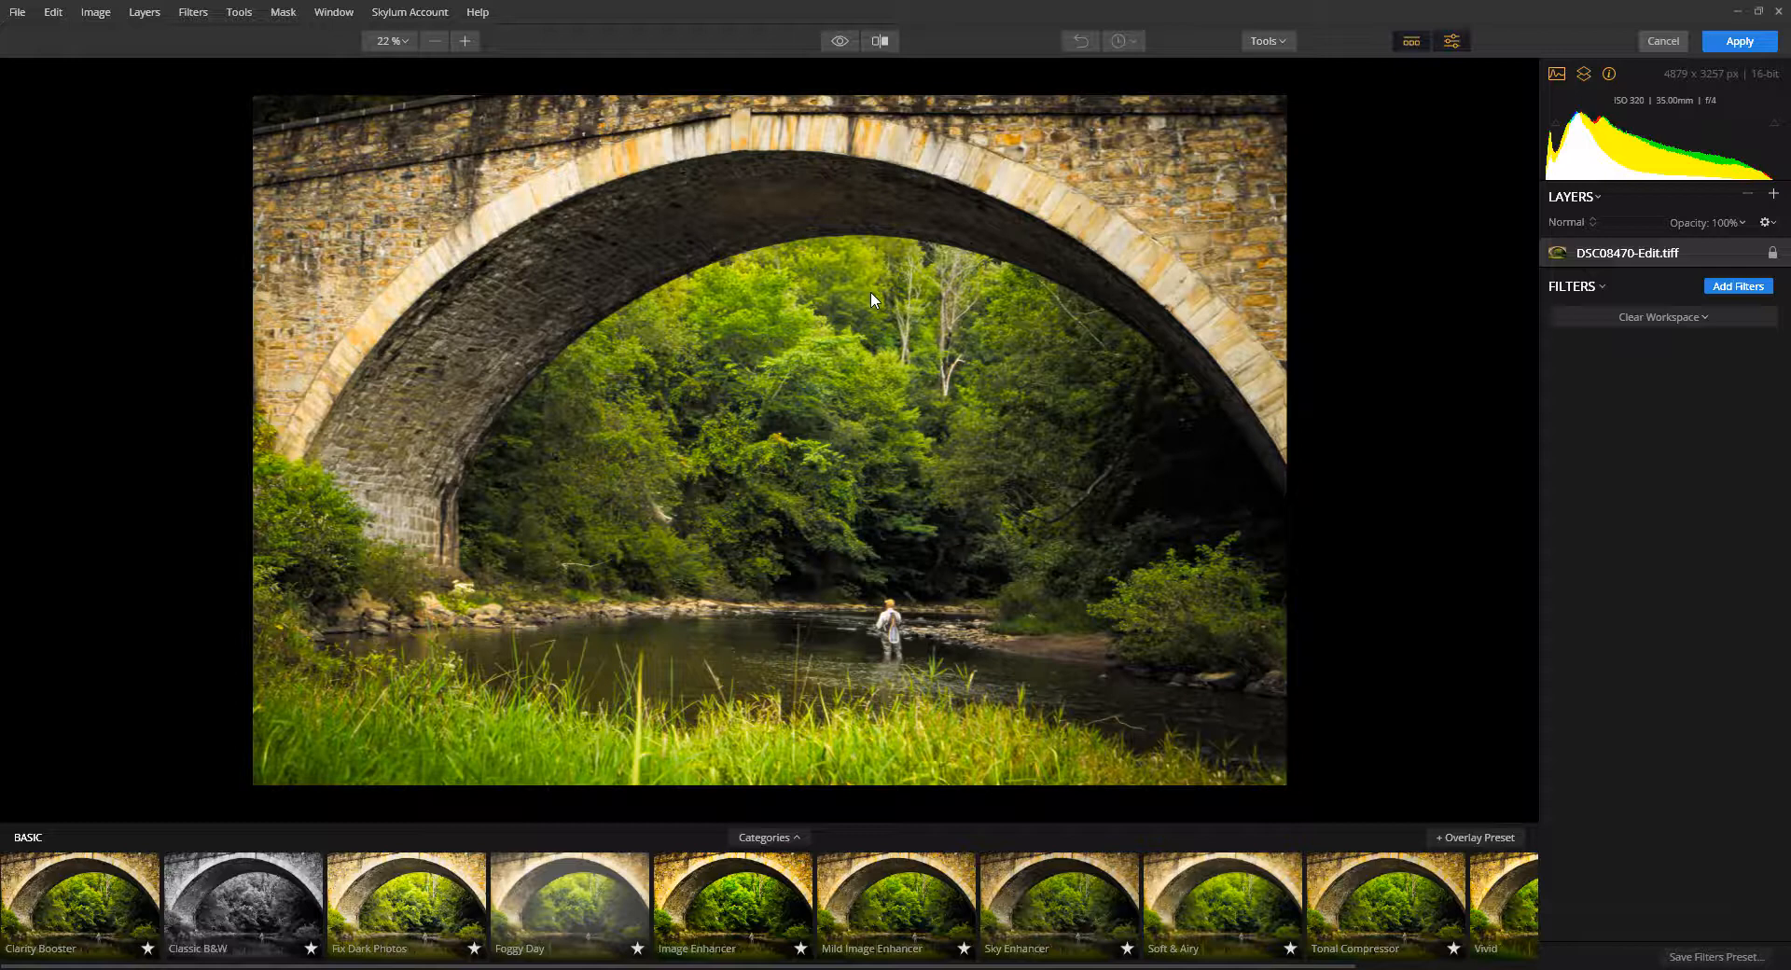
pyautogui.click(16, 13)
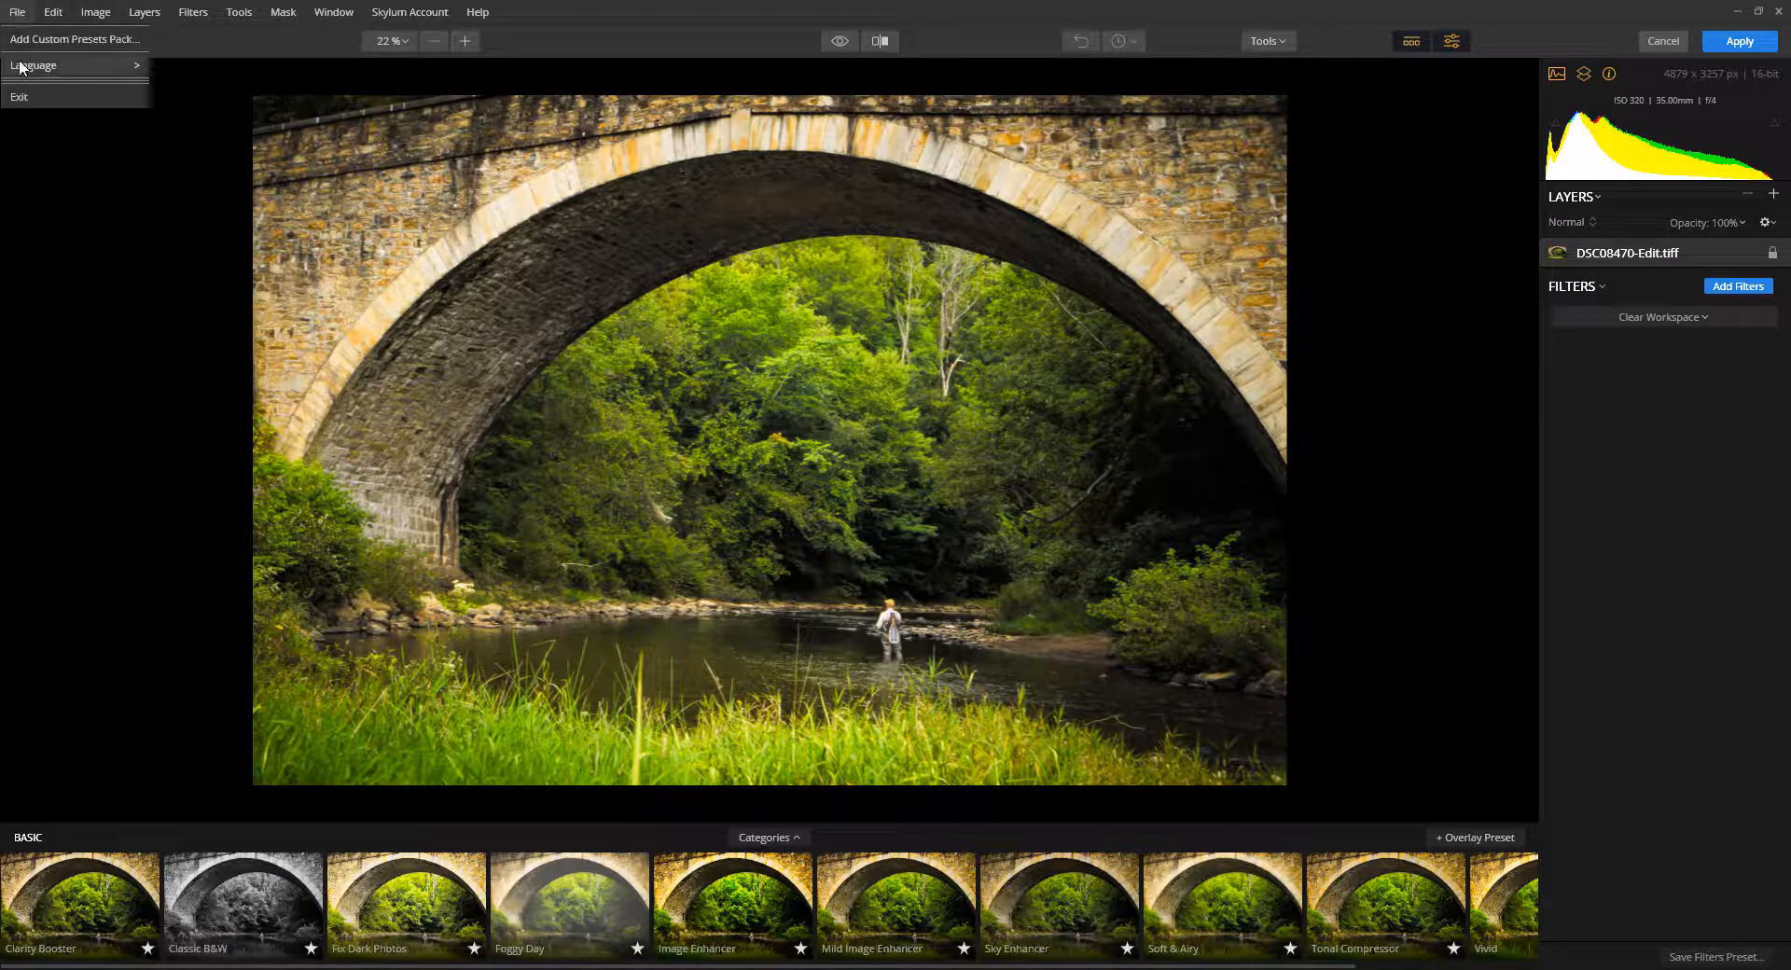
pyautogui.moveTo(60, 16)
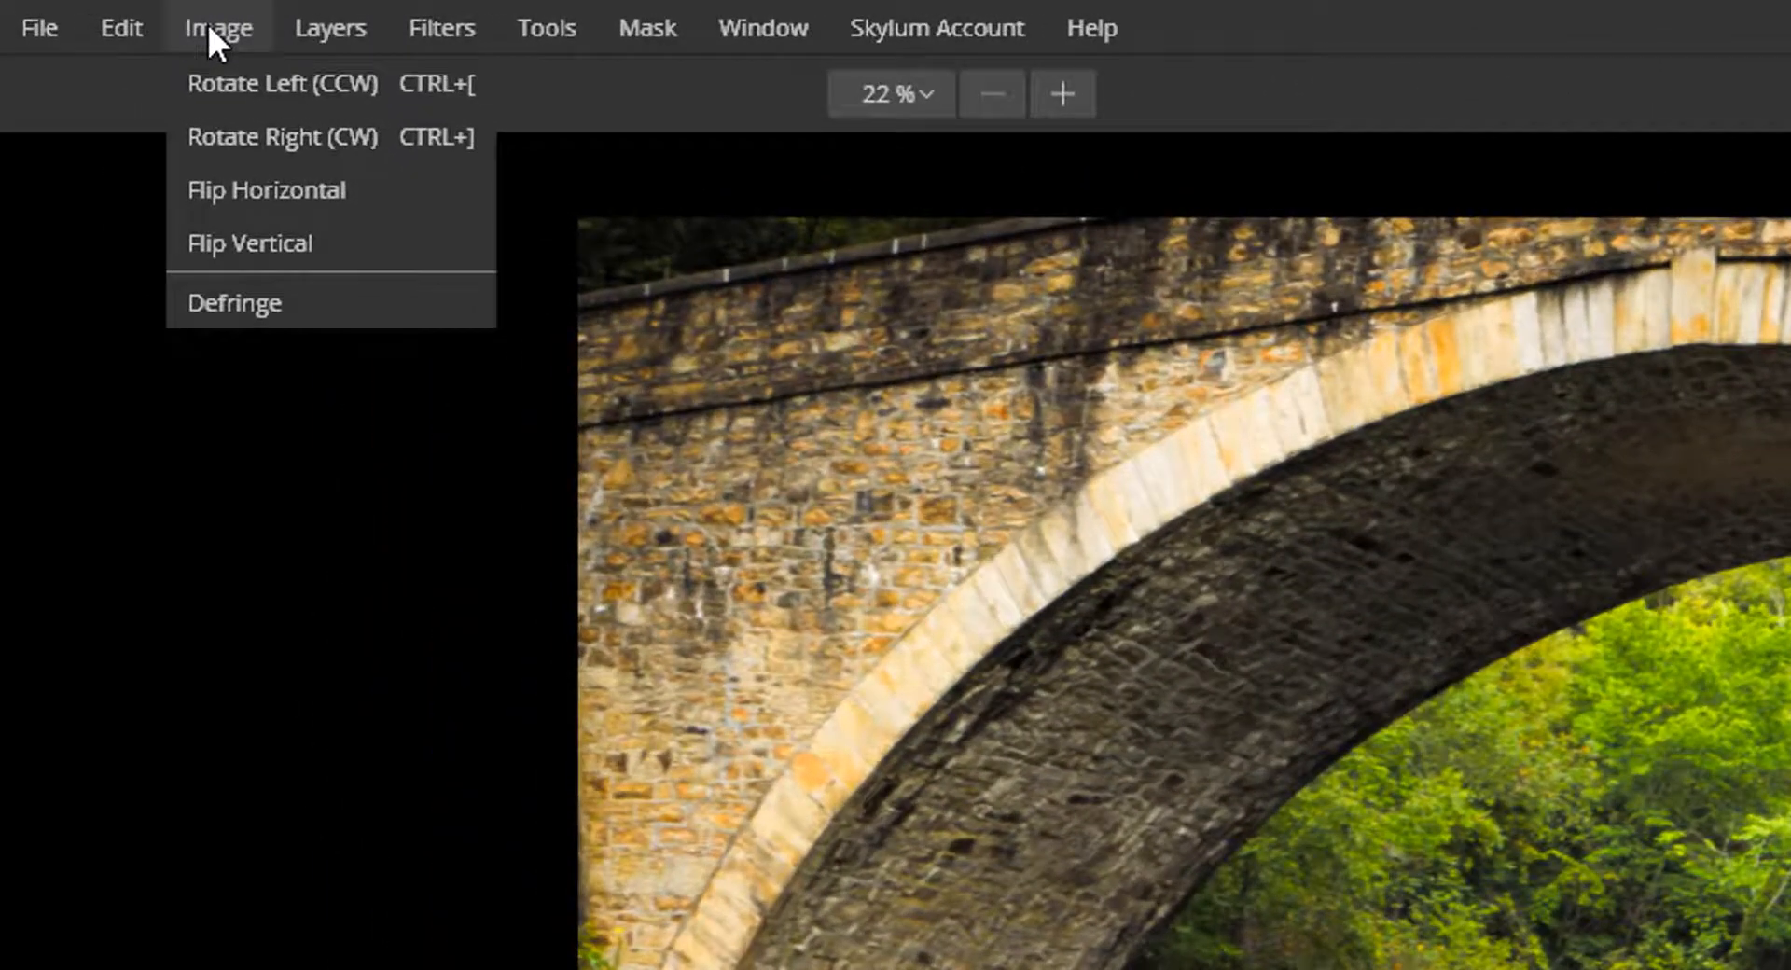
pyautogui.moveTo(315, 26)
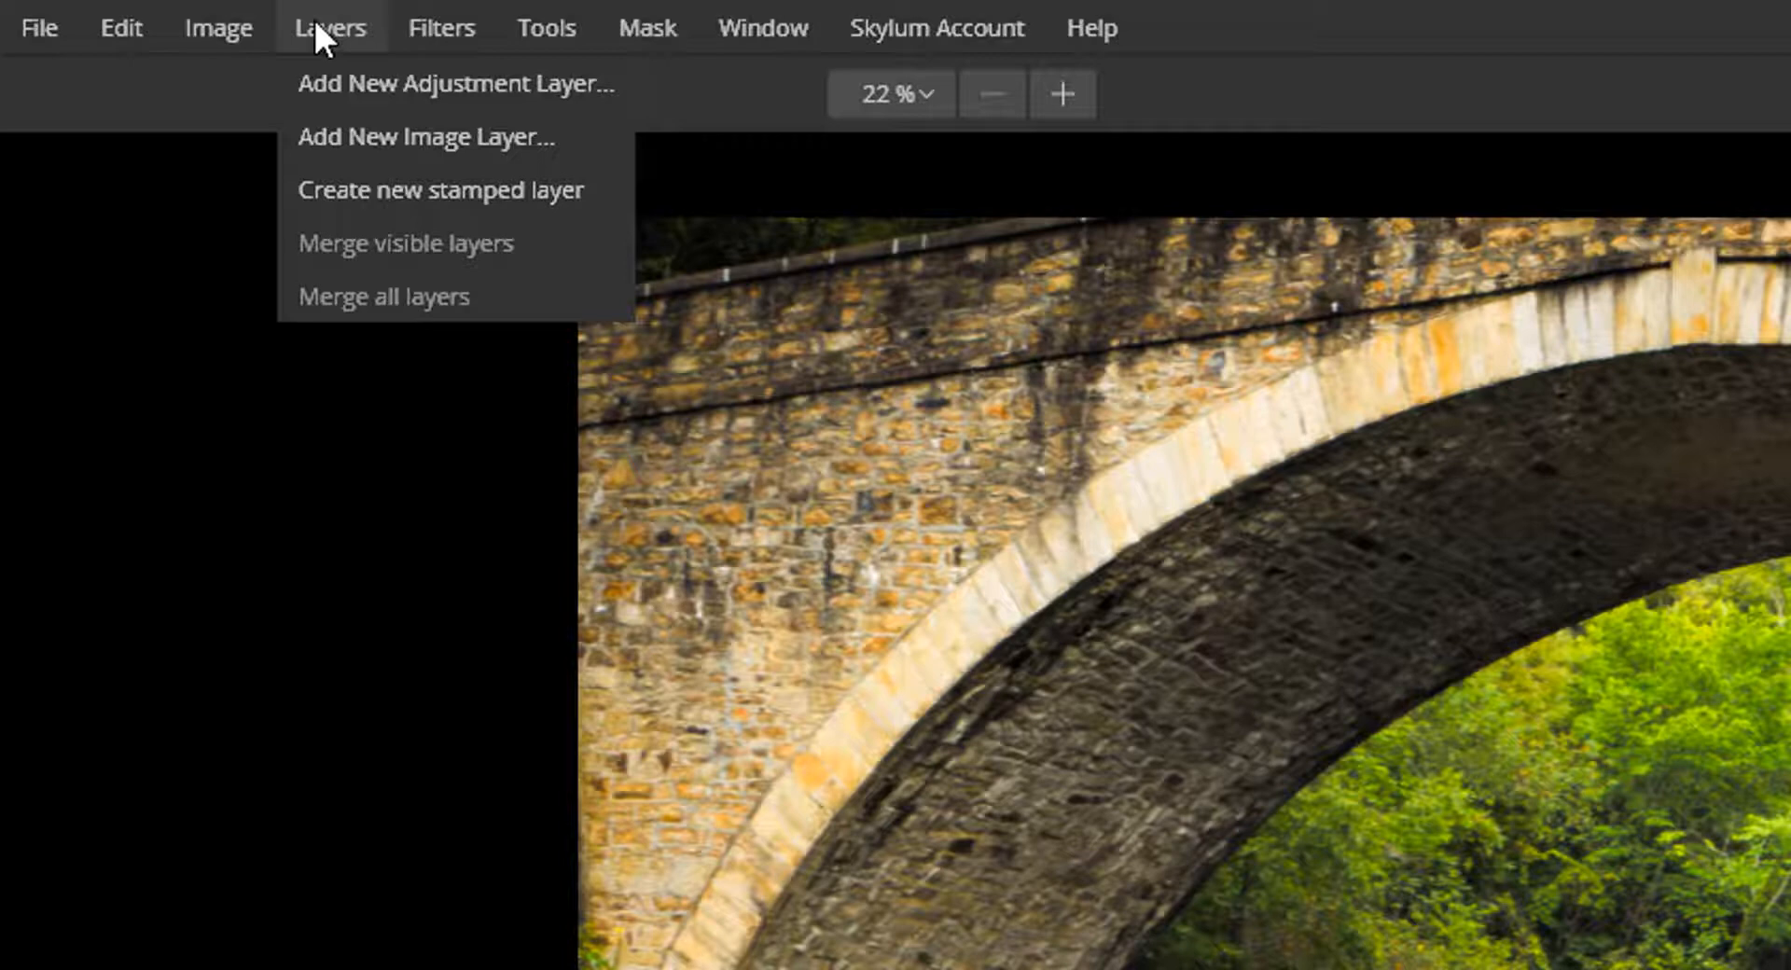
pyautogui.moveTo(492, 19)
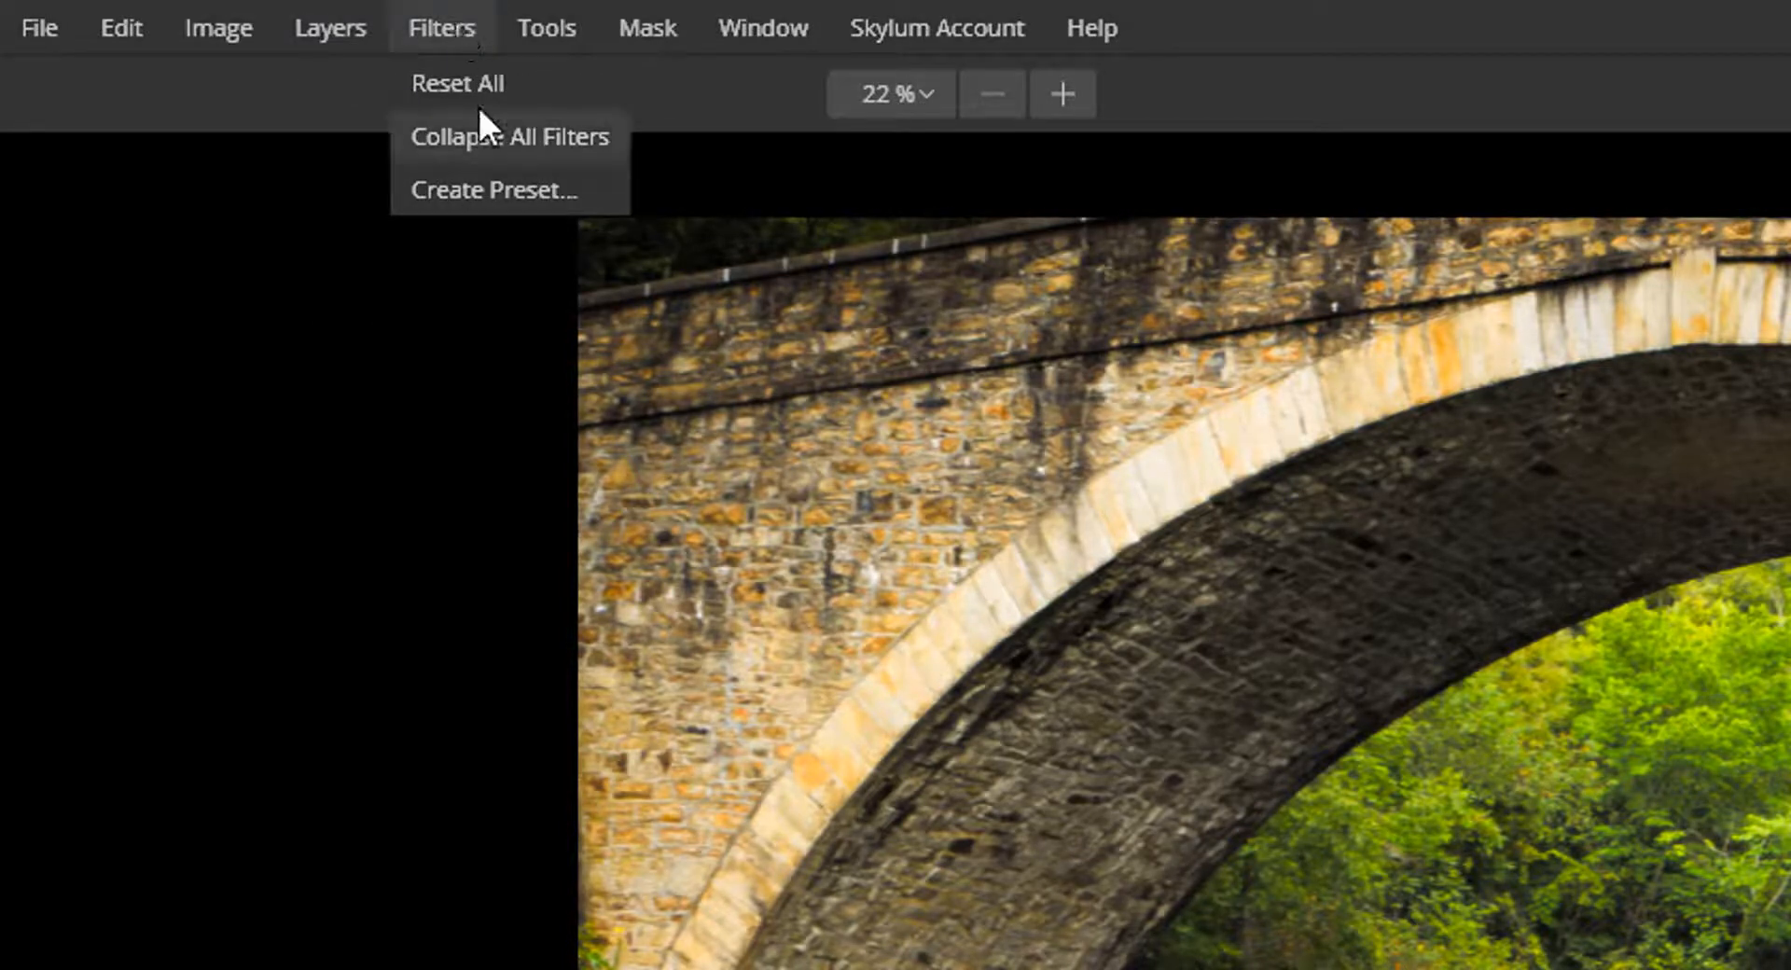
pyautogui.moveTo(573, 24)
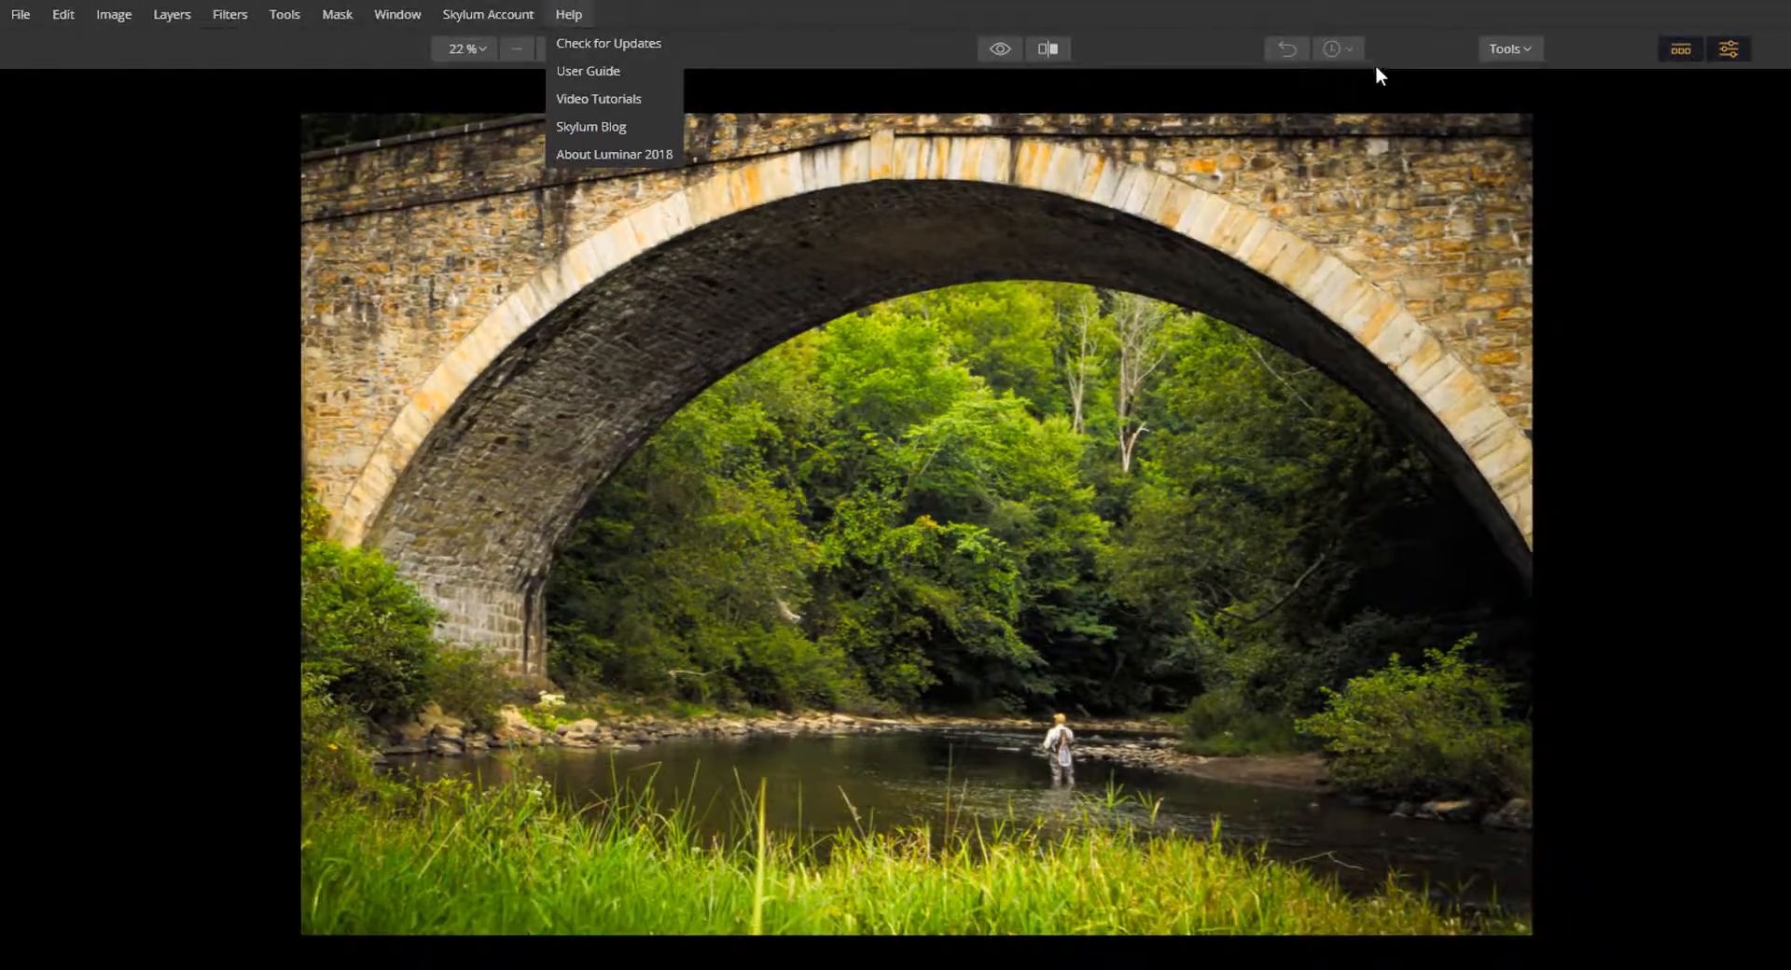
pyautogui.click(1509, 49)
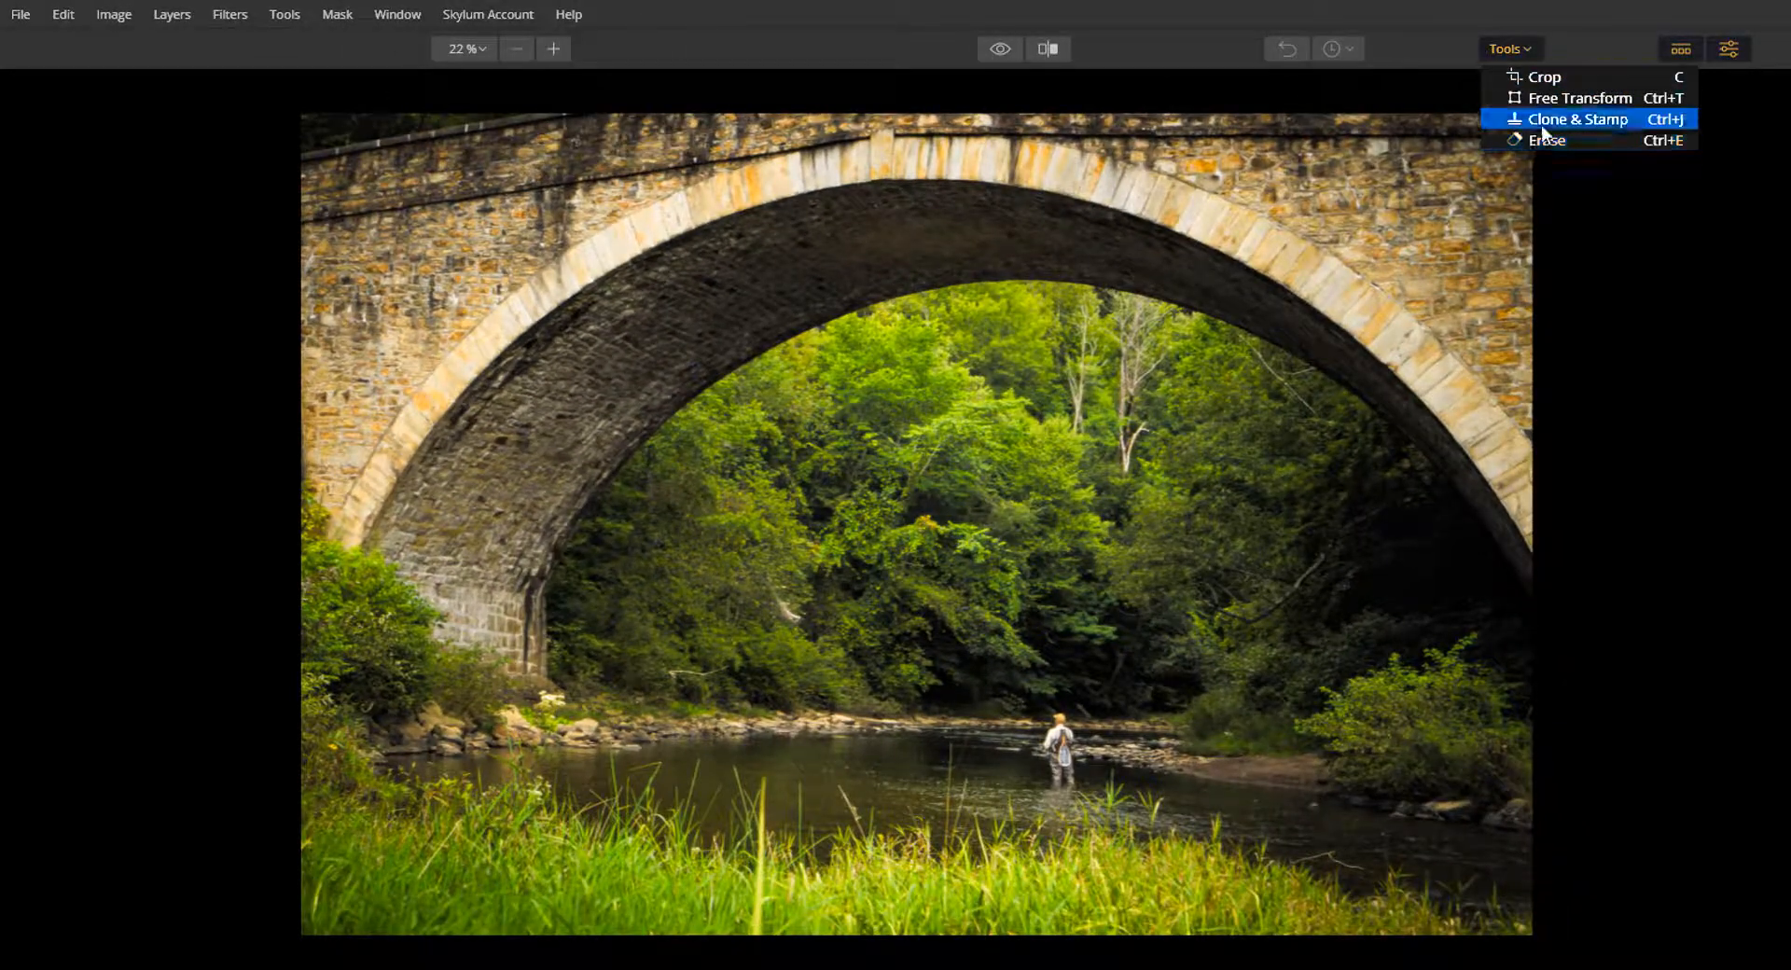
pyautogui.click(291, 16)
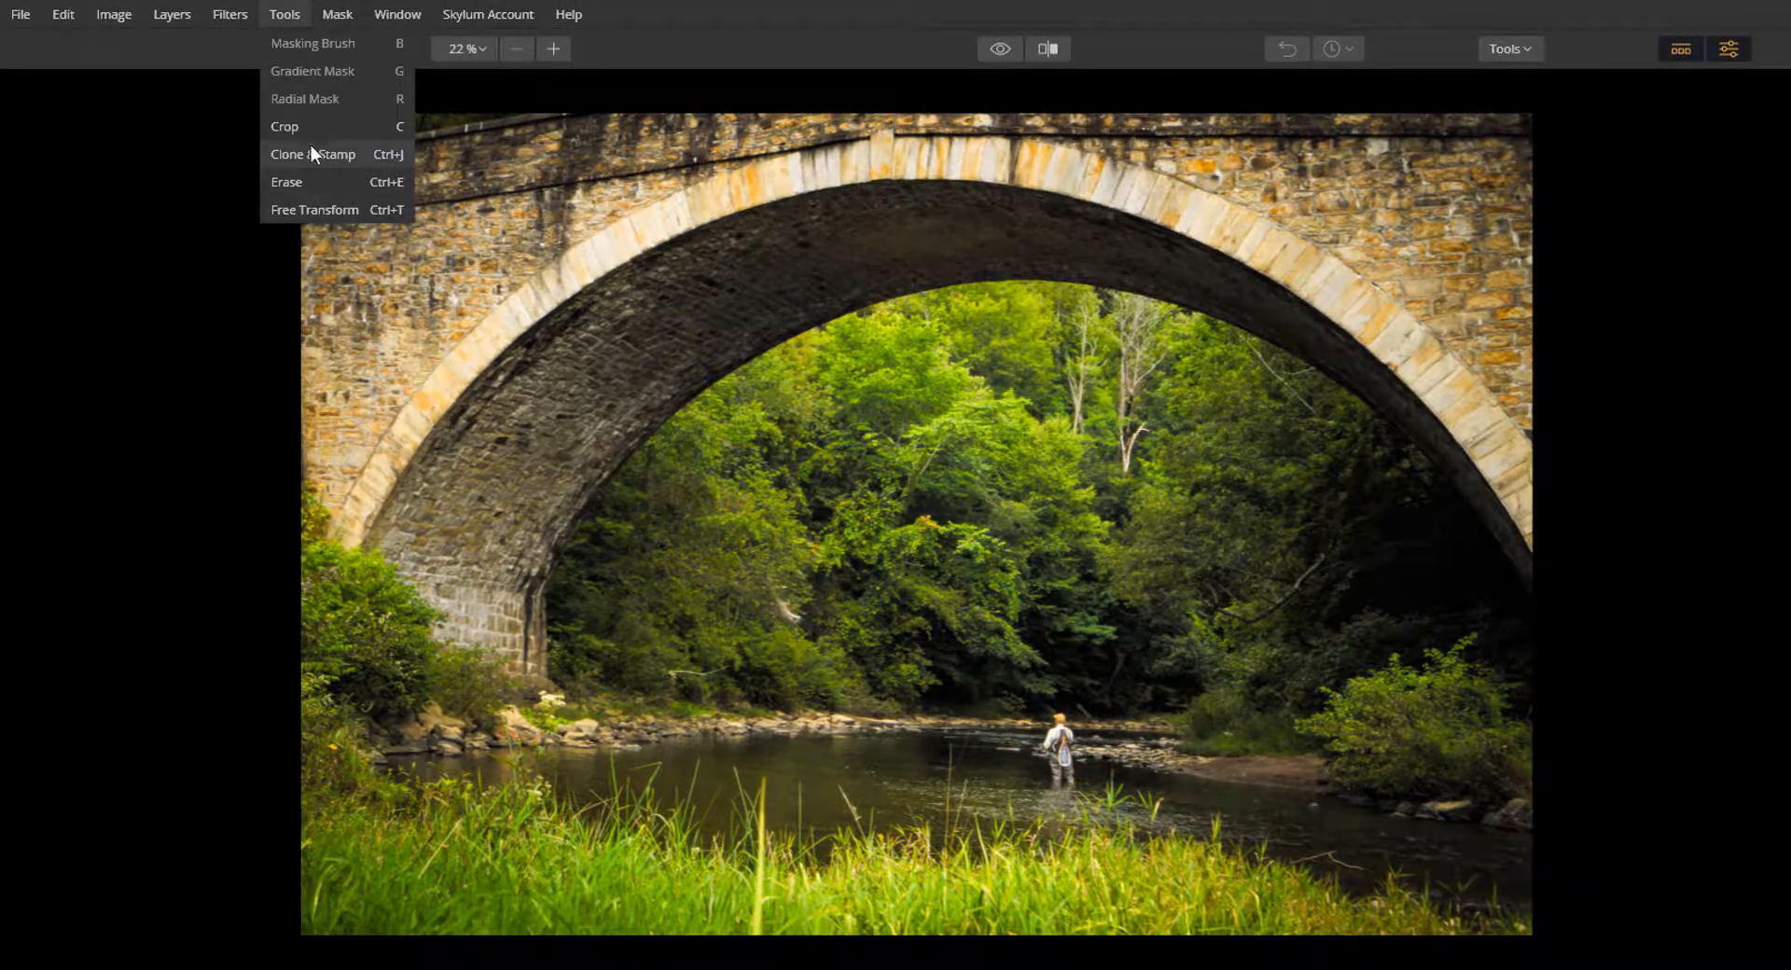
pyautogui.click(1508, 48)
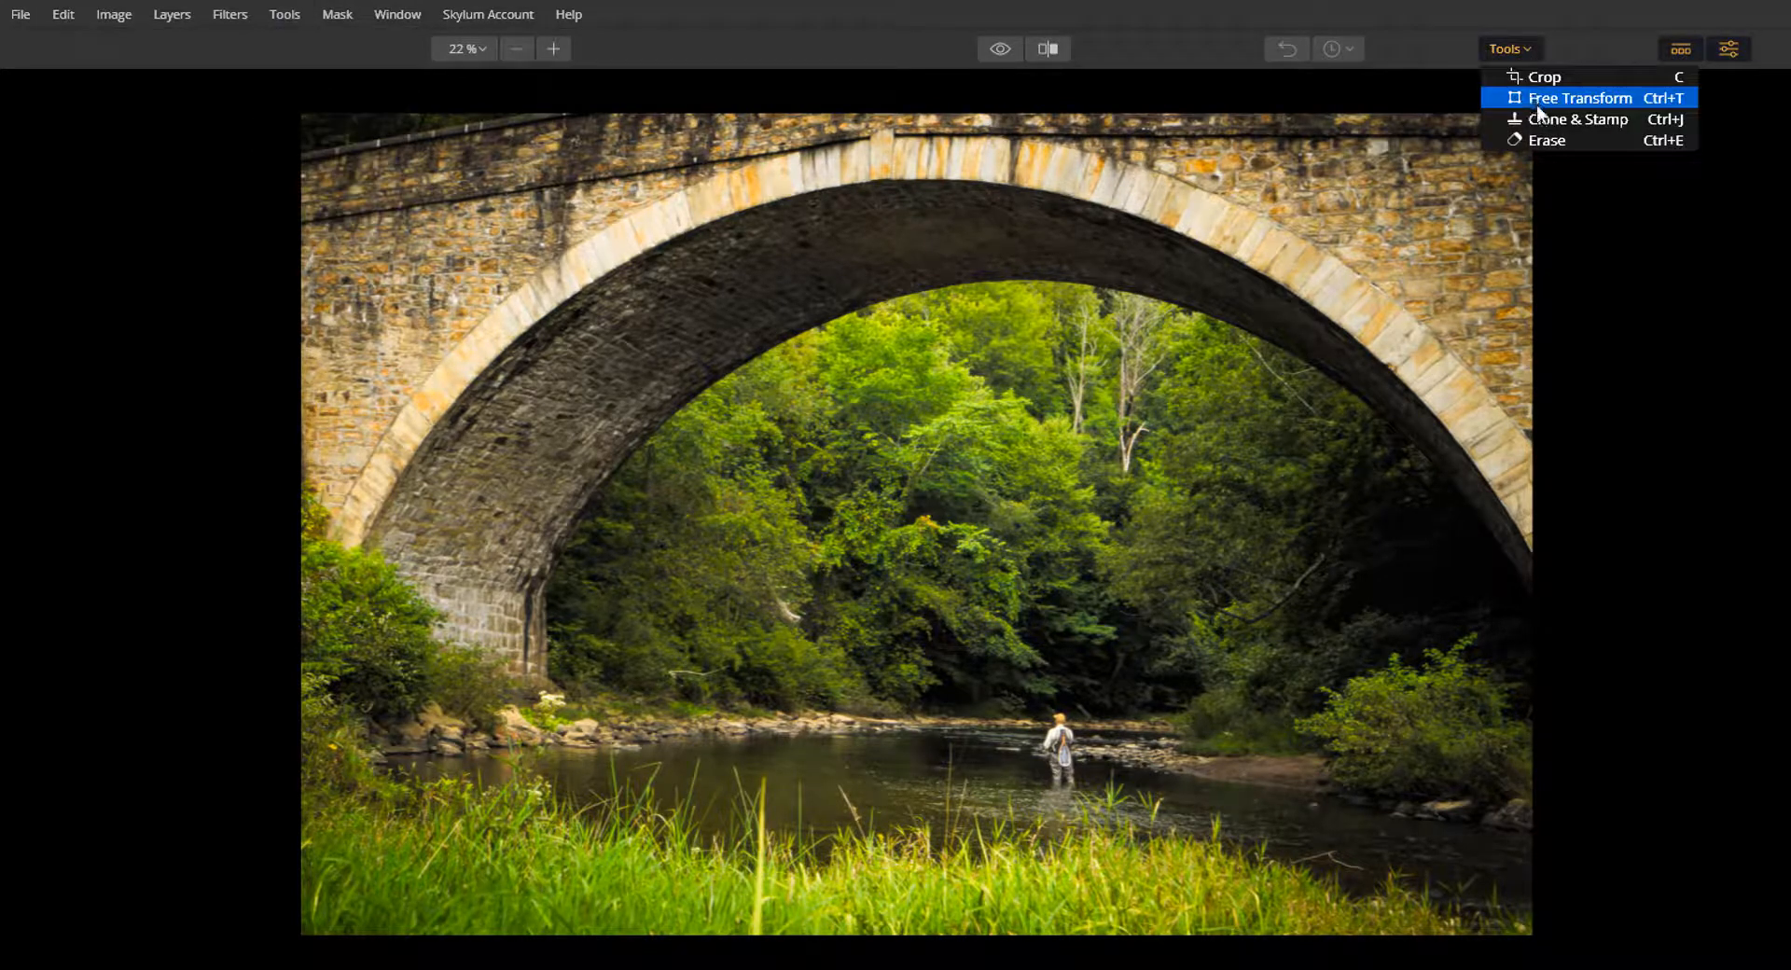
pyautogui.click(284, 14)
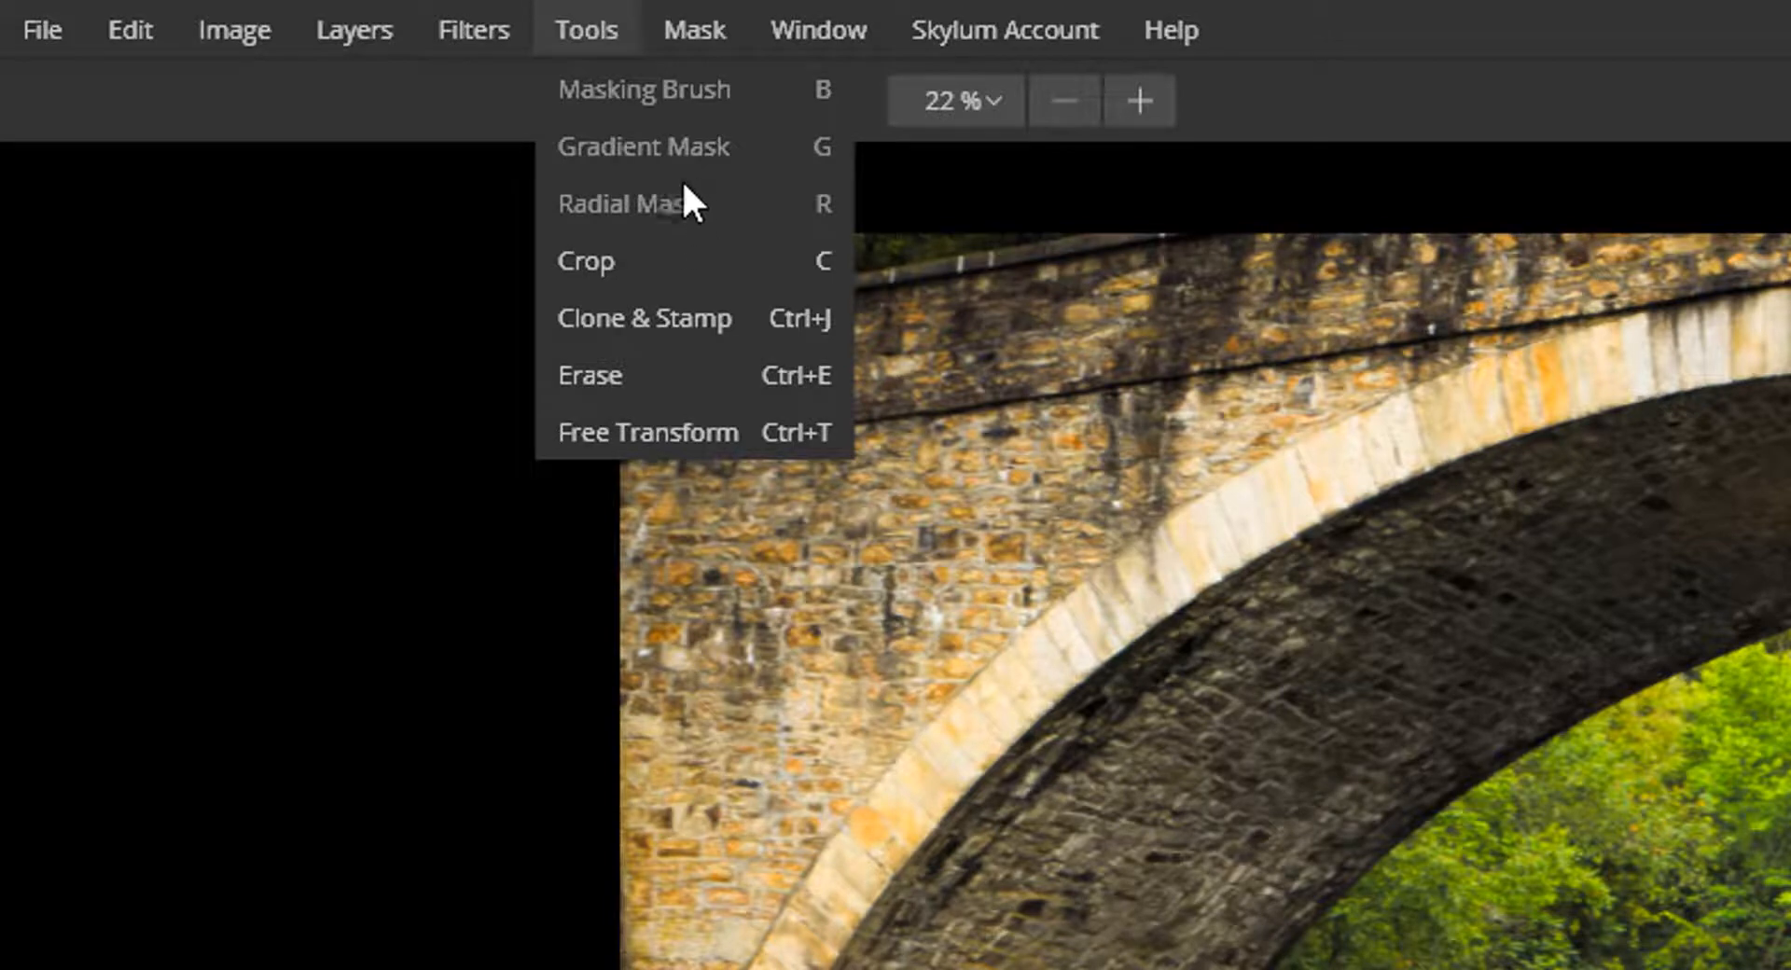
pyautogui.click(583, 38)
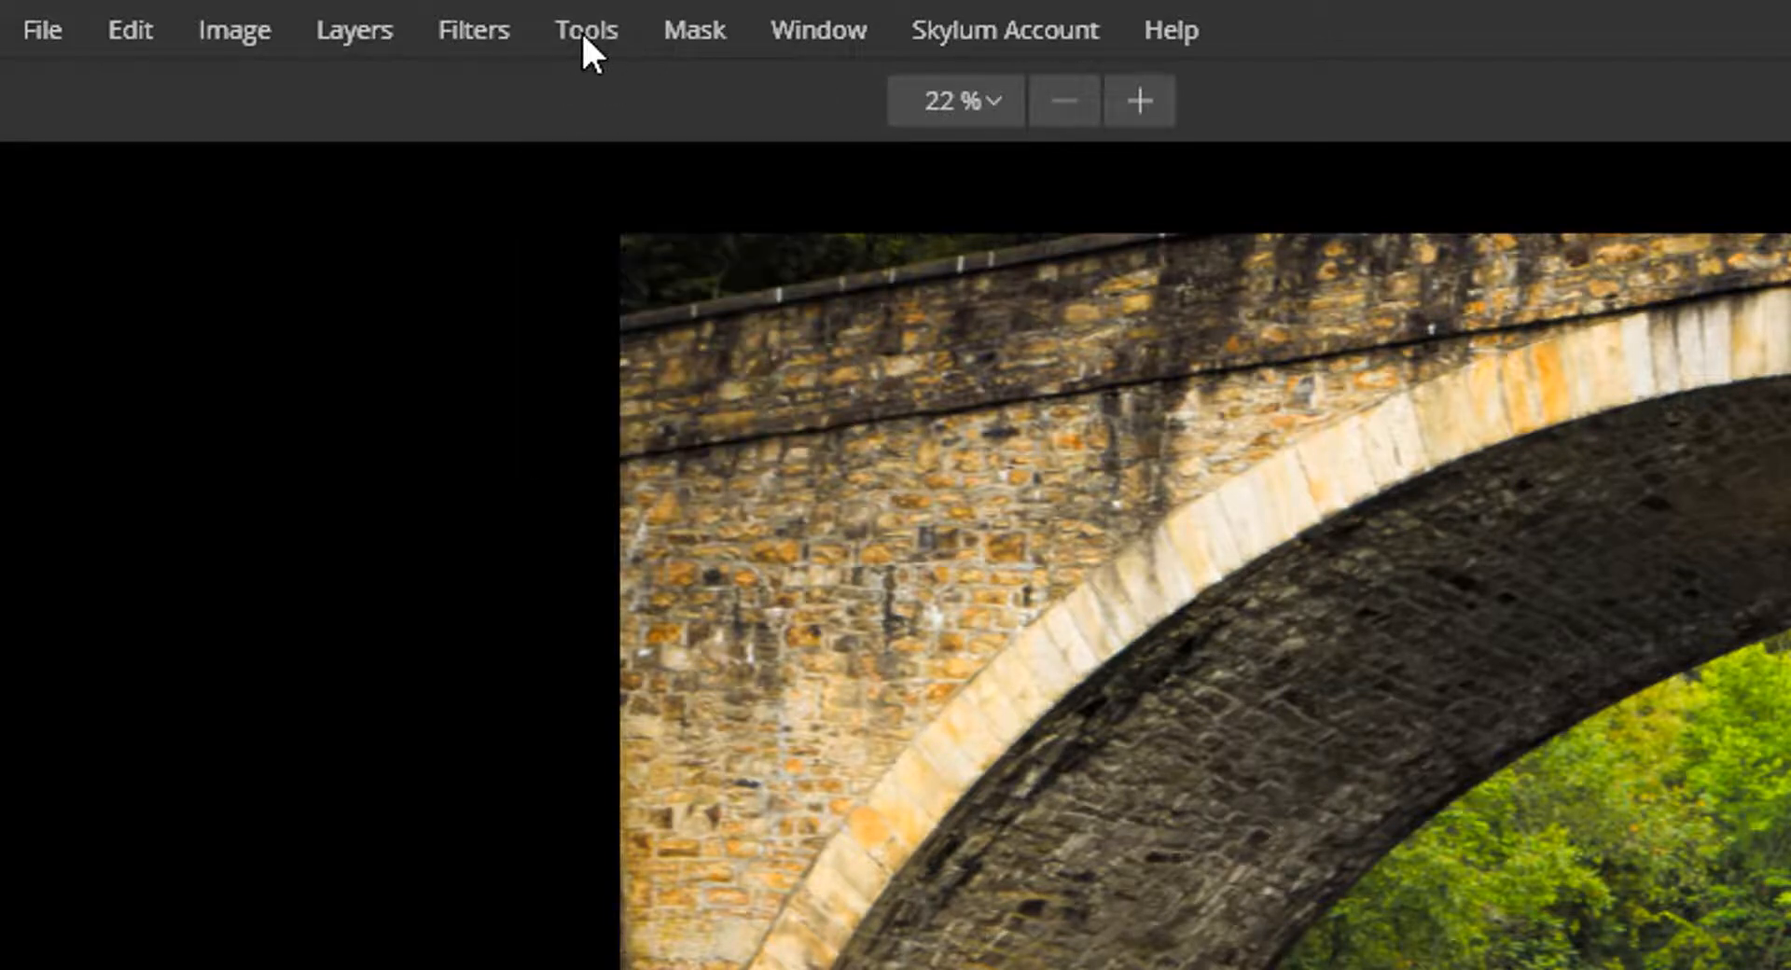
pyautogui.click(714, 39)
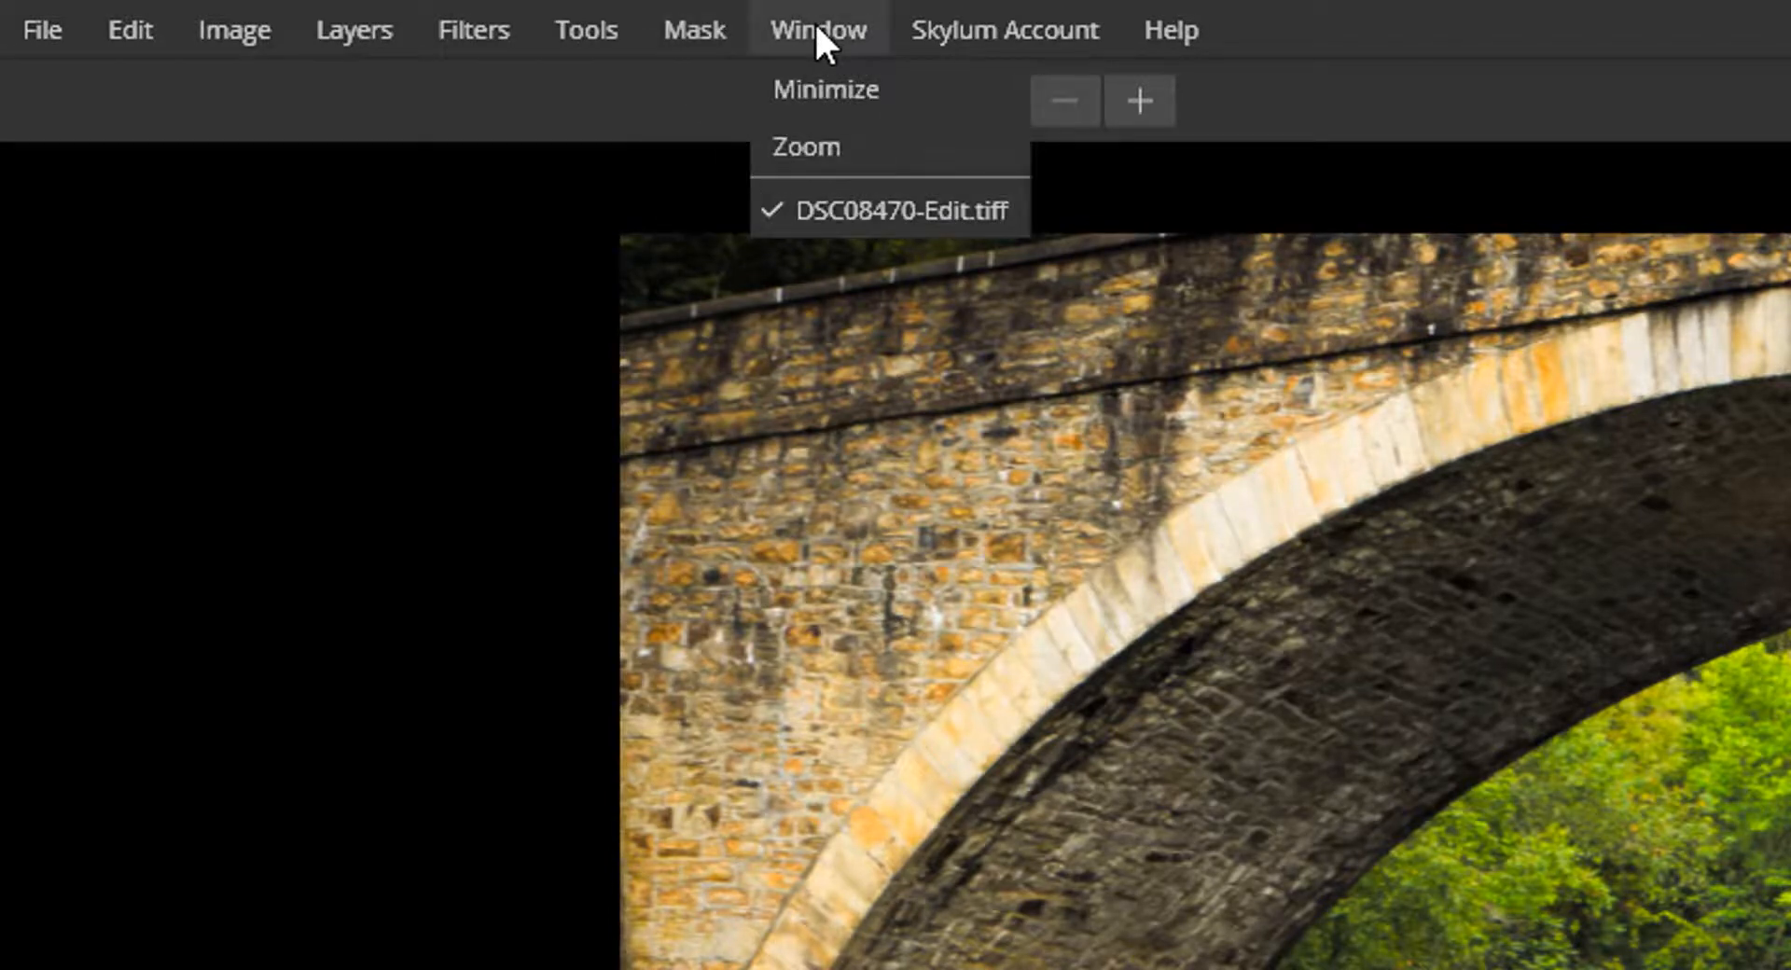
pyautogui.moveTo(953, 28)
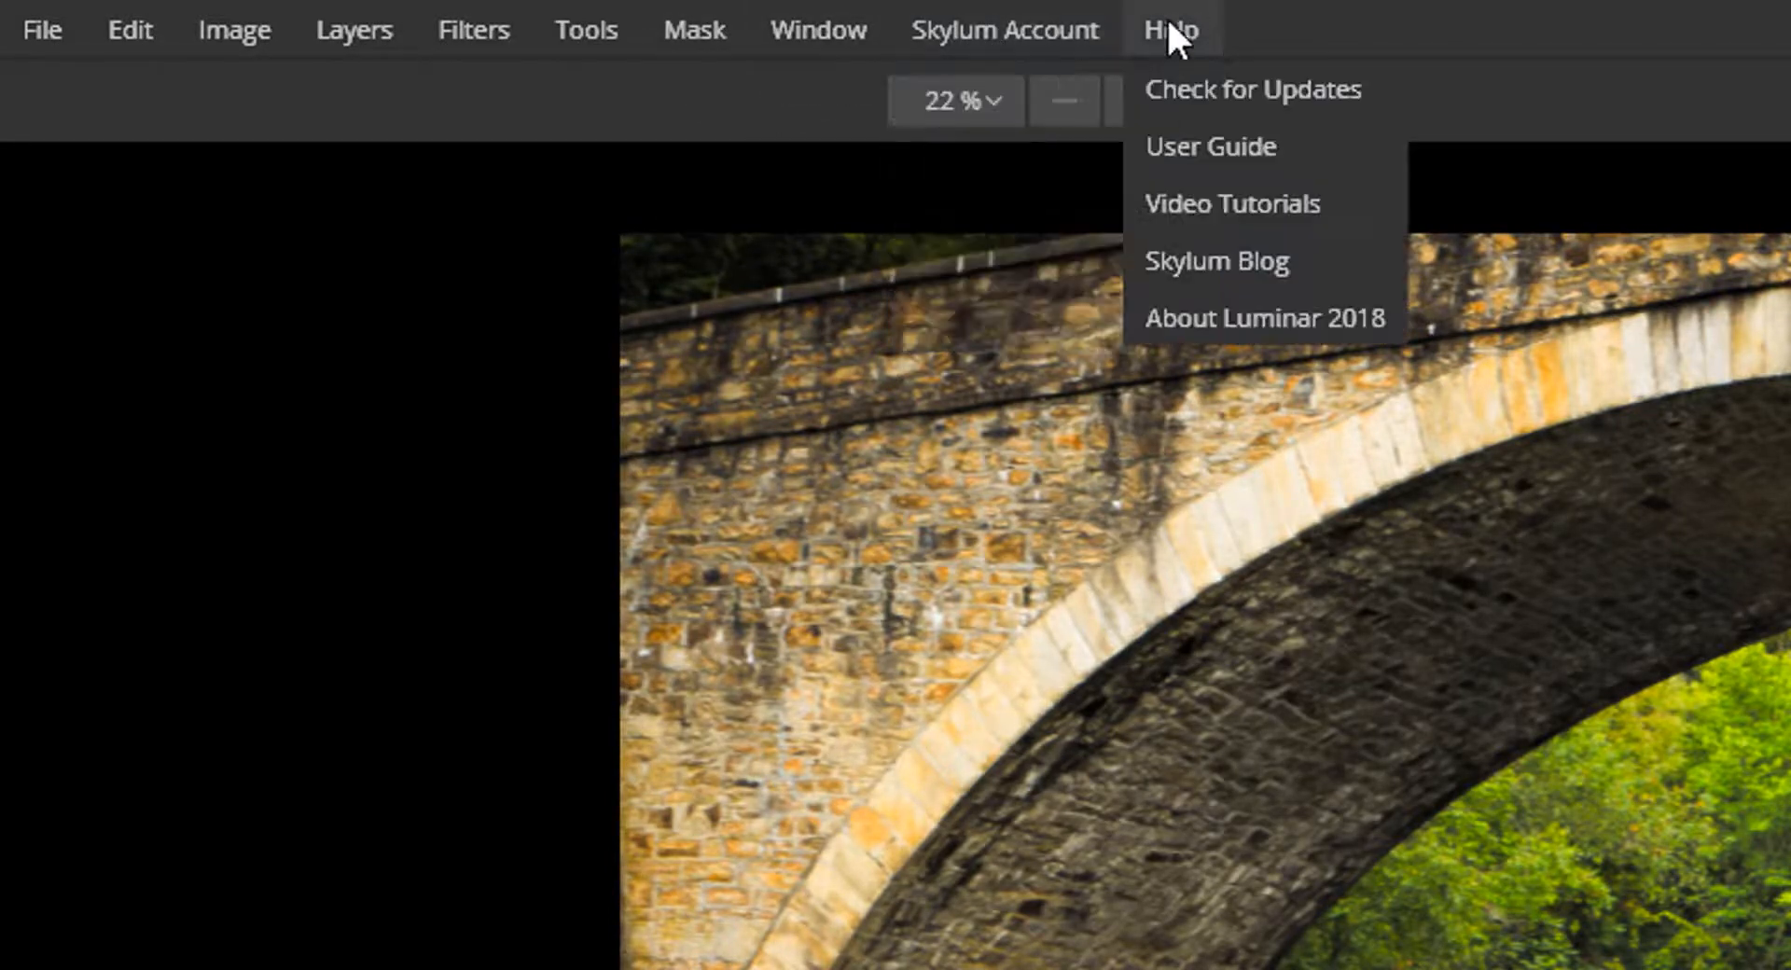
pyautogui.moveTo(1126, 28)
pyautogui.click(1716, 15)
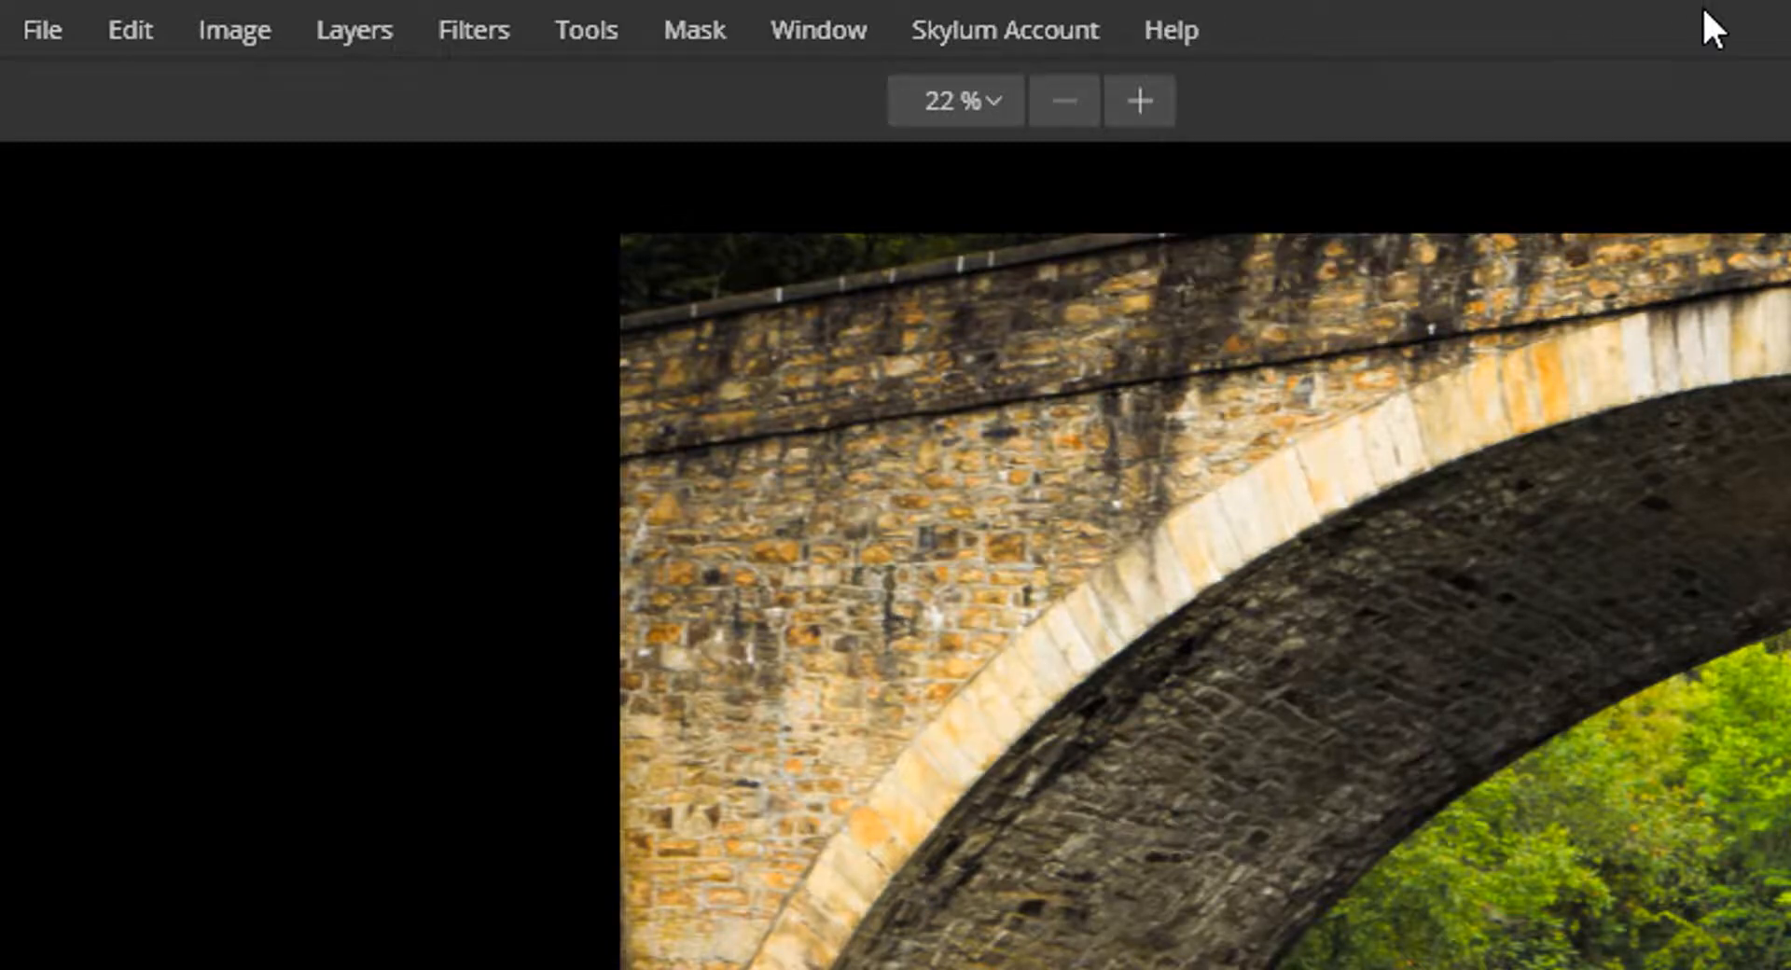
# Step: Zoom the bridge photo in to 100%, return it to the fitted size, and view the preset zoom levels
pyautogui.click(1137, 101)
pyautogui.doubleClick(1138, 101)
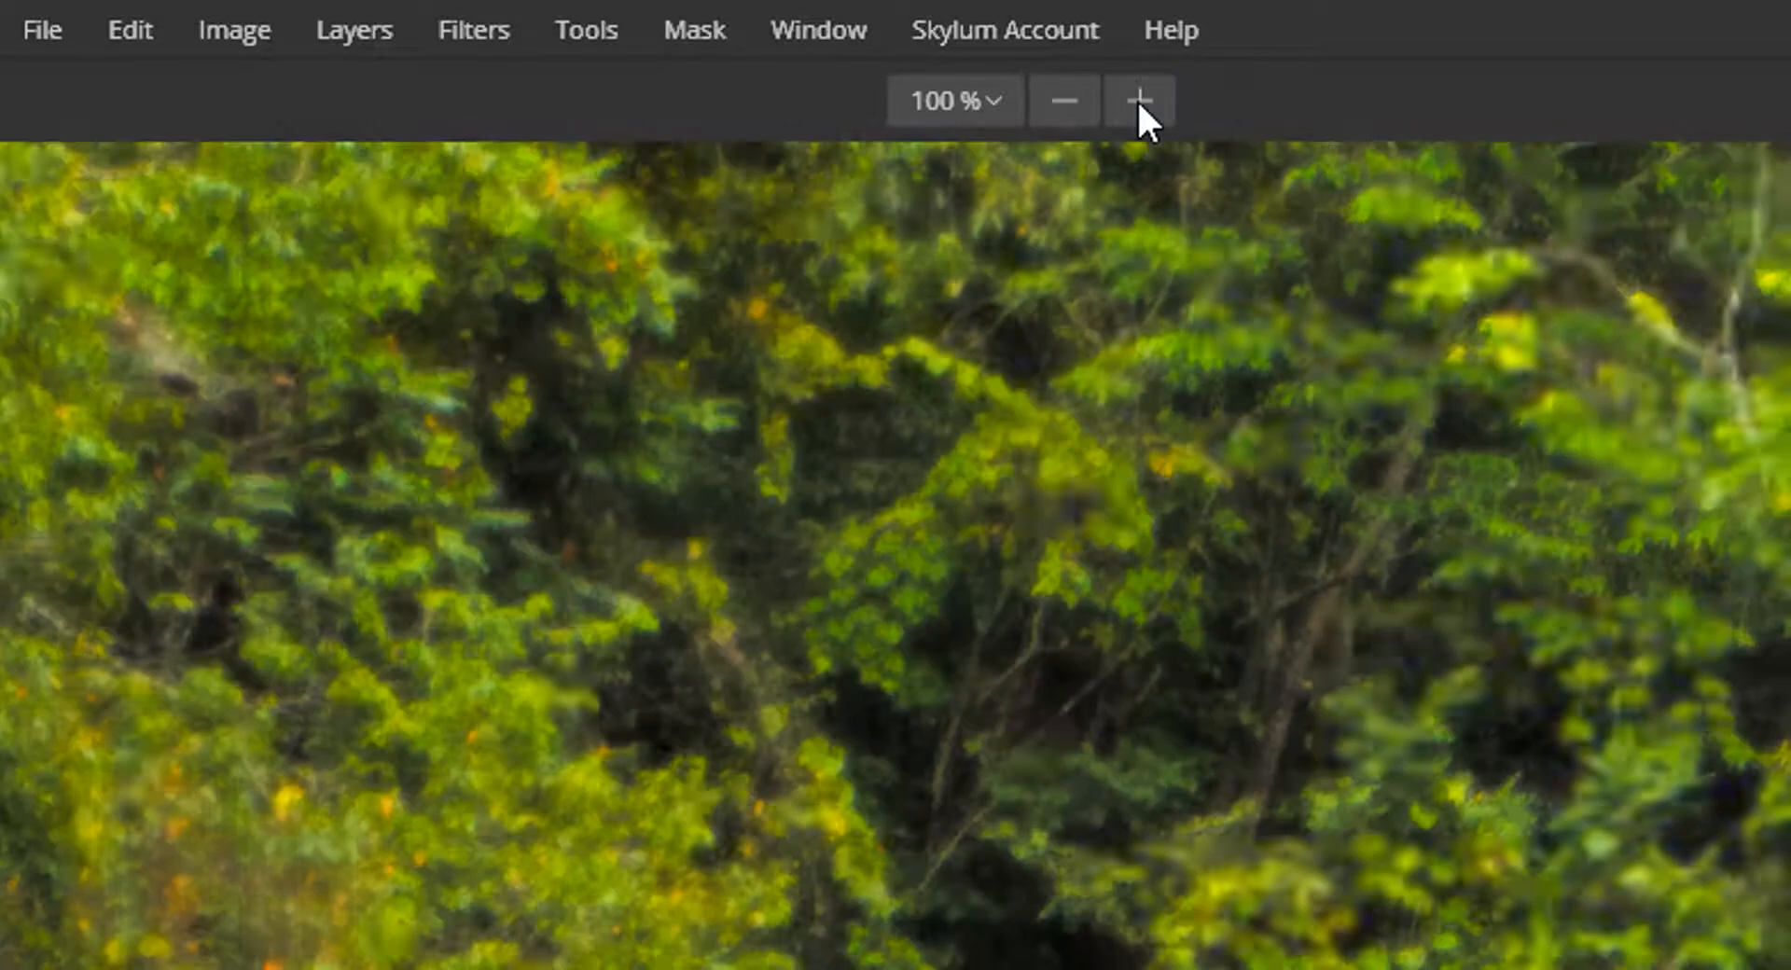
pyautogui.tripleClick(1063, 103)
pyautogui.click(1005, 112)
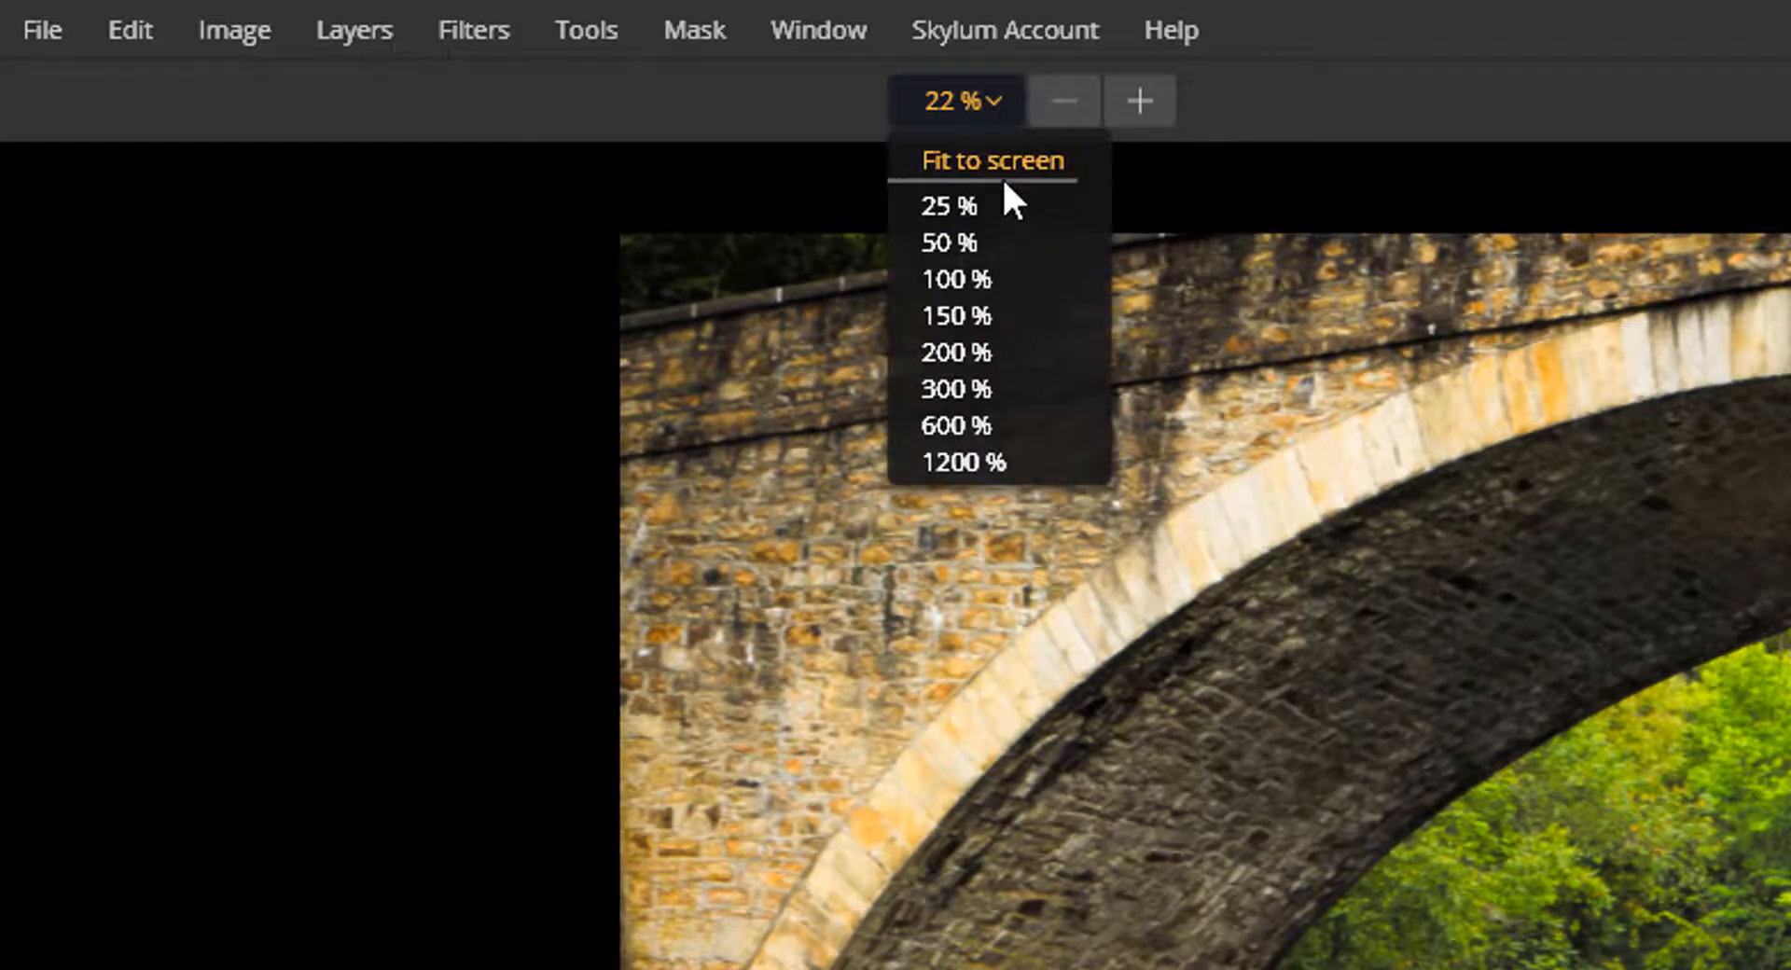
pyautogui.click(1392, 86)
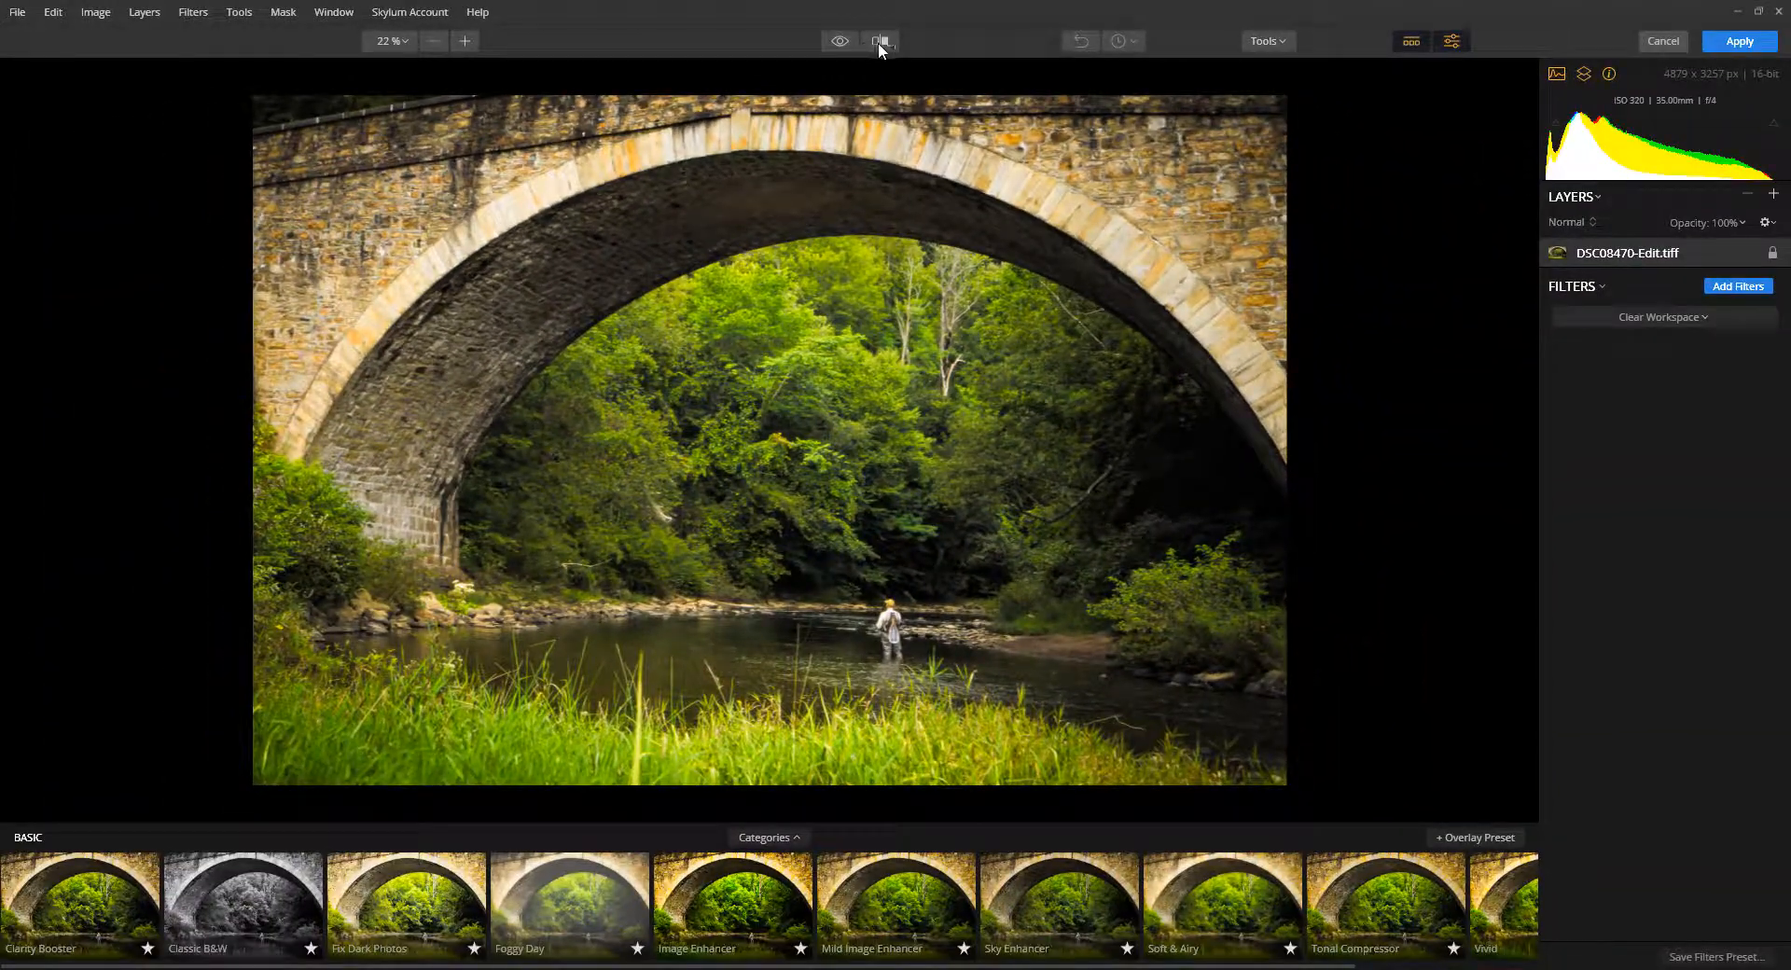
# Step: Compare the photo before and after in split view, shifting the divider, and return to the single view
pyautogui.click(879, 41)
pyautogui.moveTo(763, 224)
pyautogui.mouseDown()
pyautogui.moveTo(388, 219)
pyautogui.moveTo(1091, 213)
pyautogui.moveTo(472, 205)
pyautogui.moveTo(876, 207)
pyautogui.moveTo(771, 208)
pyautogui.moveTo(787, 207)
pyautogui.mouseUp()
pyautogui.click(879, 41)
# Step: Hide and restore the preset strip and the side panel with layers and filters
pyautogui.click(1409, 50)
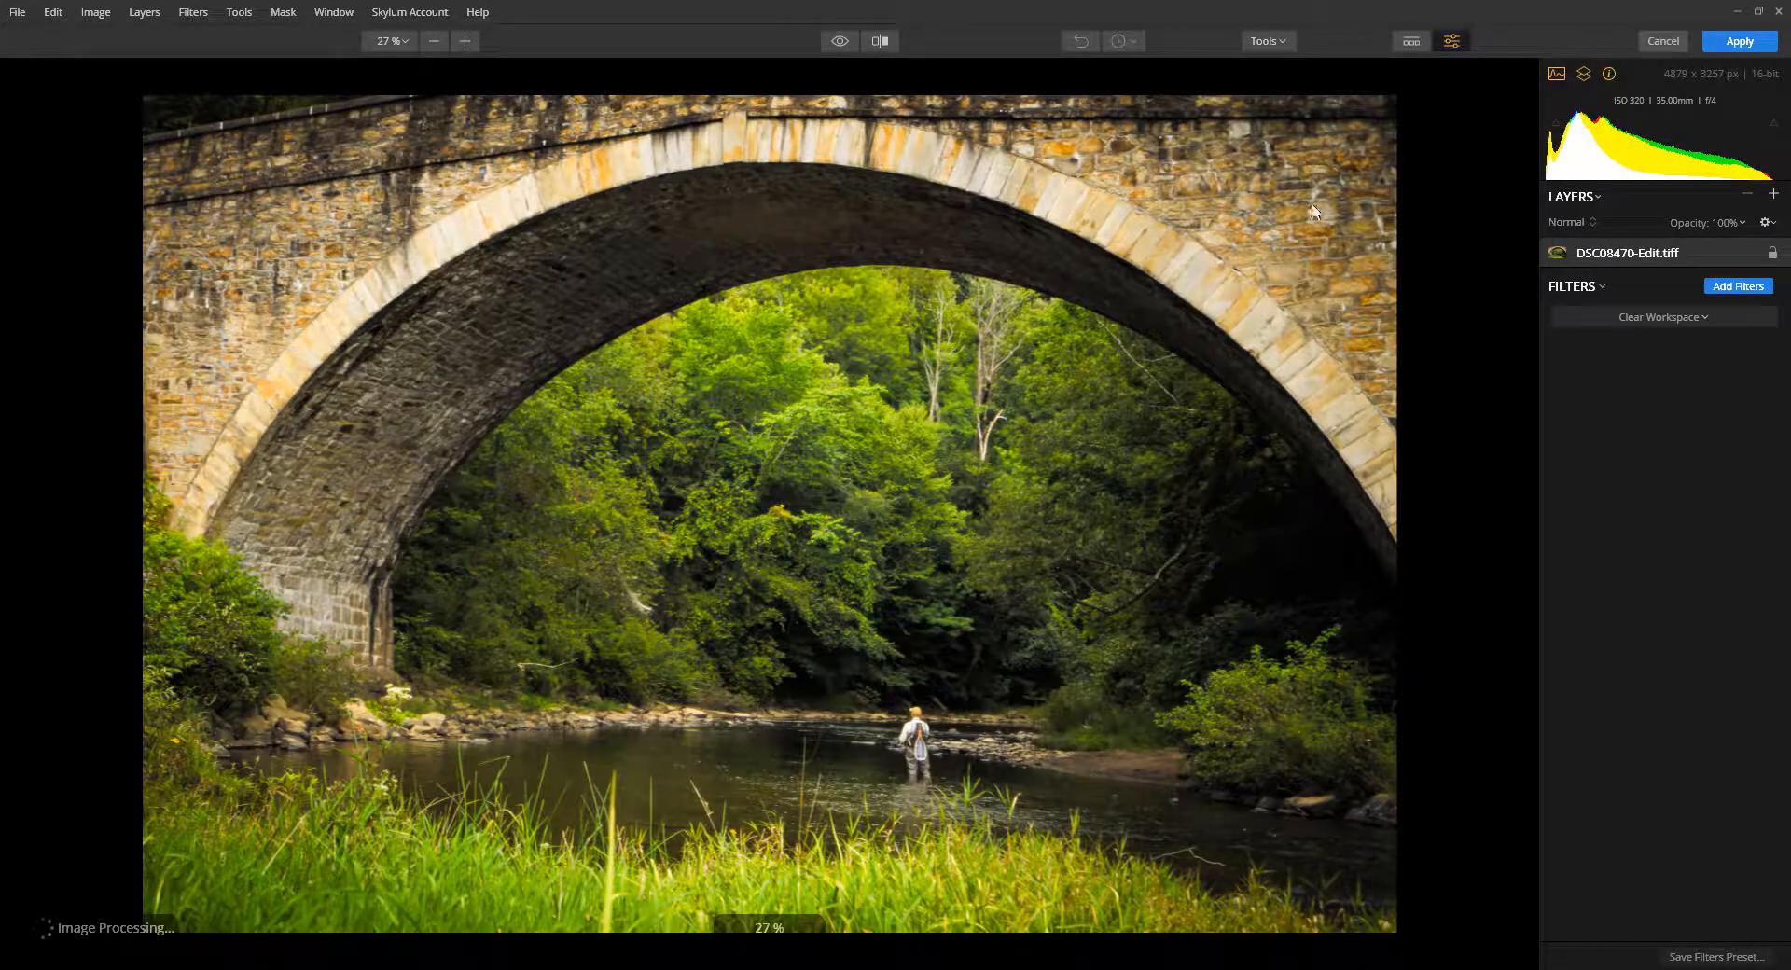
pyautogui.click(1409, 47)
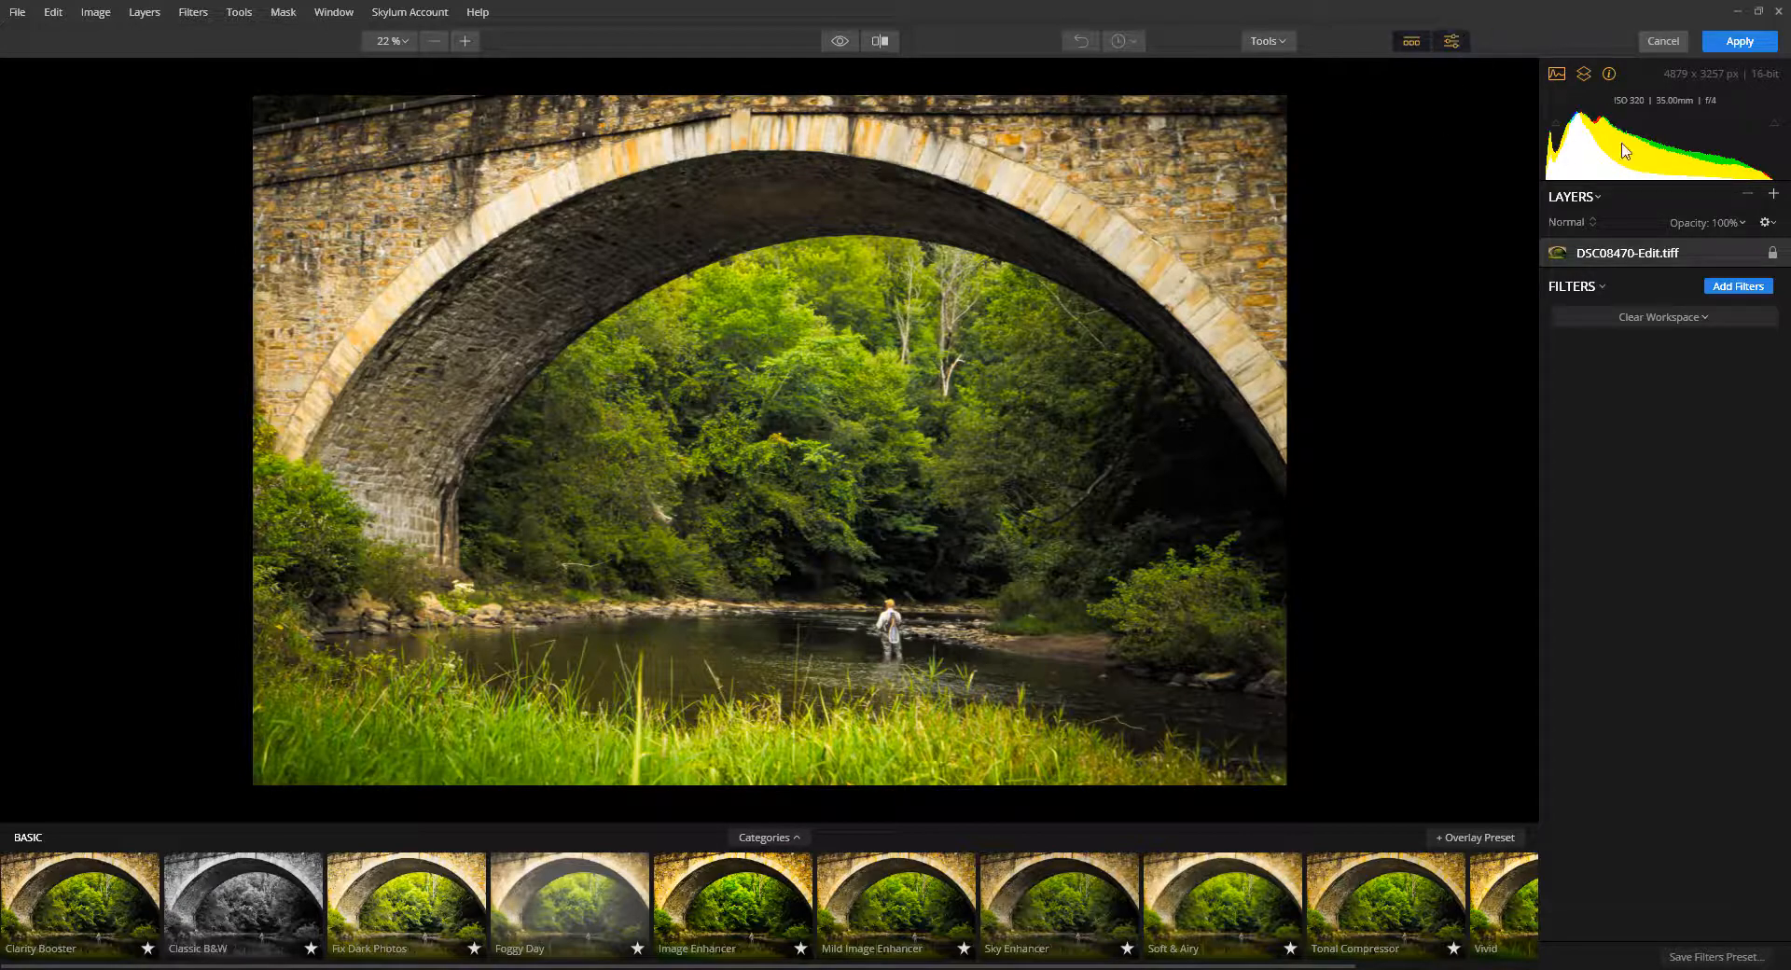
pyautogui.click(1453, 41)
pyautogui.click(1452, 41)
pyautogui.click(1458, 37)
pyautogui.click(1454, 37)
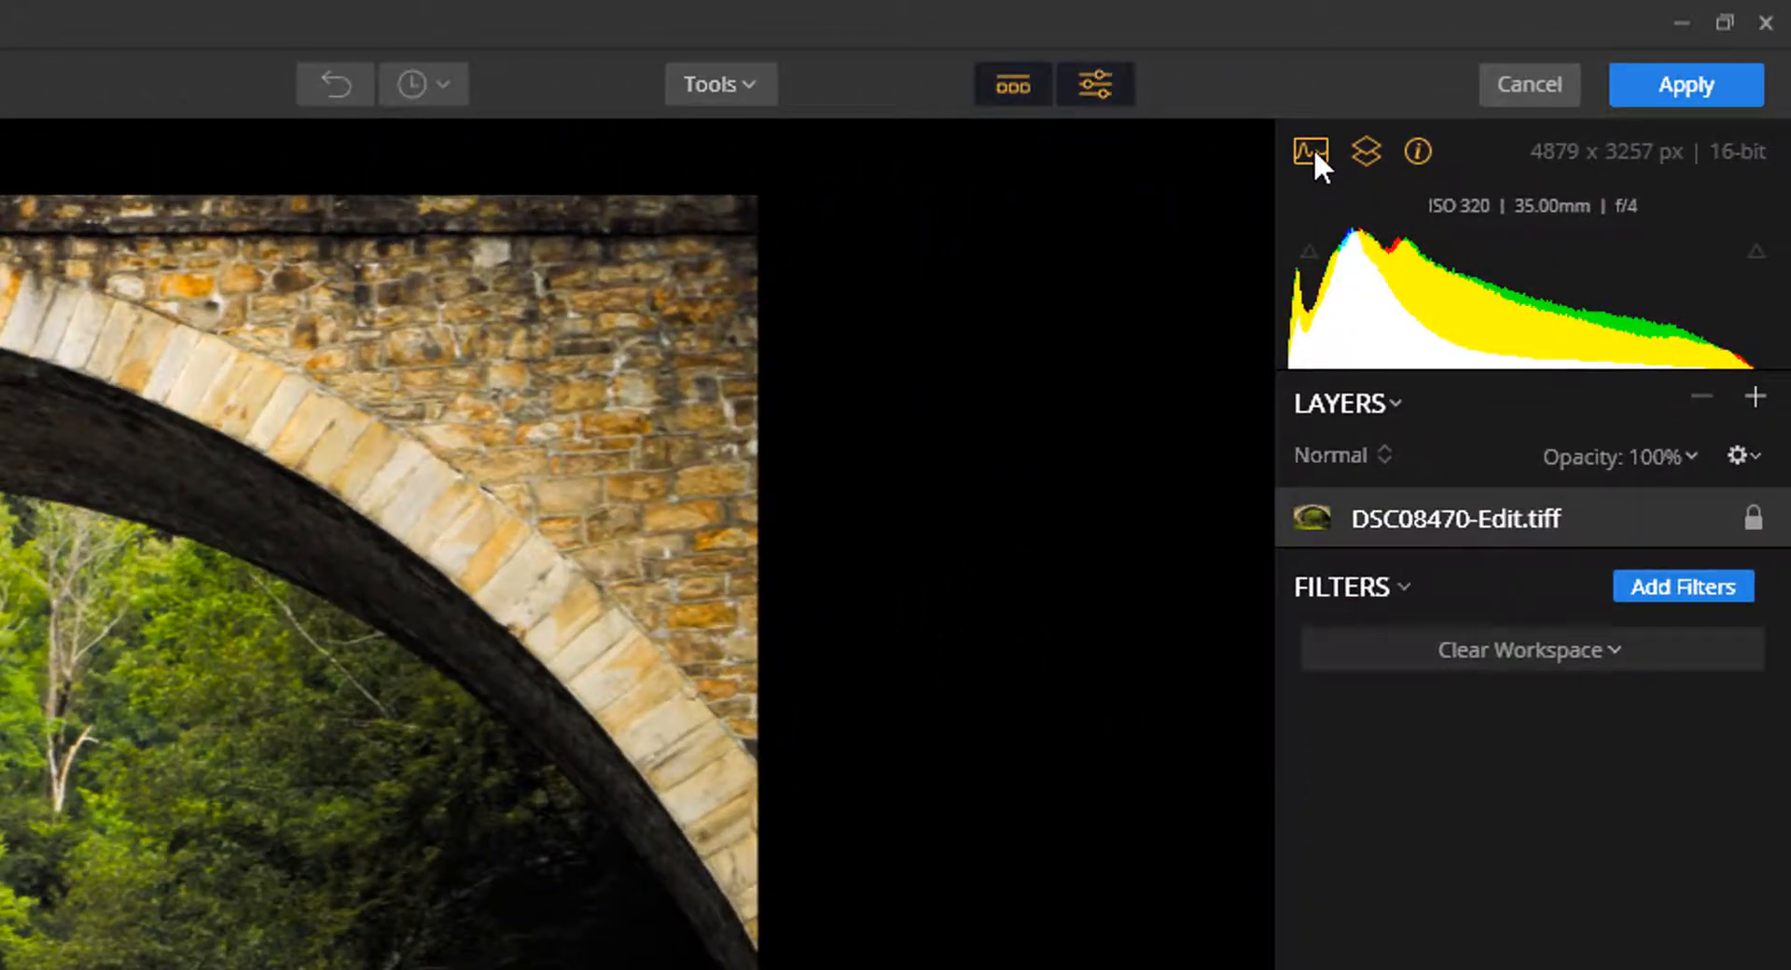
# Step: Toggle the histogram, layers and photo information displays off and back on, one after another
pyautogui.click(1313, 147)
pyautogui.click(1313, 147)
pyautogui.click(1368, 149)
pyautogui.click(1367, 149)
pyautogui.click(1419, 151)
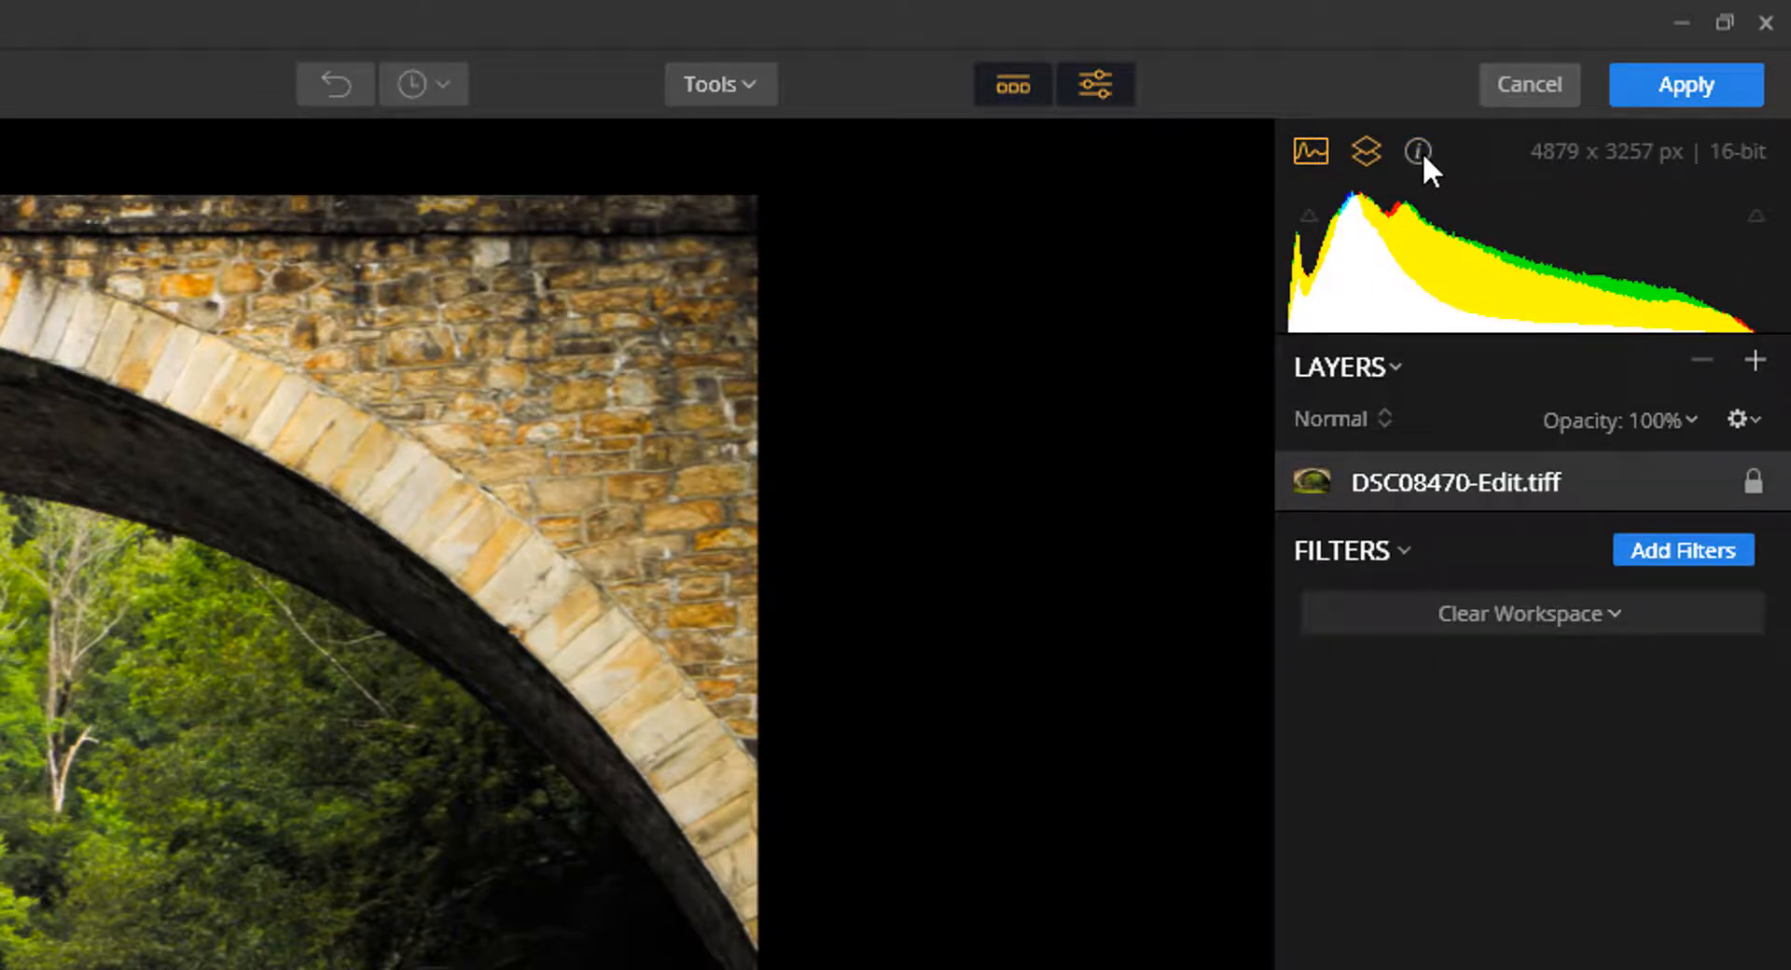
pyautogui.click(1422, 151)
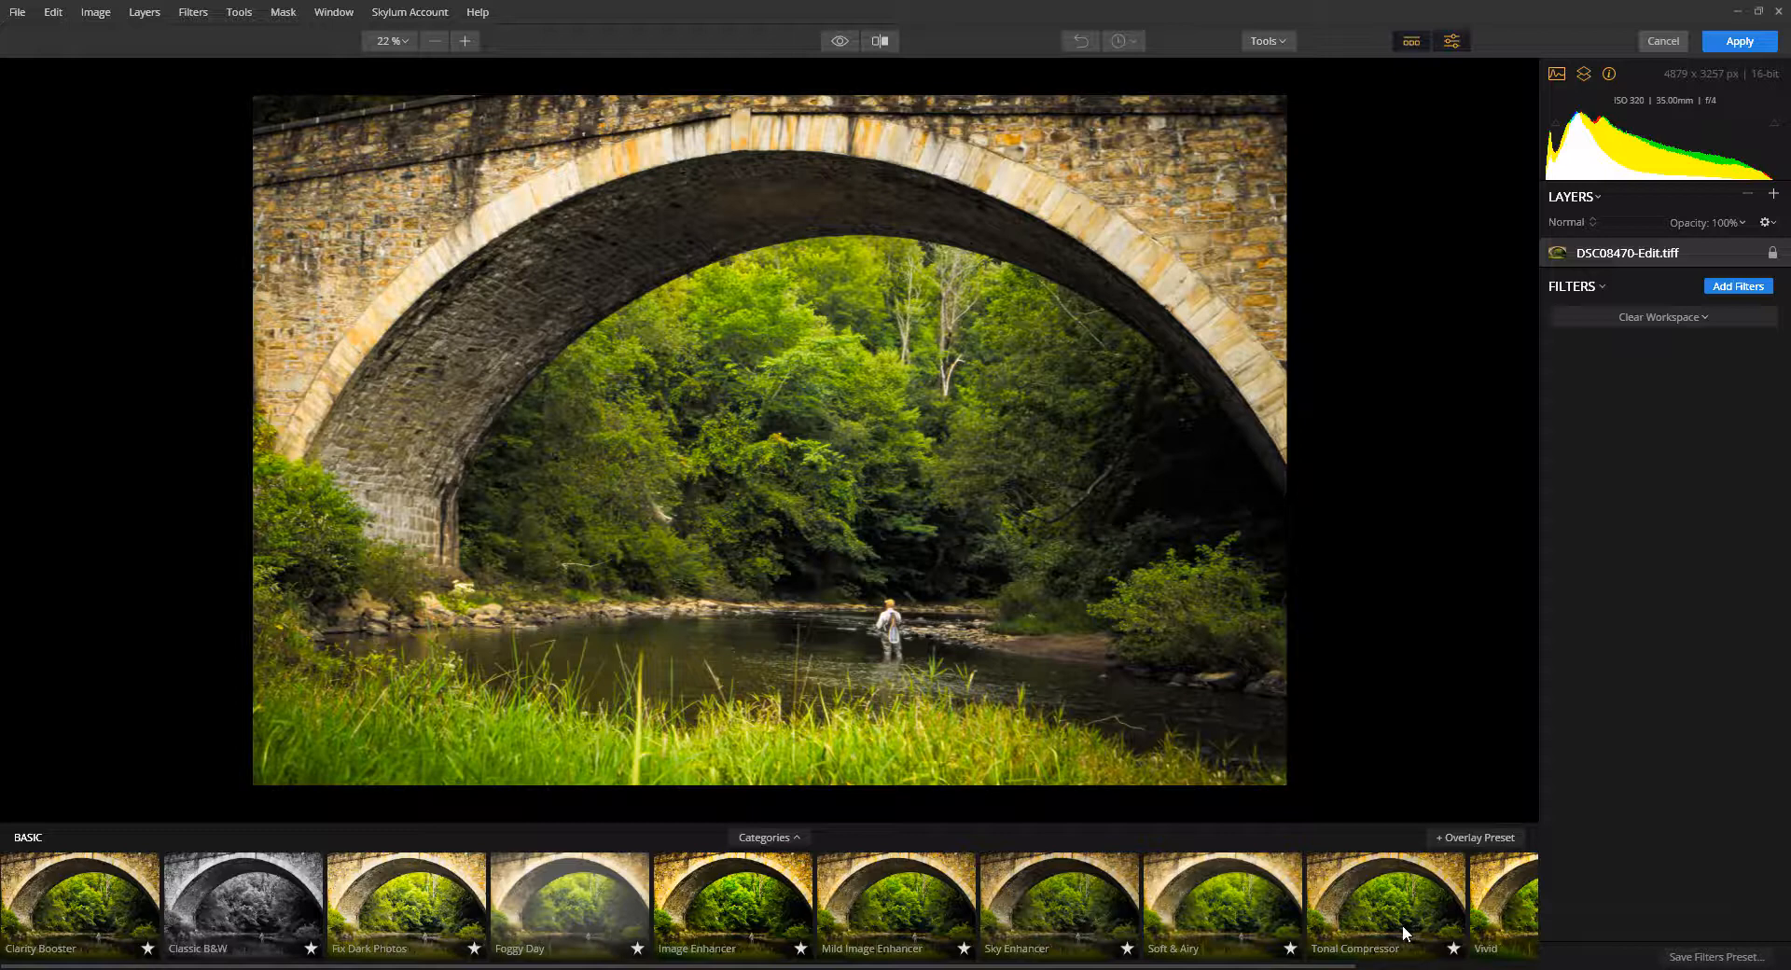
# Step: Apply the Vivid preset from the Basic category and fine-tune it with Polarizing Filter amount 79, Contrast 31 and Exposure 1.22
pyautogui.moveTo(1106, 968); pyautogui.dragTo(1334, 967)
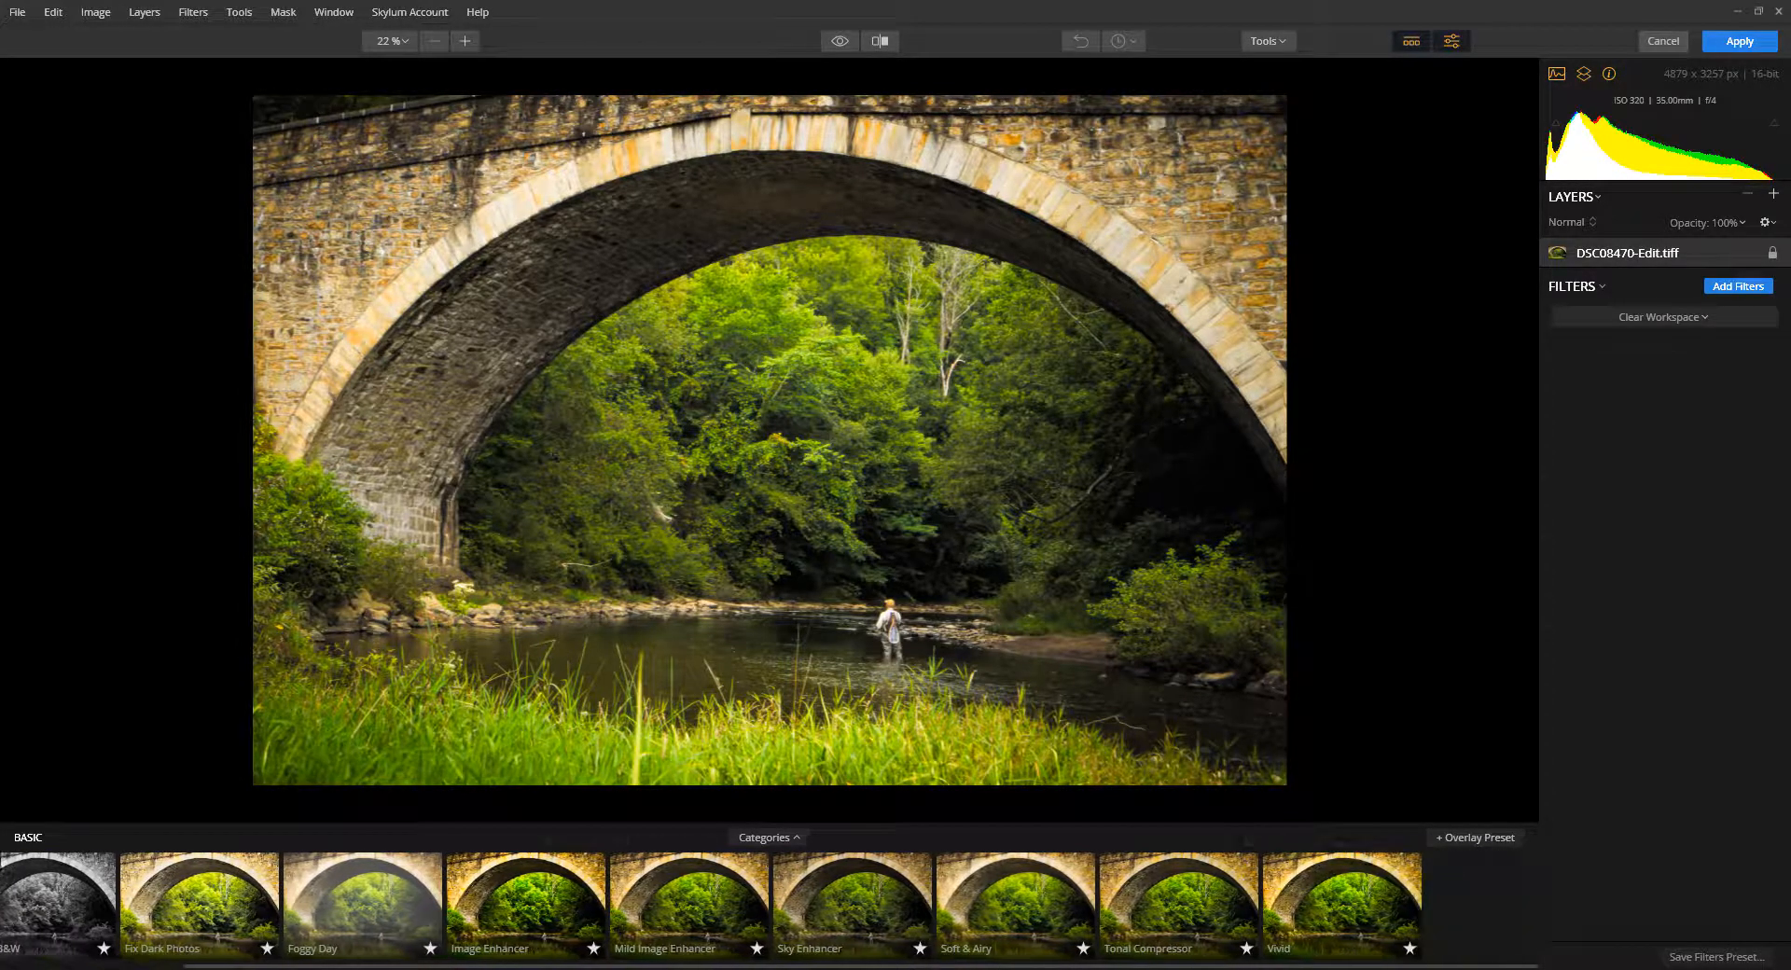
pyautogui.click(1340, 897)
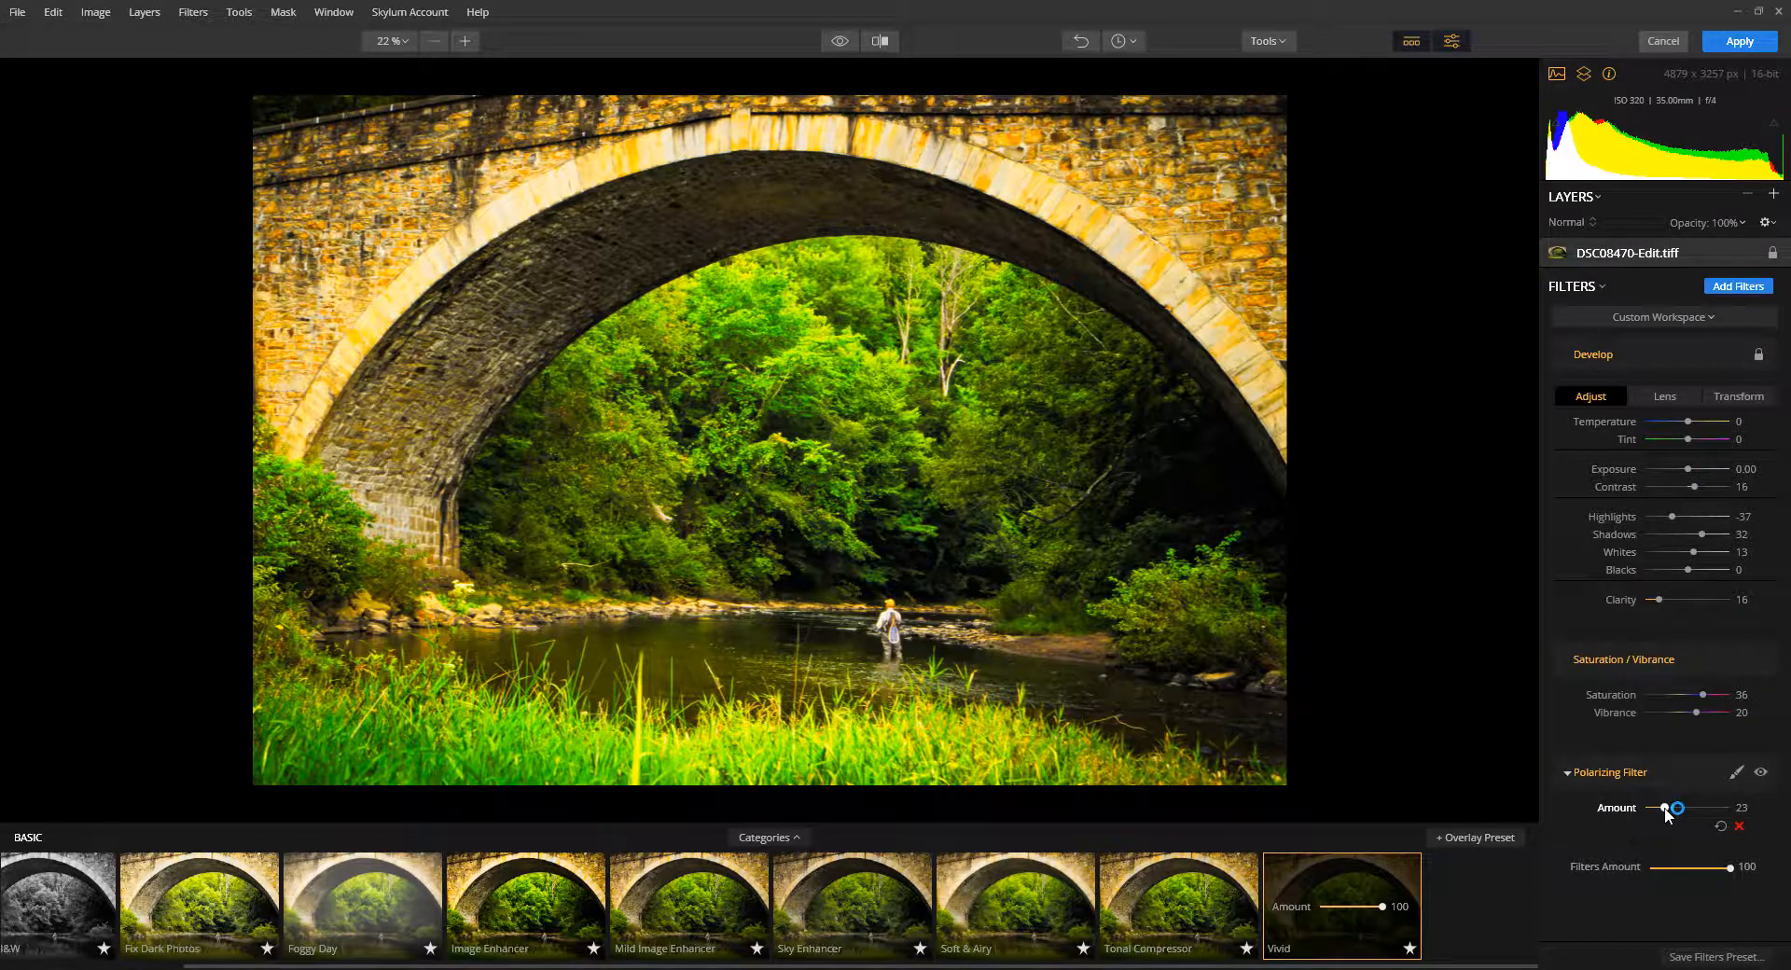
pyautogui.moveTo(1668, 809); pyautogui.dragTo(1711, 810)
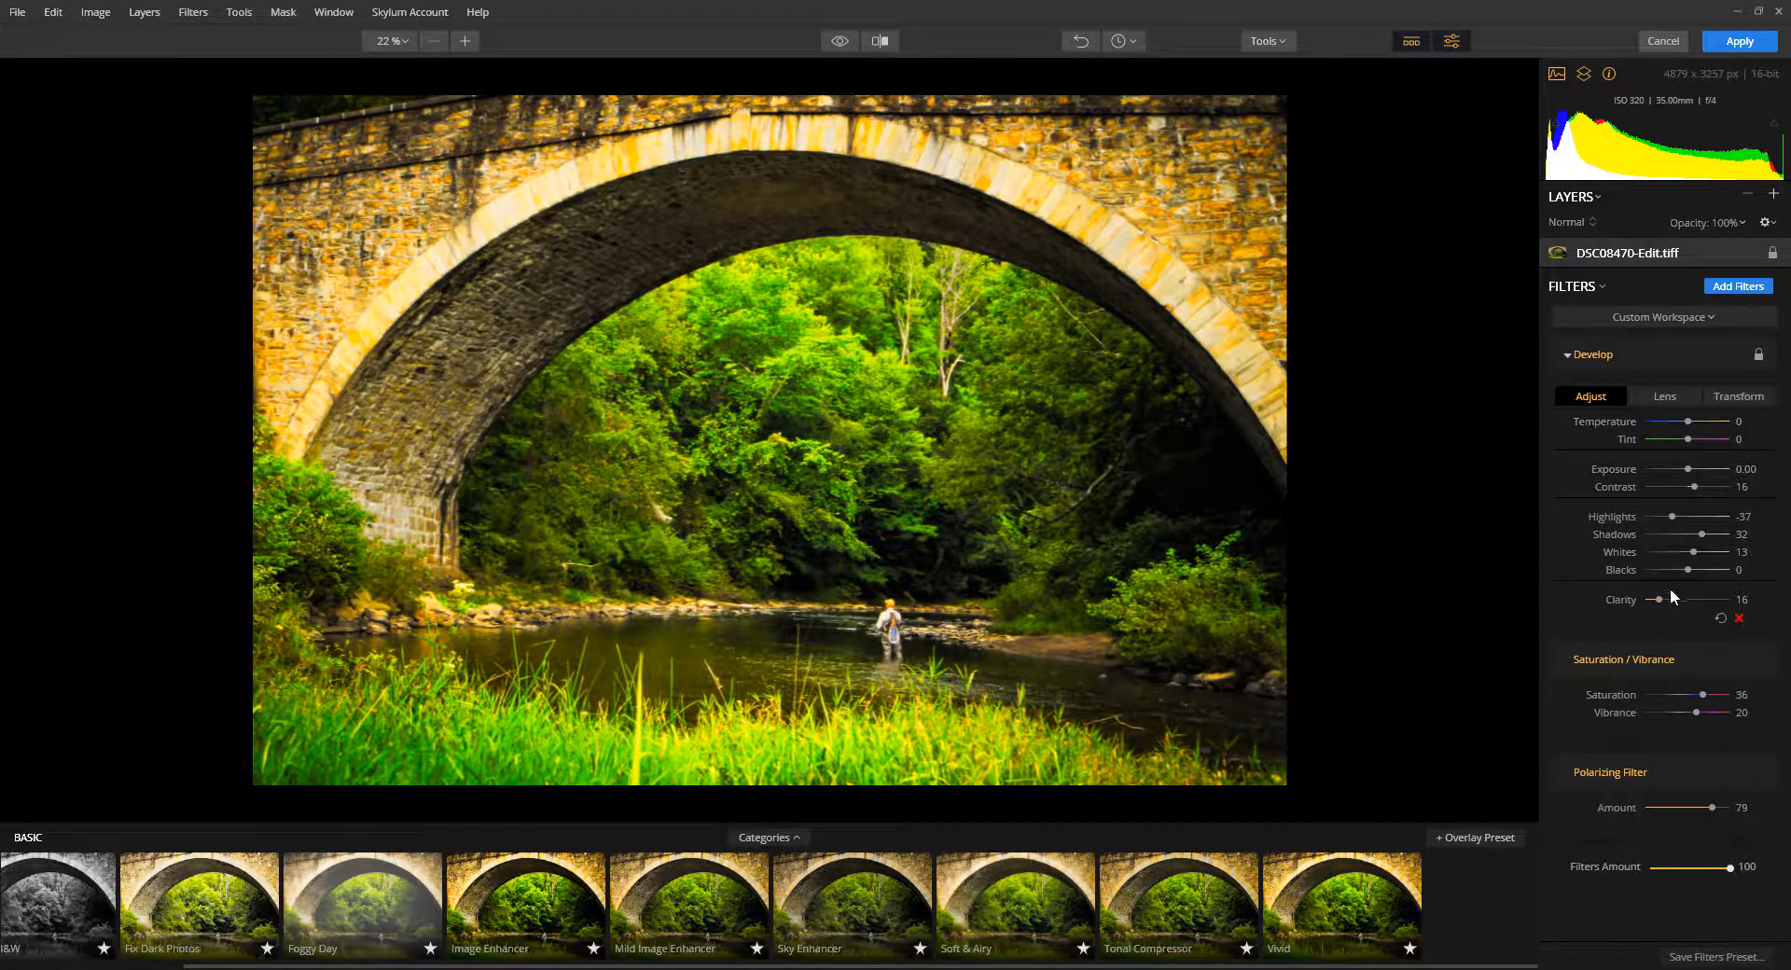
pyautogui.moveTo(1696, 487)
pyautogui.mouseDown()
pyautogui.moveTo(1703, 471)
pyautogui.moveTo(1700, 487)
pyautogui.mouseUp()
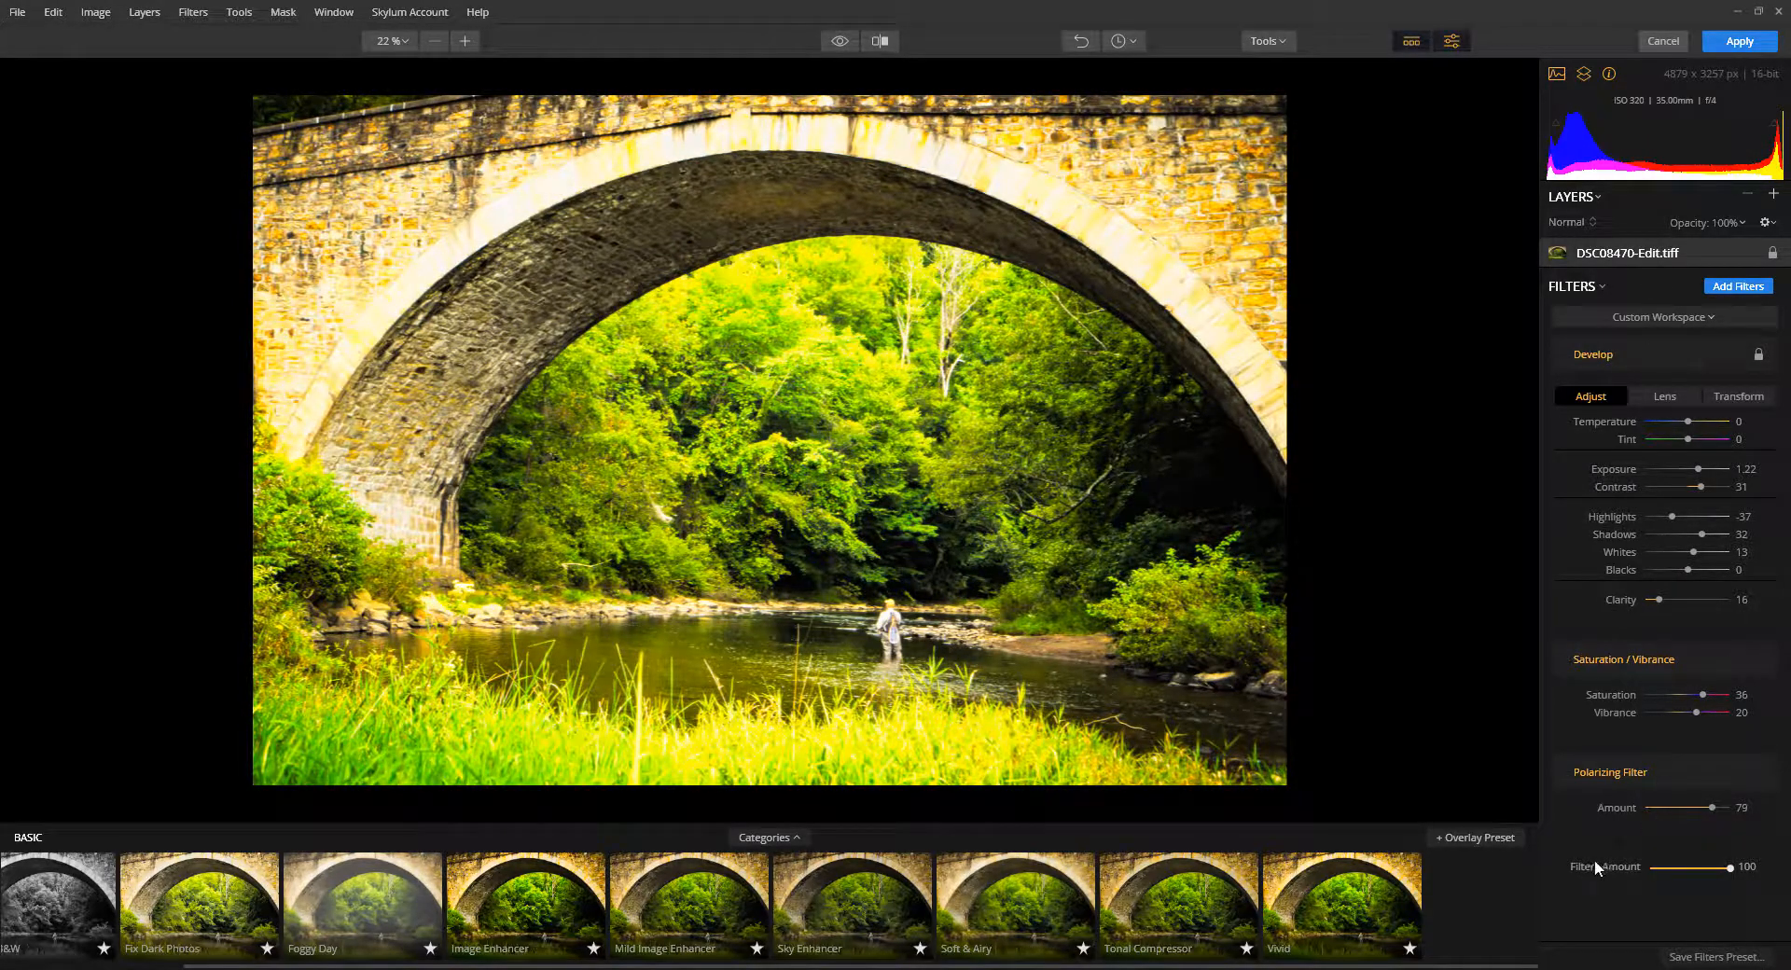
# Step: Reapply the Vivid preset at its default settings and set the overall Filters Amount to 79
pyautogui.moveTo(1720, 869)
pyautogui.mouseDown()
pyautogui.moveTo(1655, 868)
pyautogui.moveTo(1737, 865)
pyautogui.mouseUp()
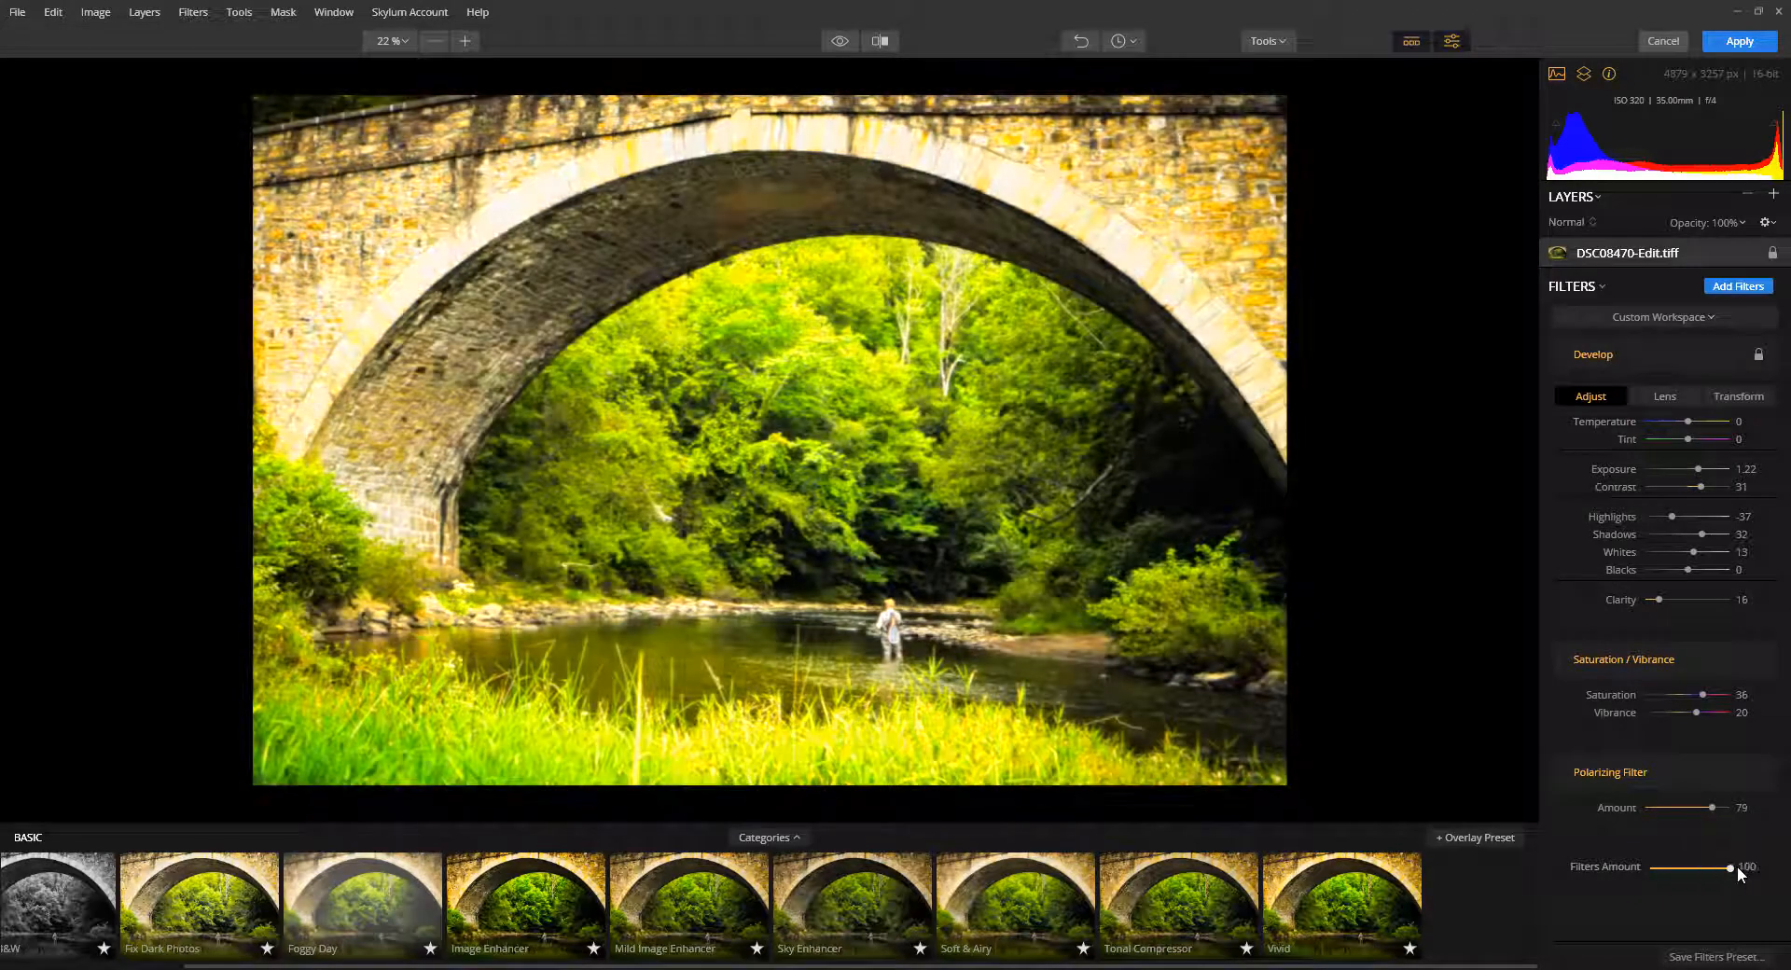
pyautogui.click(1340, 904)
pyautogui.moveTo(1378, 906); pyautogui.dragTo(1345, 907)
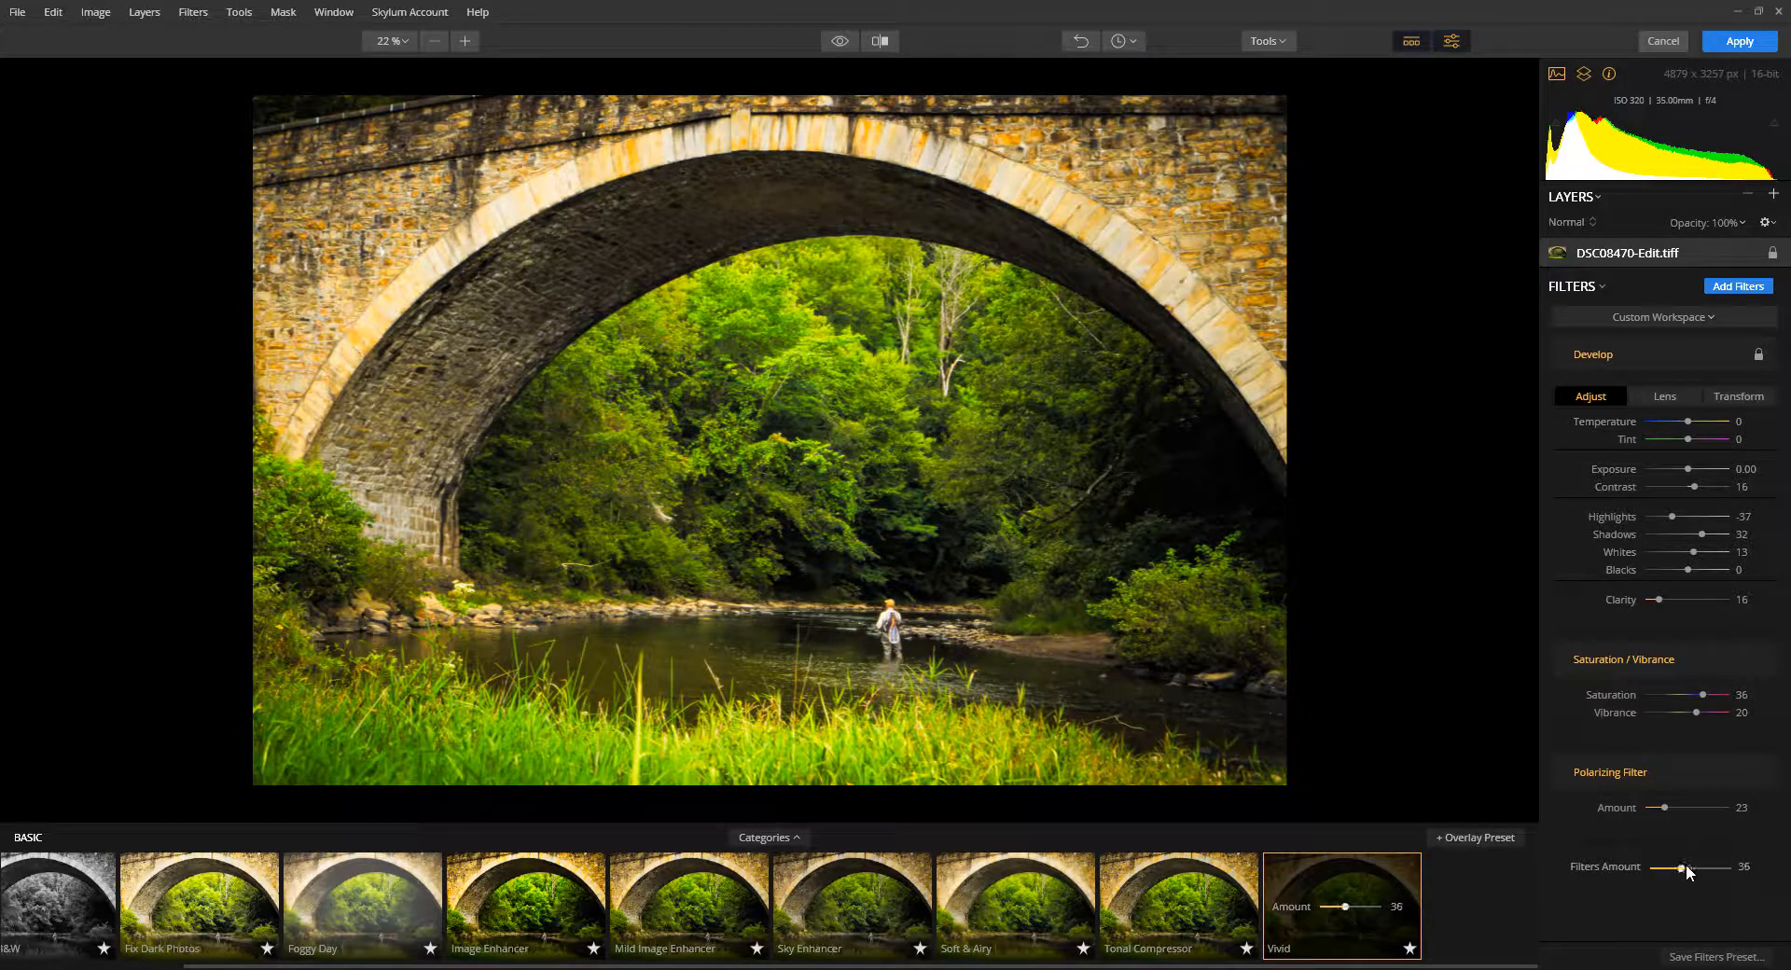
pyautogui.moveTo(1686, 865)
pyautogui.mouseDown()
pyautogui.moveTo(1721, 865)
pyautogui.moveTo(1638, 864)
pyautogui.moveTo(1712, 862)
pyautogui.mouseUp()
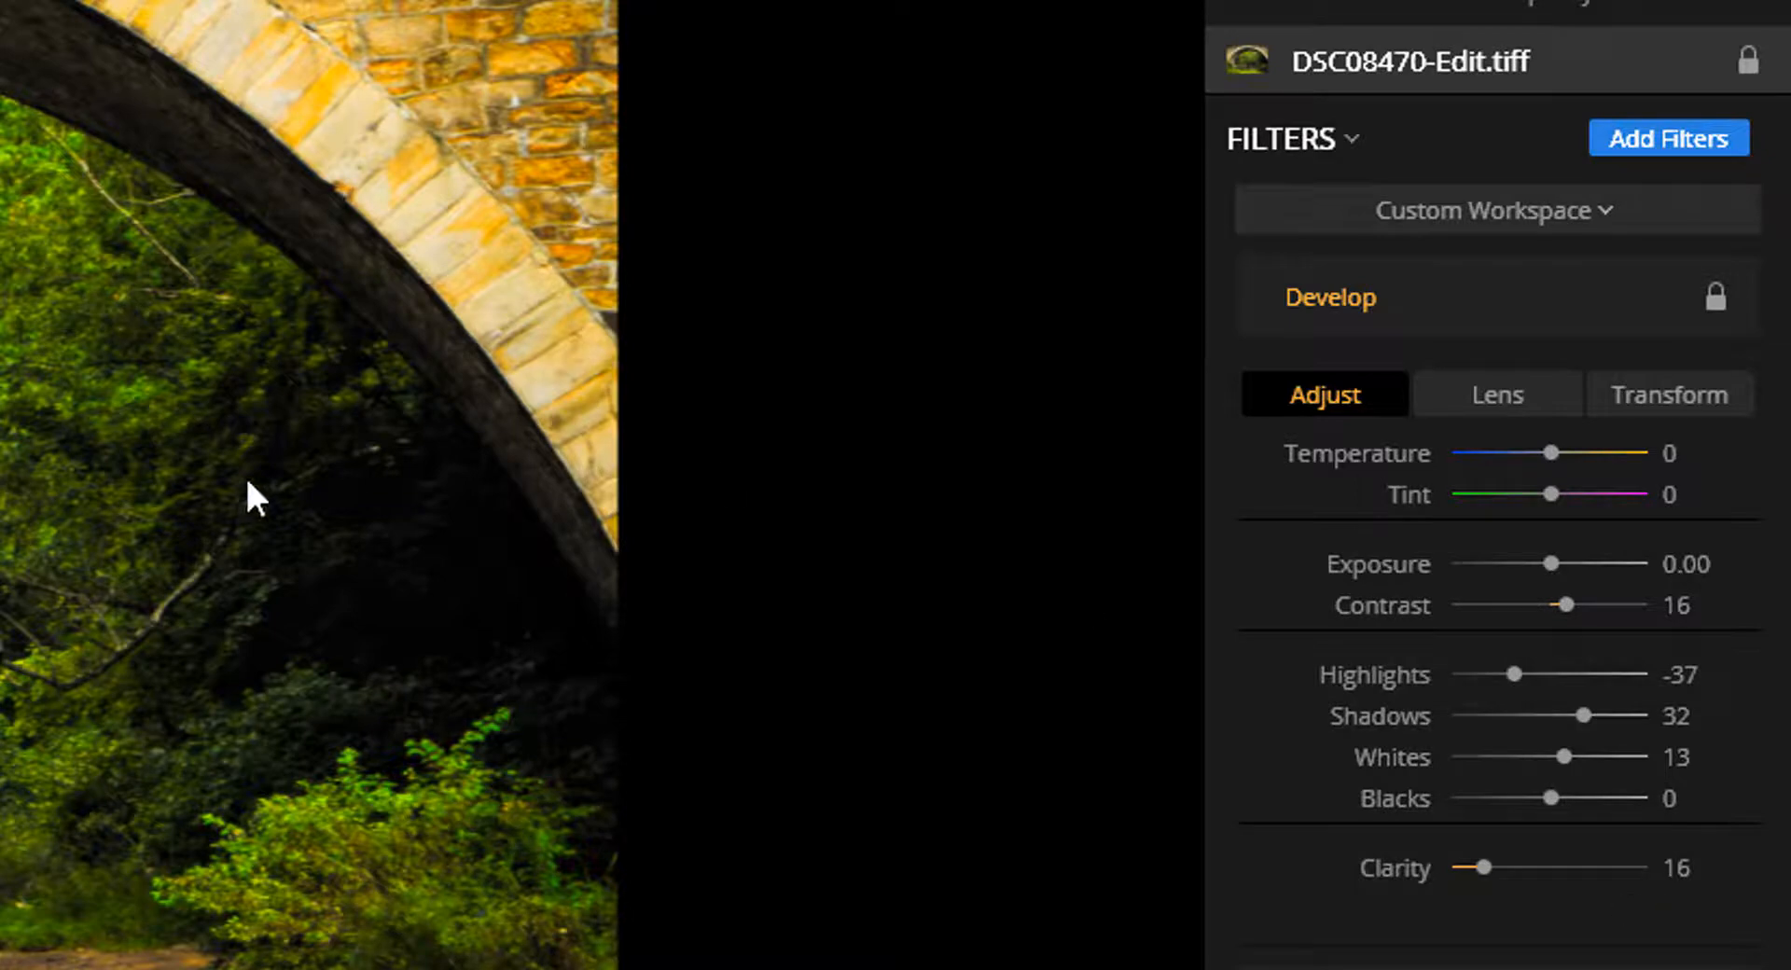
# Step: Clear all filters from the workspace and load the Essentials workspace
pyautogui.click(1592, 224)
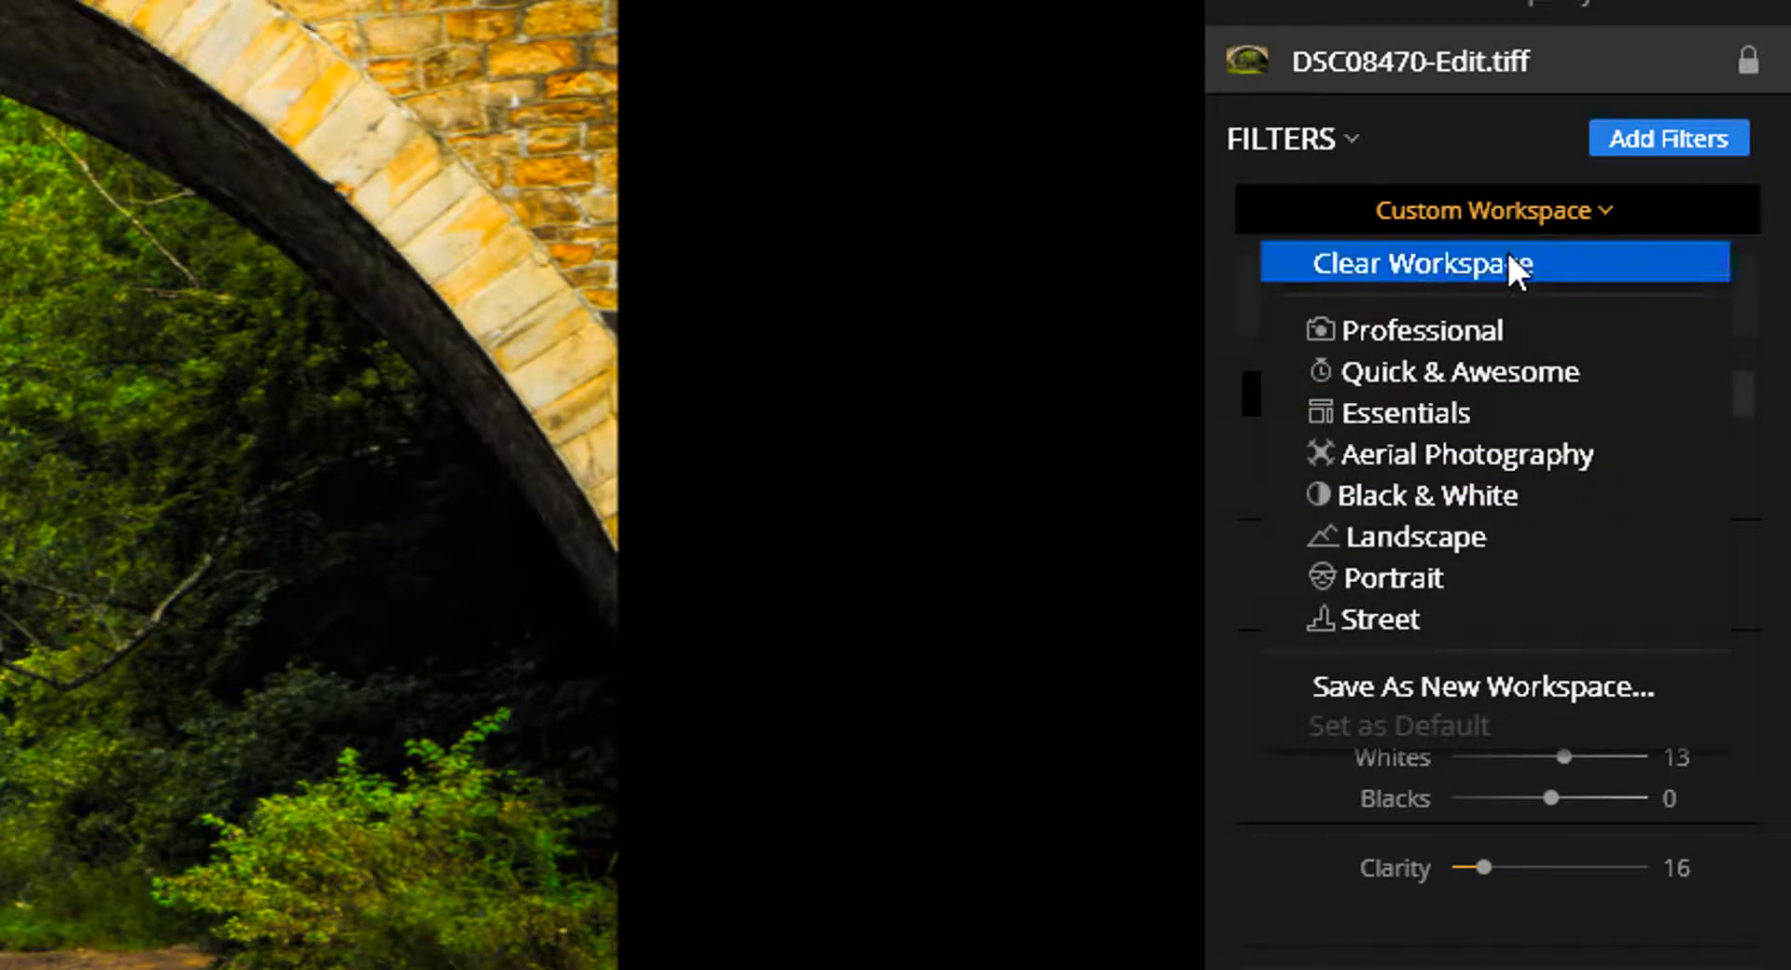
pyautogui.click(1621, 263)
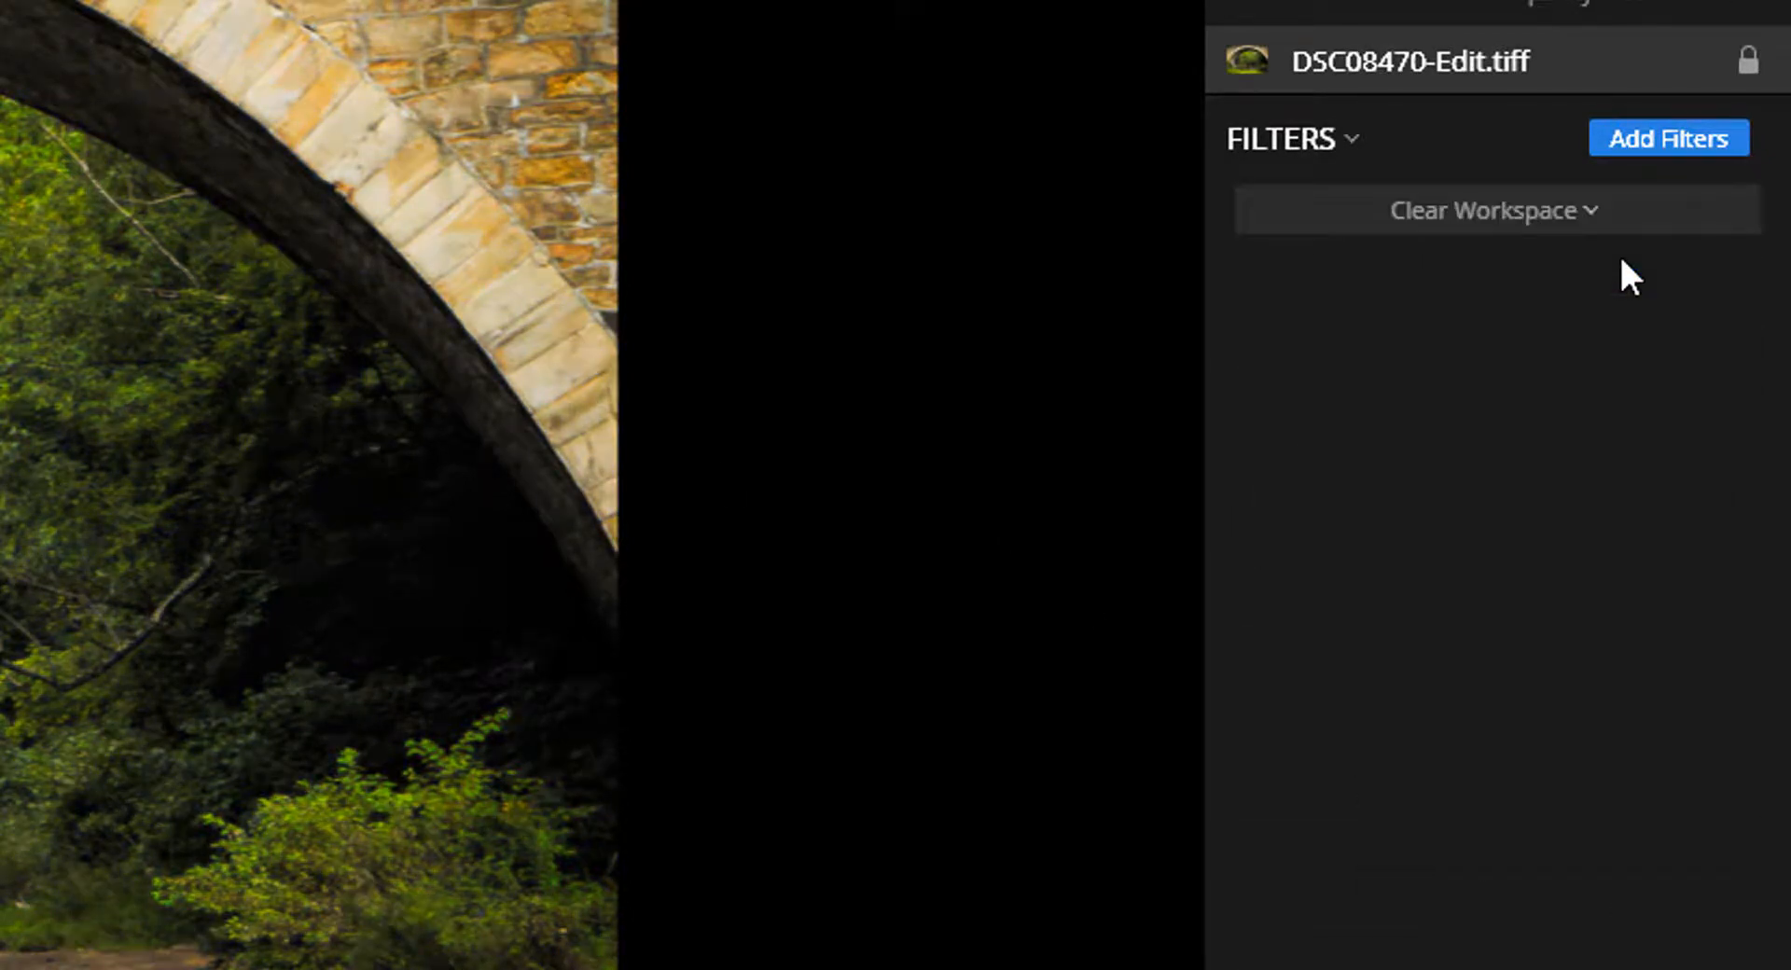
pyautogui.click(1576, 211)
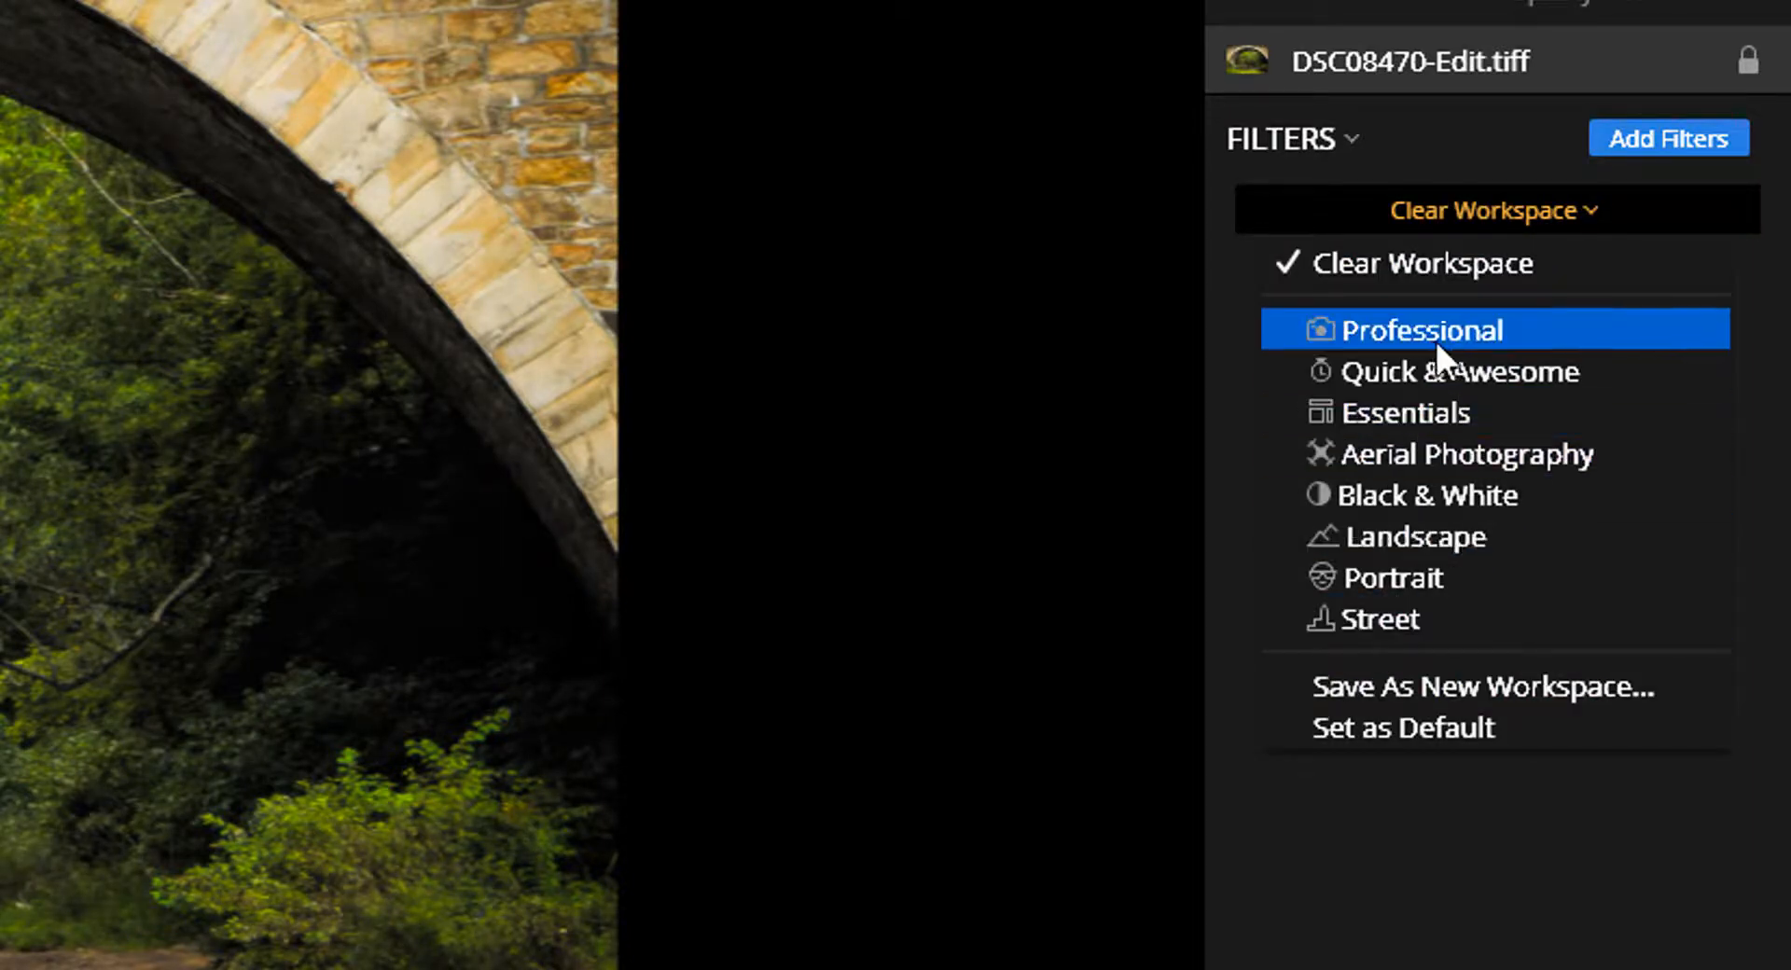
pyautogui.click(1501, 422)
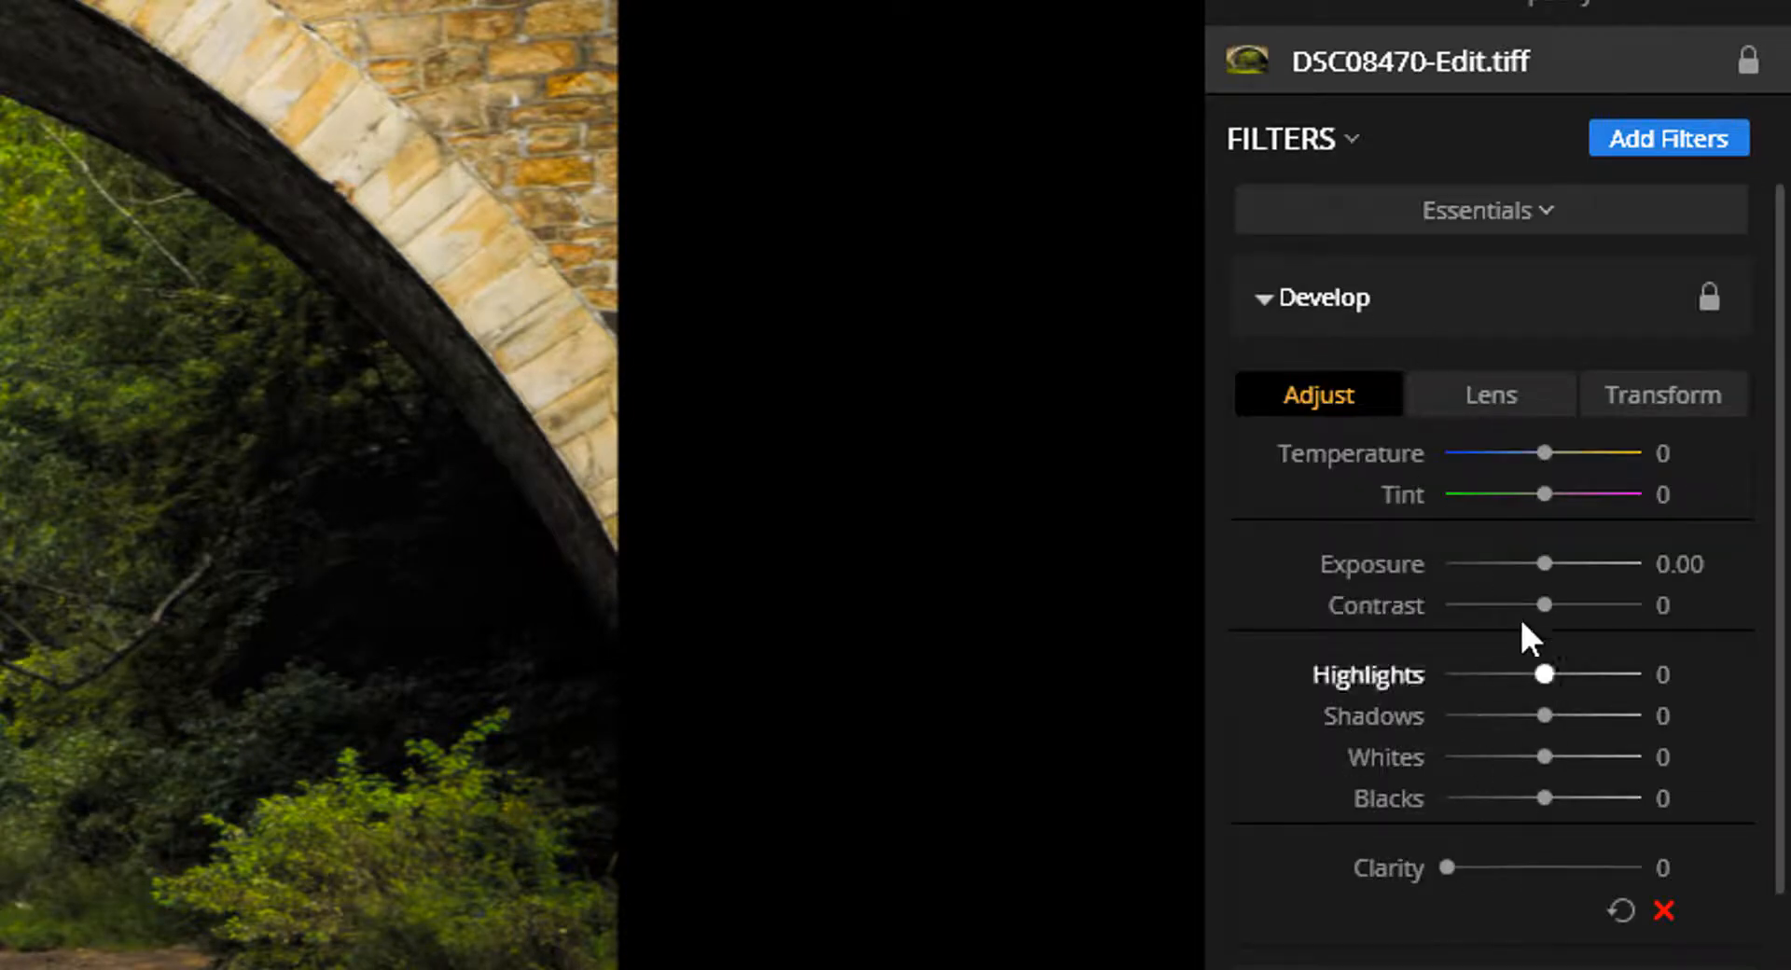
# Step: Set the Develop filter's Exposure to 1.33, Contrast to 51 and Highlights to -4, and look through the remaining Essentials filters
pyautogui.moveTo(1544, 604); pyautogui.dragTo(1578, 571)
pyautogui.moveTo(1570, 673)
pyautogui.mouseDown()
pyautogui.moveTo(1607, 691)
pyautogui.moveTo(1540, 674)
pyautogui.mouseUp()
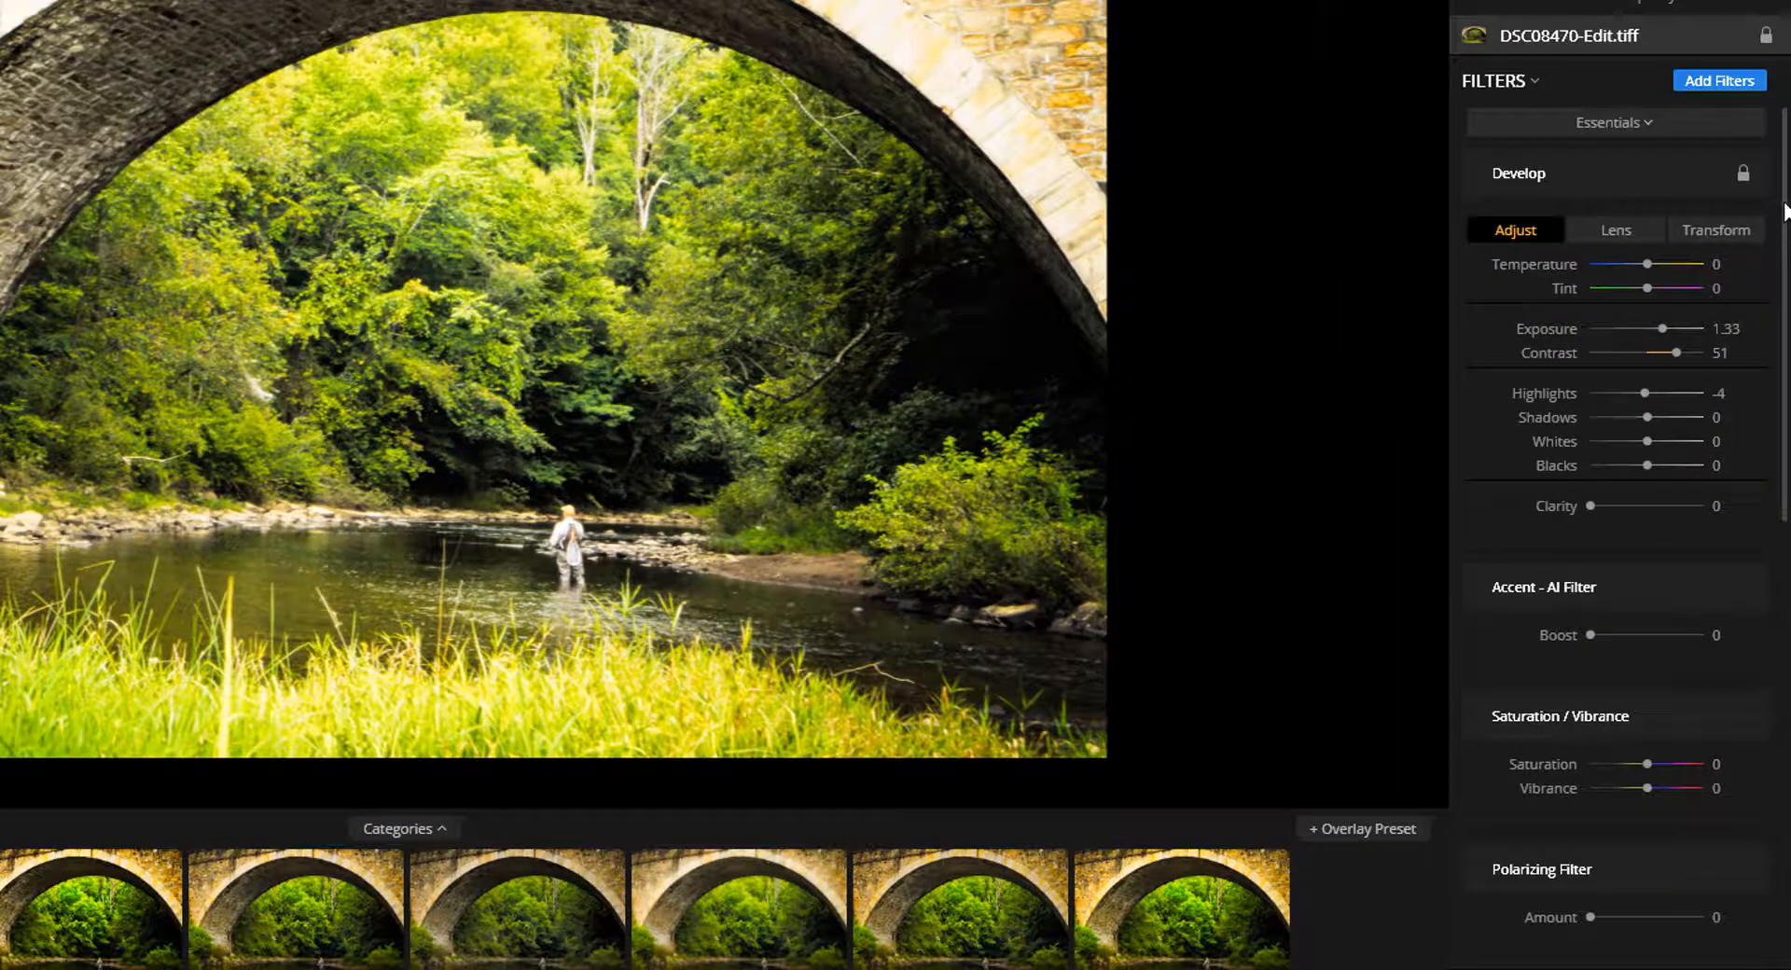
pyautogui.moveTo(1783, 210); pyautogui.dragTo(1786, 709)
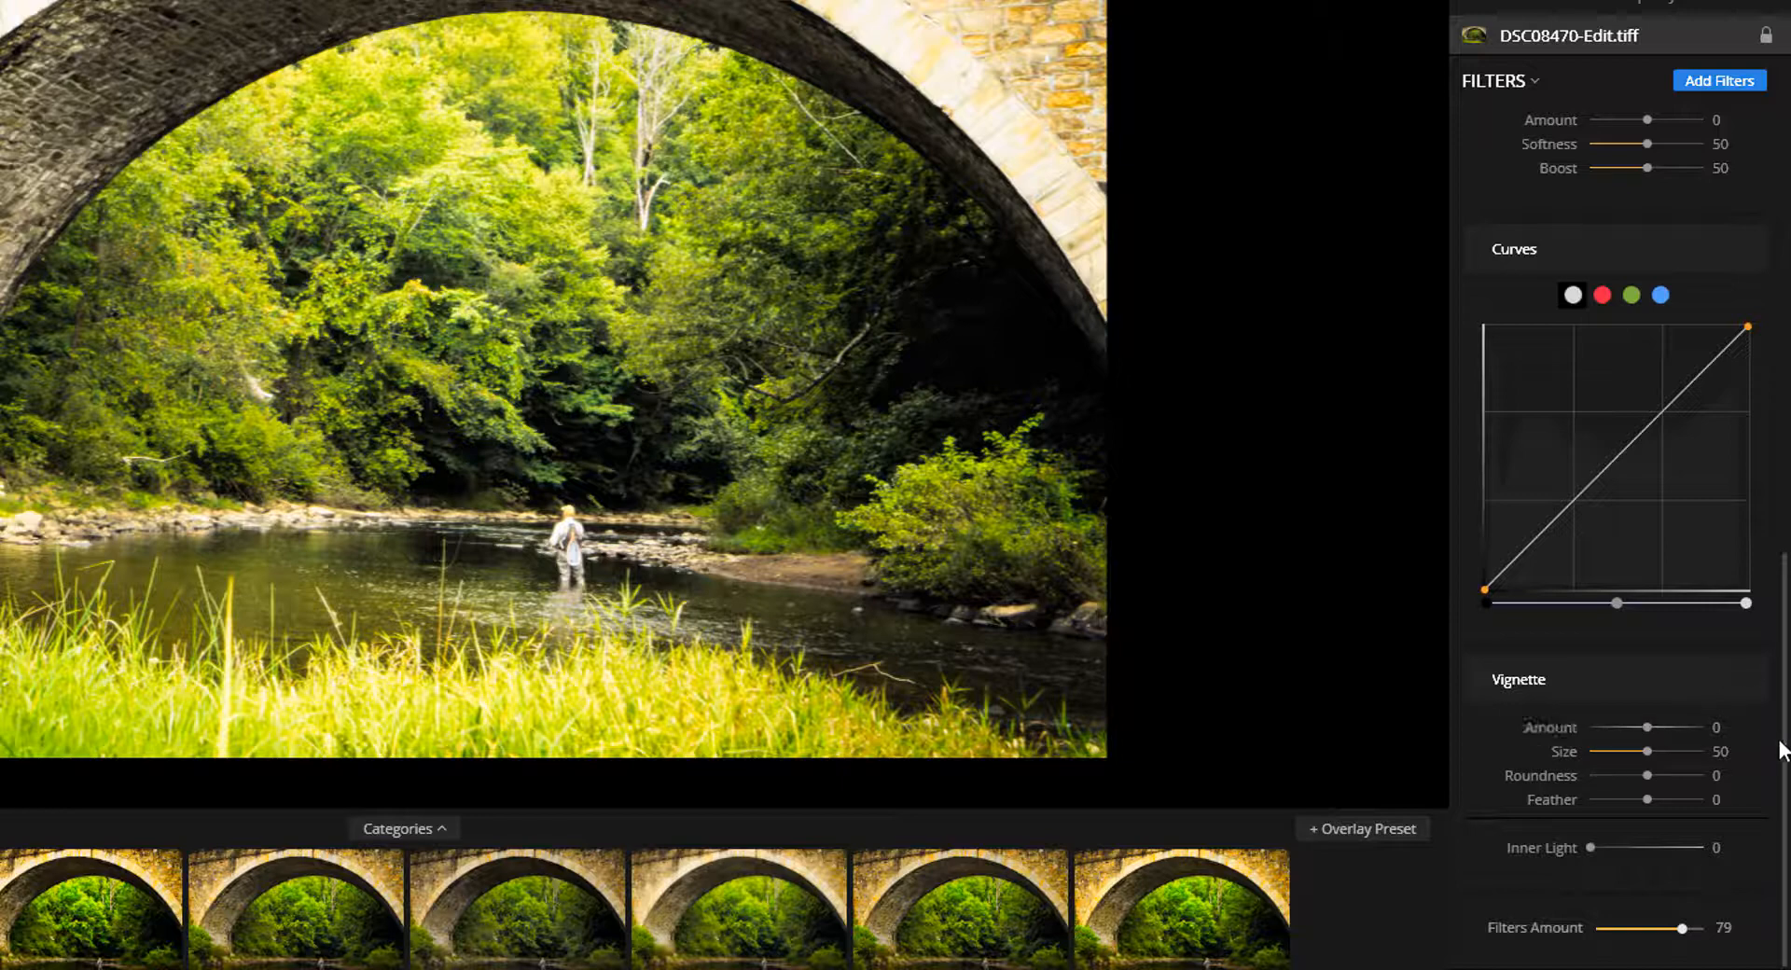
pyautogui.moveTo(1779, 744); pyautogui.dragTo(1740, 177)
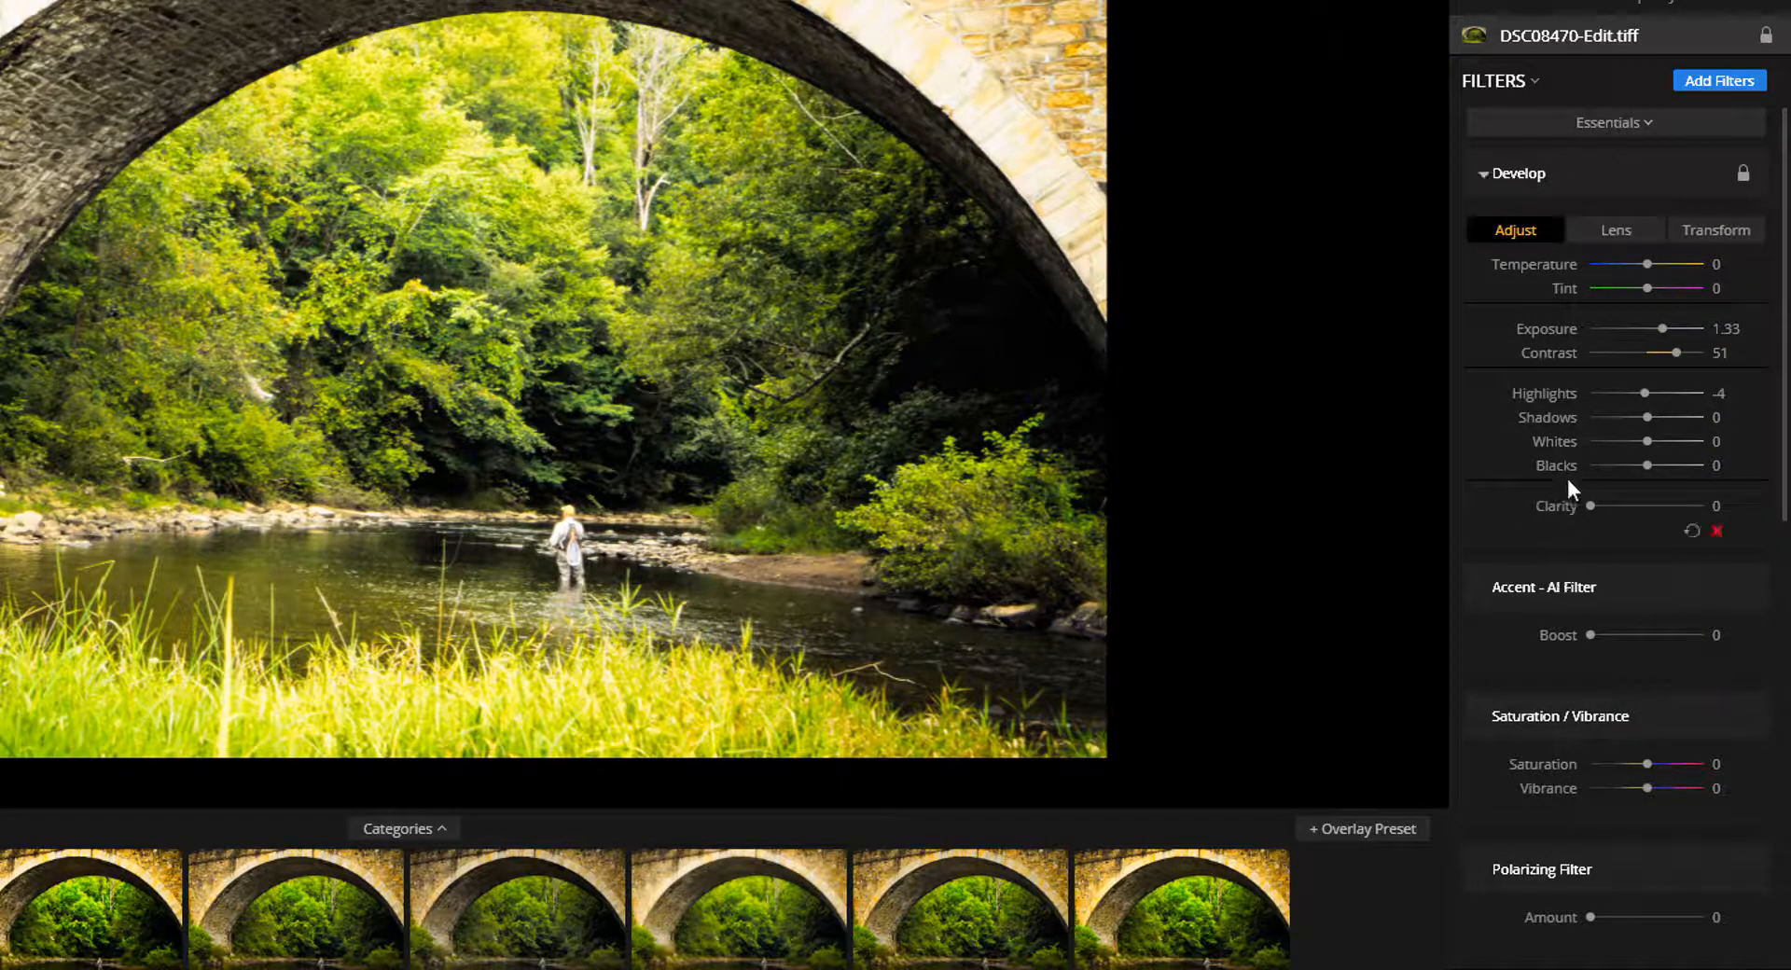
# Step: Clear the Essentials workspace and undo the clearing to restore its filters
pyautogui.click(1647, 125)
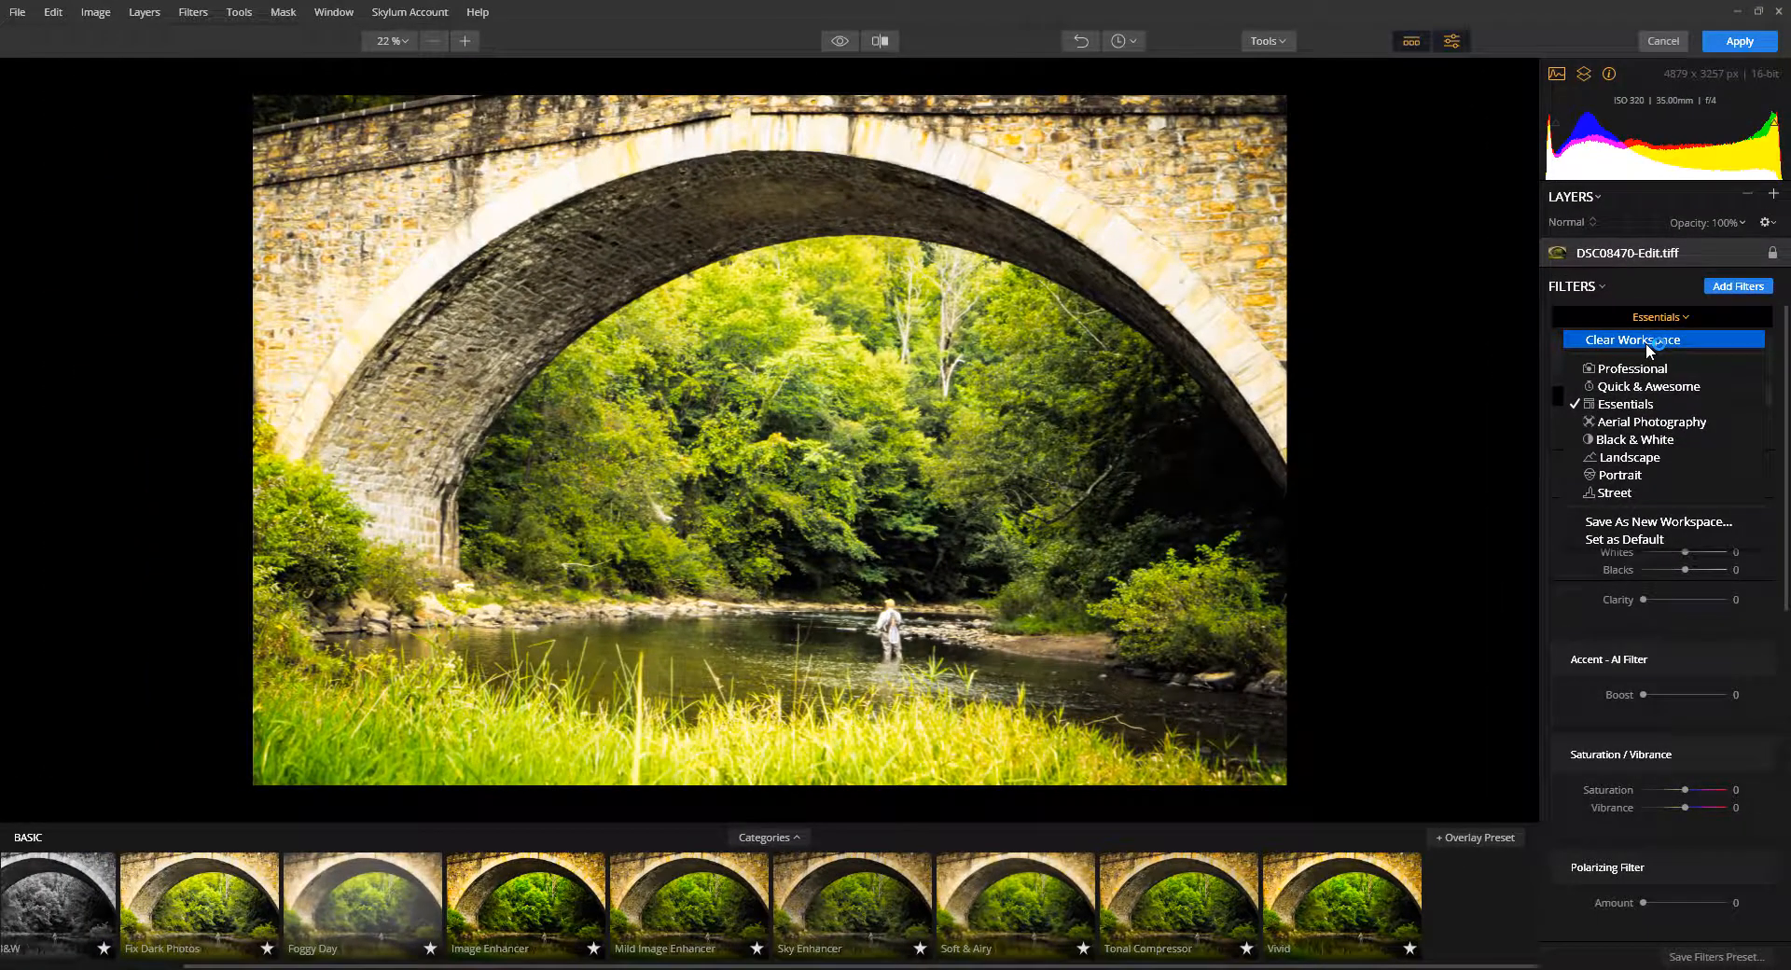
pyautogui.click(1670, 317)
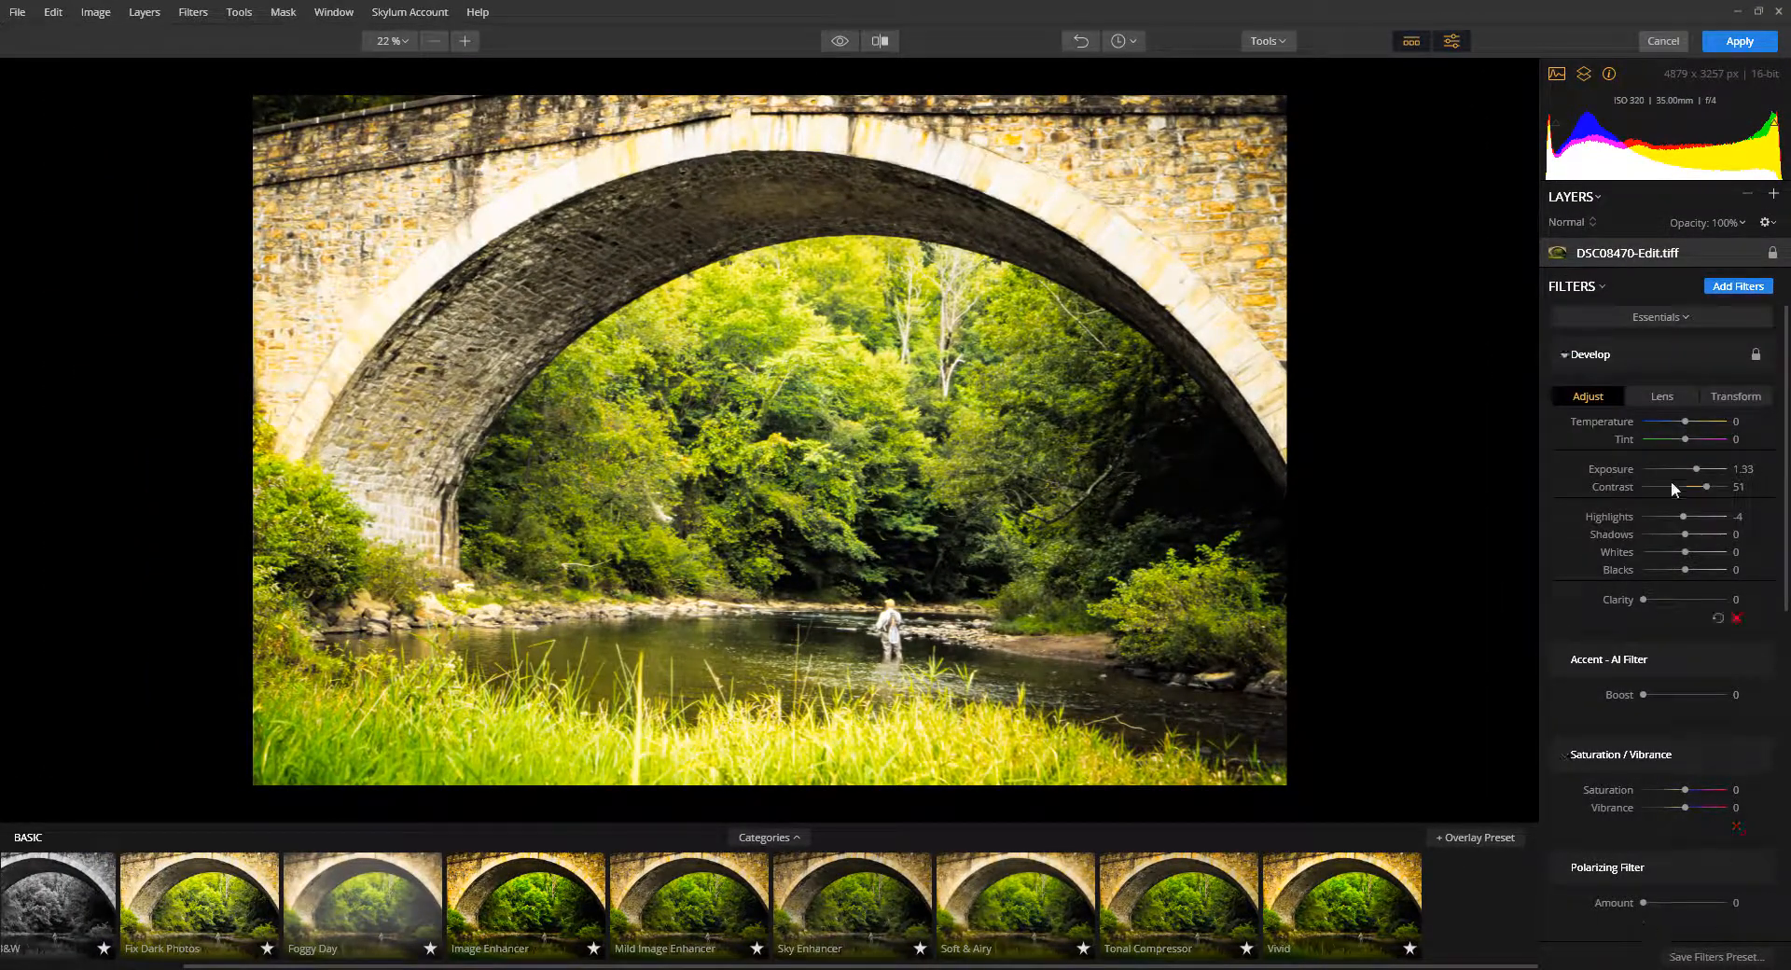
pyautogui.click(1670, 317)
pyautogui.click(1665, 338)
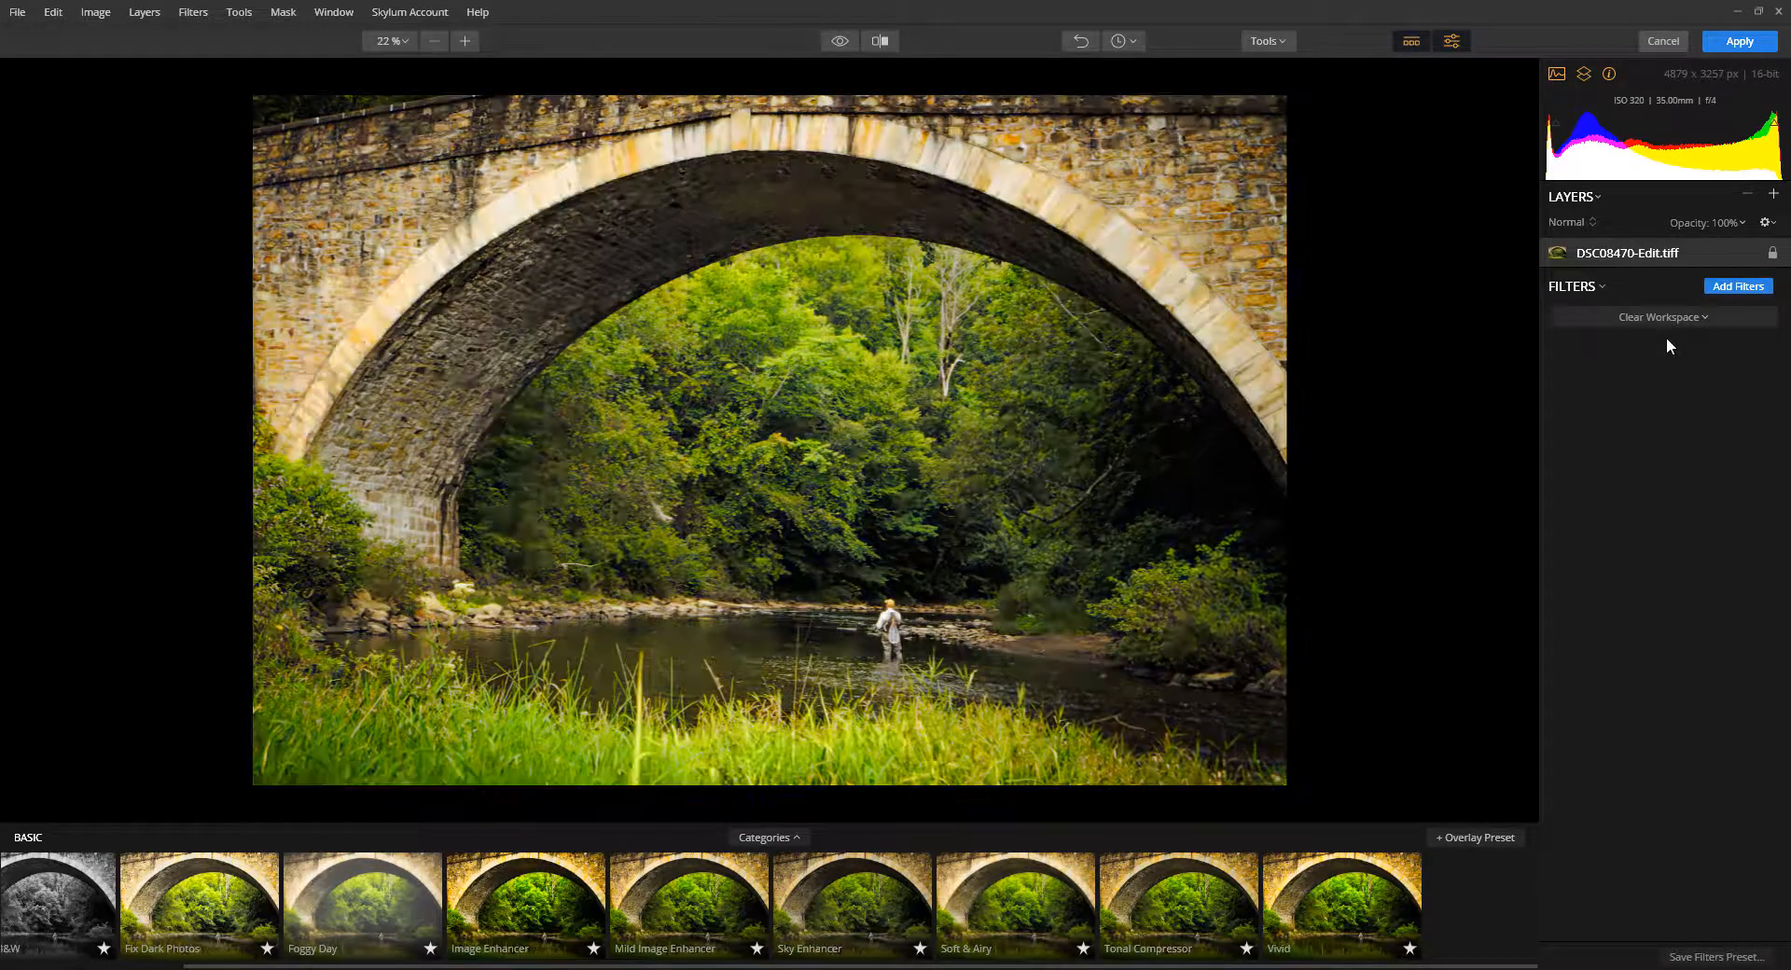
pyautogui.click(1080, 43)
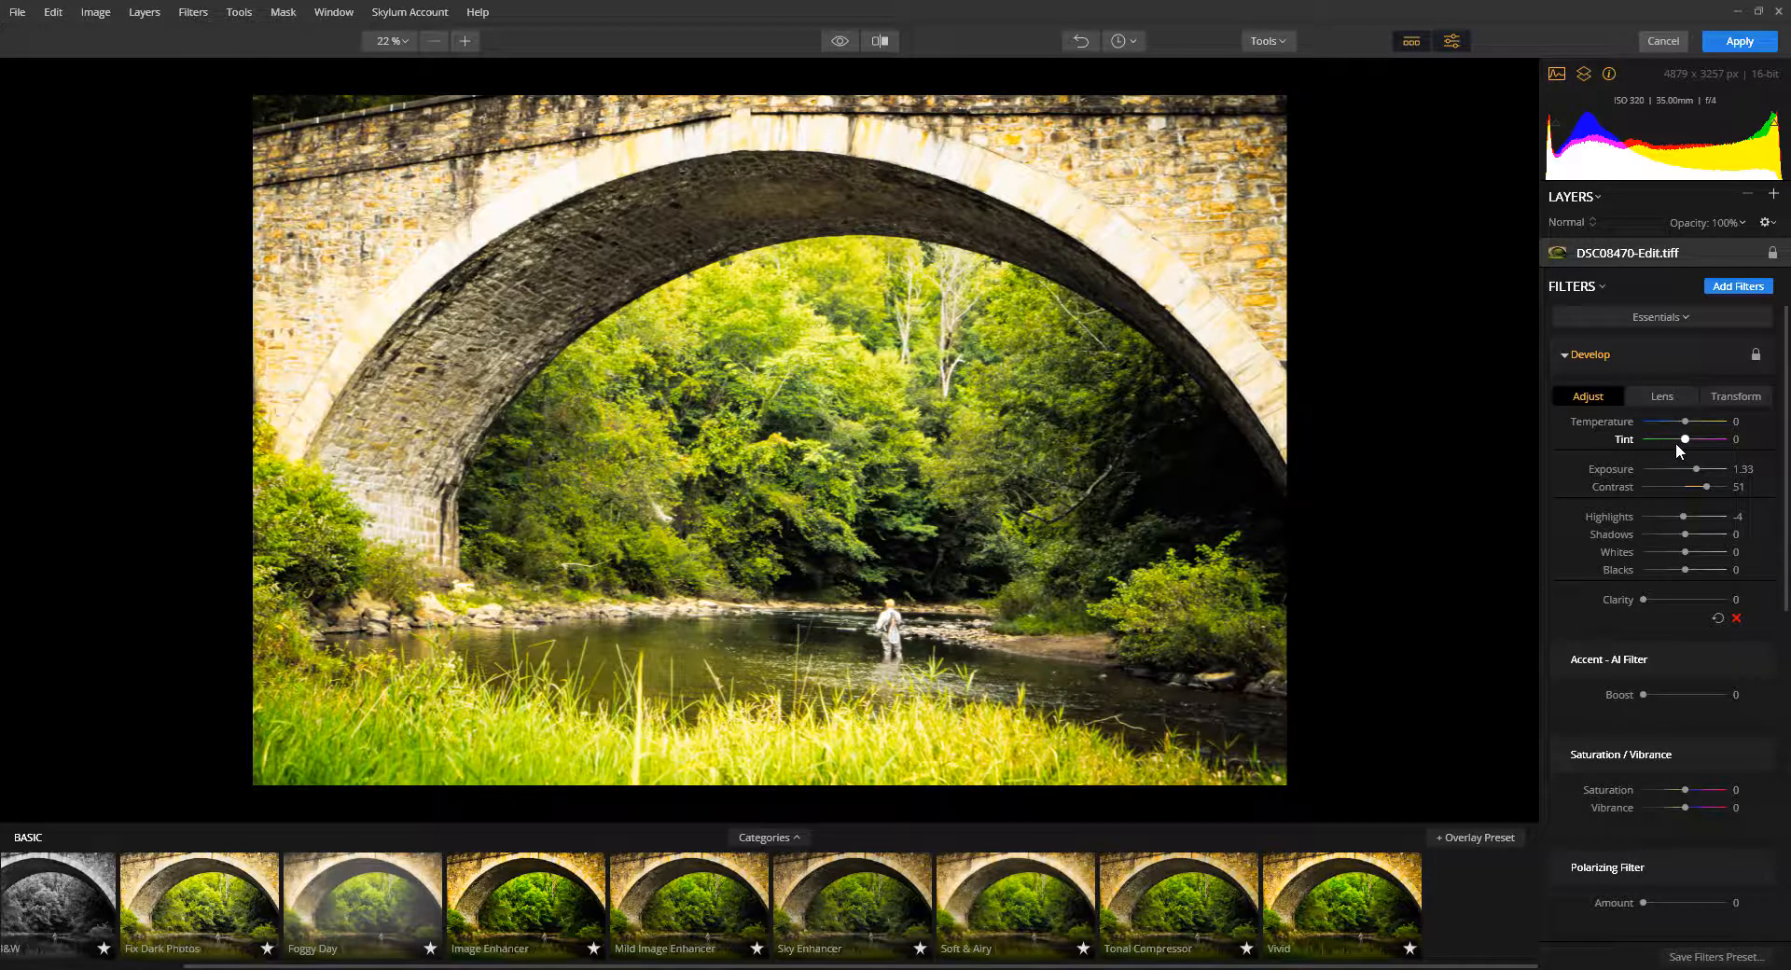
# Step: Remove the Develop filter from the Essentials workspace and undo the removal
pyautogui.click(1614, 356)
pyautogui.click(1613, 391)
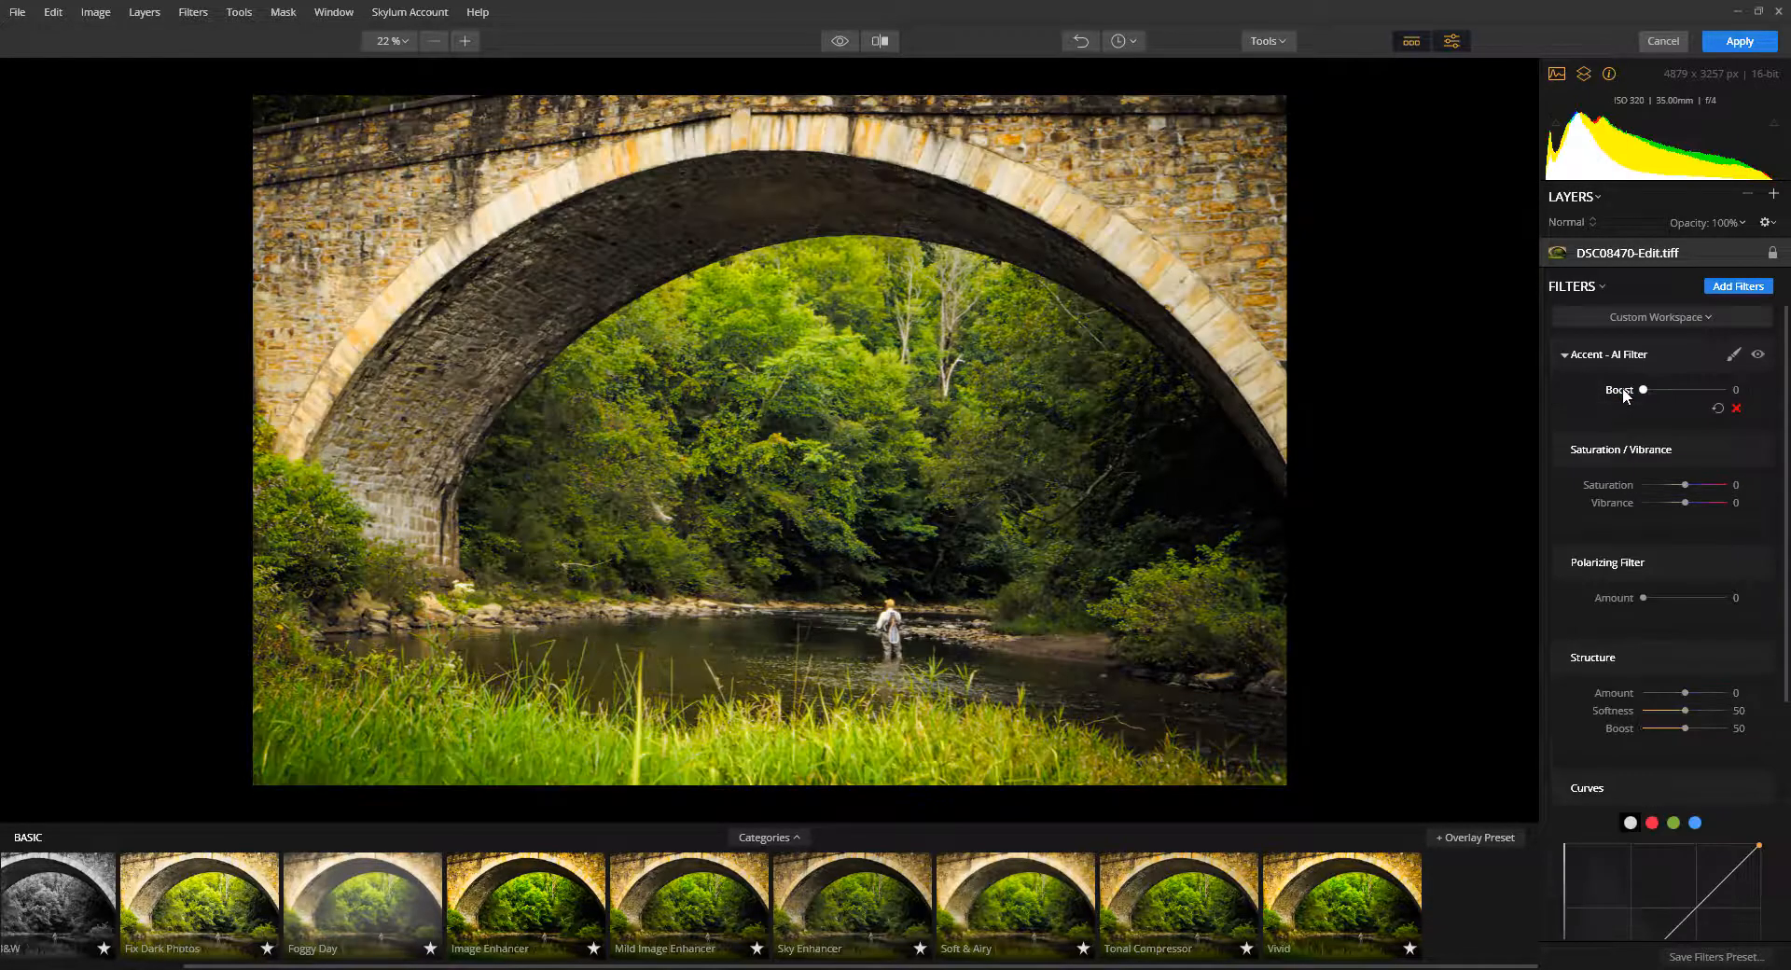
pyautogui.click(1082, 41)
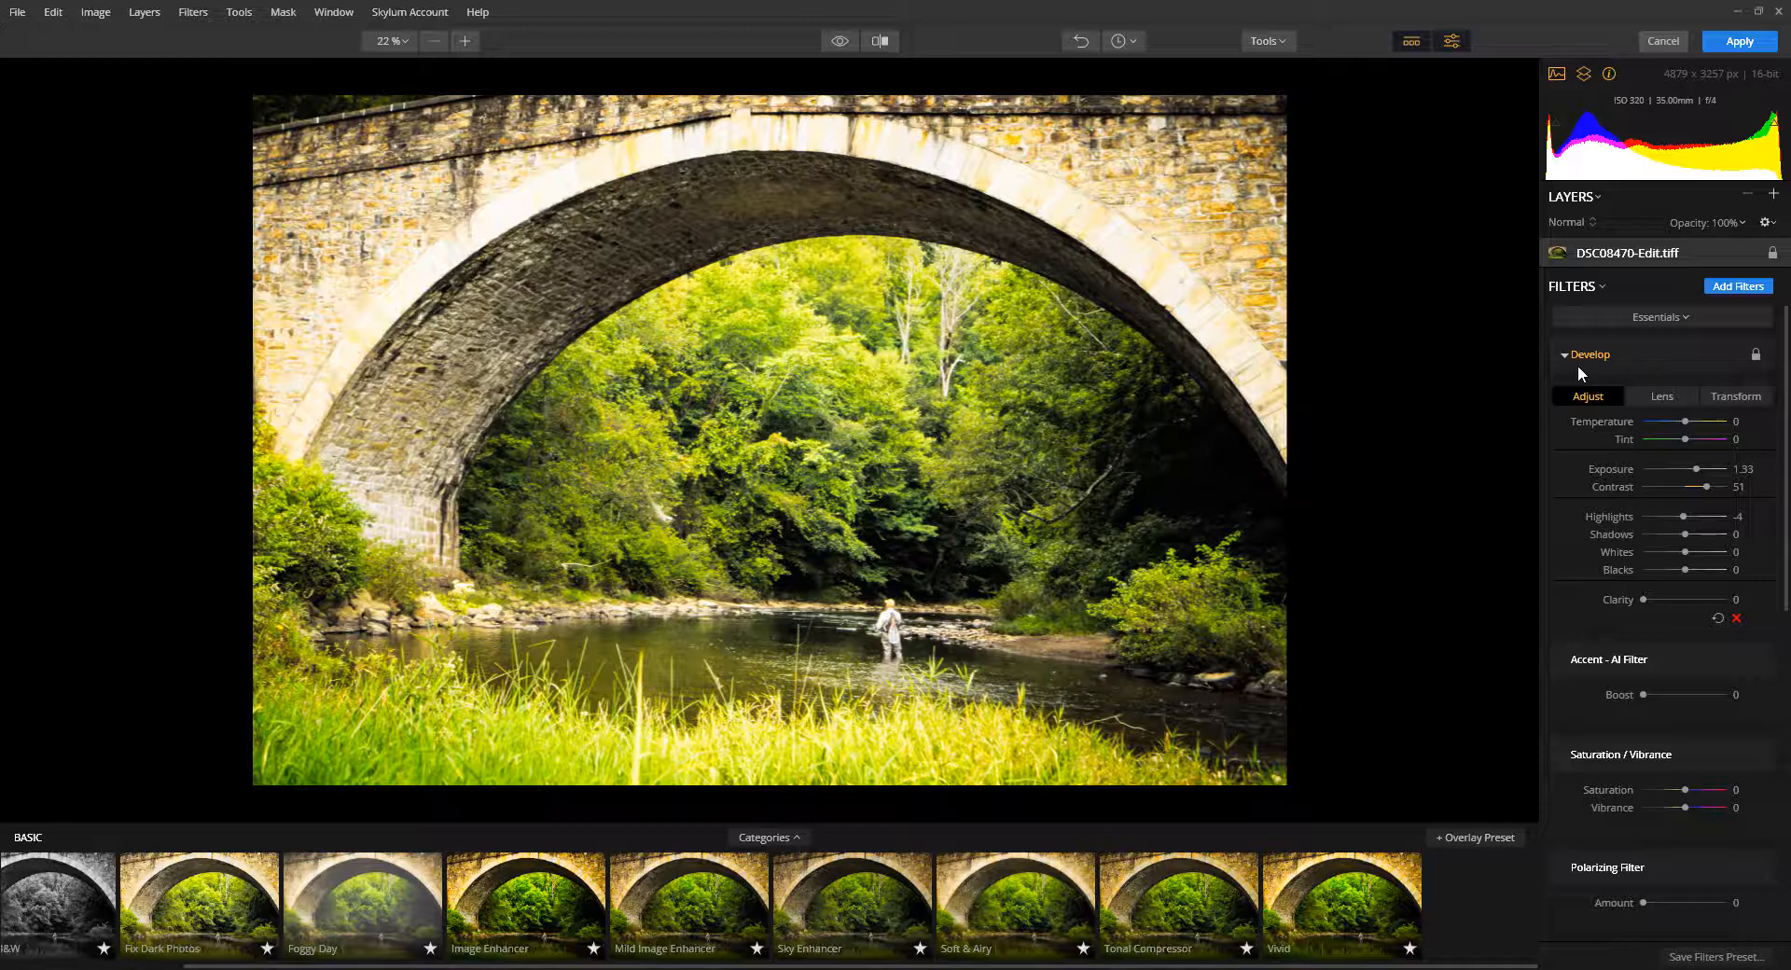
# Step: Clear the workspace and add the Accent - AI Filter from the filters catalog
pyautogui.click(1682, 320)
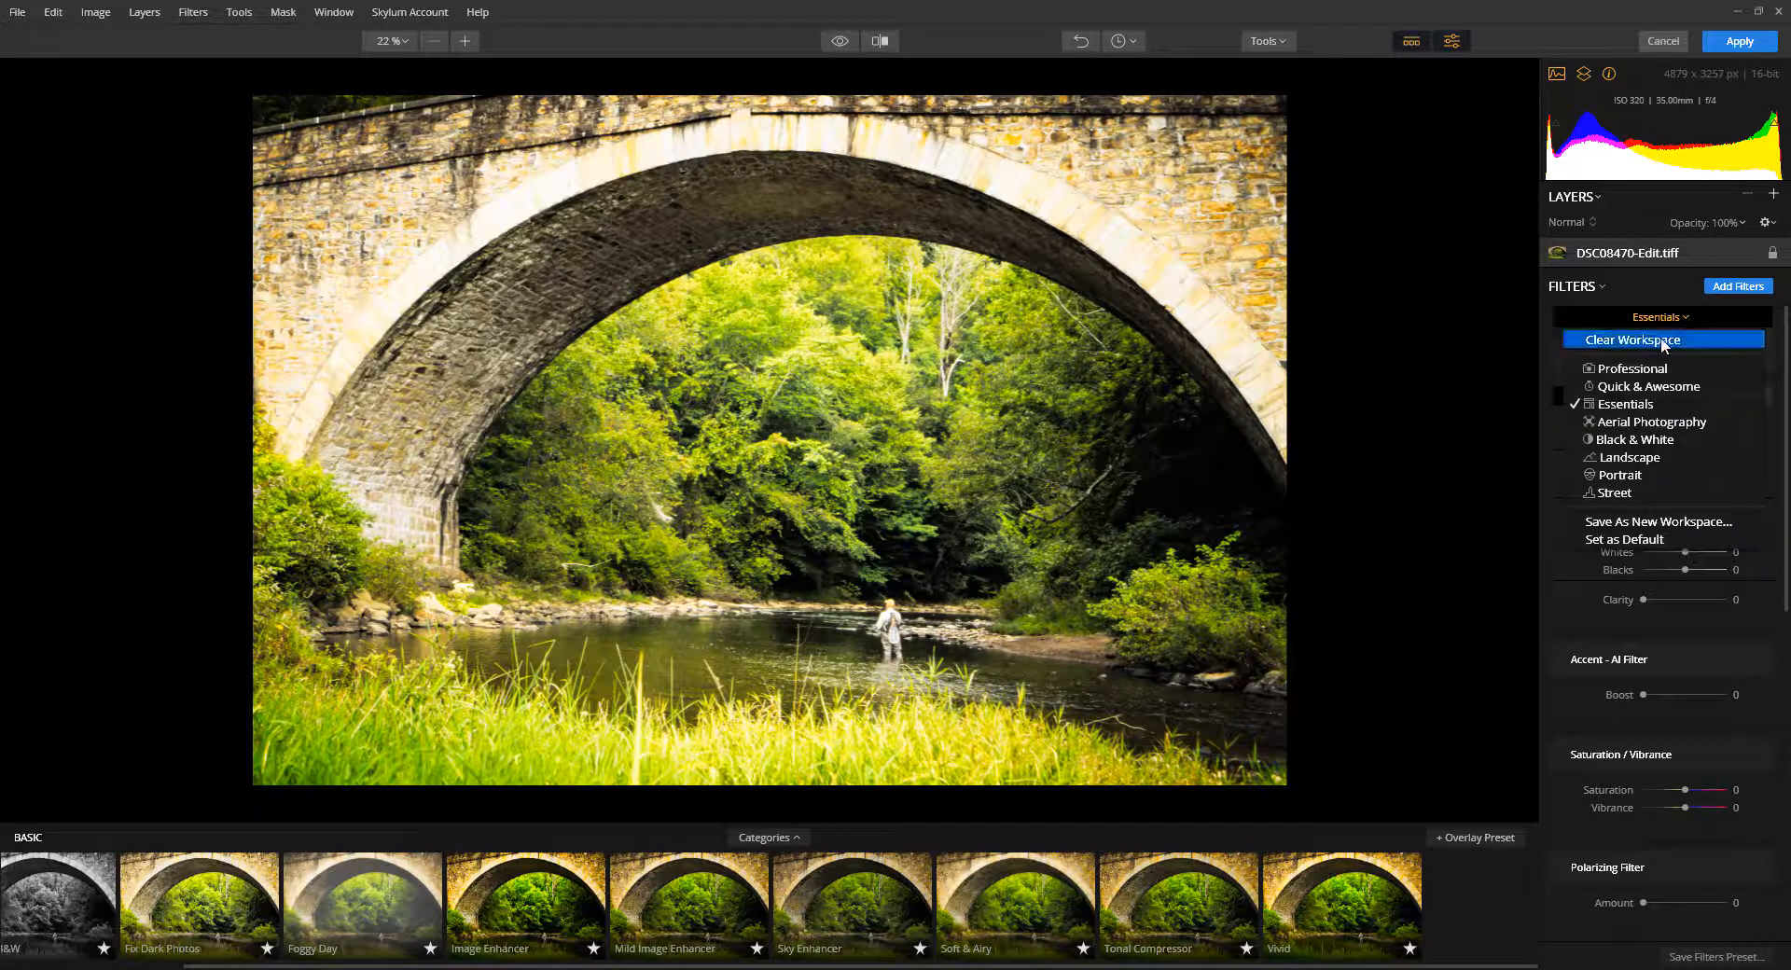
pyautogui.click(1670, 342)
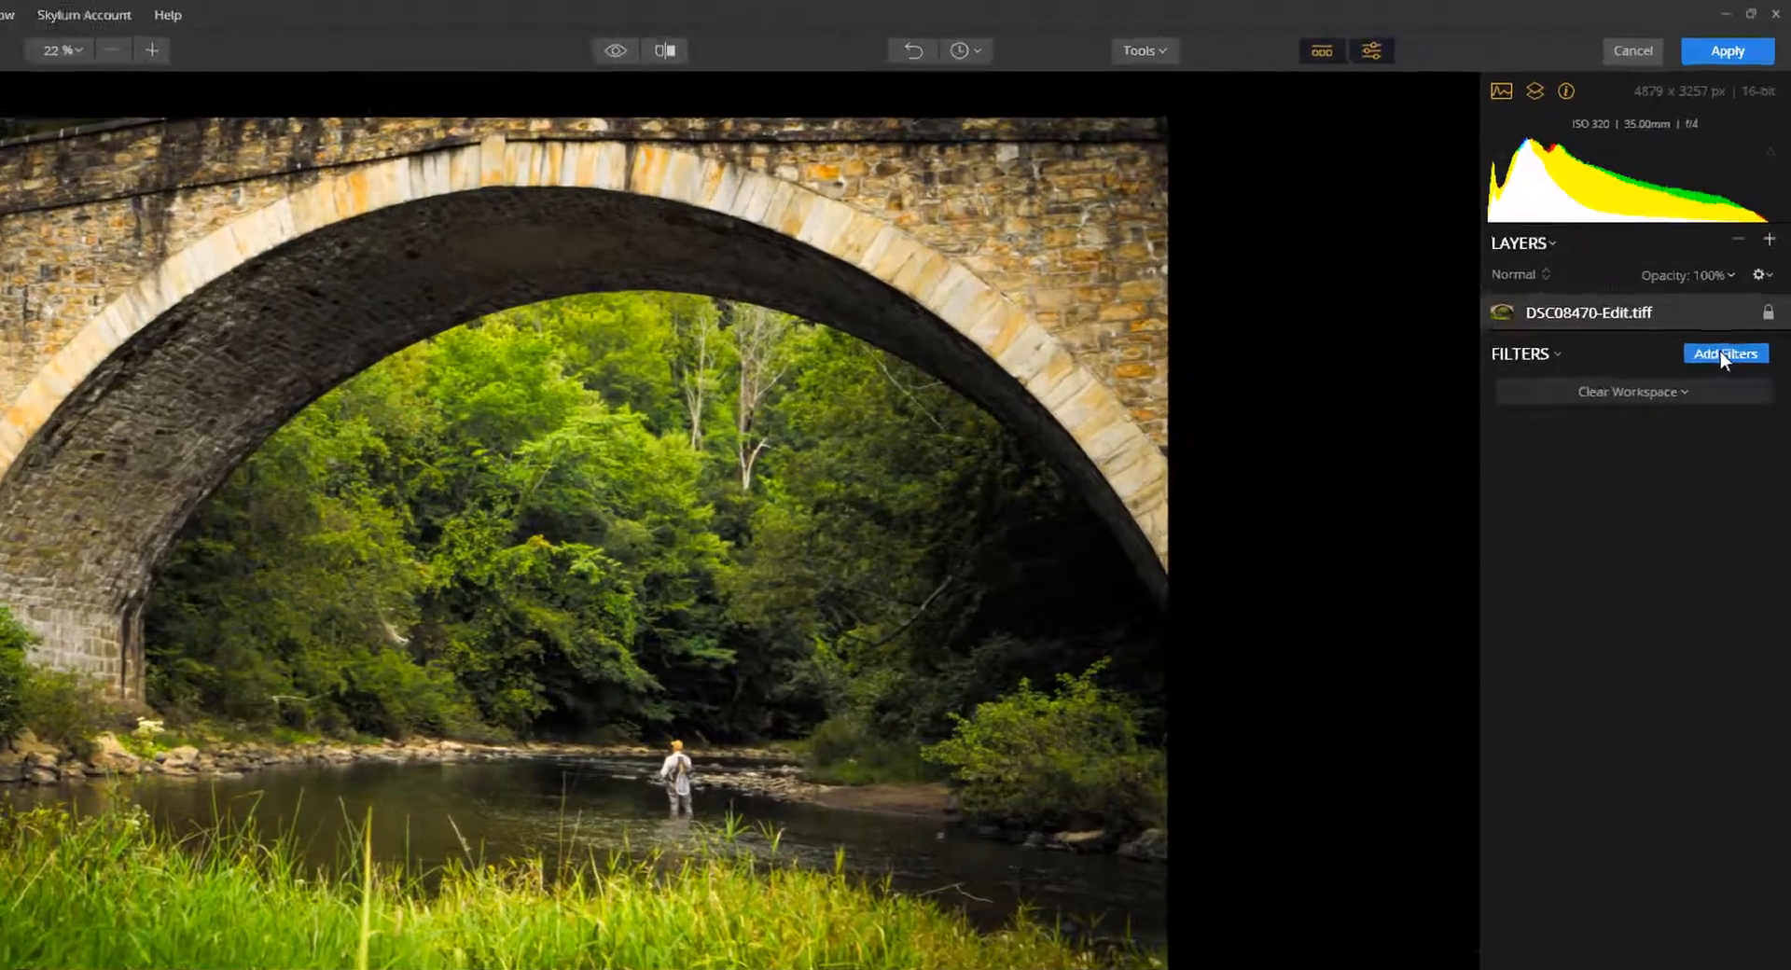
pyautogui.click(1737, 286)
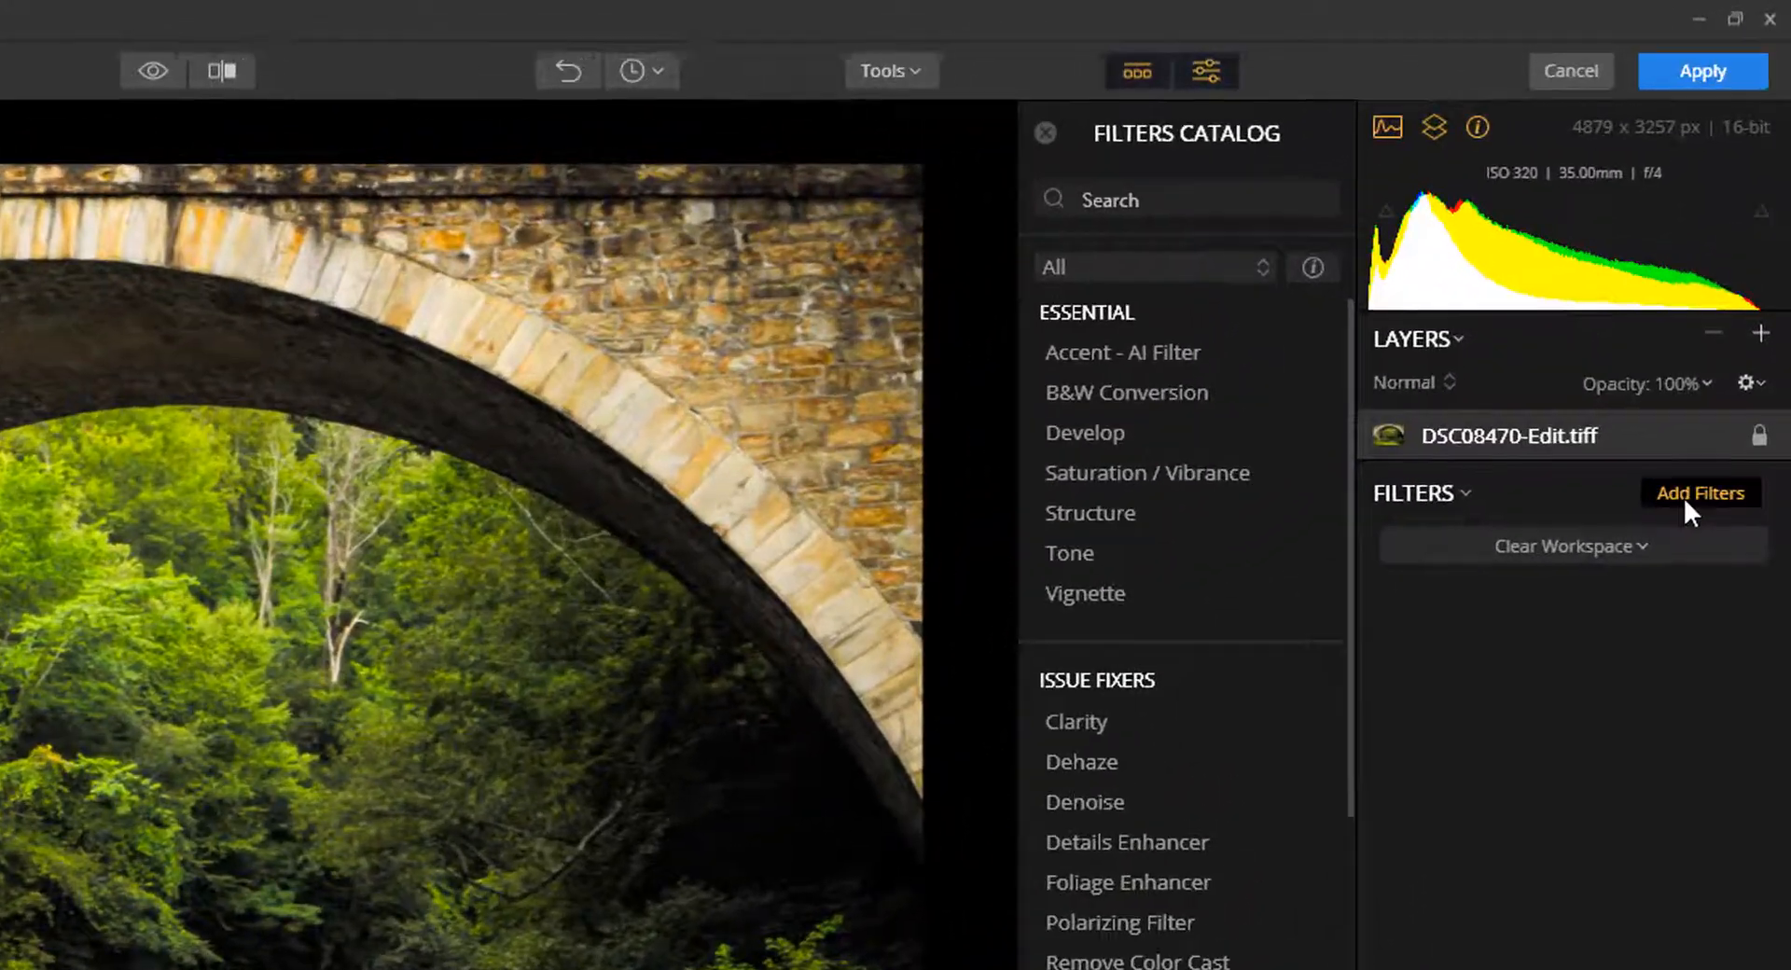
pyautogui.click(1121, 354)
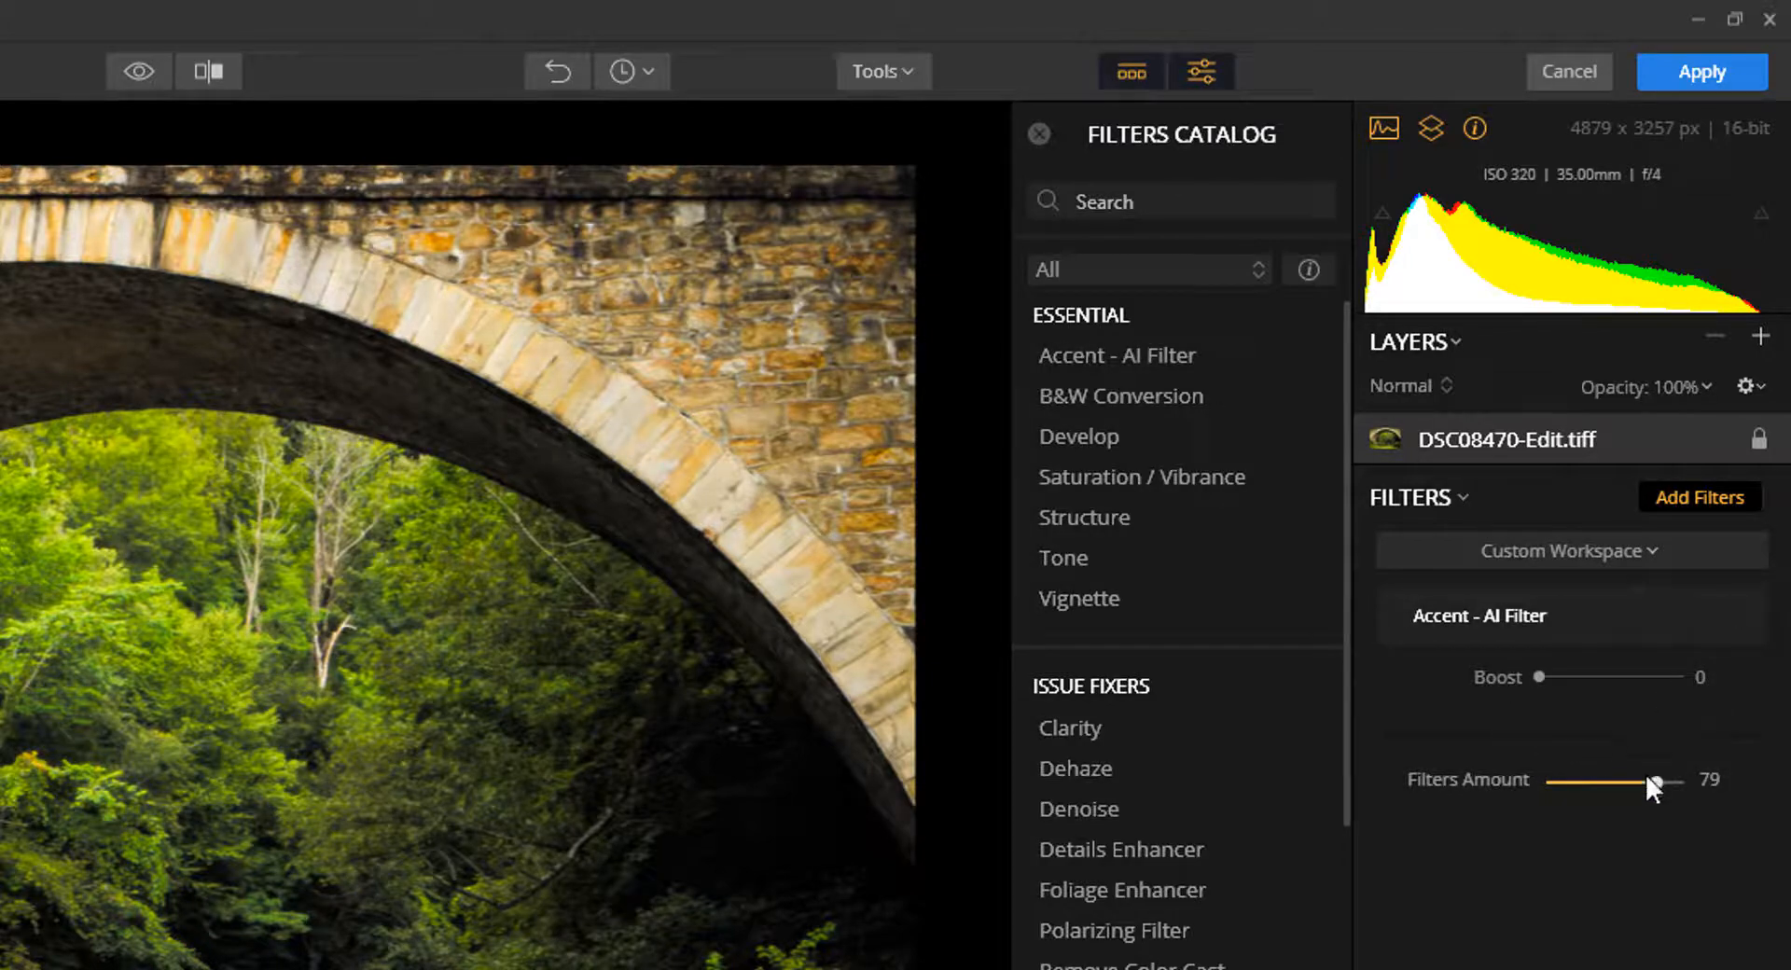
# Step: Set the Filters Amount to 100 and the Accent - AI Filter's Boost to 42
pyautogui.moveTo(1656, 781); pyautogui.dragTo(1679, 780)
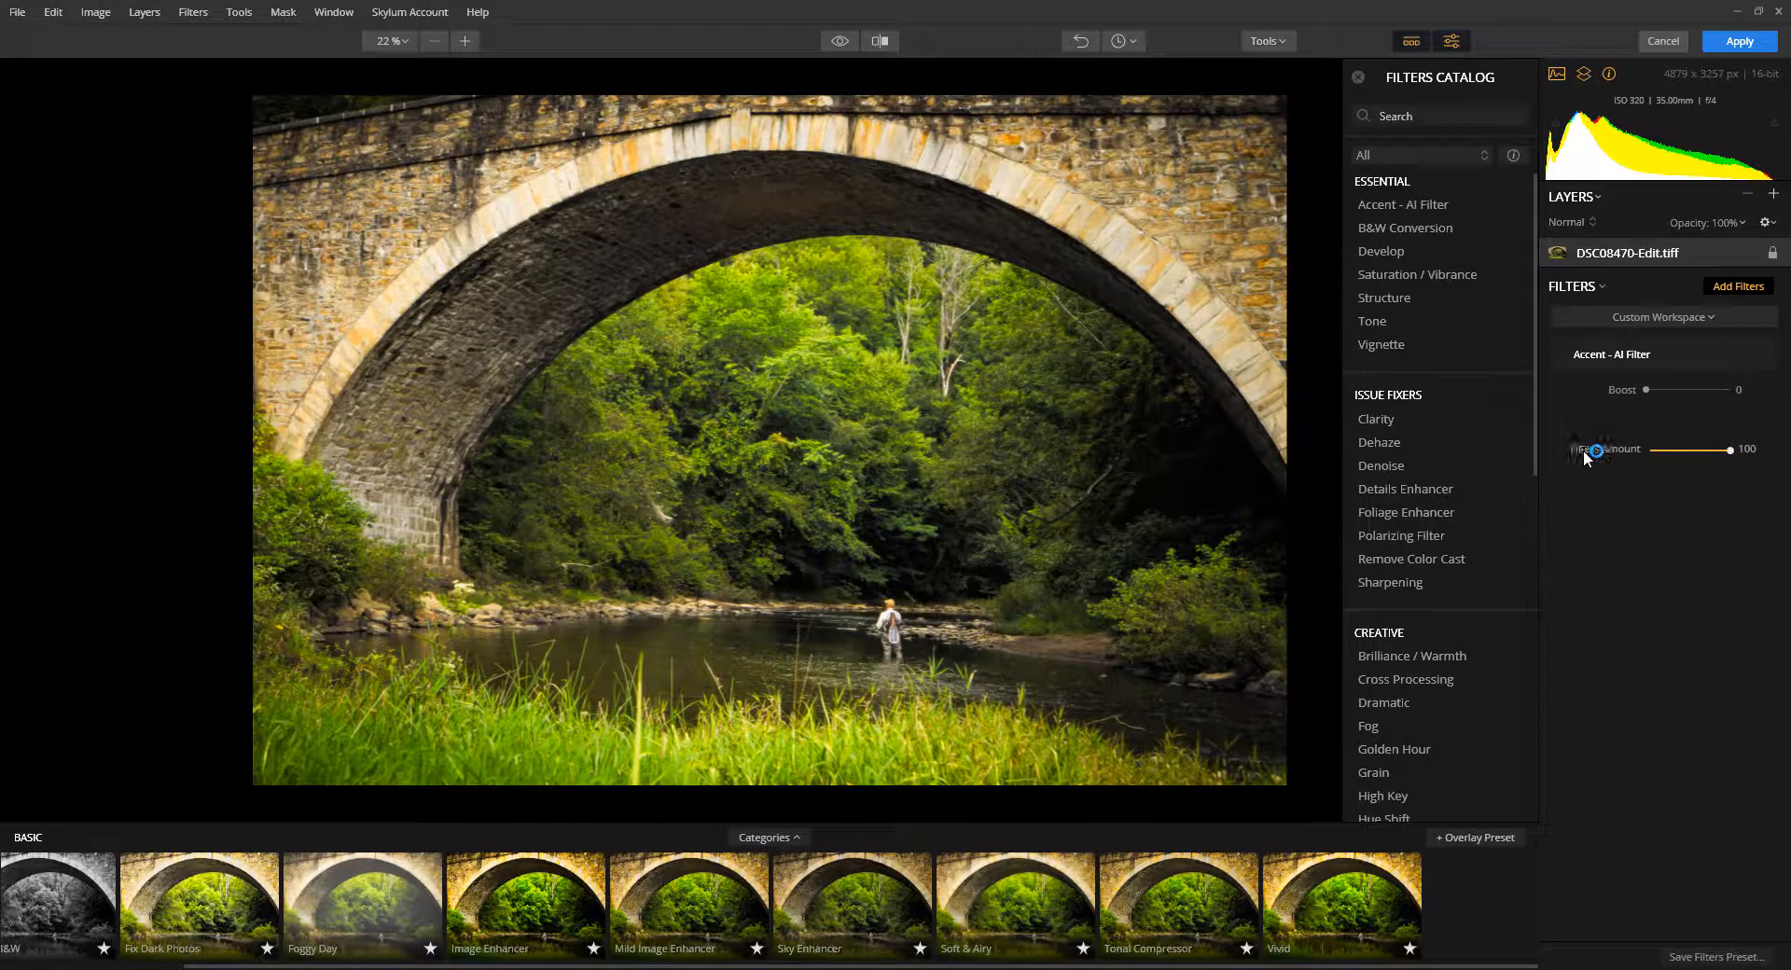
pyautogui.moveTo(1647, 388); pyautogui.dragTo(1721, 393)
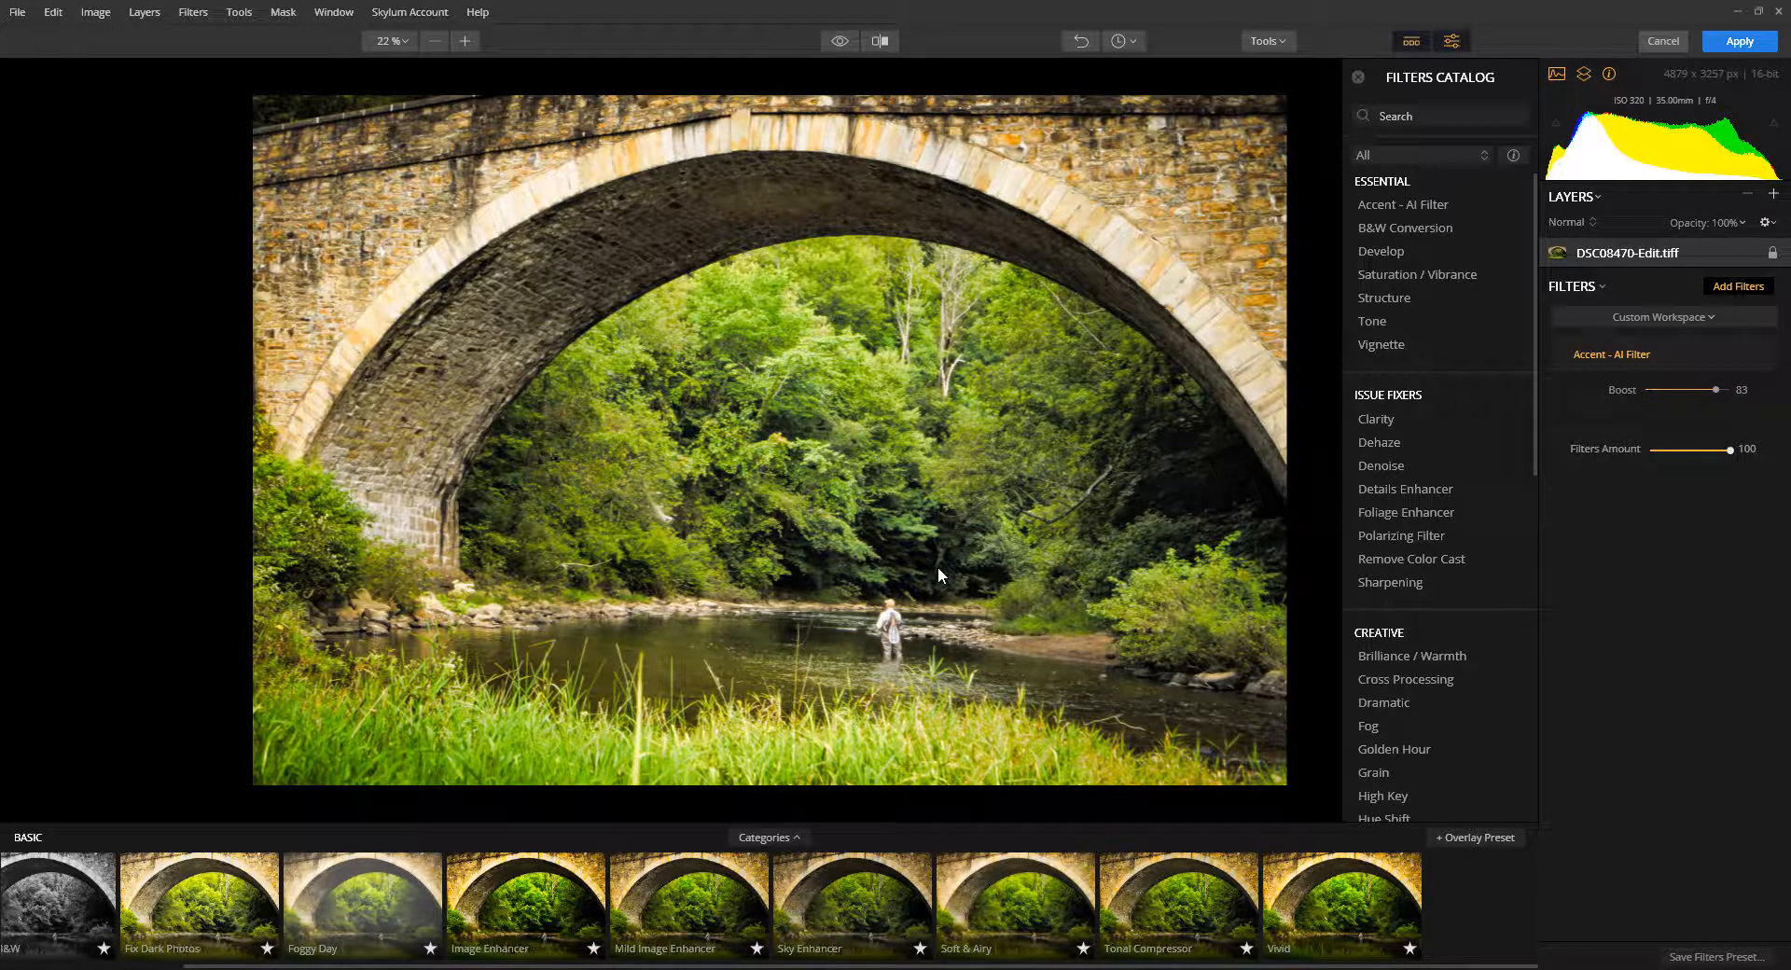
pyautogui.moveTo(1717, 389); pyautogui.dragTo(1690, 387)
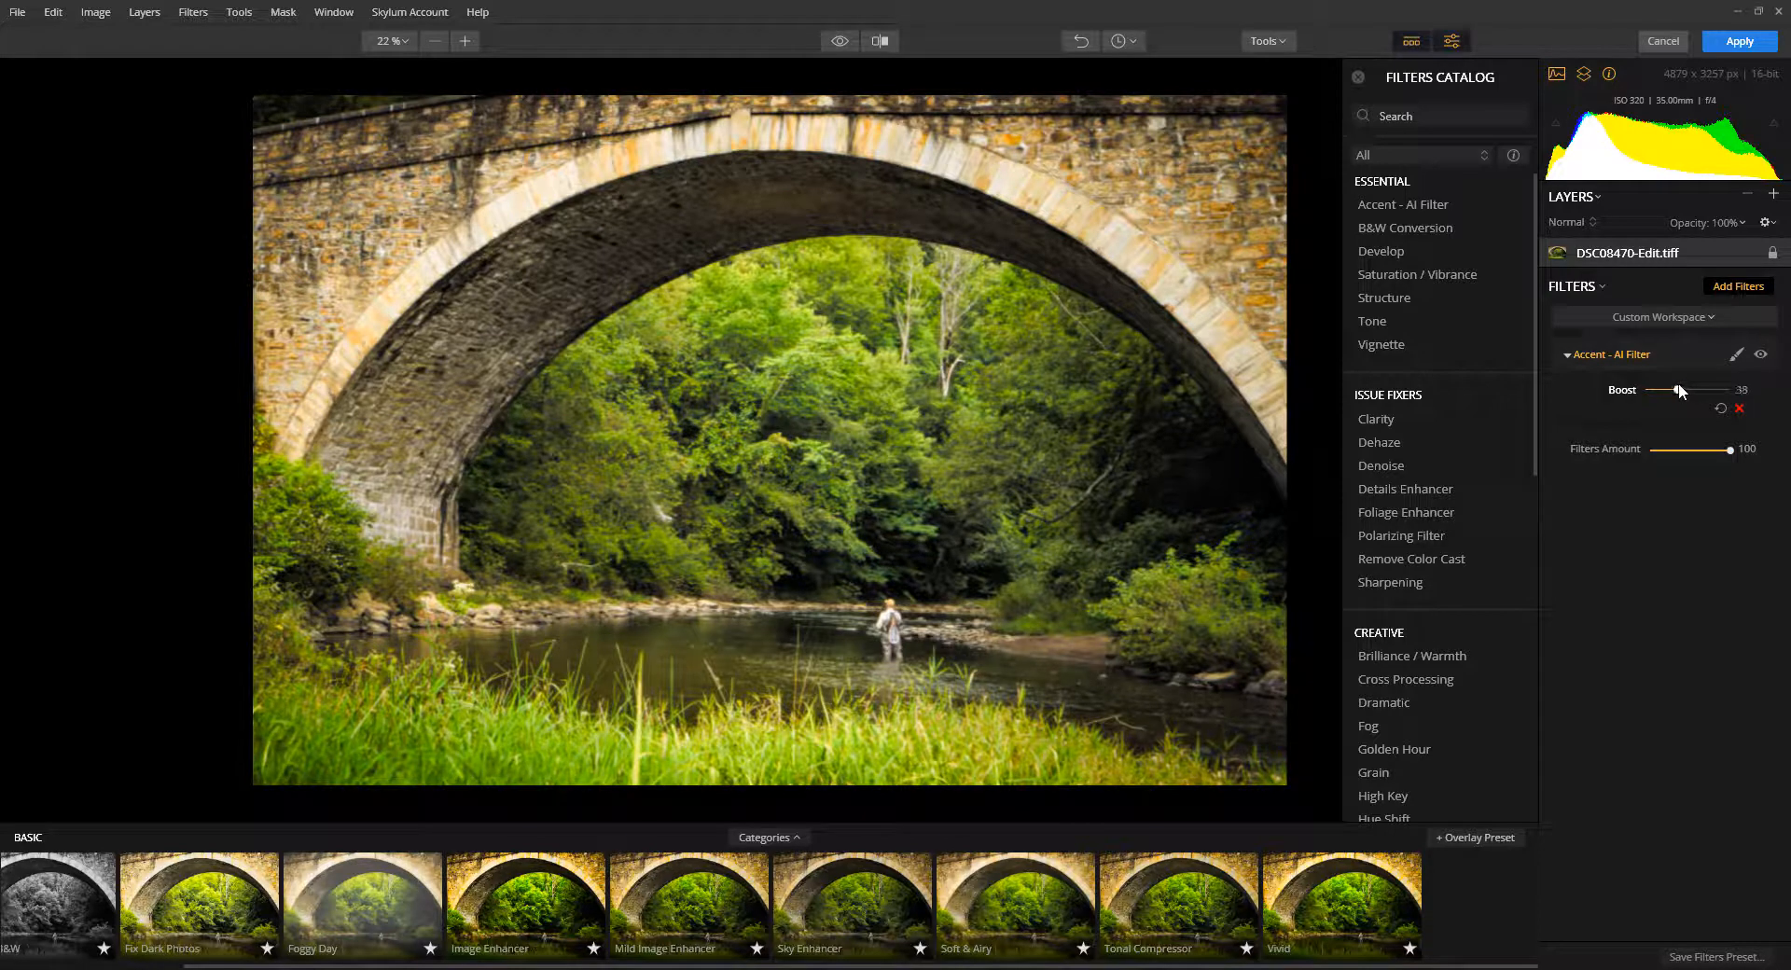
pyautogui.moveTo(1680, 384); pyautogui.dragTo(1681, 385)
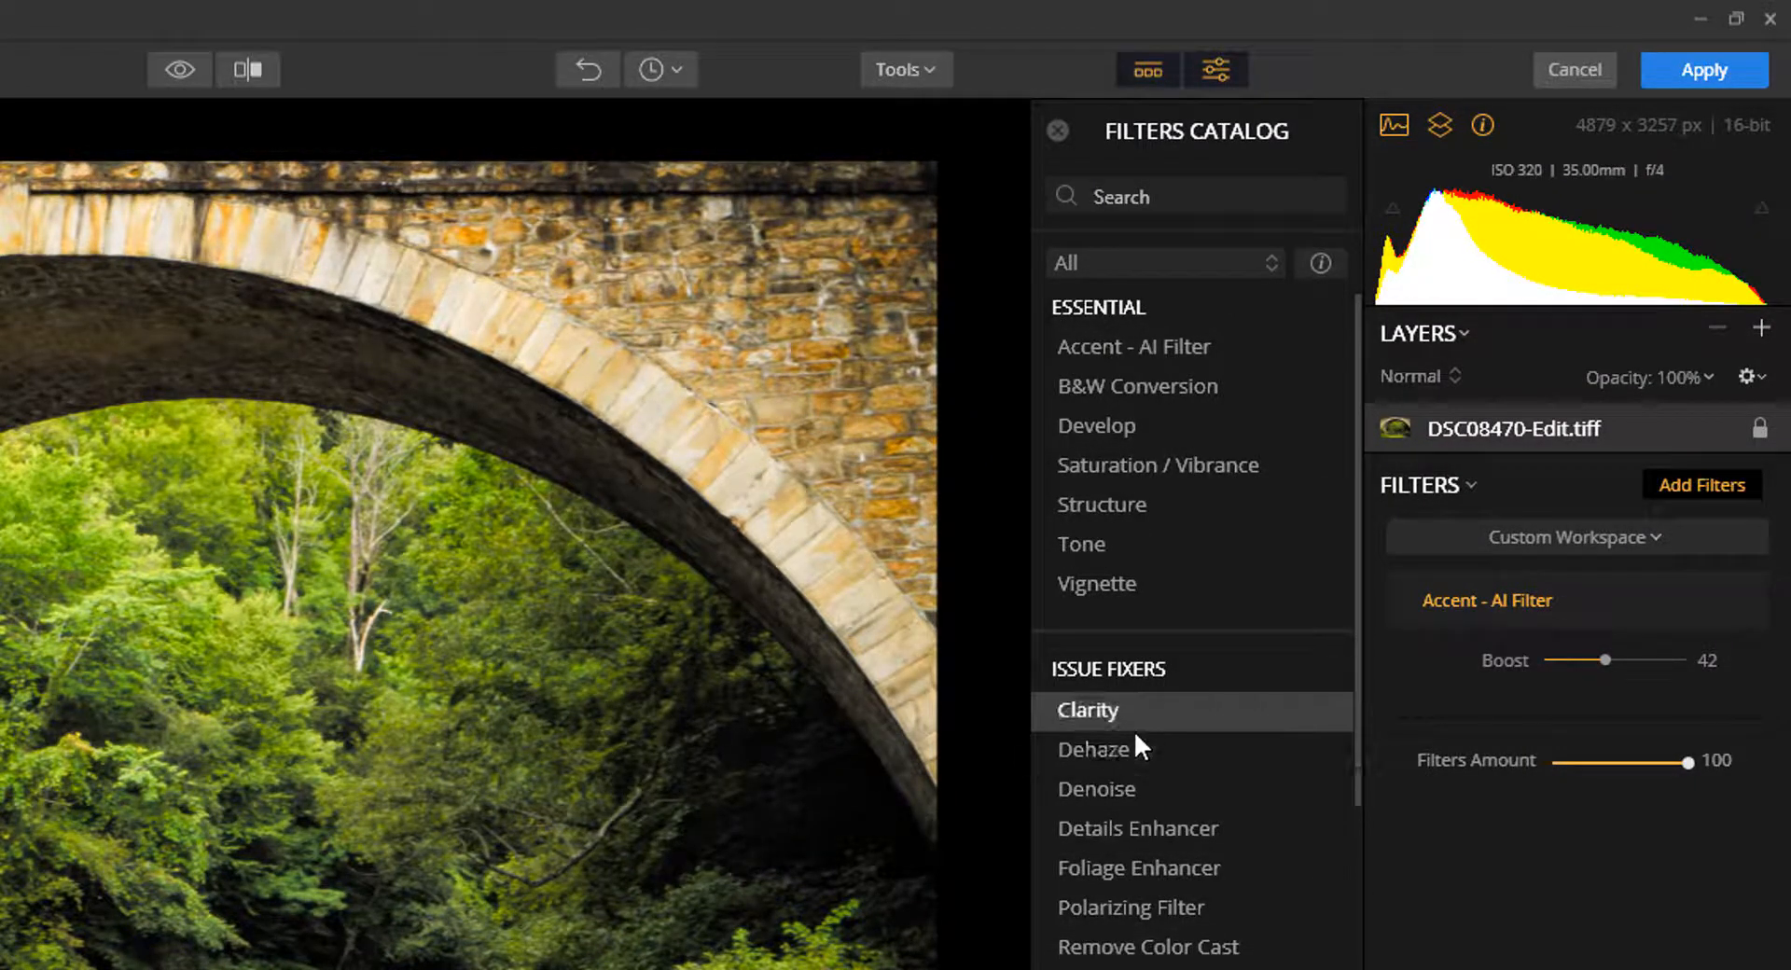
# Step: Search the filters catalog for "sun" and add the Sunrays filter
pyautogui.click(1143, 201)
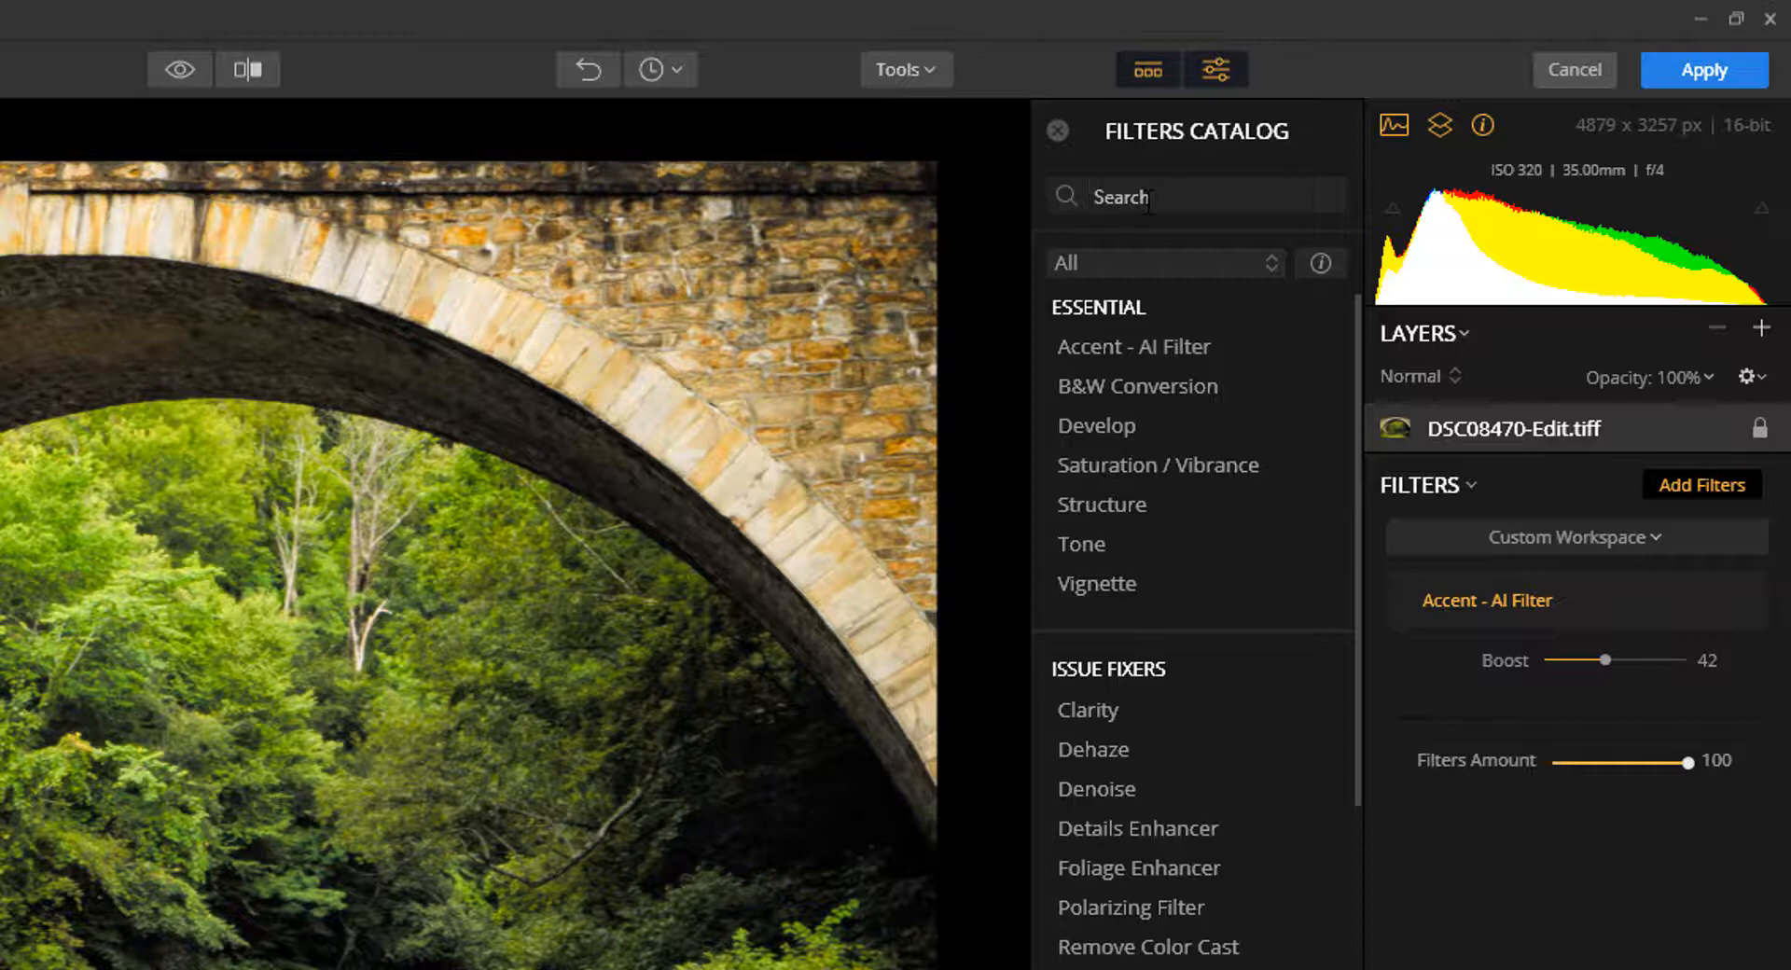
pyautogui.write('sun')
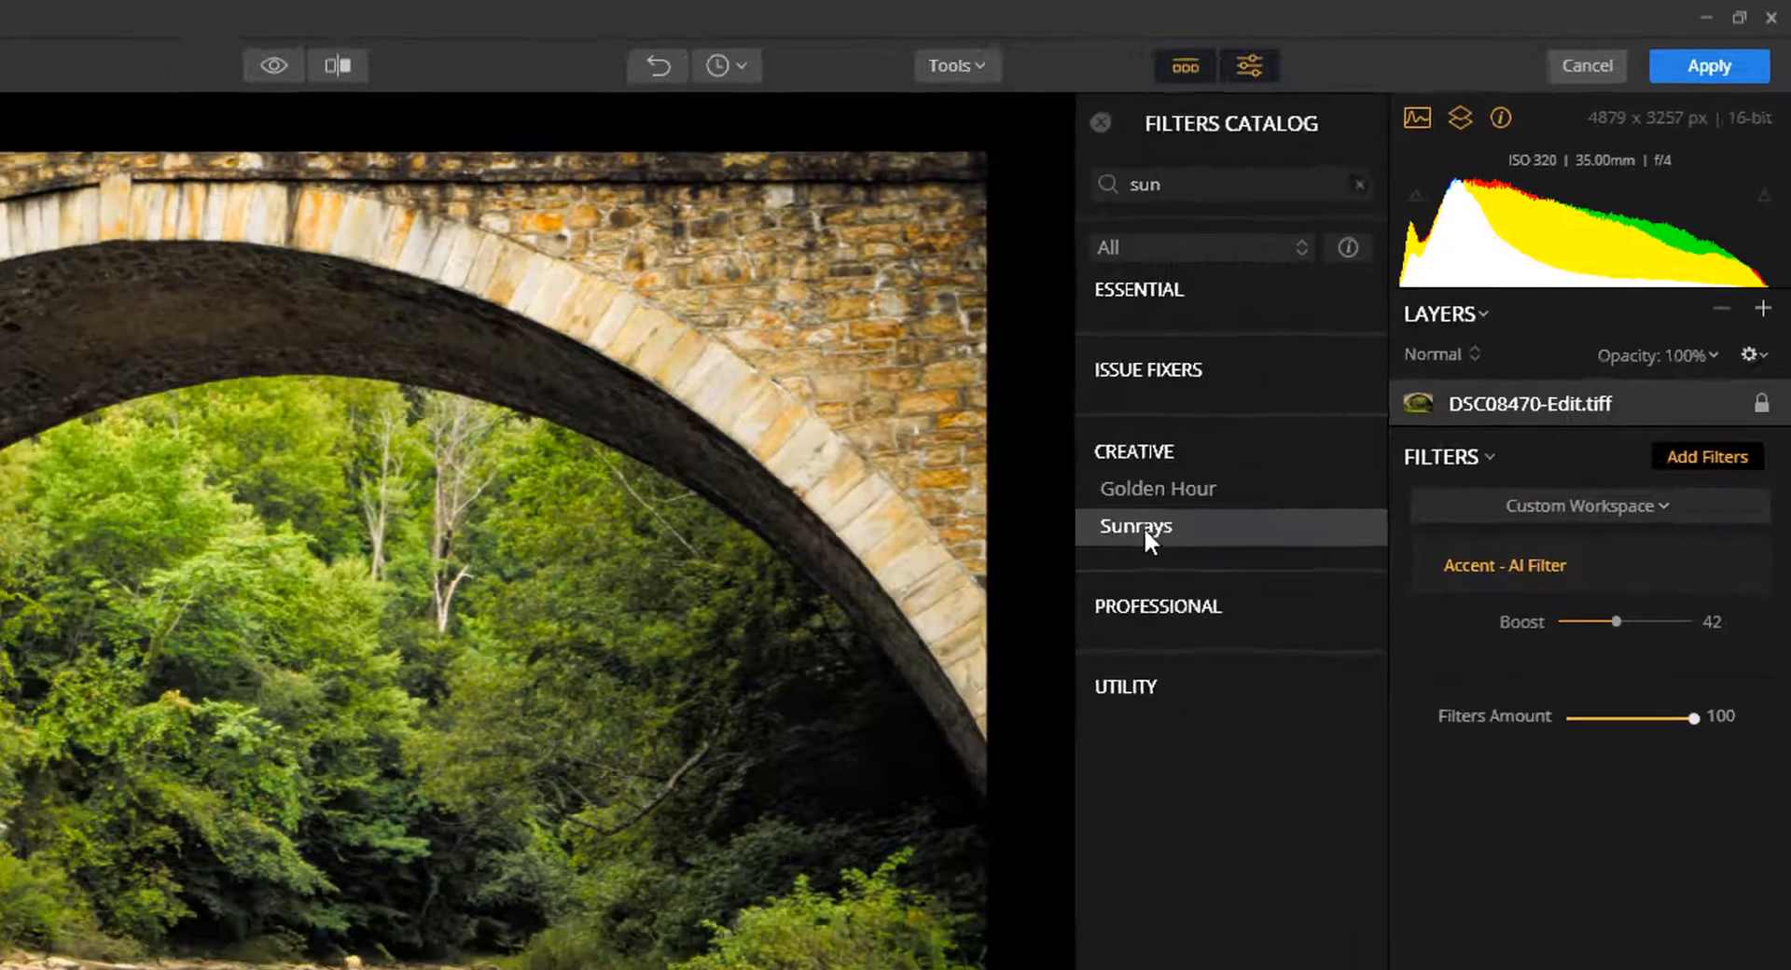
pyautogui.click(1143, 528)
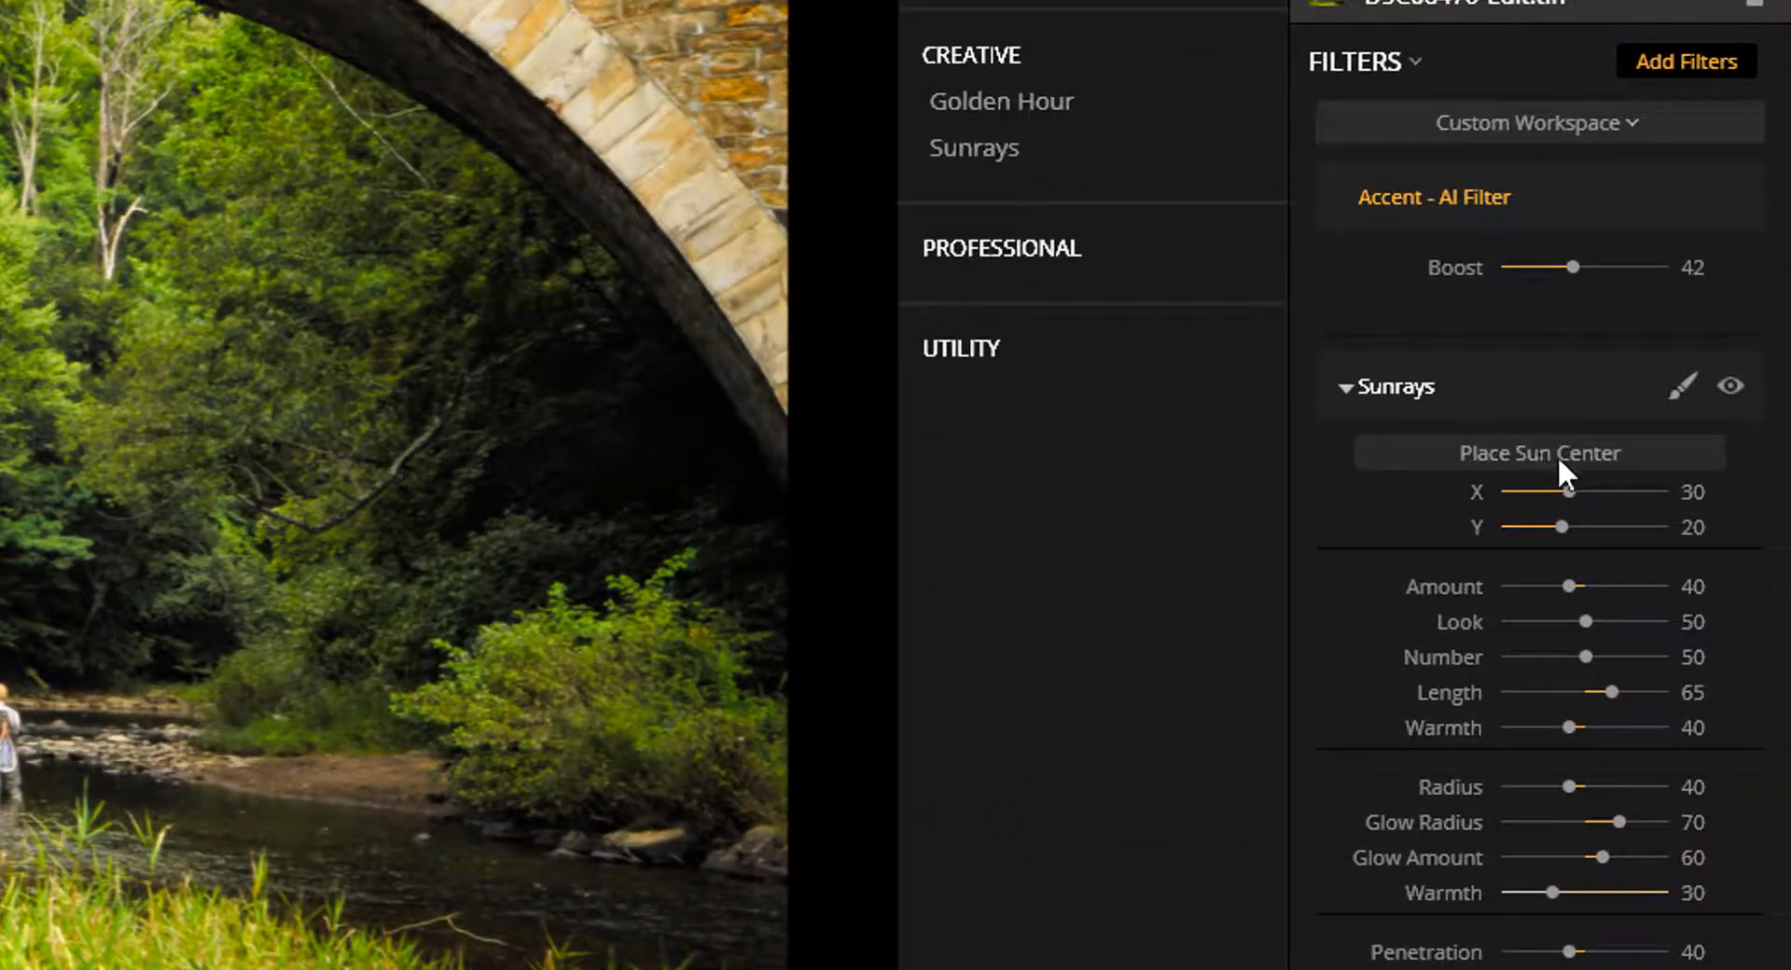
# Step: Place the sun center at the top of the arch opening, at X 56 and Y 19, and set the Sunrays Amount to 92
pyautogui.click(1557, 455)
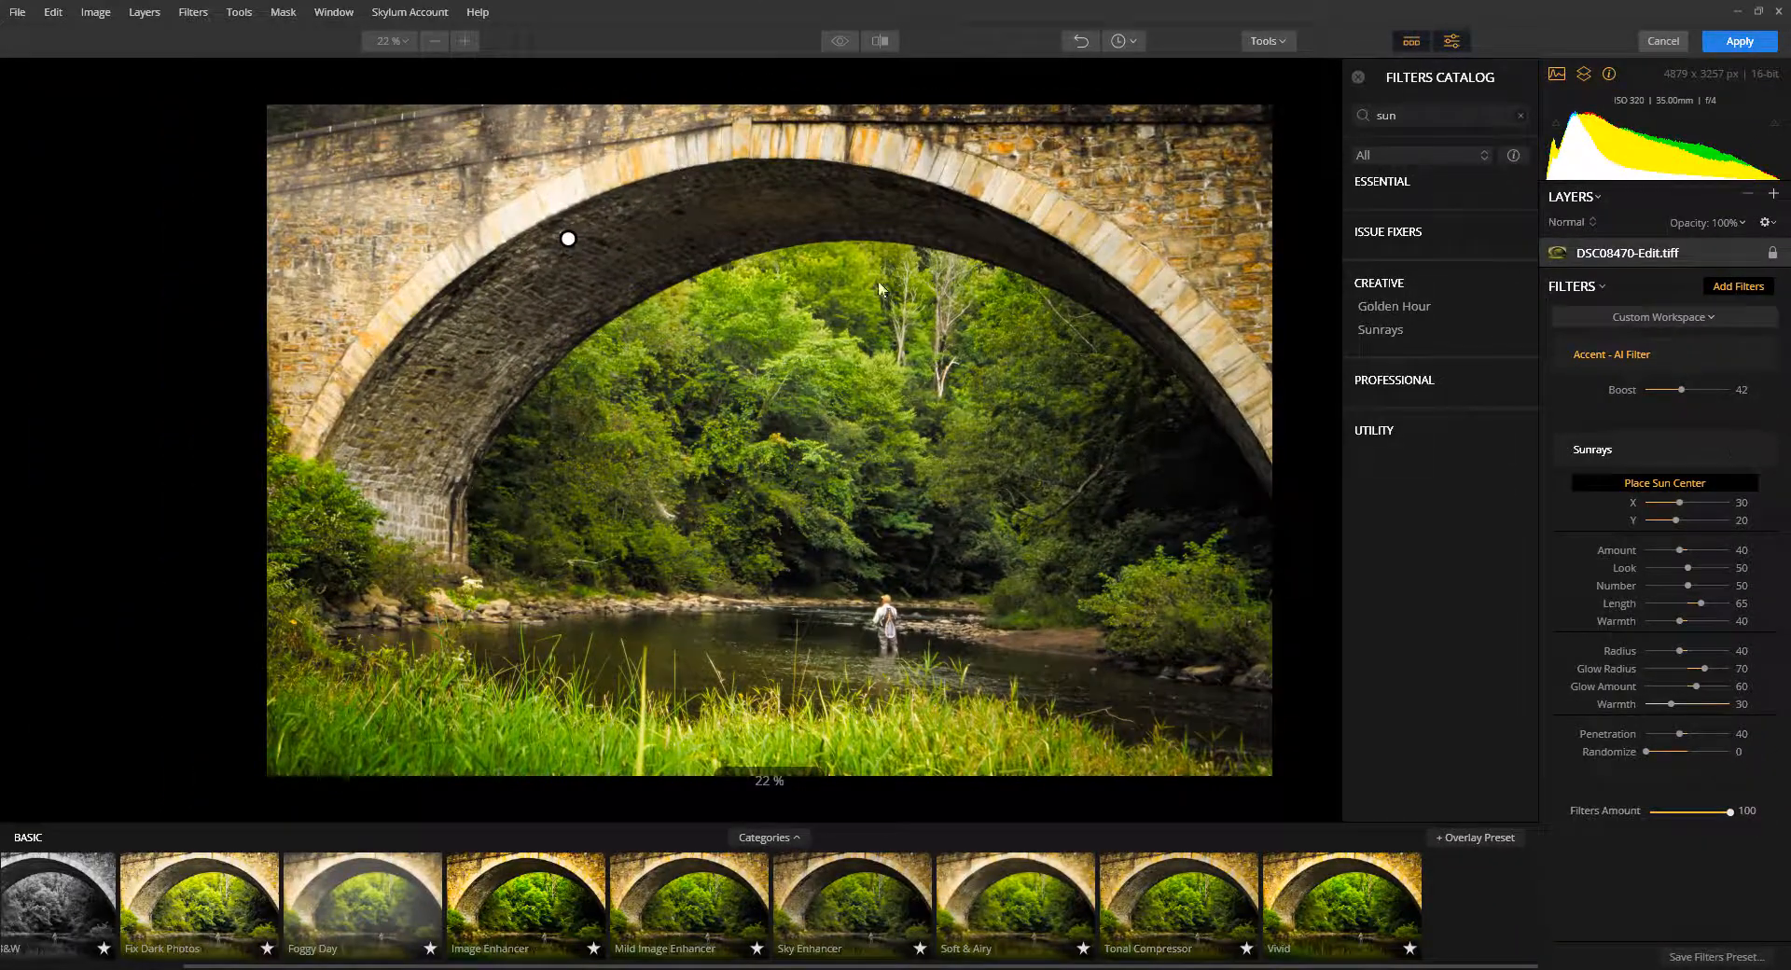
pyautogui.moveTo(566, 239); pyautogui.dragTo(768, 240)
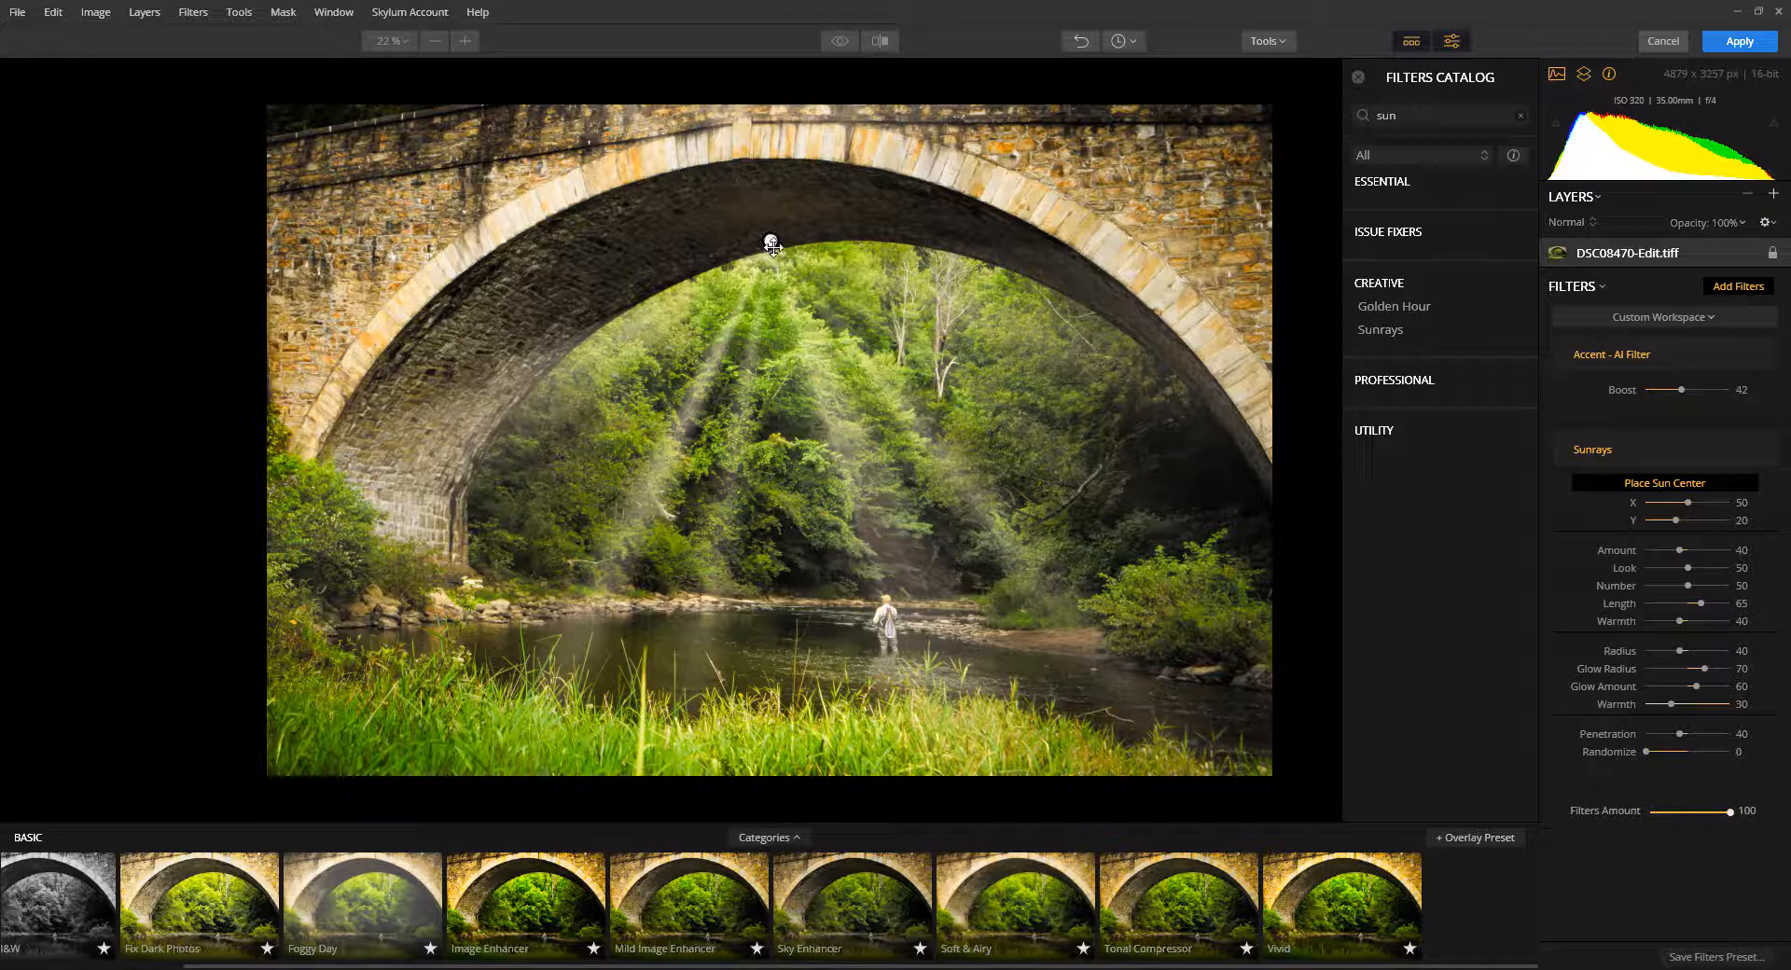
pyautogui.moveTo(768, 242); pyautogui.dragTo(820, 237)
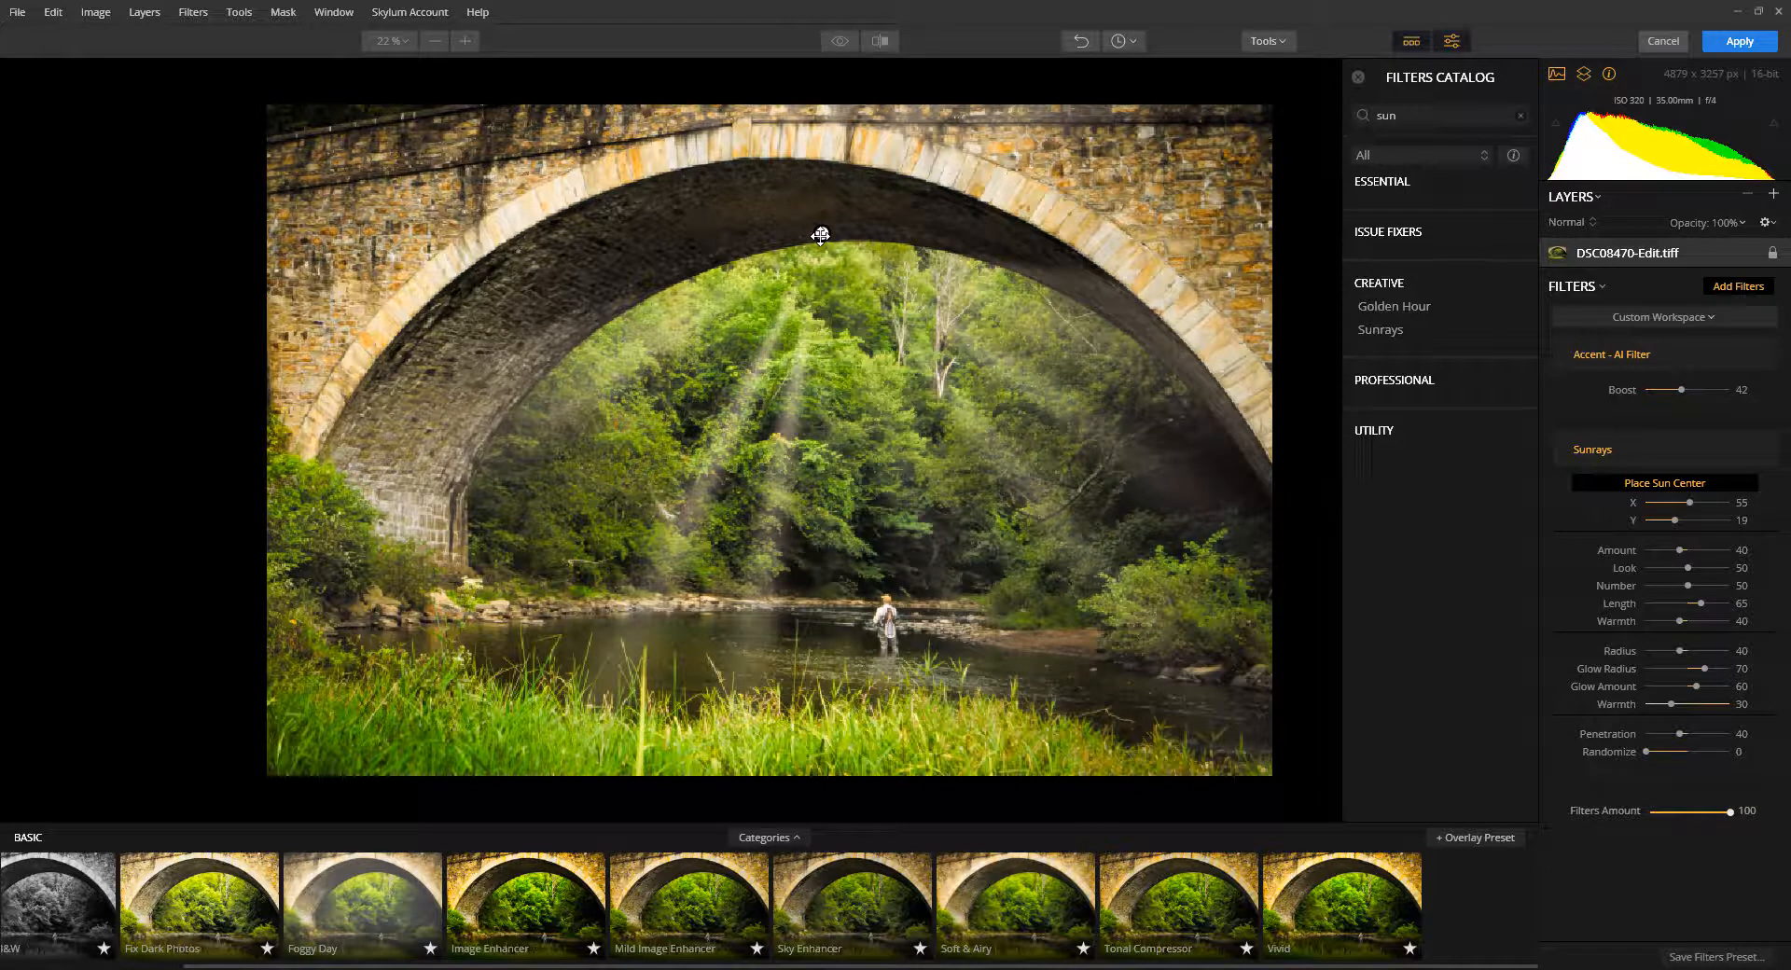
pyautogui.moveTo(1679, 550); pyautogui.dragTo(1723, 550)
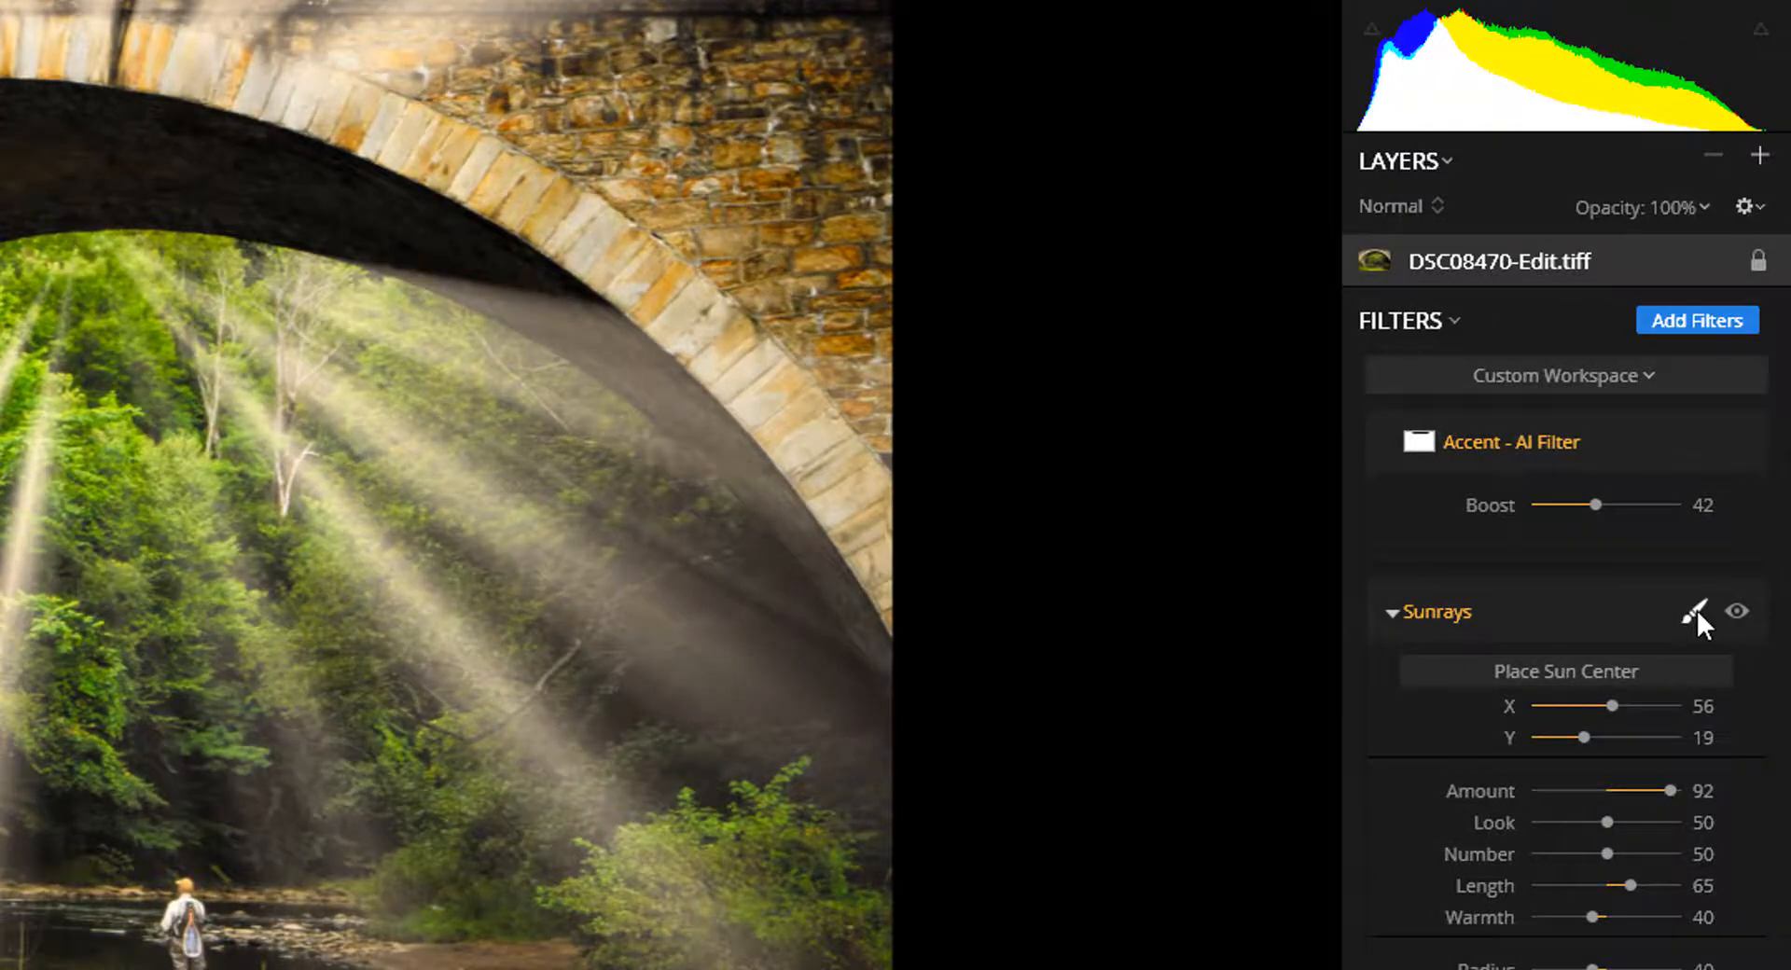
# Step: Start a brush mask on the Sunrays filter with the brush set to Erase, and turn on the mask overlay
pyautogui.click(1697, 610)
pyautogui.click(1648, 645)
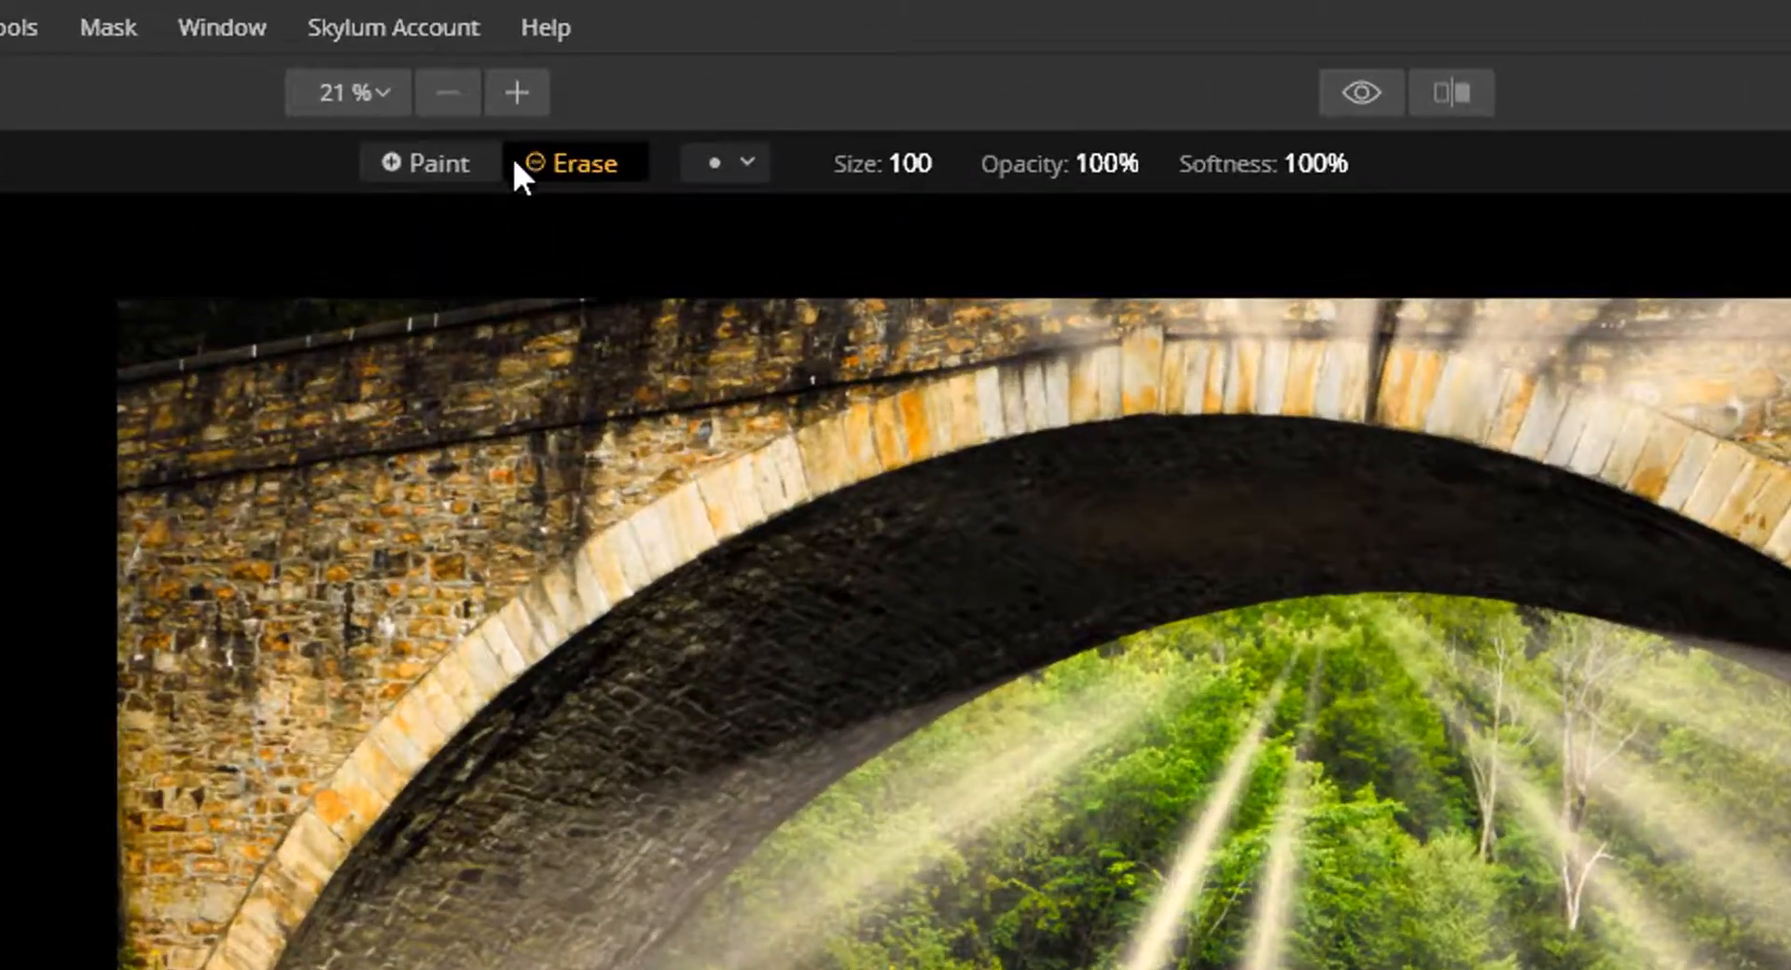
pyautogui.click(457, 163)
pyautogui.click(550, 163)
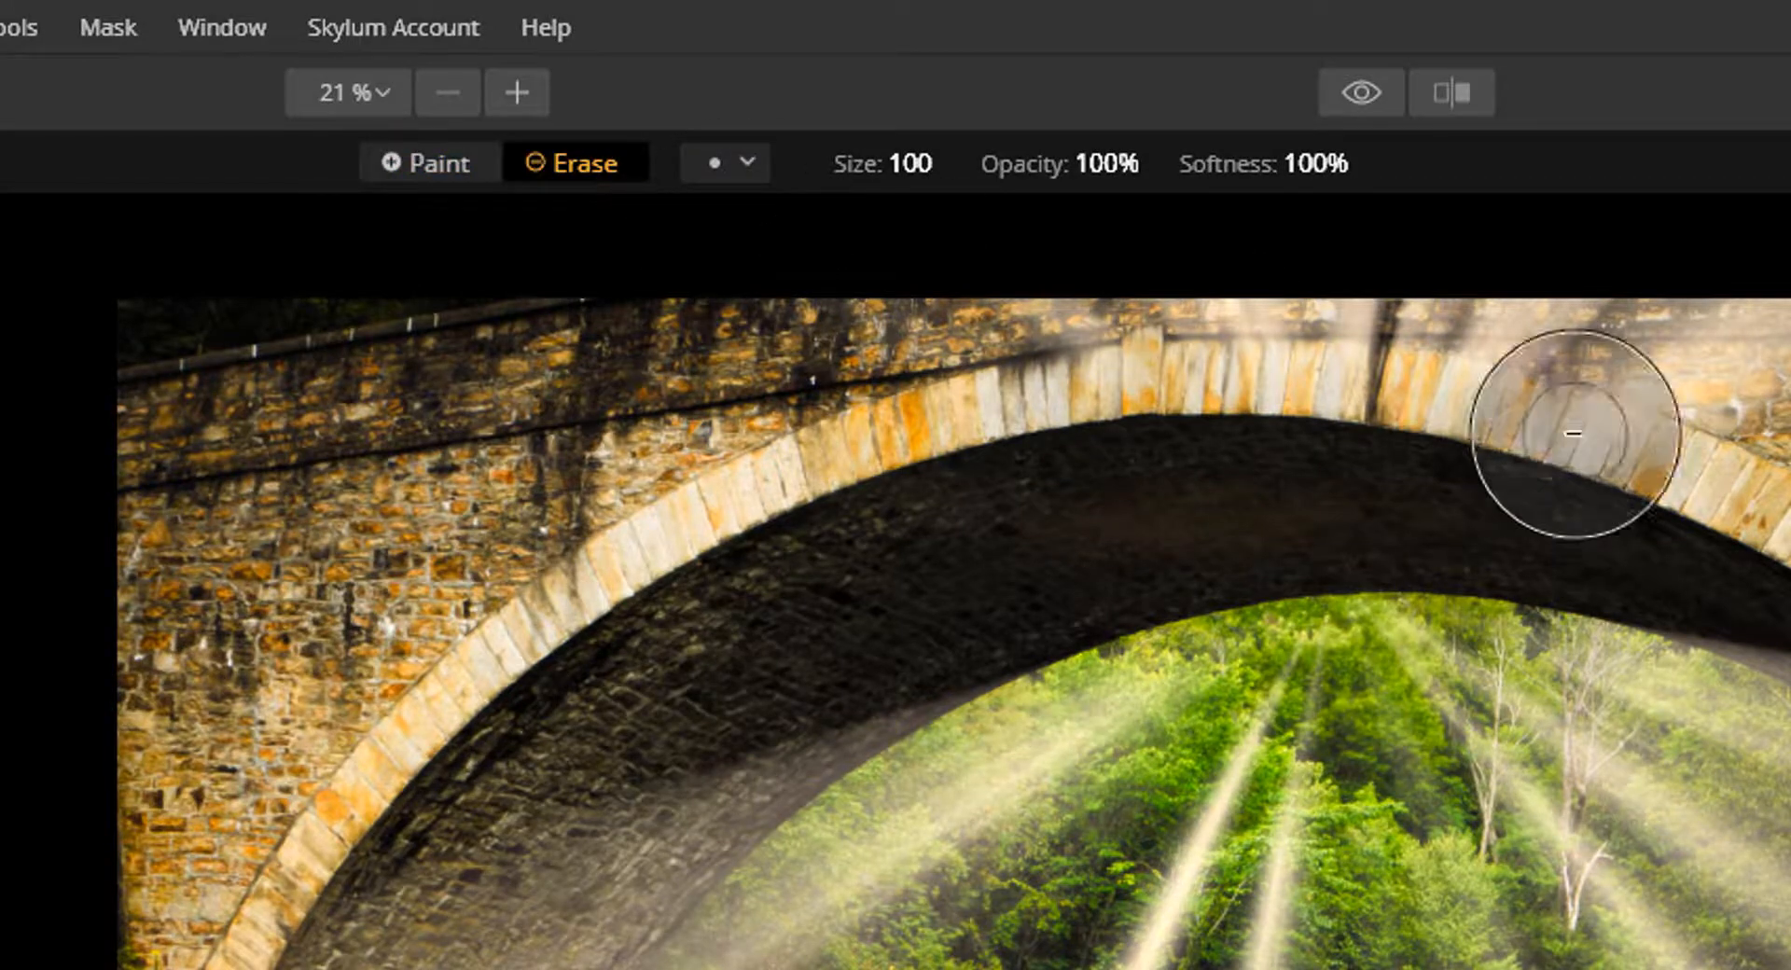
pyautogui.click(1152, 161)
pyautogui.click(1154, 166)
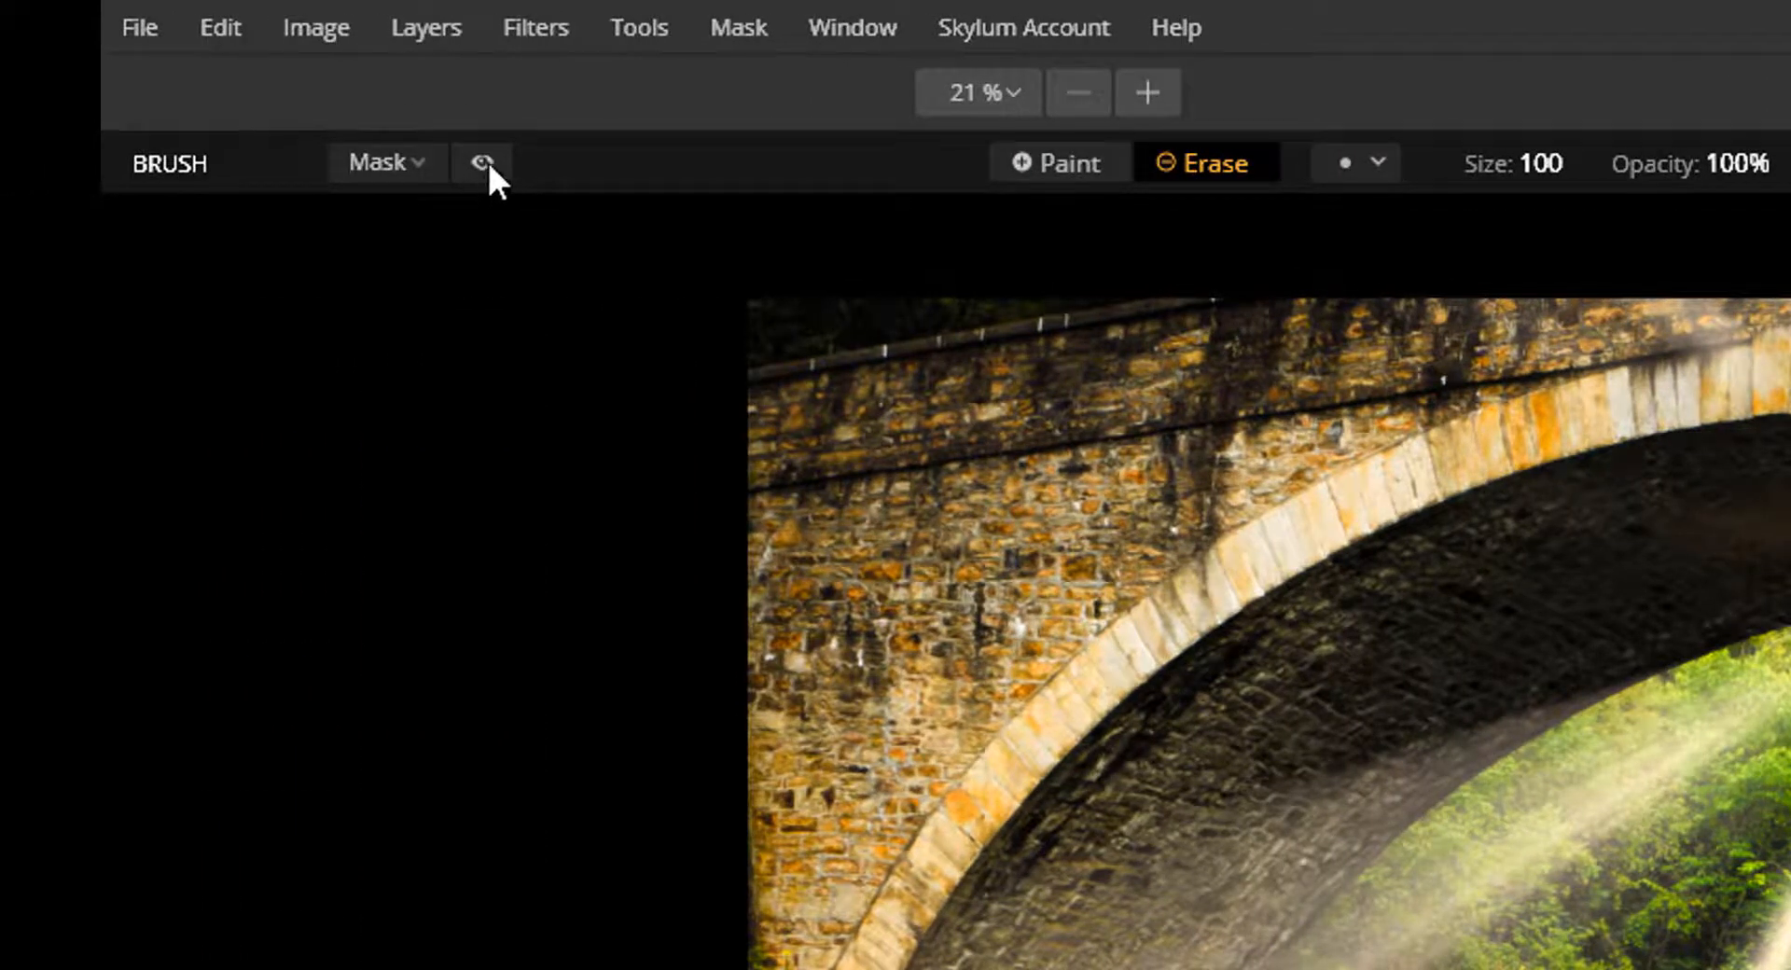
pyautogui.click(485, 162)
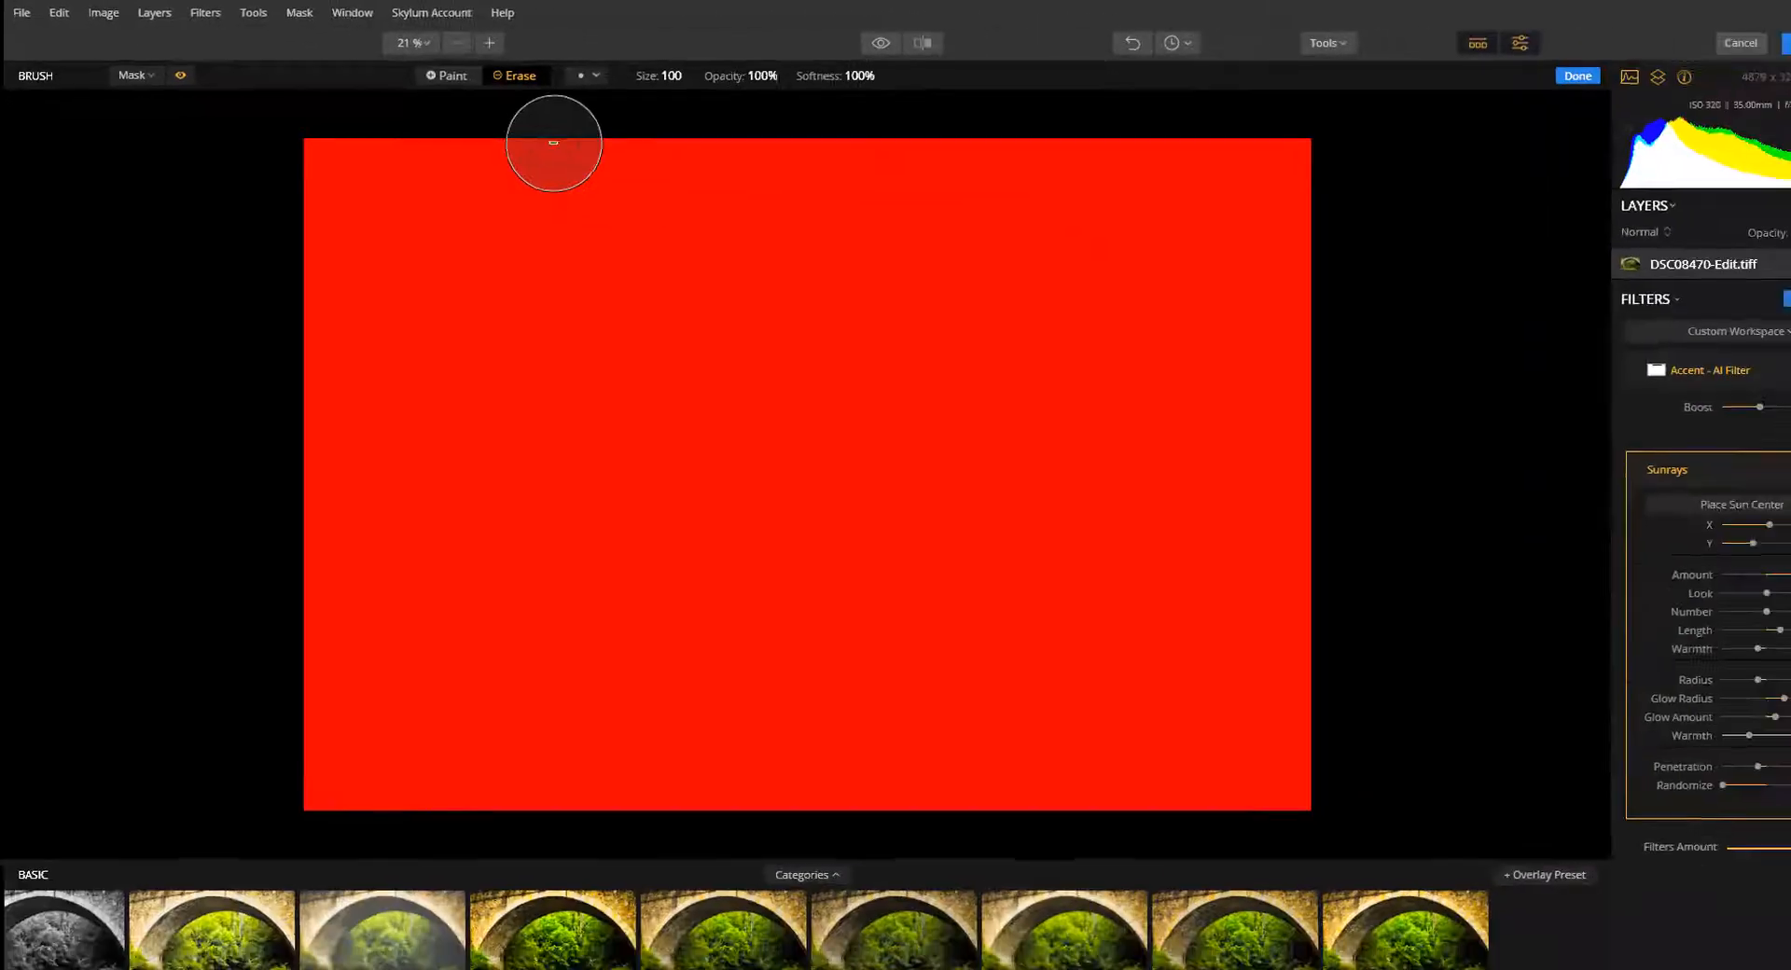
# Step: Erase the Sunrays effect from the stonework along the upper part of the bridge, and hide the mask overlay
pyautogui.moveTo(540, 171); pyautogui.dragTo(974, 173)
pyautogui.moveTo(713, 153)
pyautogui.mouseDown()
pyautogui.moveTo(297, 216)
pyautogui.moveTo(903, 161)
pyautogui.moveTo(1273, 179)
pyautogui.moveTo(1106, 167)
pyautogui.moveTo(1238, 237)
pyautogui.moveTo(897, 175)
pyautogui.moveTo(286, 189)
pyautogui.moveTo(445, 145)
pyautogui.moveTo(1192, 185)
pyautogui.moveTo(1270, 258)
pyautogui.moveTo(1236, 178)
pyautogui.moveTo(1177, 131)
pyautogui.mouseUp()
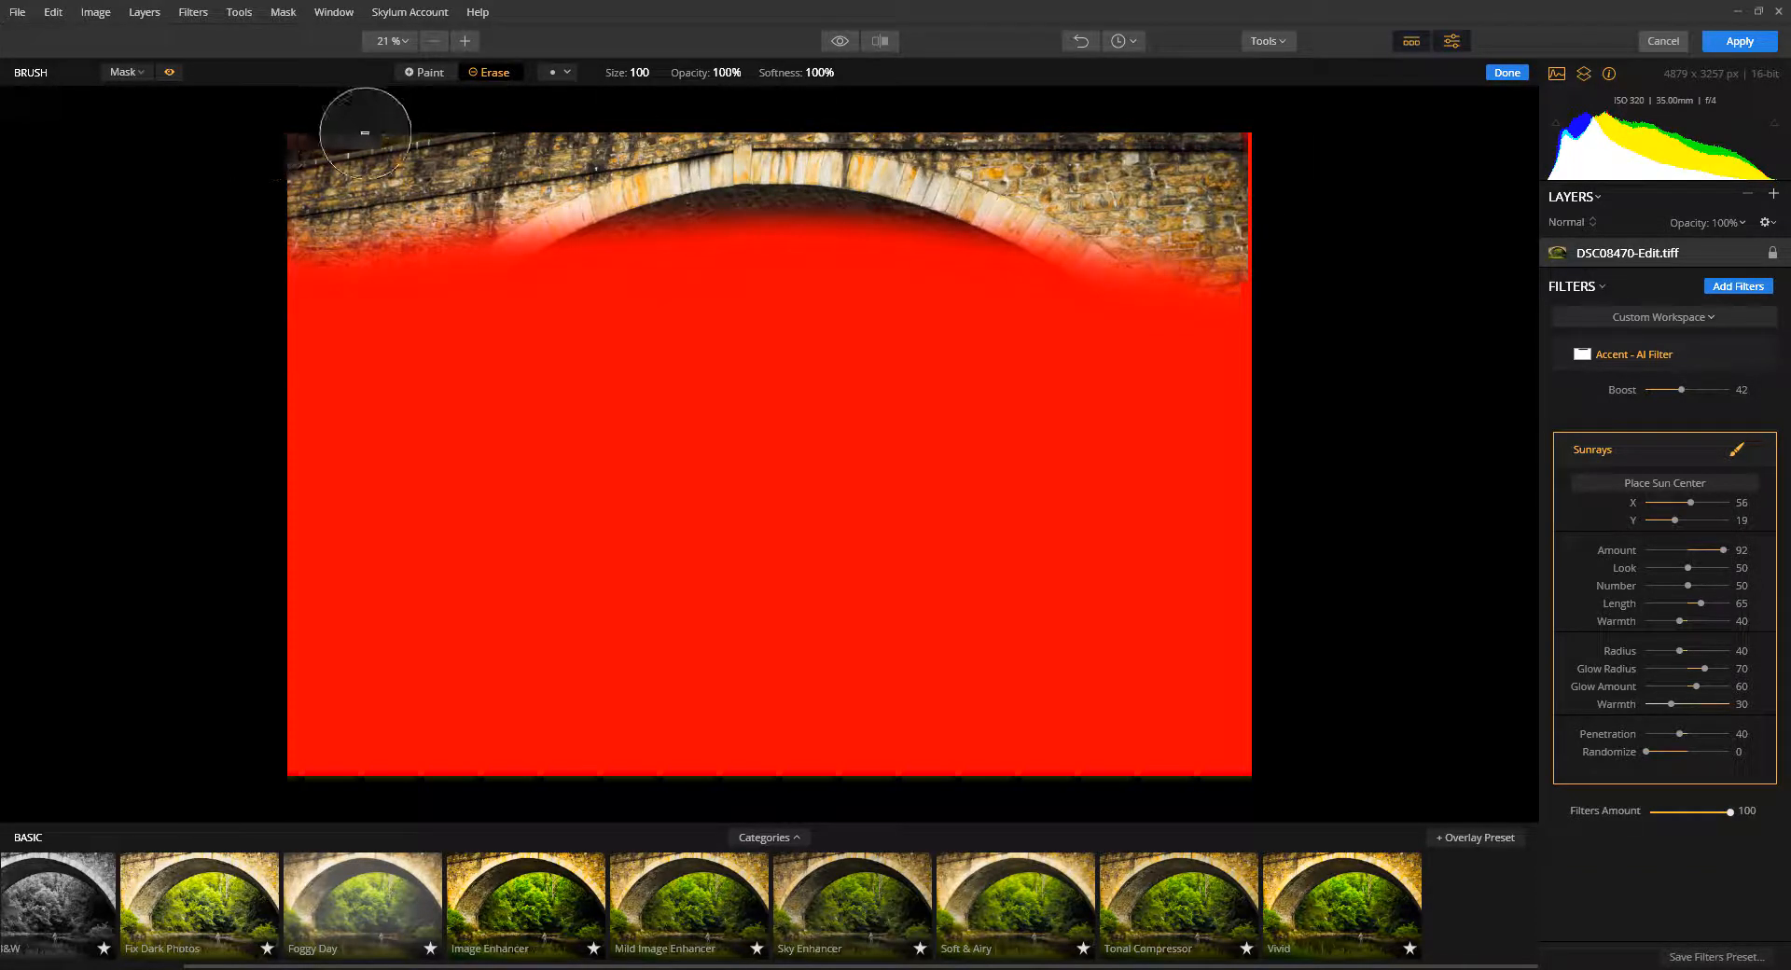
pyautogui.click(170, 72)
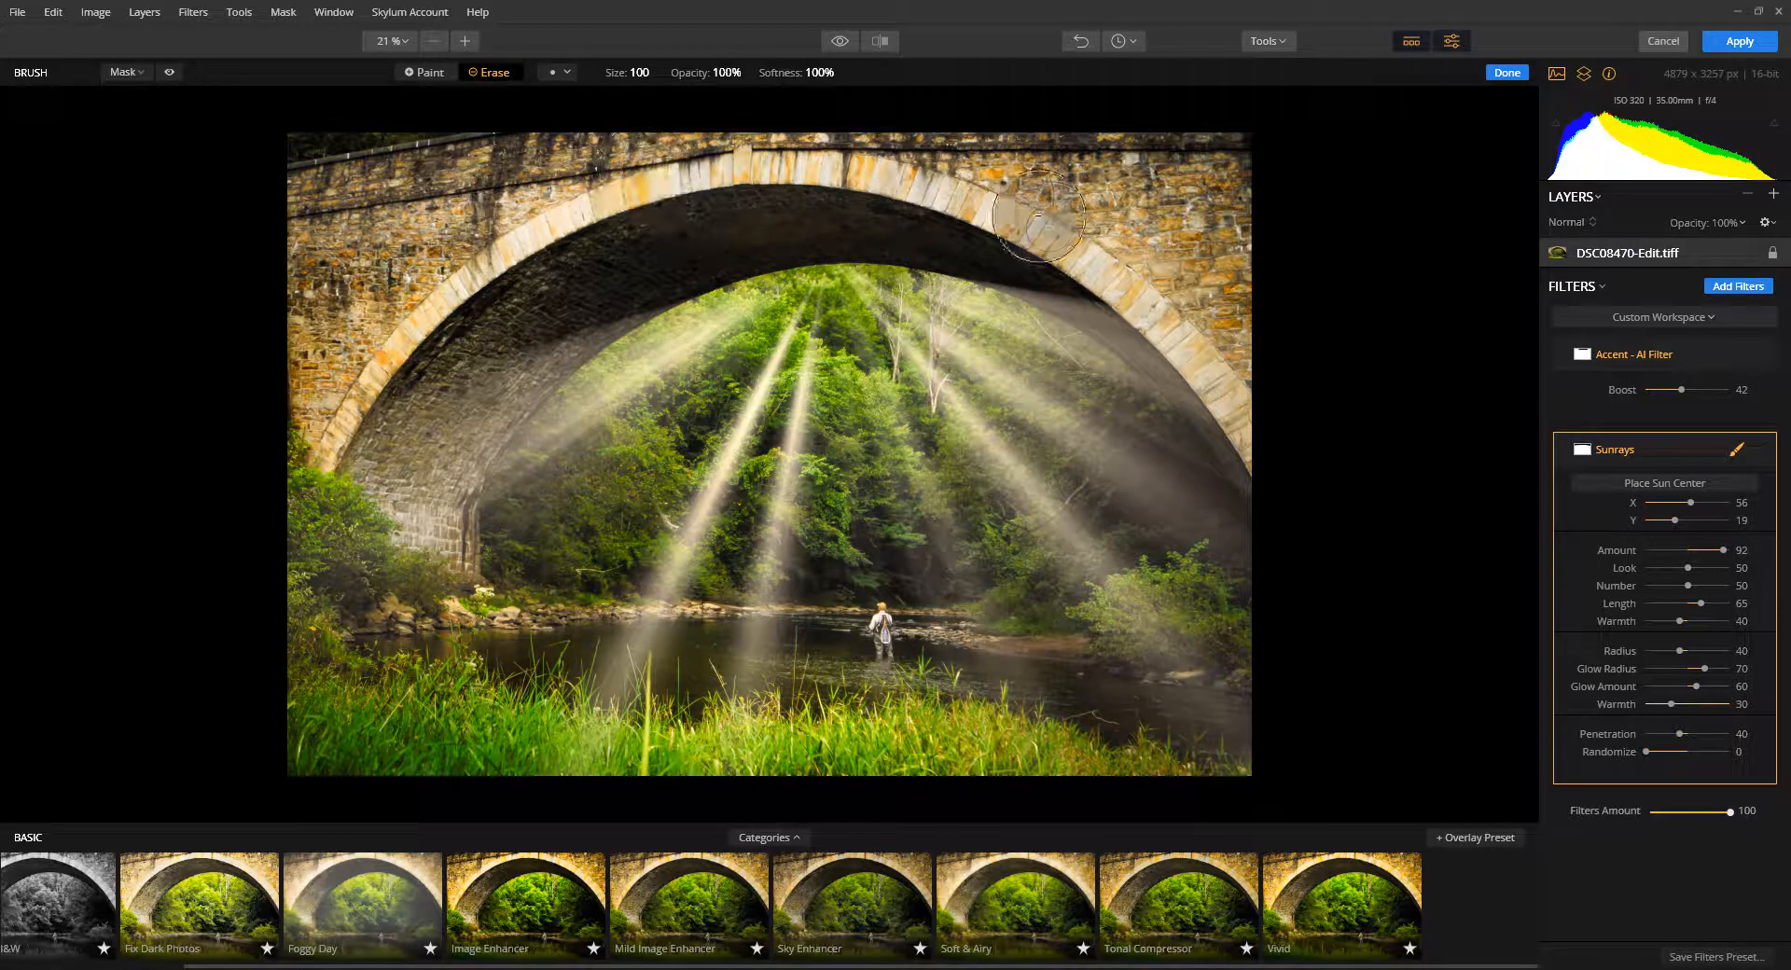
# Step: Erase the rays from the arch's right underside, and paint them back in with the brush set to Paint
pyautogui.moveTo(1164, 354)
pyautogui.mouseDown()
pyautogui.moveTo(1053, 277)
pyautogui.moveTo(1167, 353)
pyautogui.moveTo(913, 299)
pyautogui.moveTo(1093, 389)
pyautogui.moveTo(1058, 349)
pyautogui.moveTo(1110, 374)
pyautogui.moveTo(972, 319)
pyautogui.moveTo(1162, 401)
pyautogui.mouseUp()
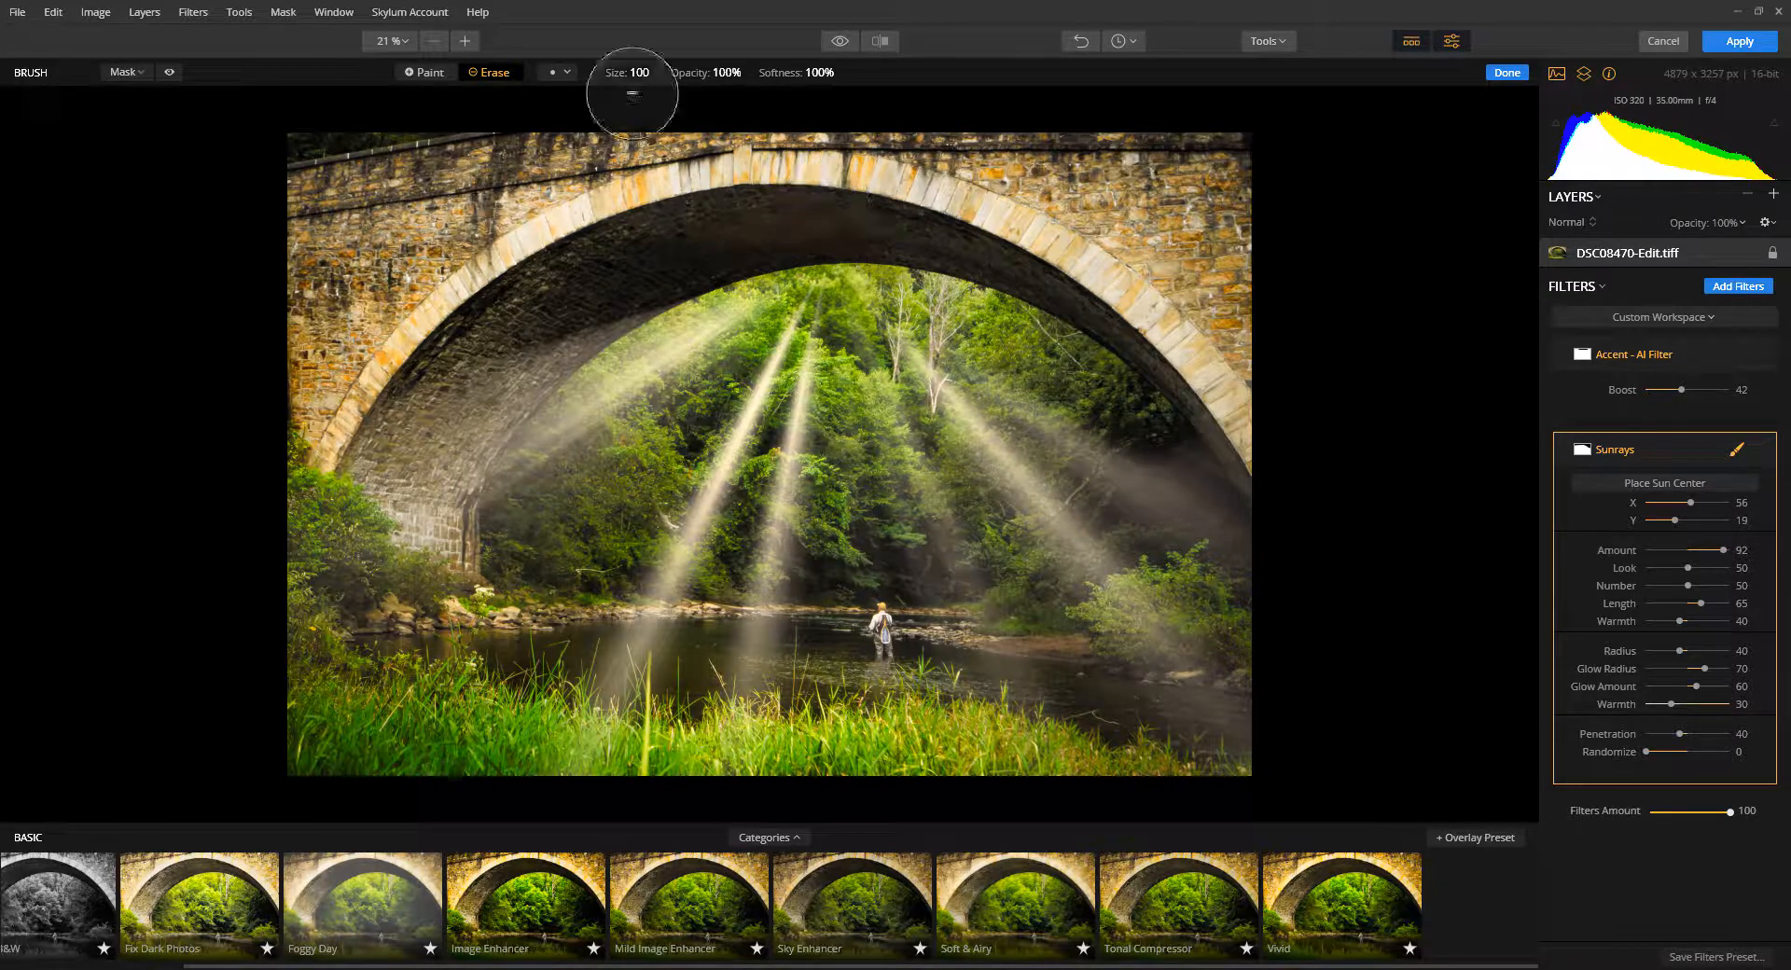
pyautogui.click(434, 72)
pyautogui.moveTo(969, 336)
pyautogui.mouseDown()
pyautogui.moveTo(1183, 457)
pyautogui.moveTo(934, 346)
pyautogui.moveTo(830, 277)
pyautogui.moveTo(1097, 367)
pyautogui.moveTo(764, 311)
pyautogui.moveTo(835, 272)
pyautogui.moveTo(977, 313)
pyautogui.moveTo(1131, 415)
pyautogui.moveTo(1016, 346)
pyautogui.moveTo(1242, 520)
pyautogui.moveTo(1271, 475)
pyautogui.moveTo(1063, 363)
pyautogui.moveTo(798, 340)
pyautogui.moveTo(1053, 351)
pyautogui.moveTo(726, 356)
pyautogui.moveTo(1215, 408)
pyautogui.moveTo(1296, 471)
pyautogui.moveTo(1314, 514)
pyautogui.mouseUp()
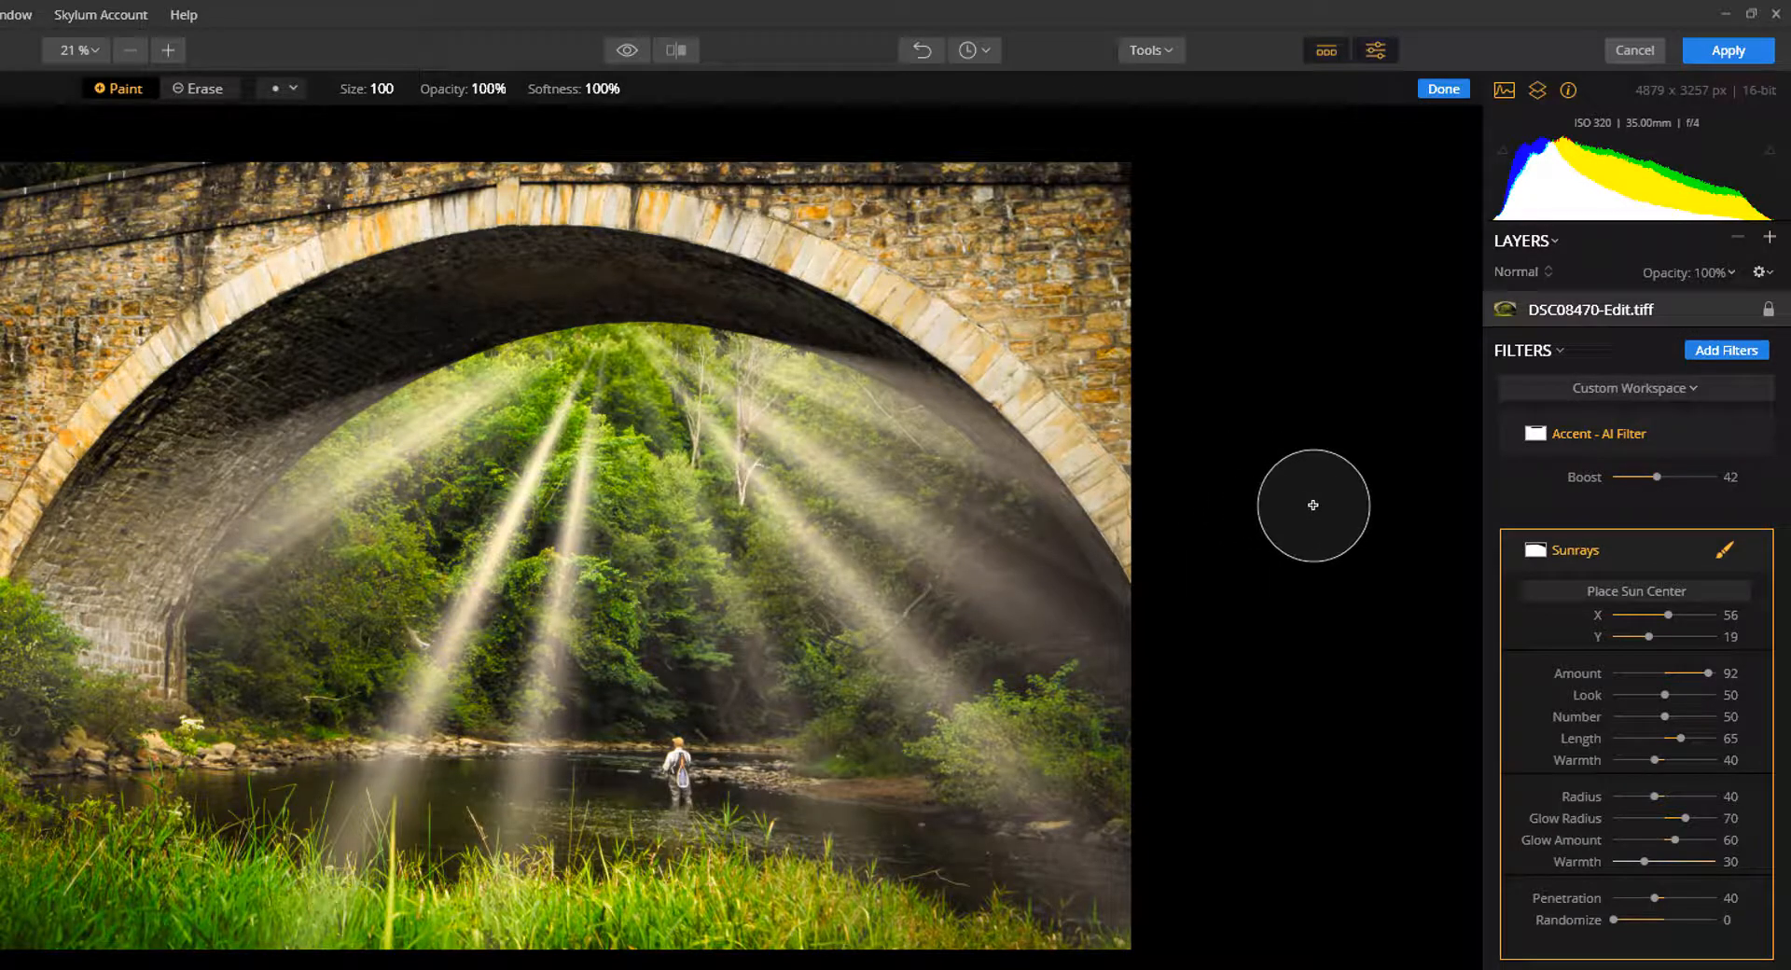
# Step: Set the Sunrays filter to Amount 52, Look 70, Number 52, Length 61, Warmth 77, Radius 46, Glow Radius 66, Glow Amount 62 and glow Warmth 72
pyautogui.moveTo(1656, 760); pyautogui.dragTo(1691, 760)
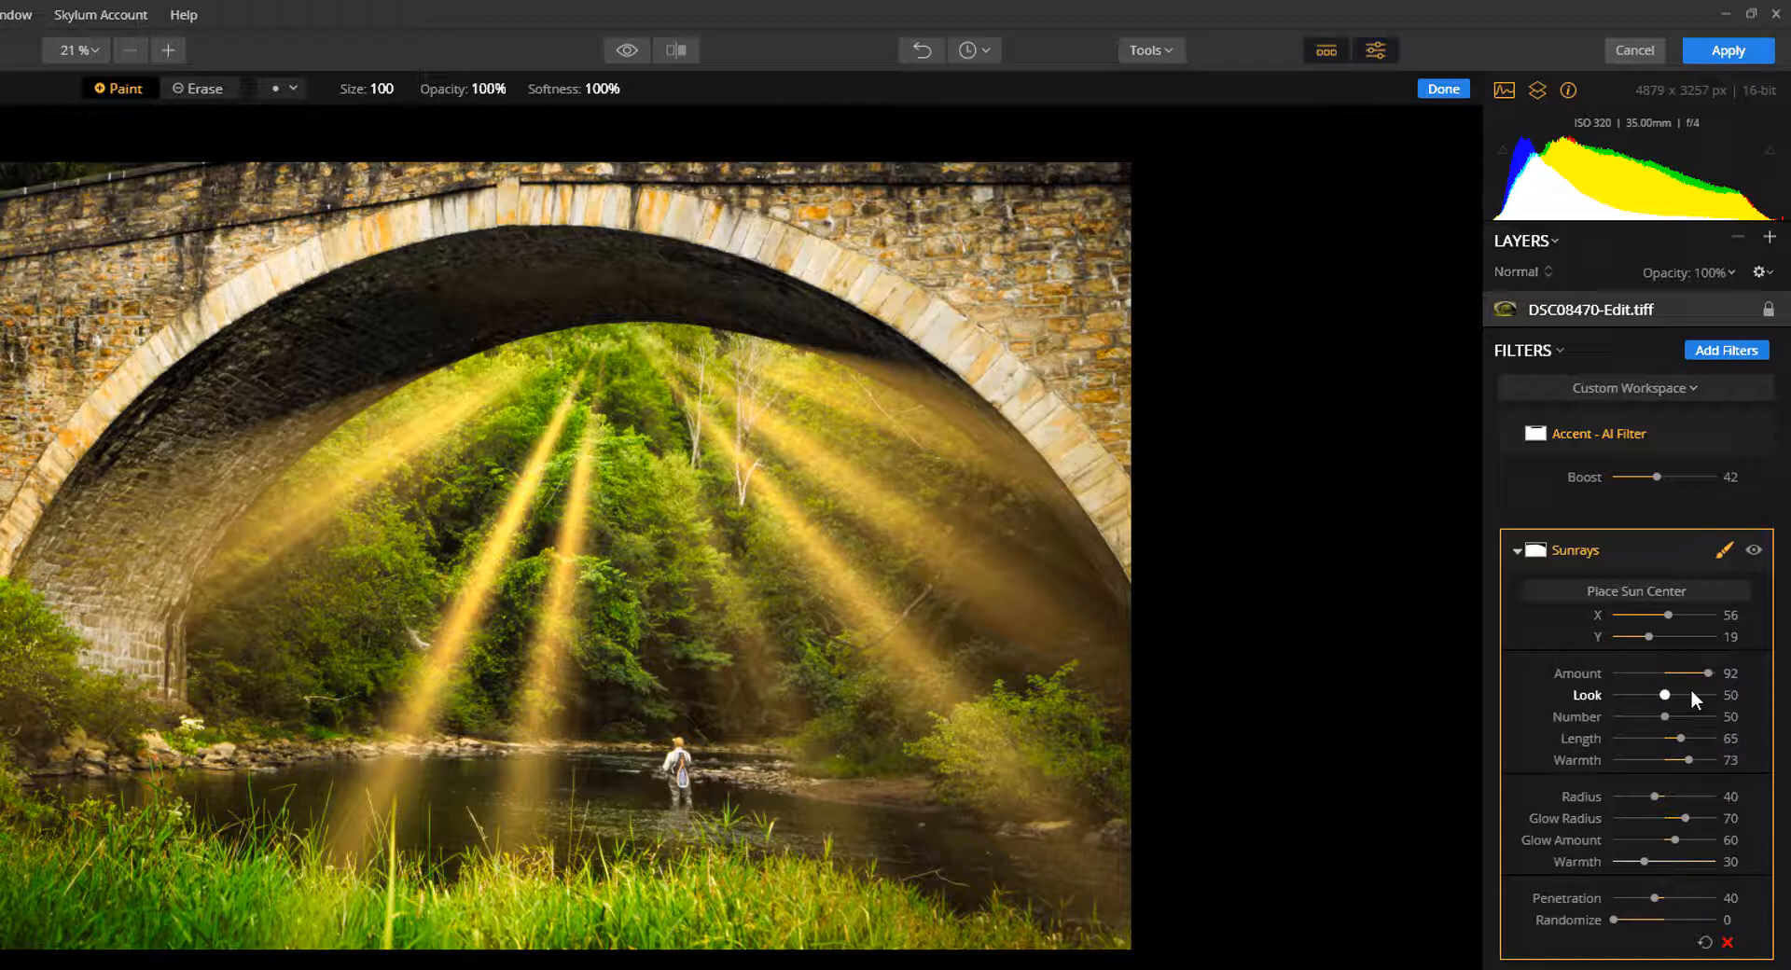
pyautogui.moveTo(1666, 696); pyautogui.dragTo(1676, 737)
pyautogui.moveTo(1689, 760); pyautogui.dragTo(1682, 862)
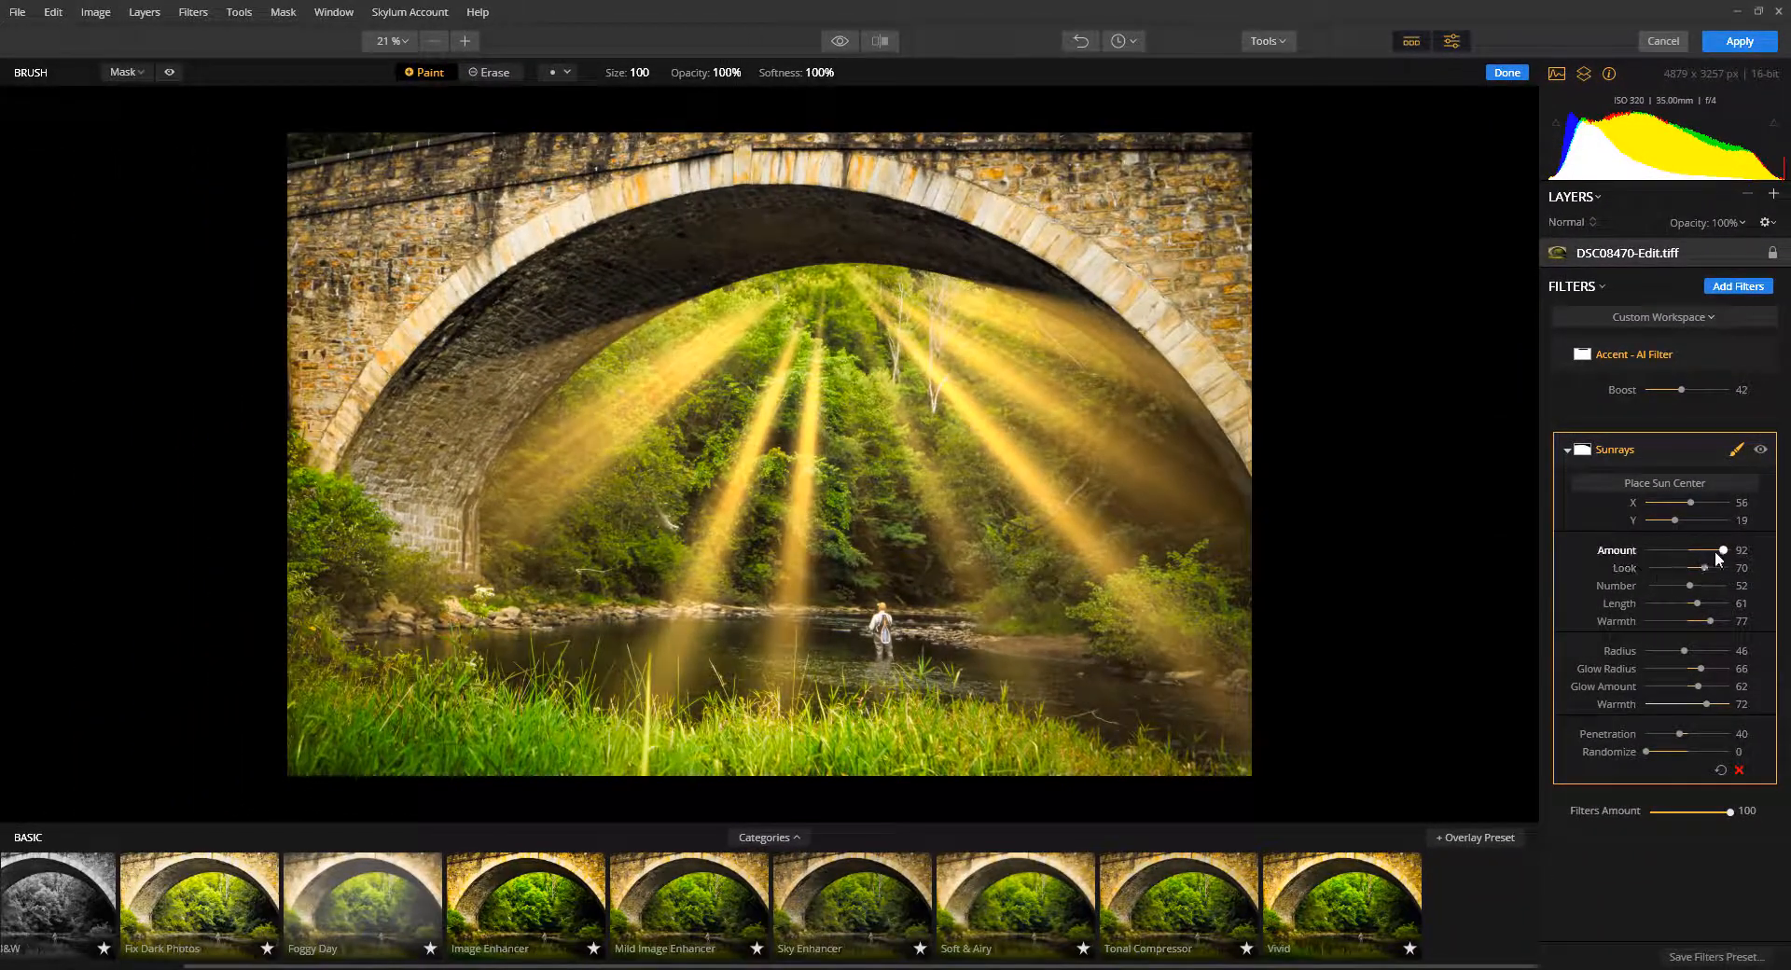
pyautogui.moveTo(1703, 551); pyautogui.dragTo(1686, 550)
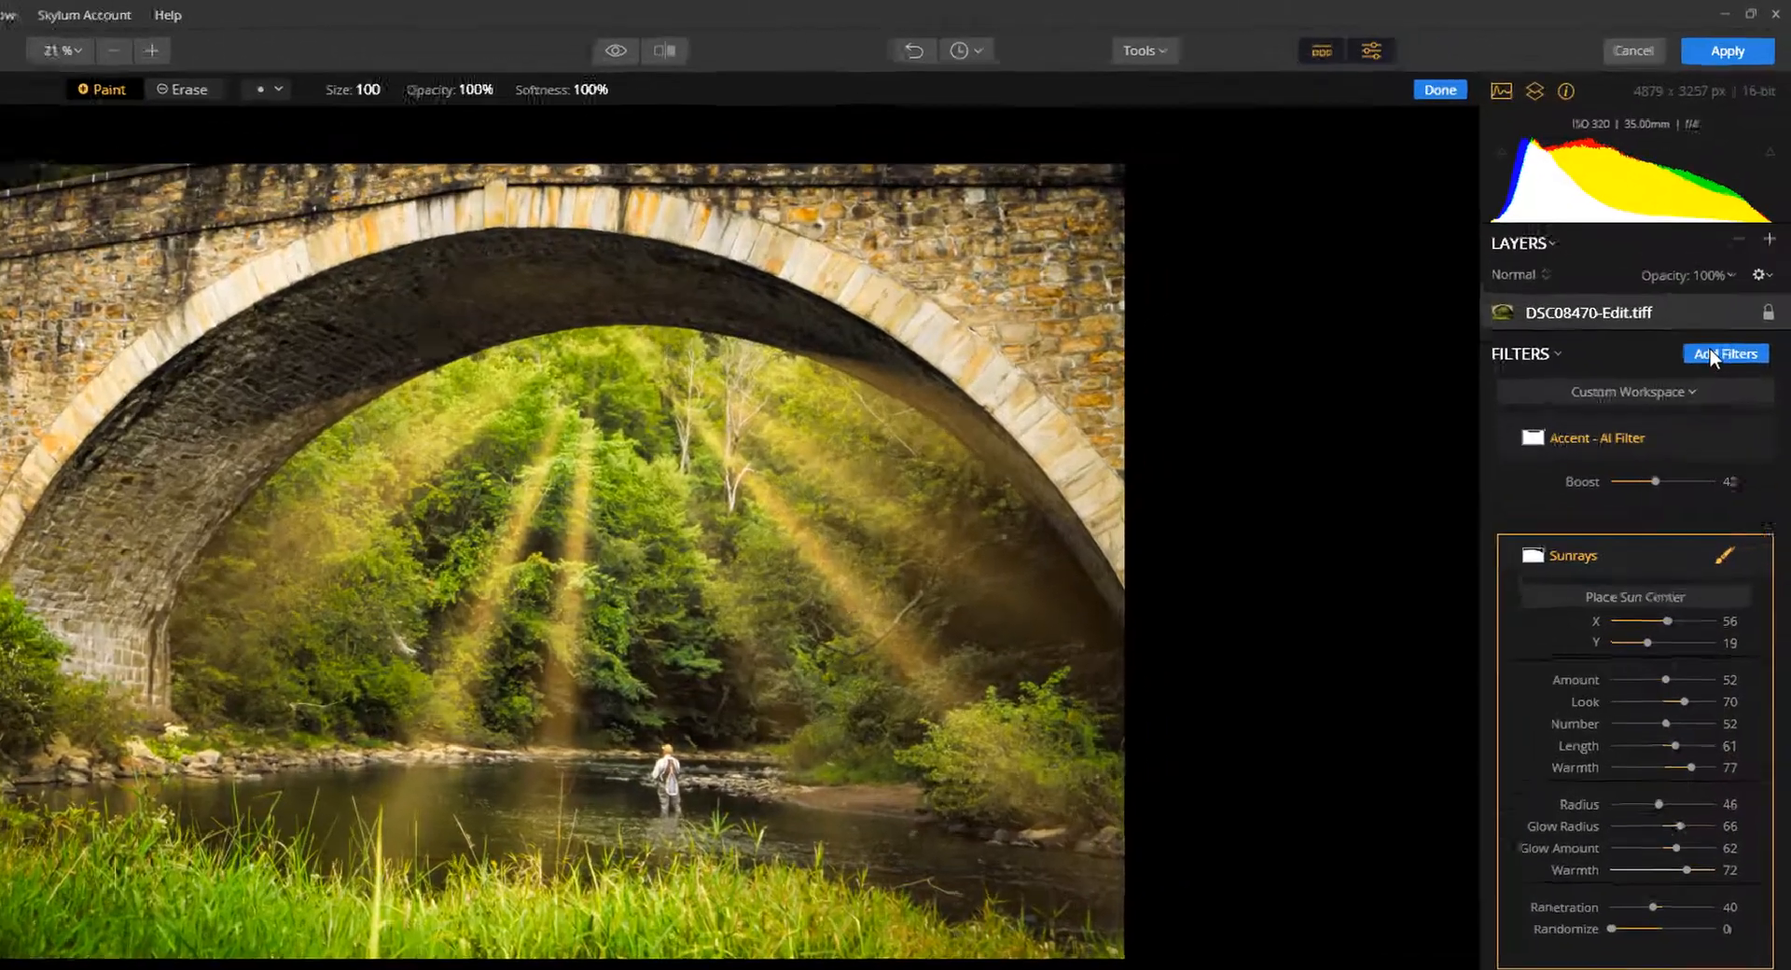
# Step: Search the filters catalog for "orton", add the Orton Effect filter and set its Amount to 82
pyautogui.click(1712, 356)
pyautogui.click(1448, 180)
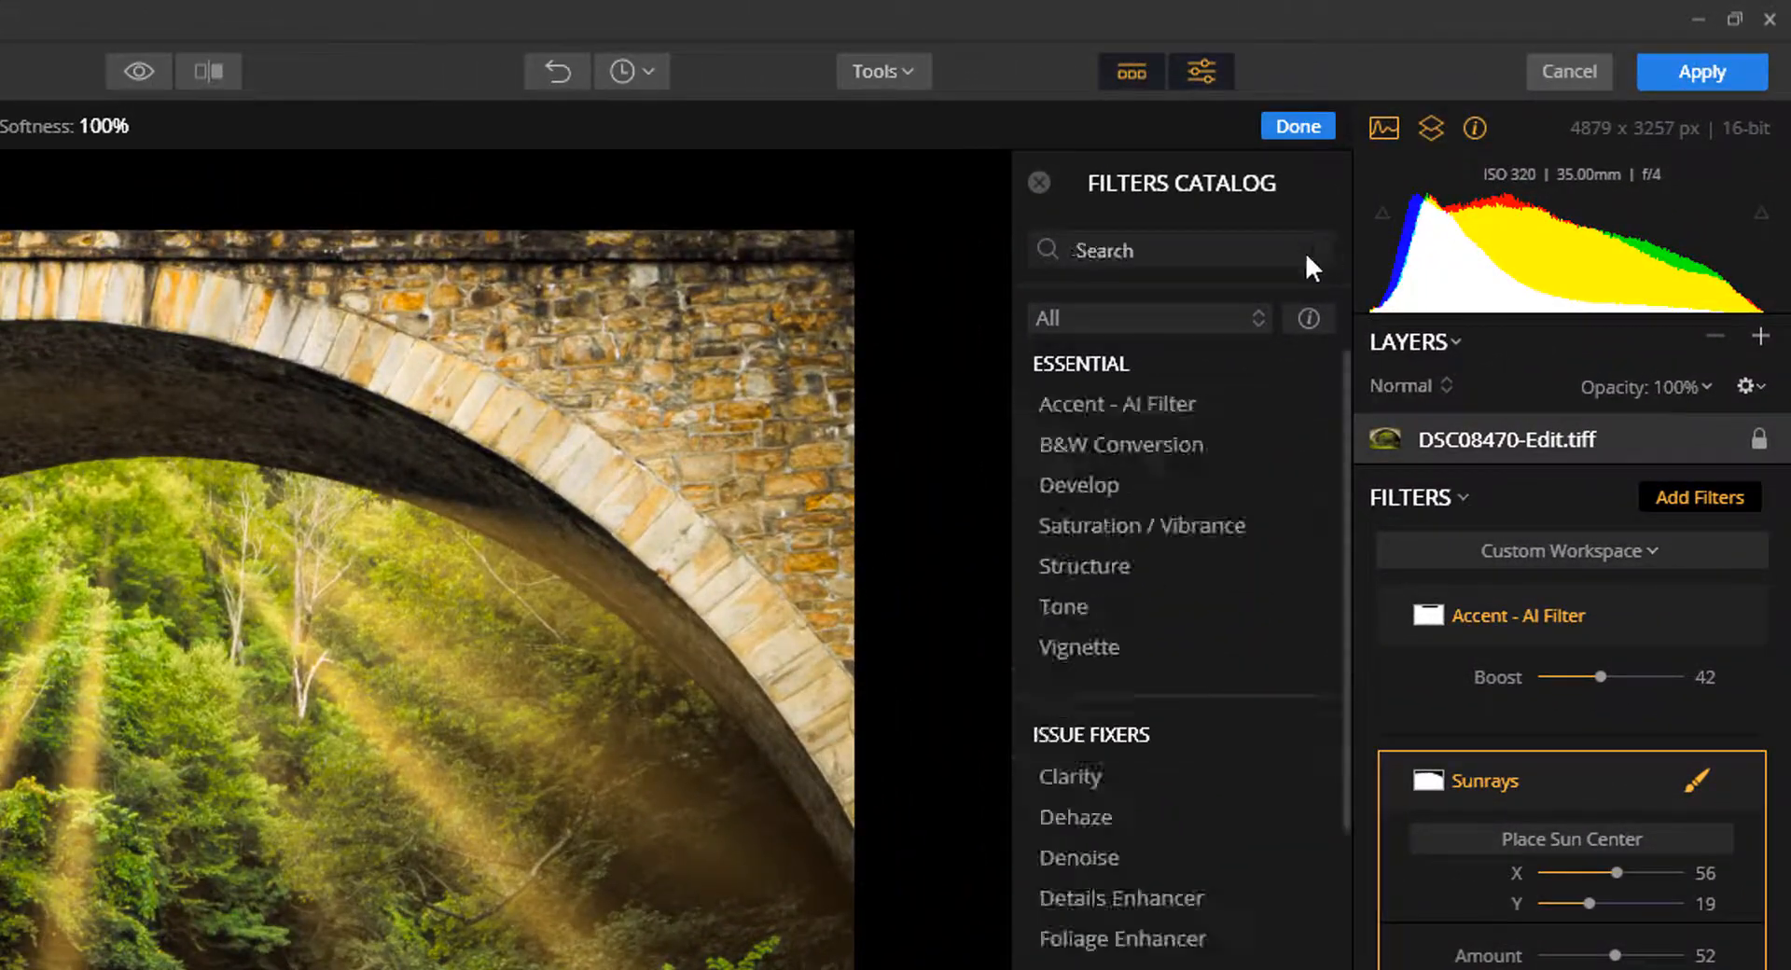
pyautogui.write('ort')
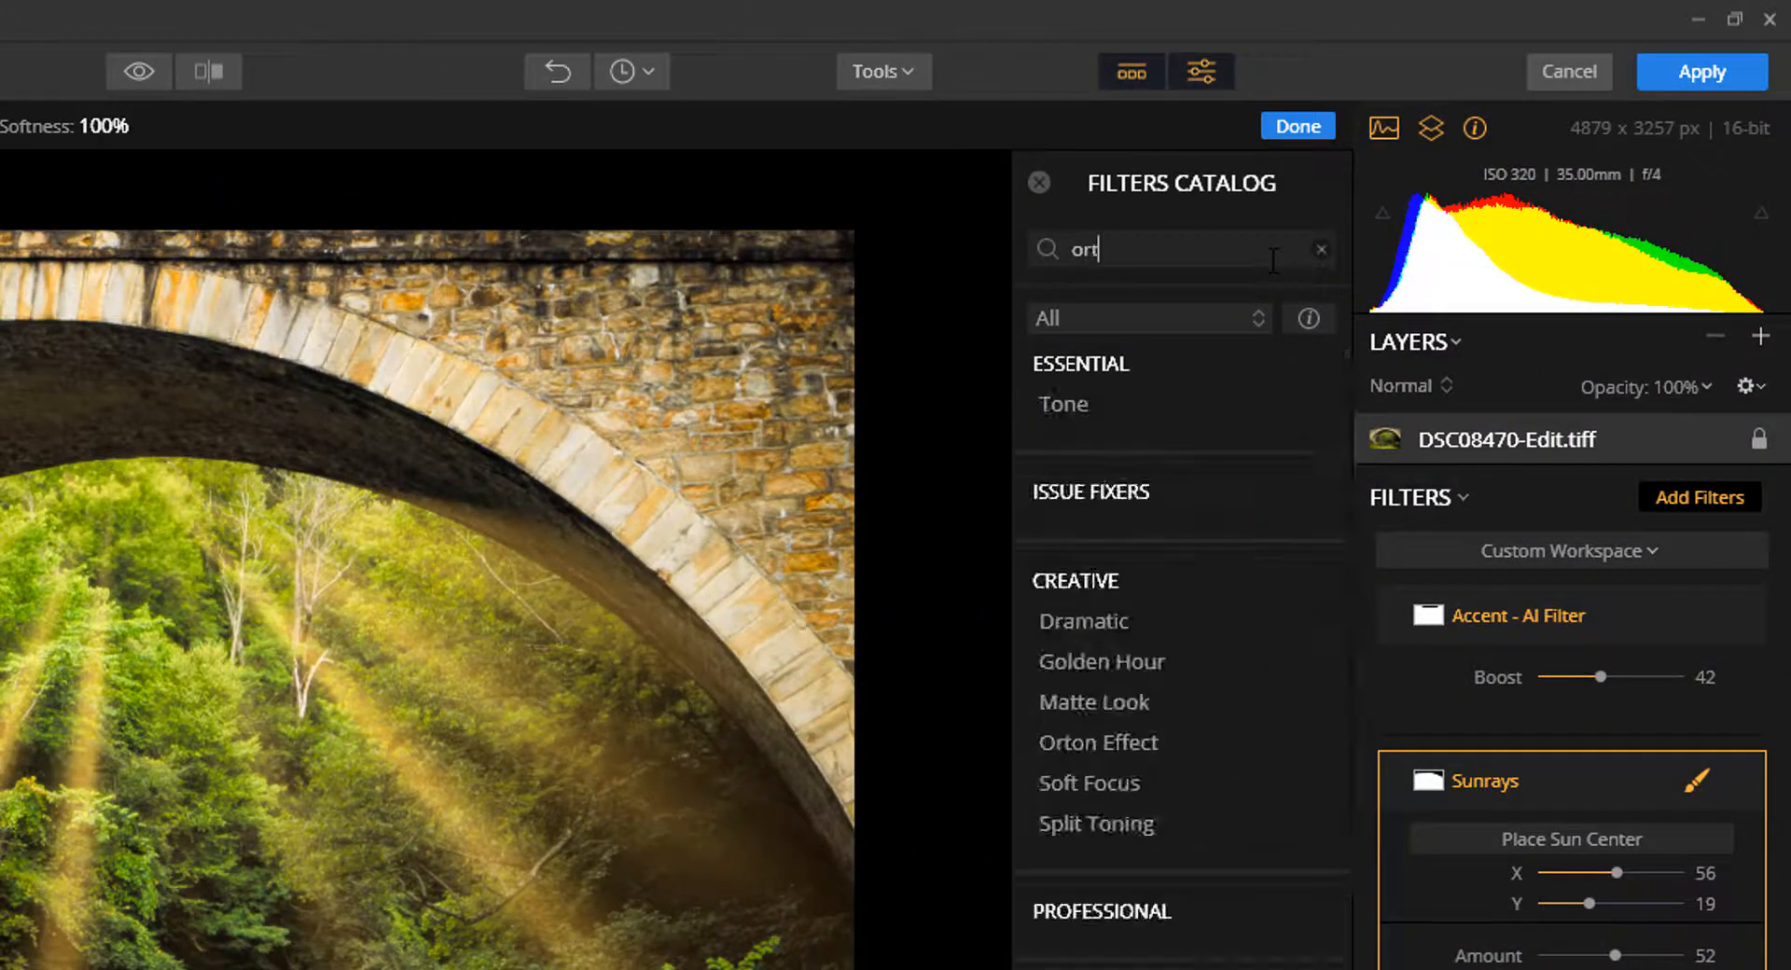
pyautogui.write('on')
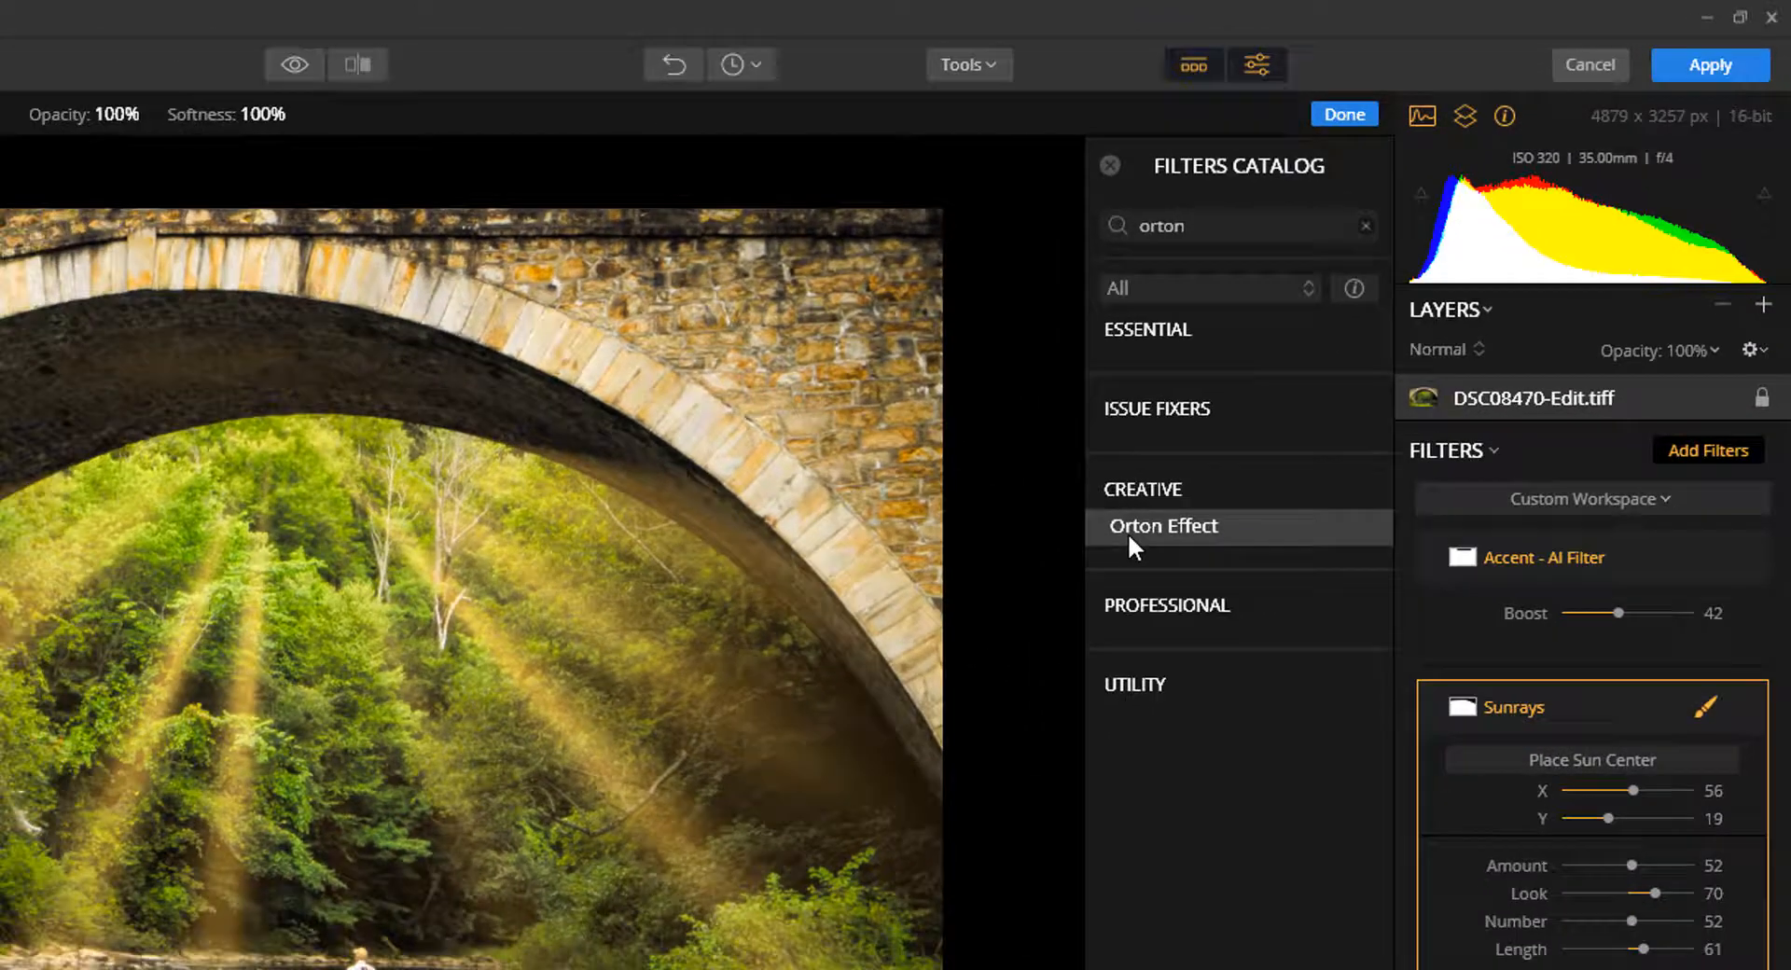
pyautogui.click(1098, 581)
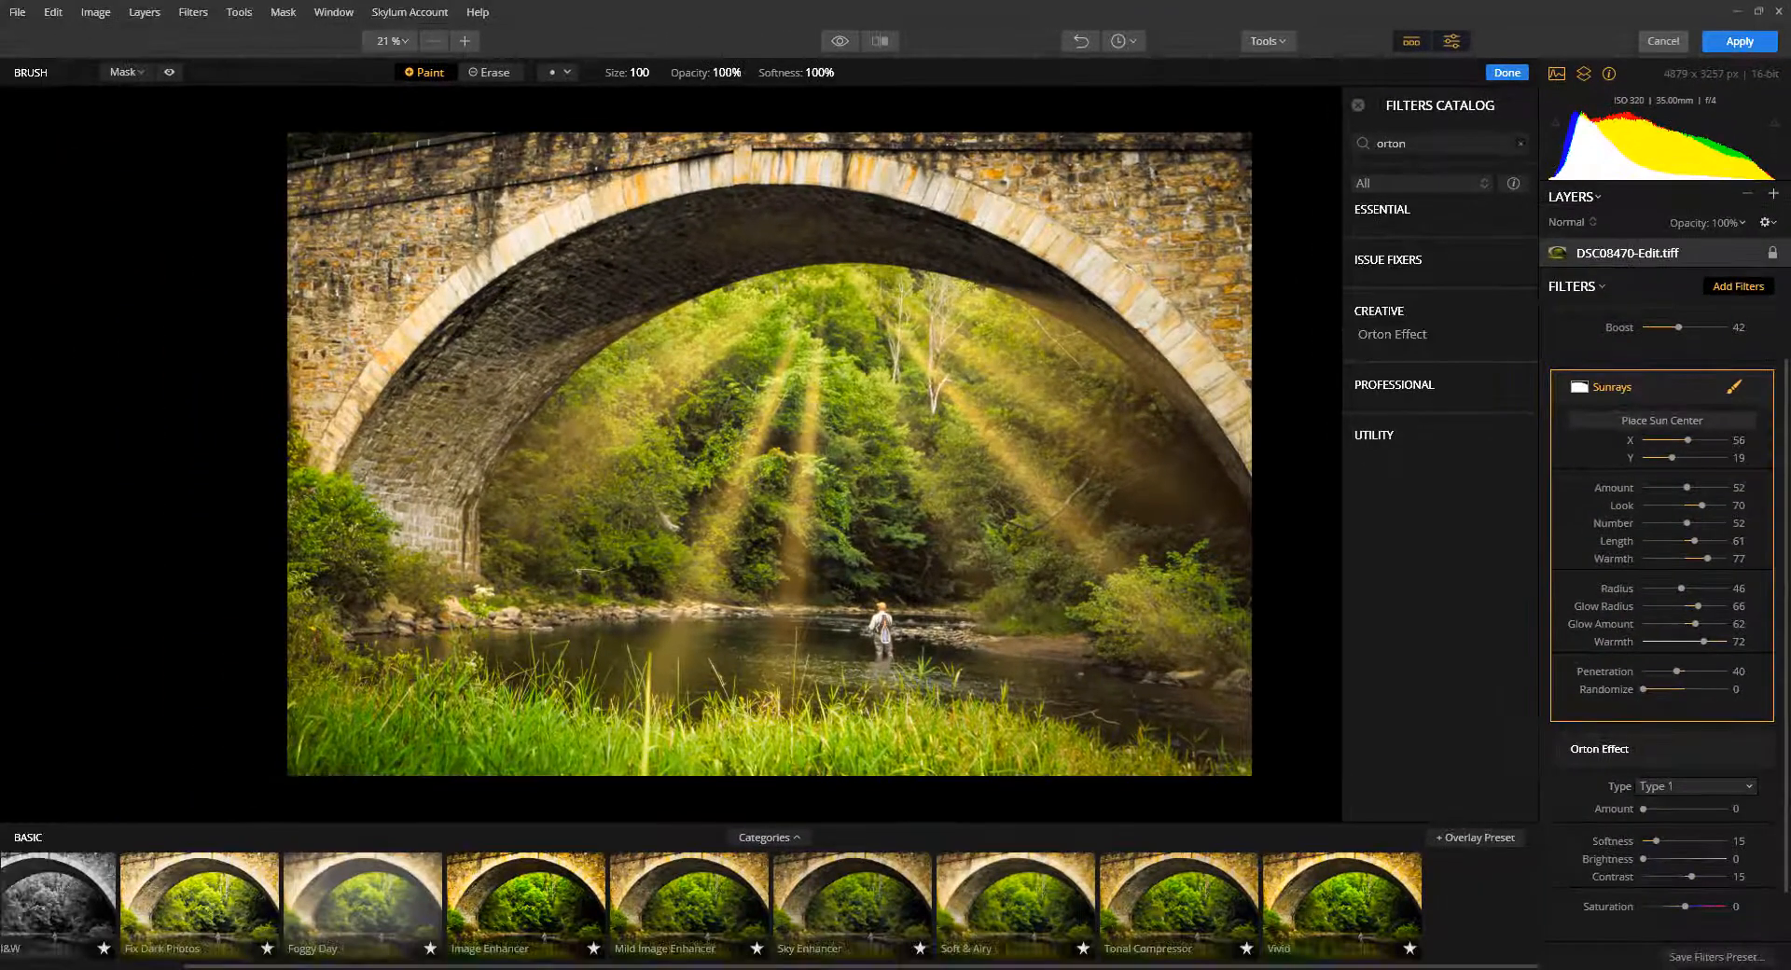
pyautogui.scroll(-1, 1698, 694)
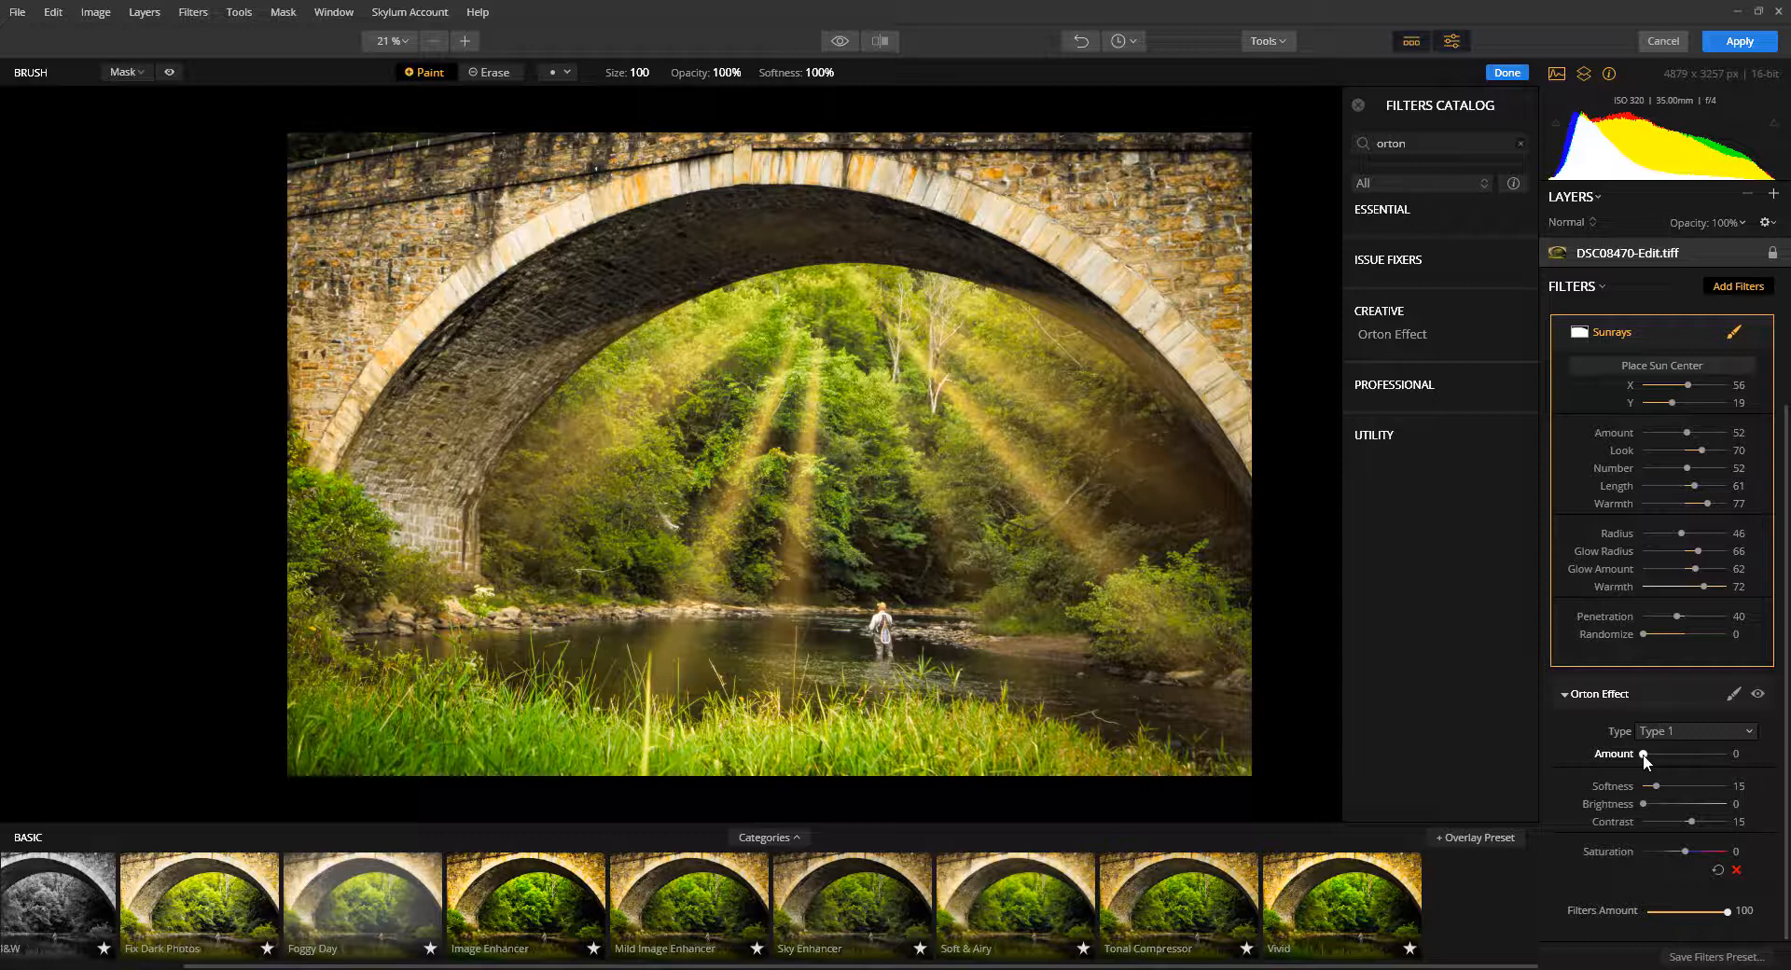
pyautogui.moveTo(1643, 755); pyautogui.dragTo(1696, 761)
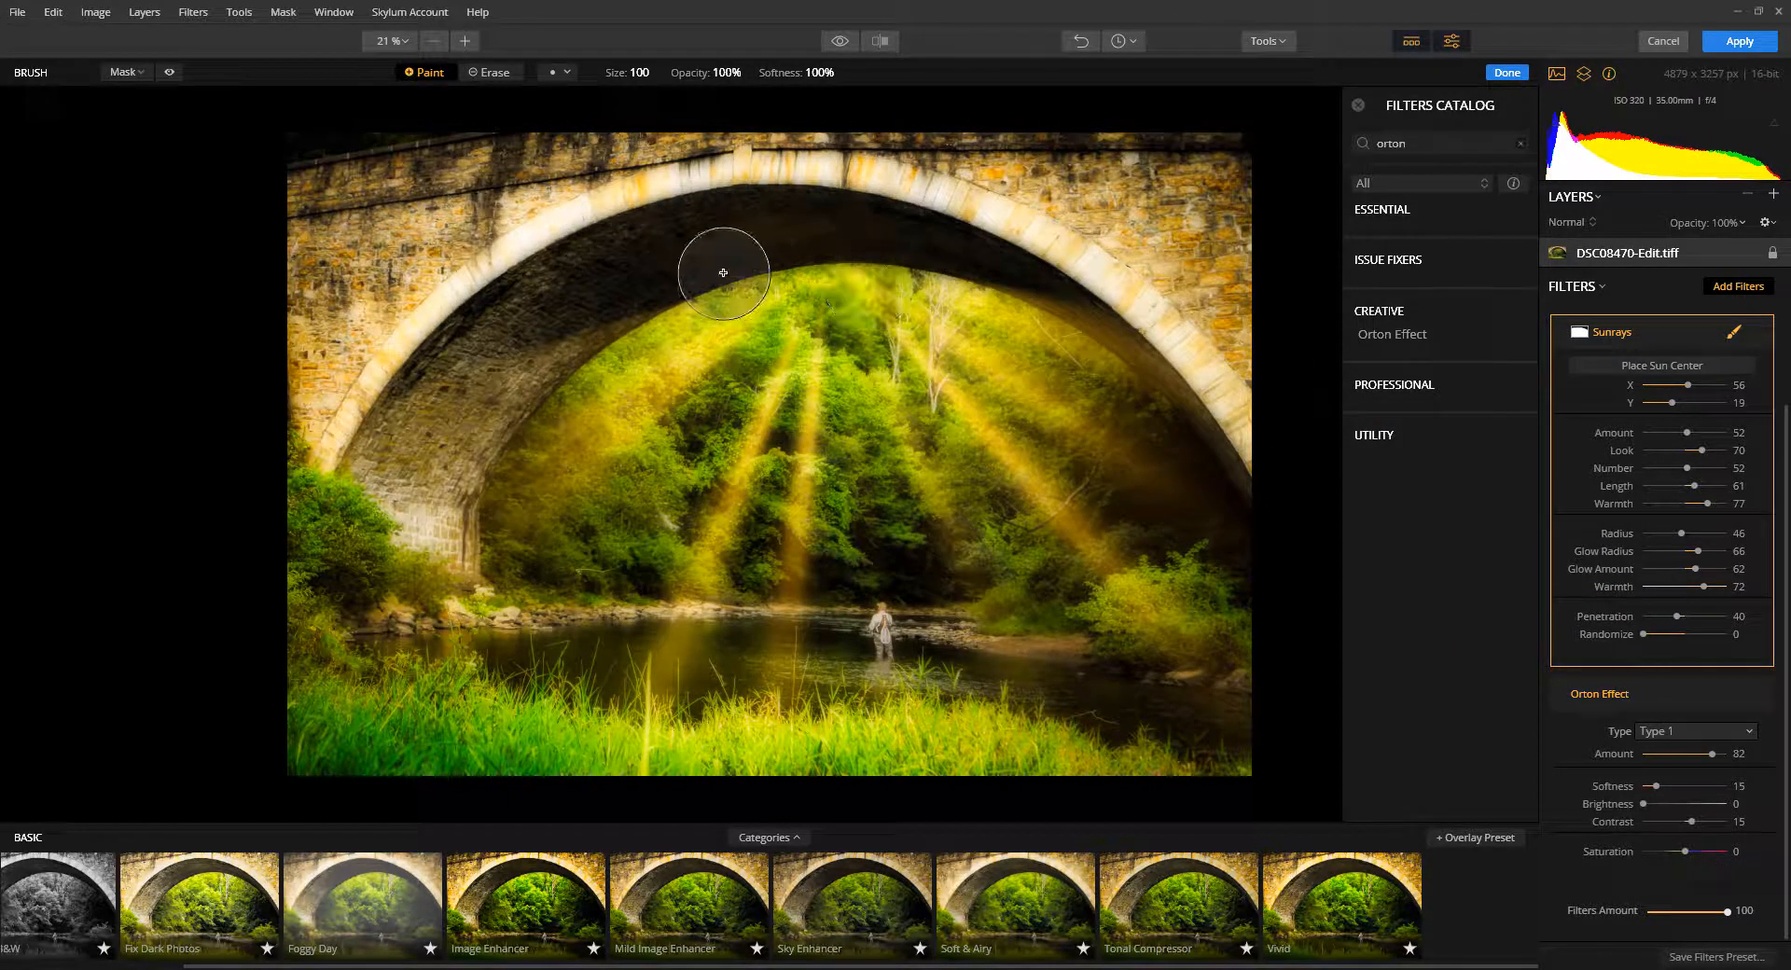
# Step: Erase the Orton Effect from the bridge stonework with a brush mask, and set its Softness to 28, Contrast to 24 and Saturation to 33
pyautogui.click(1736, 700)
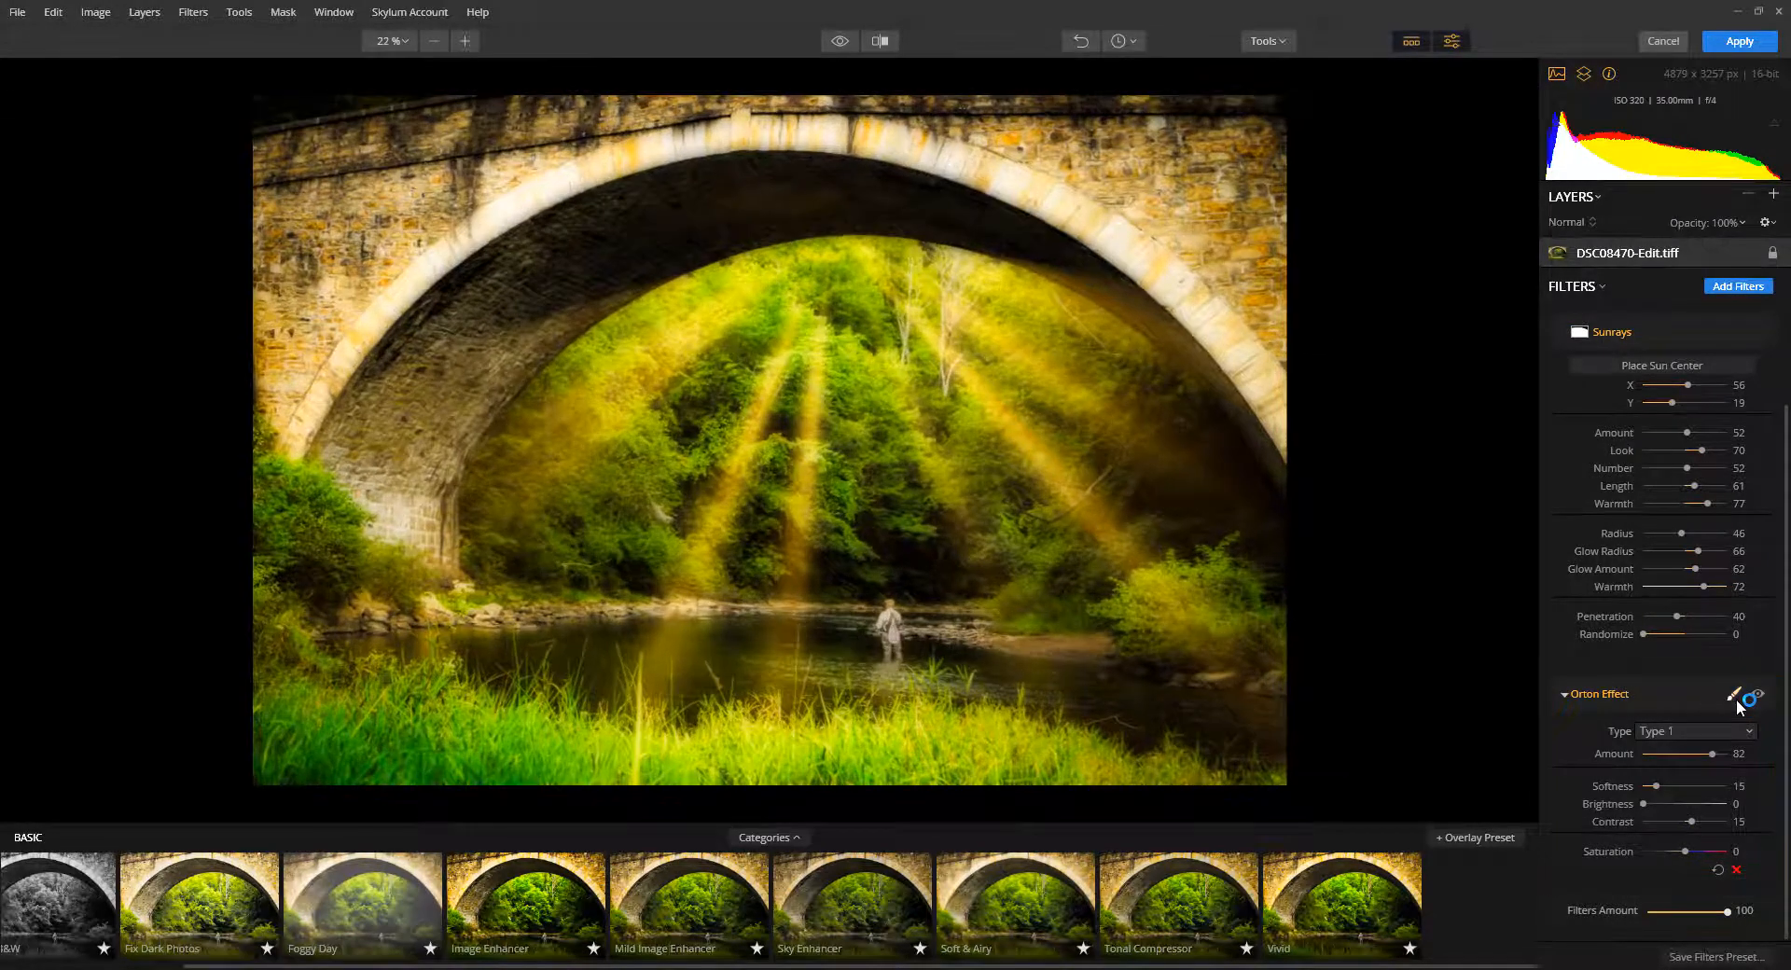
pyautogui.click(1735, 698)
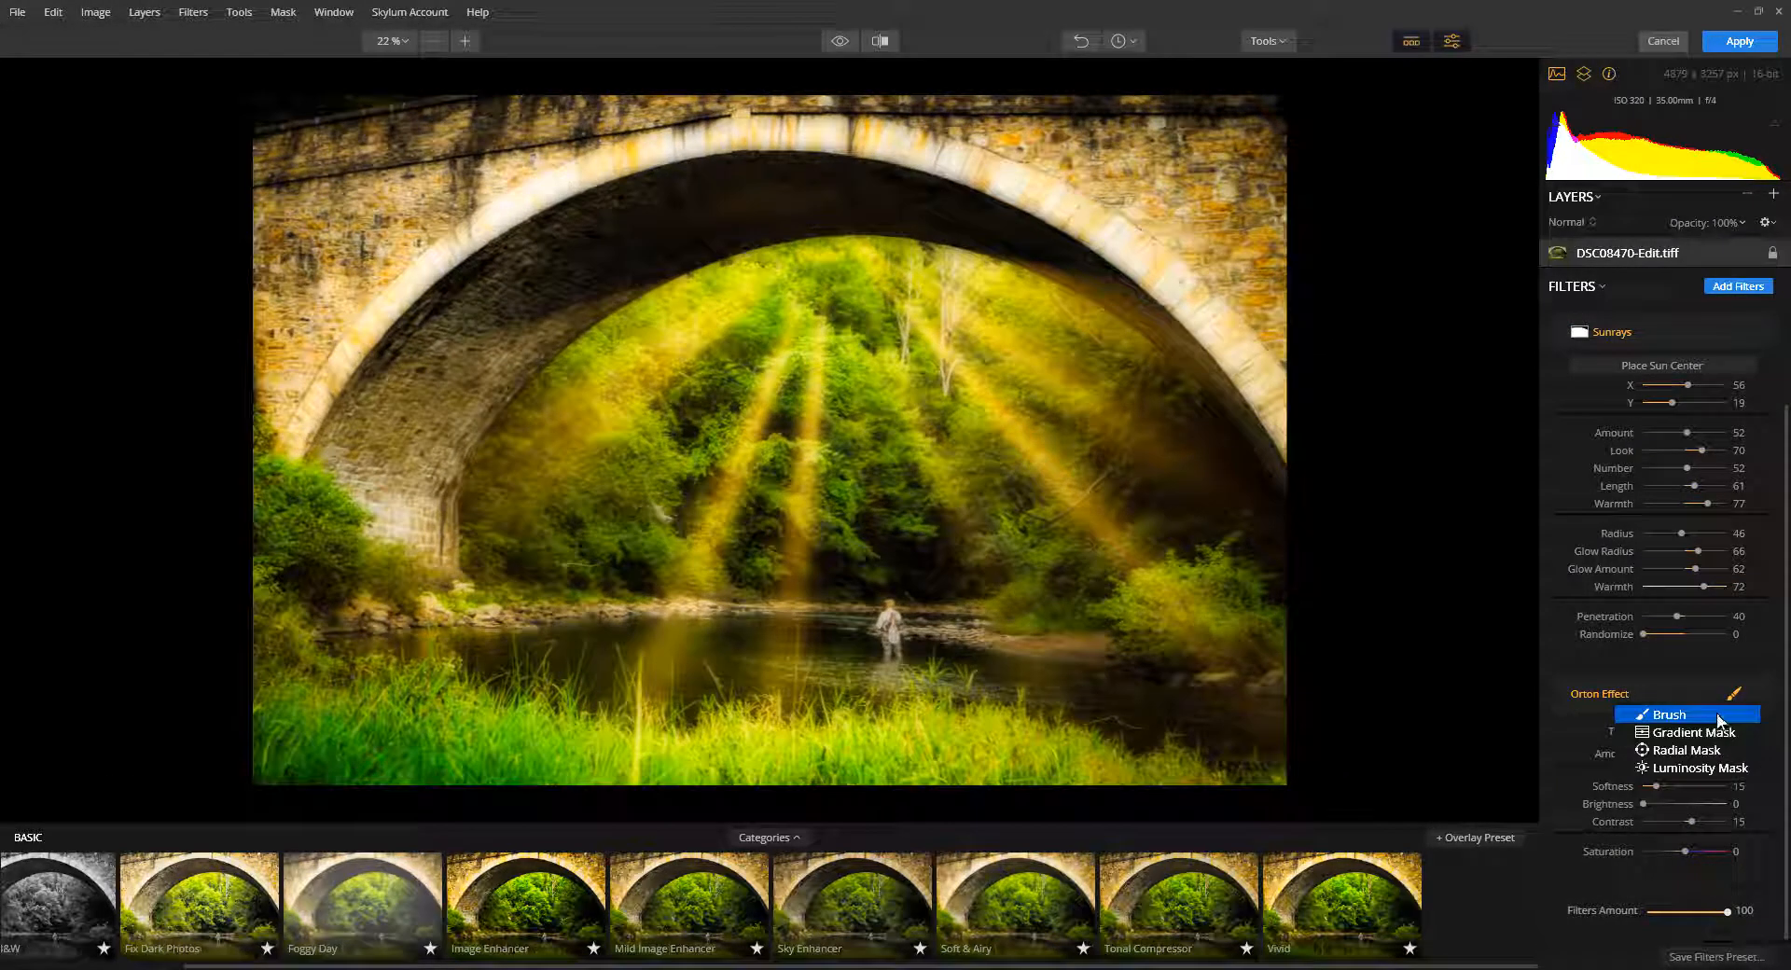
pyautogui.click(1716, 713)
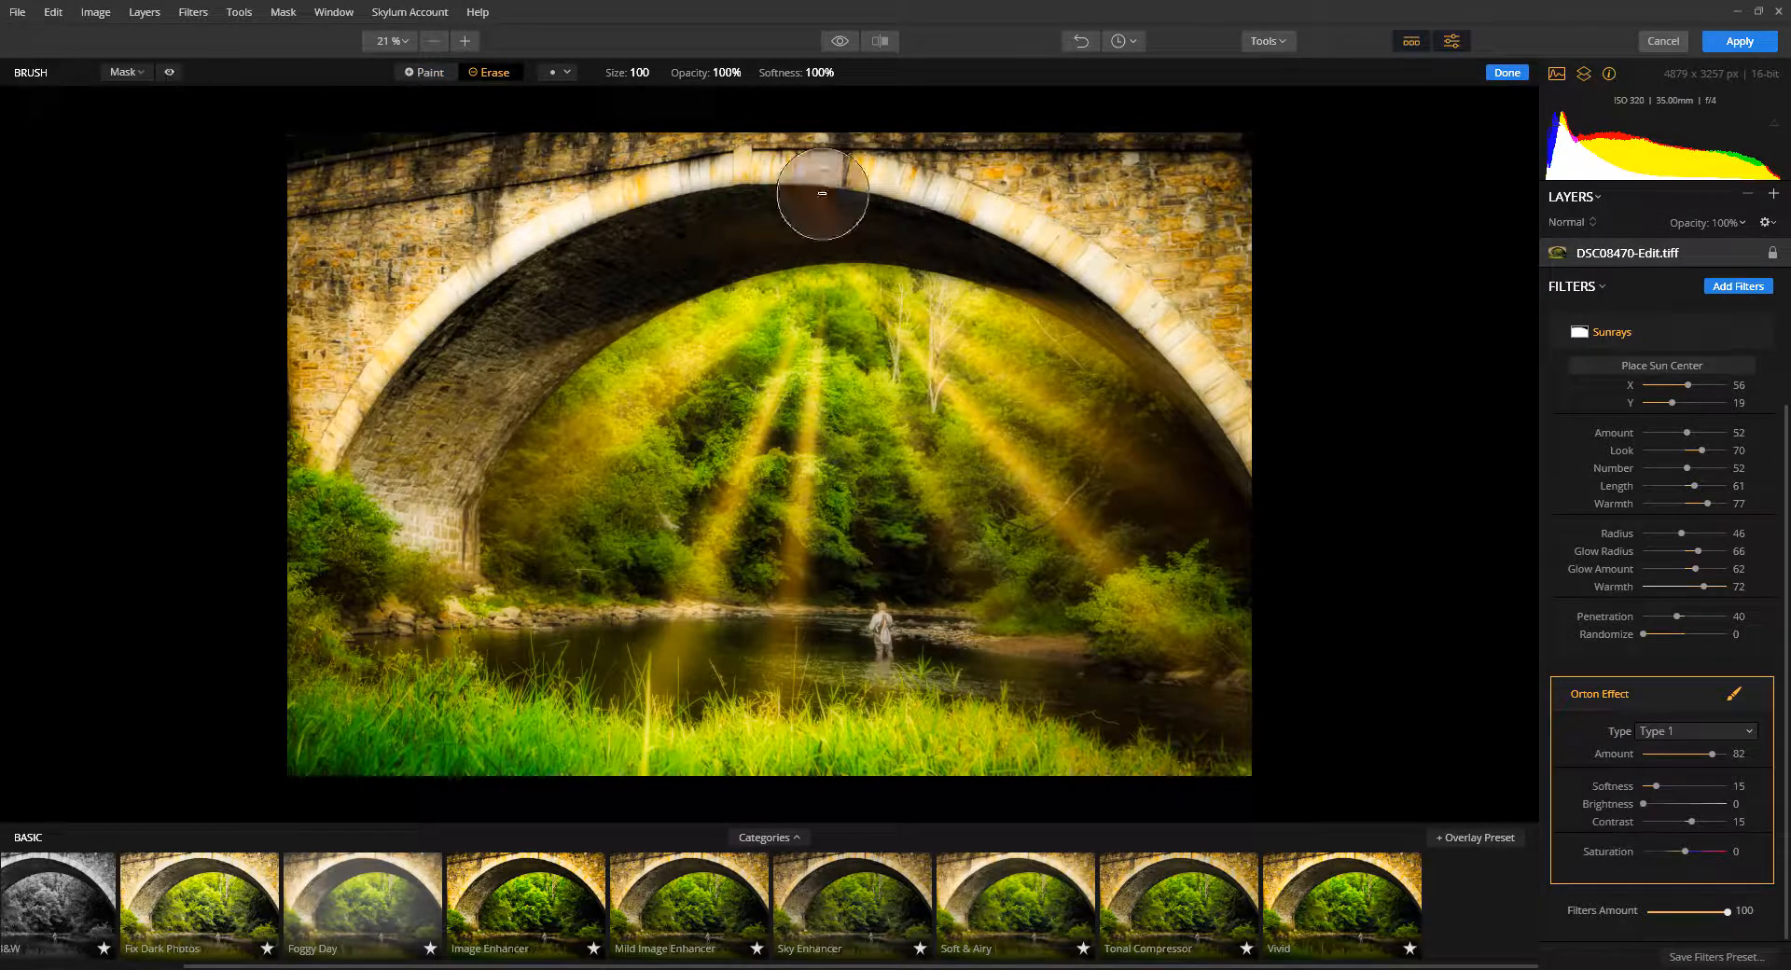
pyautogui.moveTo(1029, 168)
pyautogui.mouseDown()
pyautogui.moveTo(560, 200)
pyautogui.moveTo(424, 369)
pyautogui.moveTo(341, 260)
pyautogui.moveTo(744, 171)
pyautogui.mouseUp()
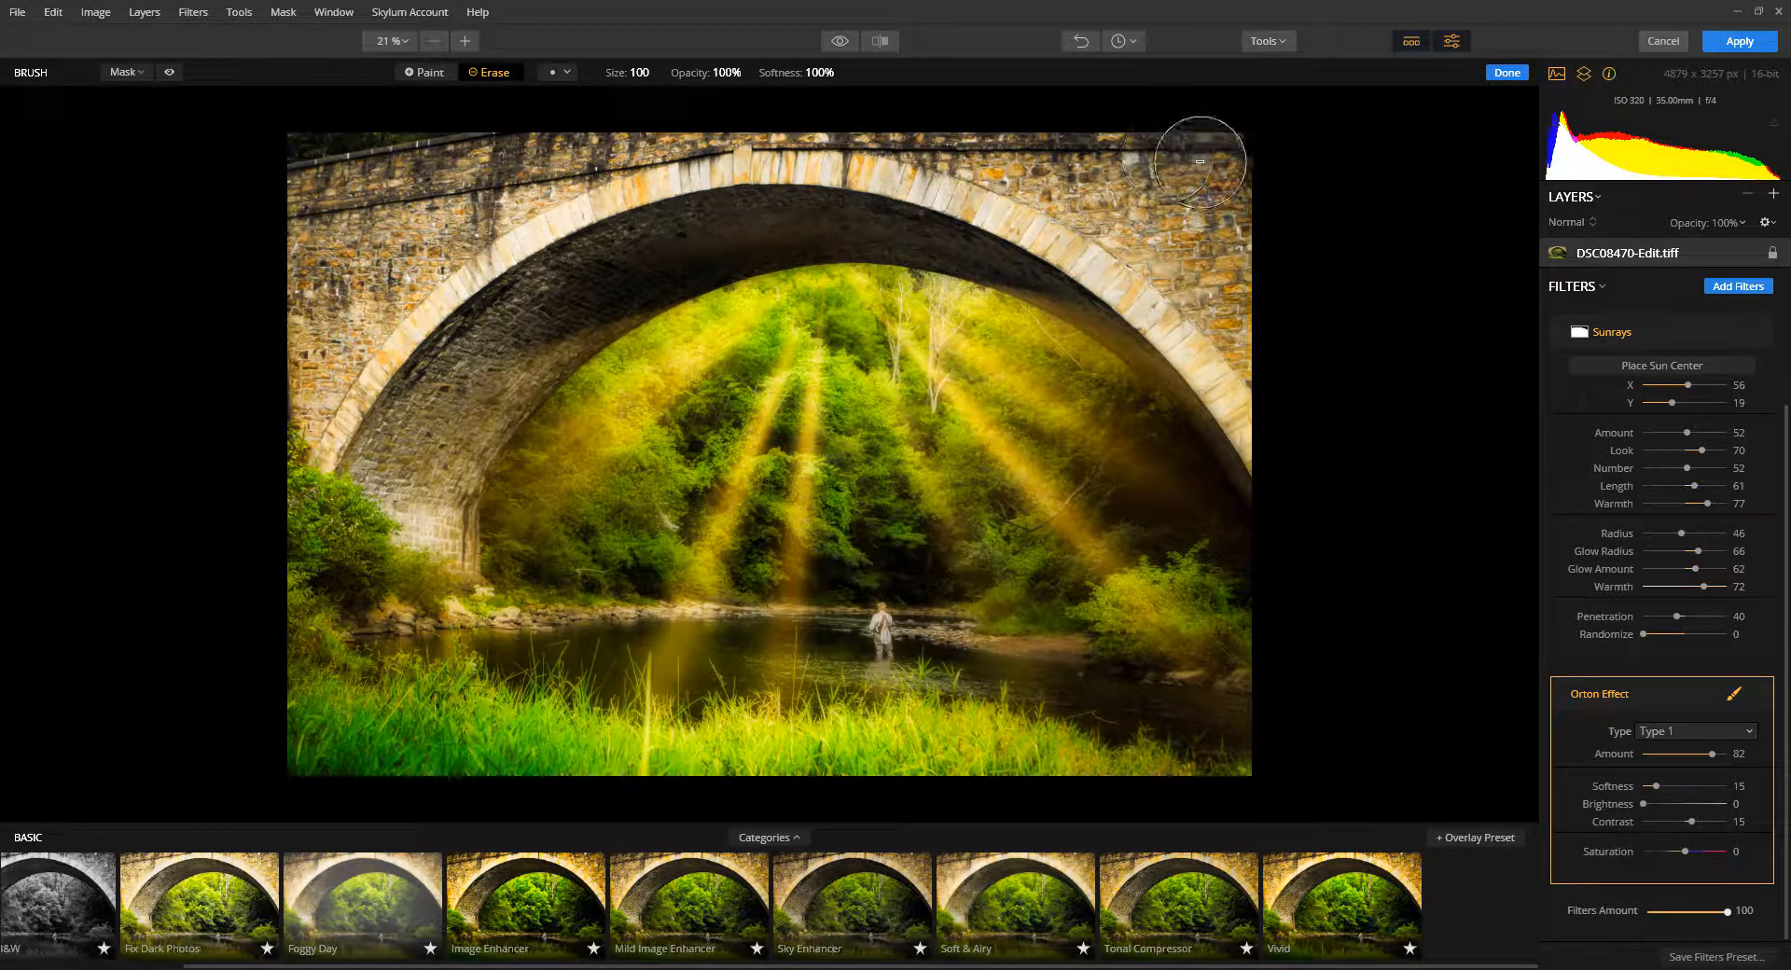
pyautogui.click(1179, 215)
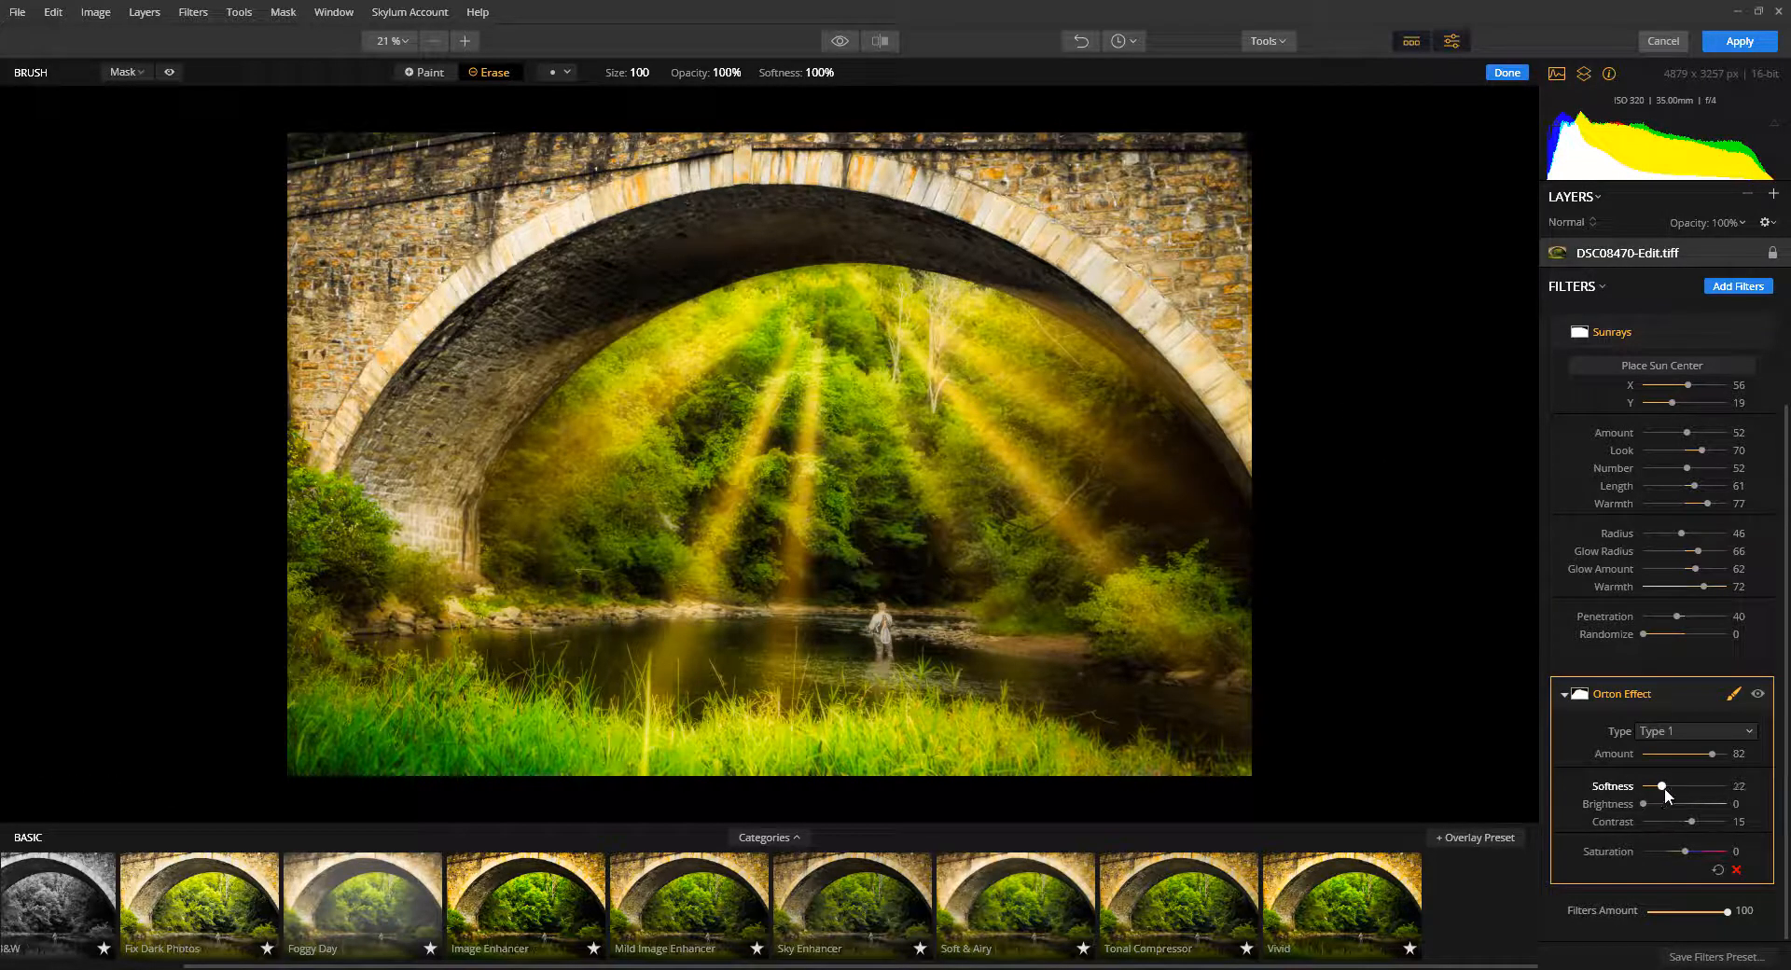
pyautogui.moveTo(1664, 787); pyautogui.dragTo(1711, 853)
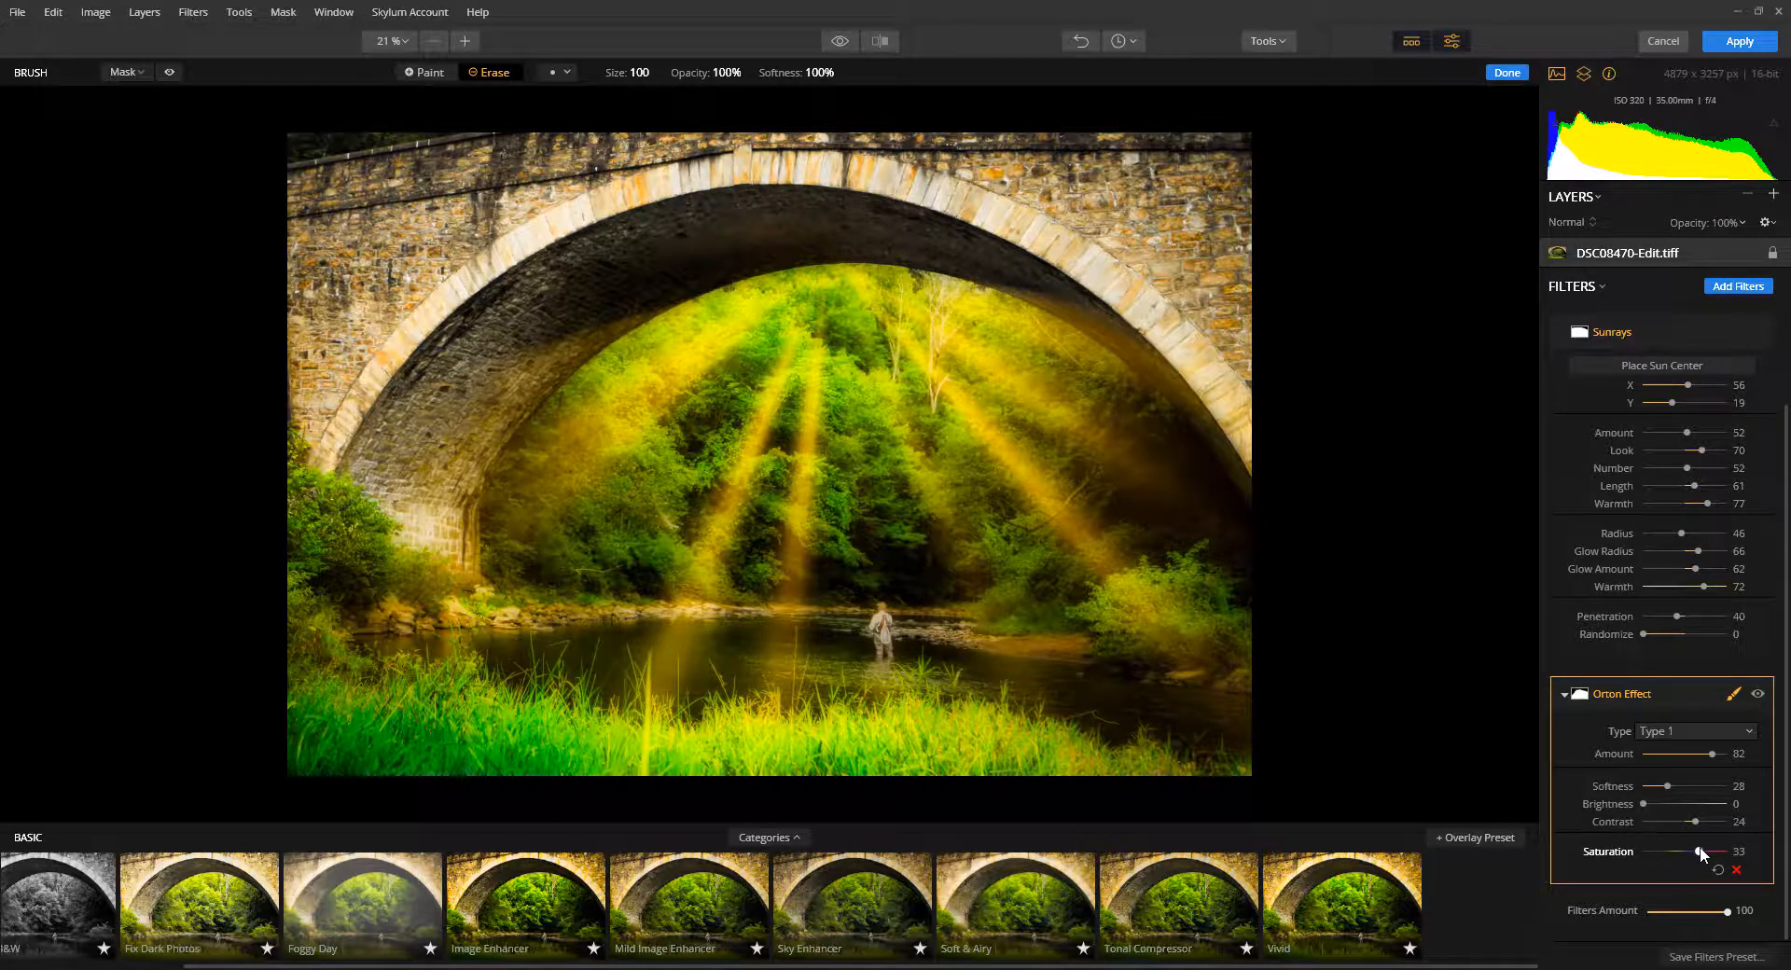
# Step: Search the filters catalog for "gold", add Golden Hour with Amount 18 and Saturation 16, and set the Filters Amount to 82
pyautogui.click(1727, 288)
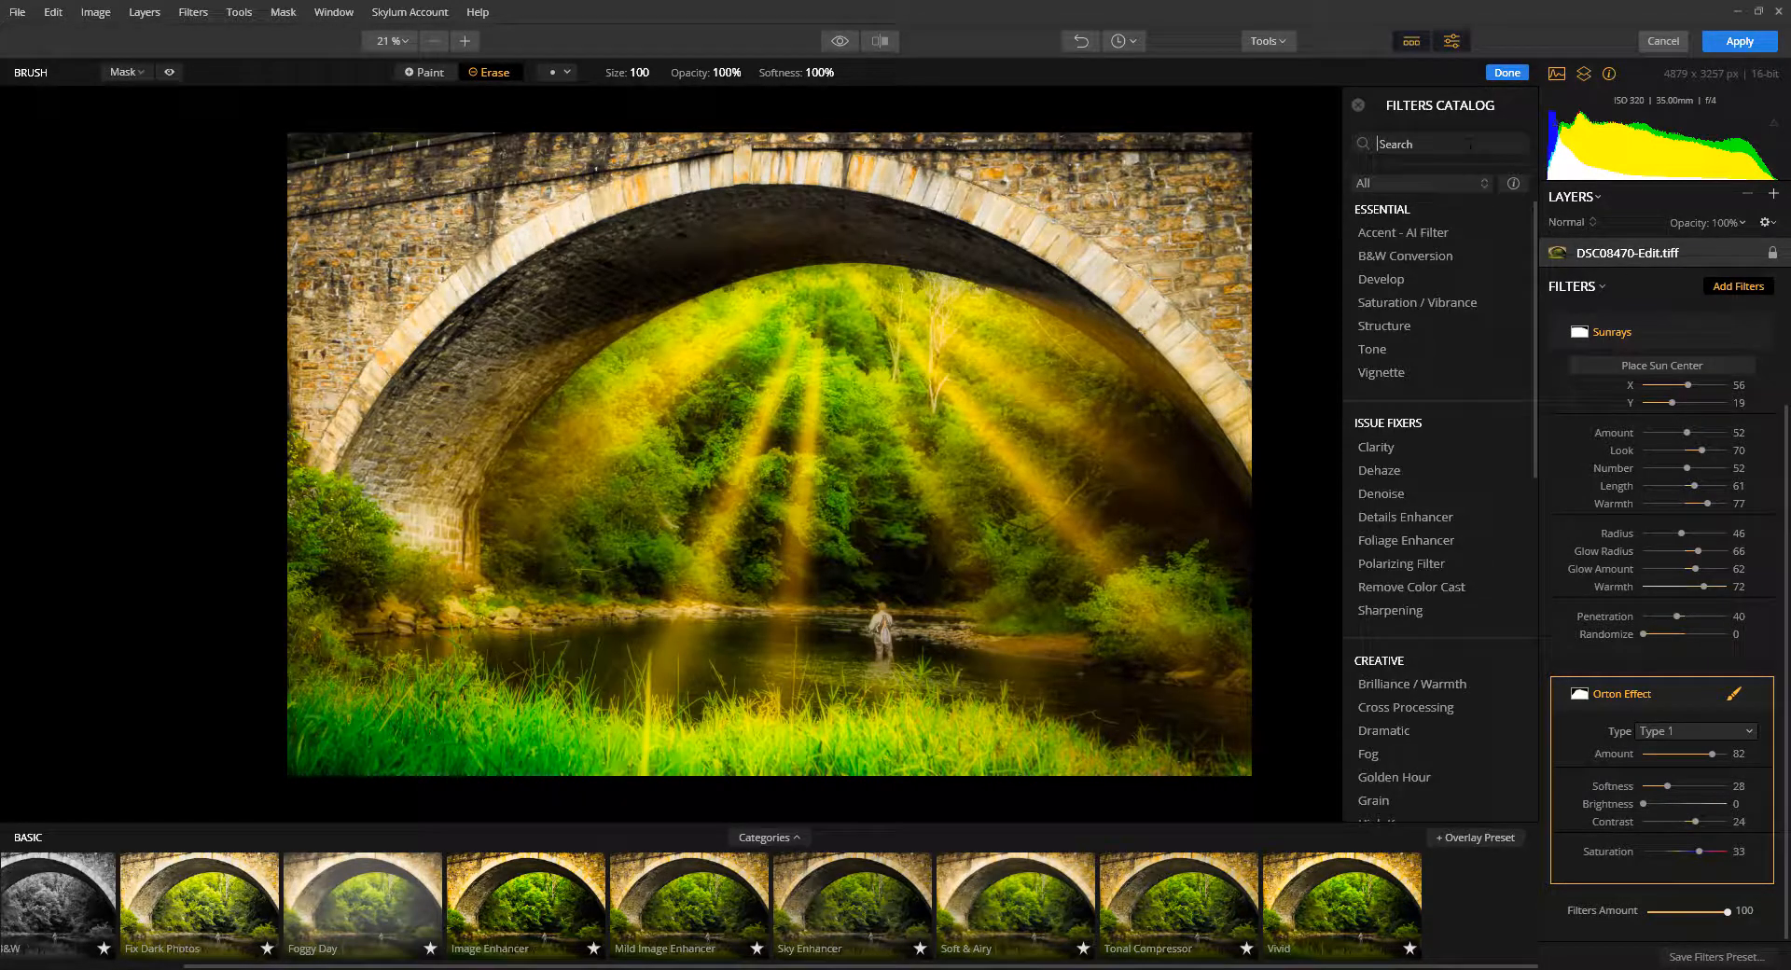
pyautogui.write('gold')
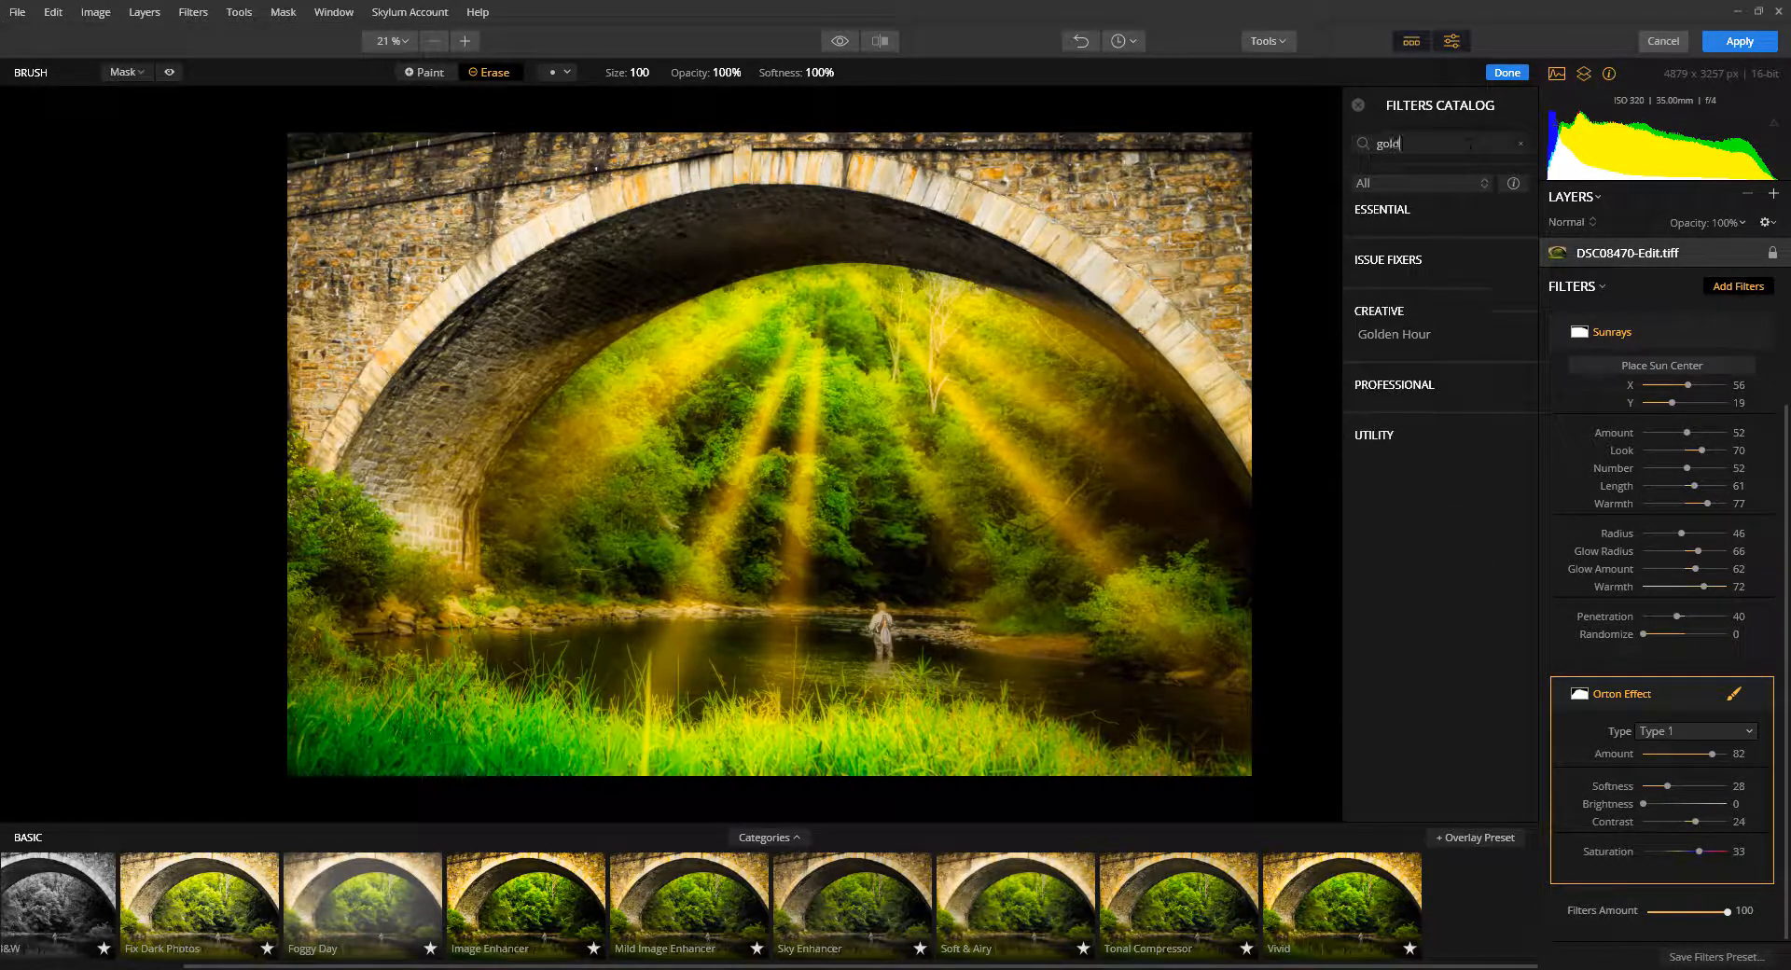
pyautogui.click(1402, 342)
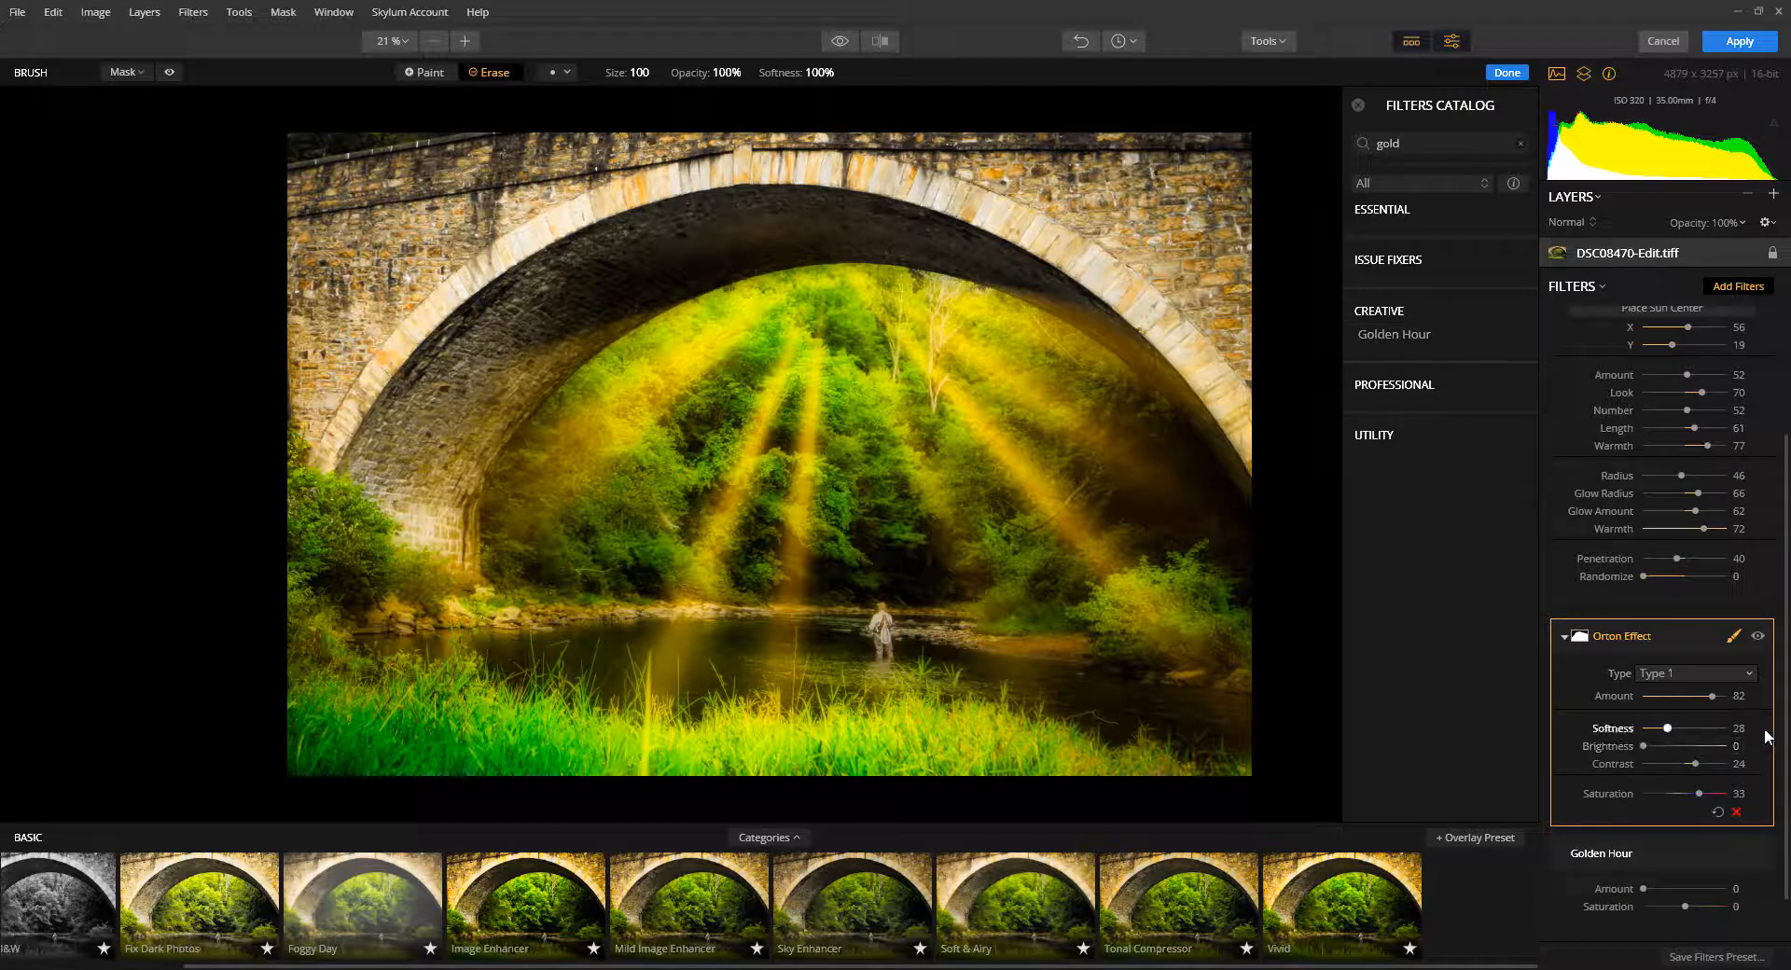
pyautogui.moveTo(1787, 716); pyautogui.dragTo(1786, 774)
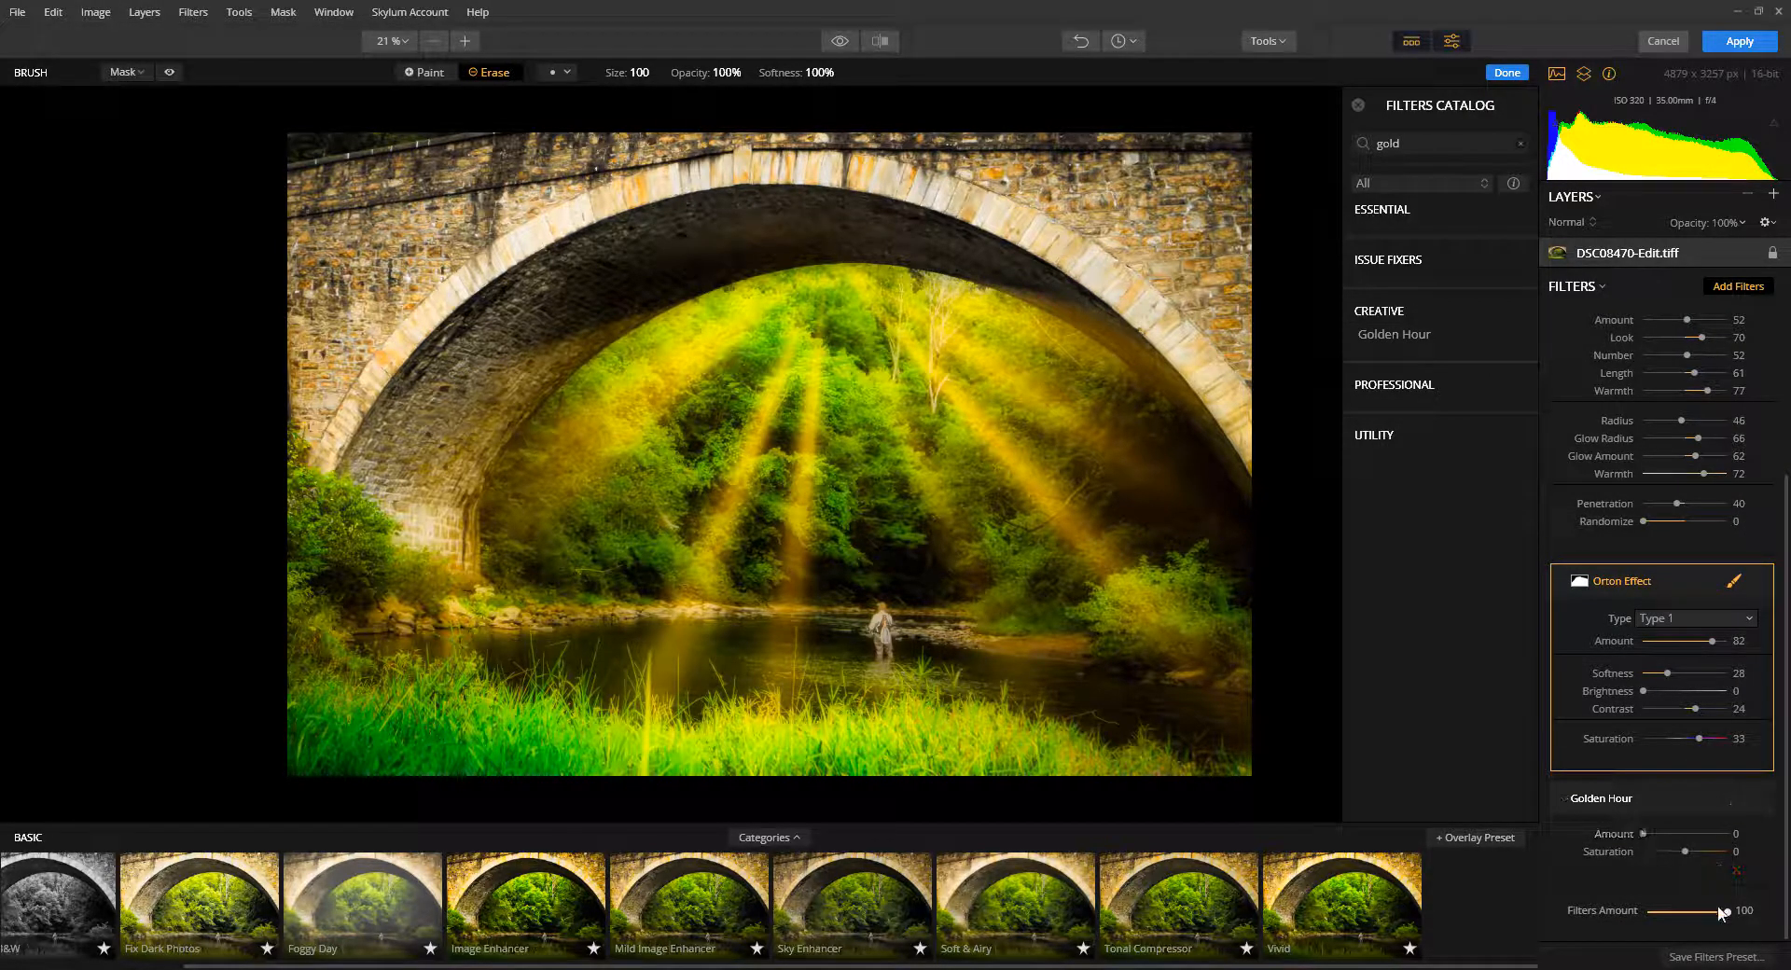
pyautogui.moveTo(1653, 836); pyautogui.dragTo(1680, 842)
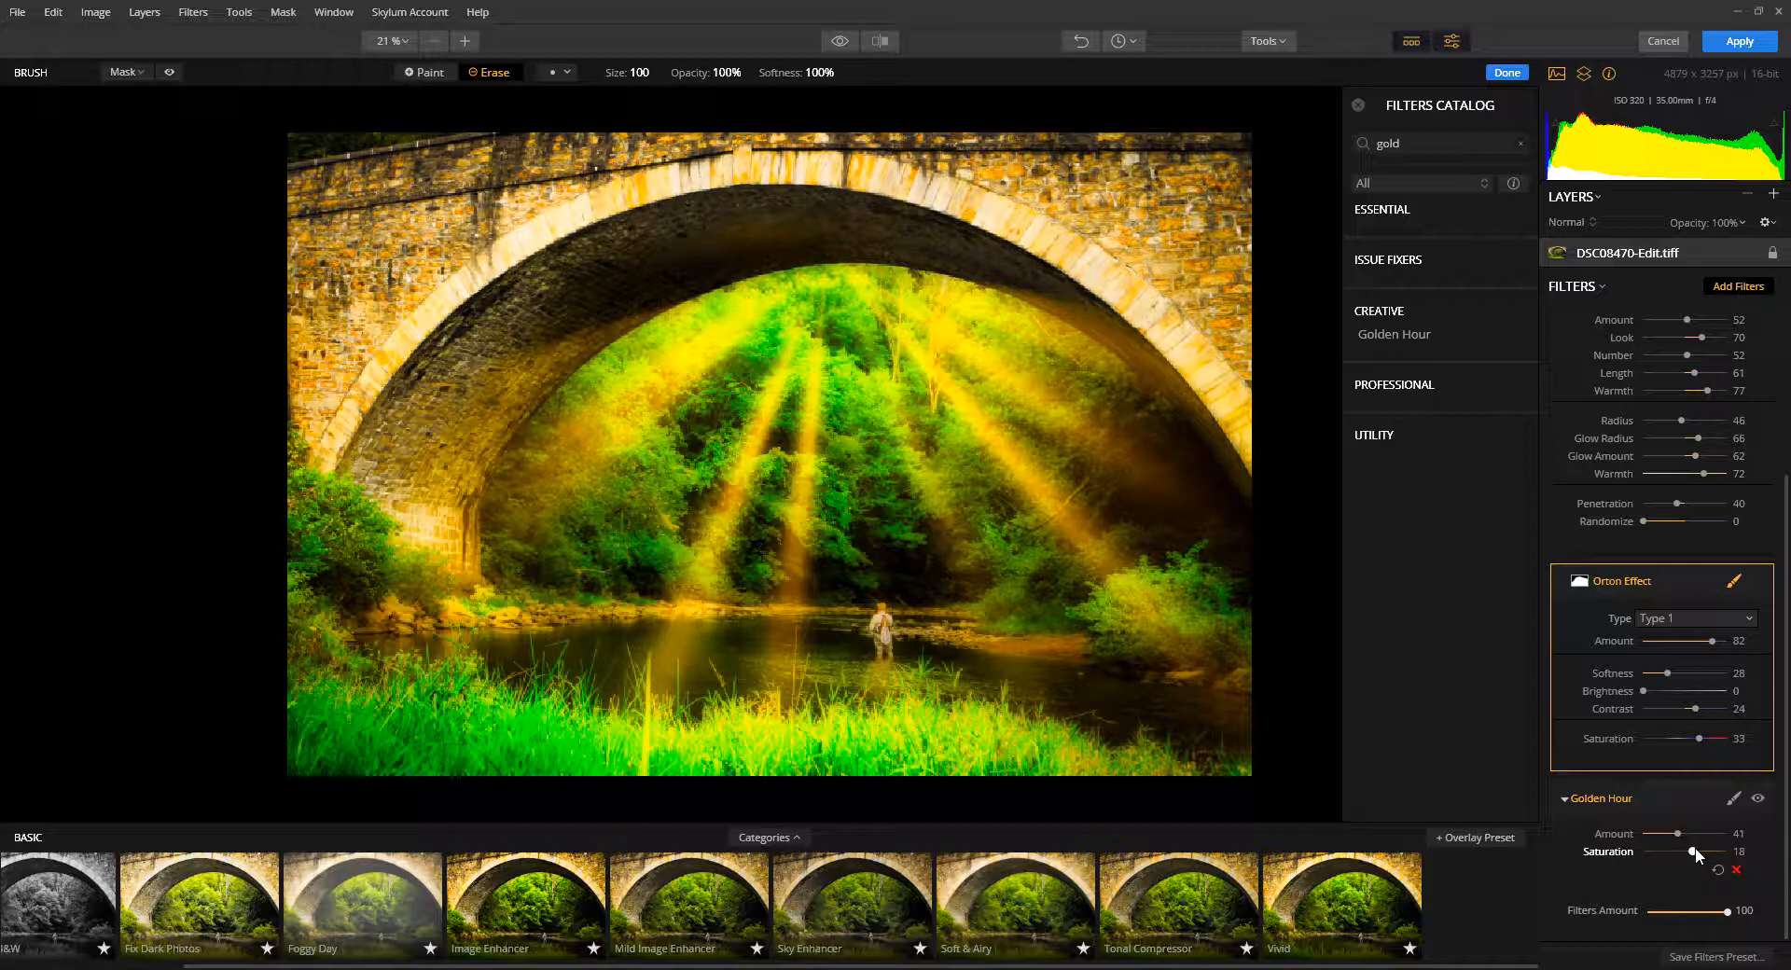
pyautogui.moveTo(1694, 851); pyautogui.dragTo(1659, 835)
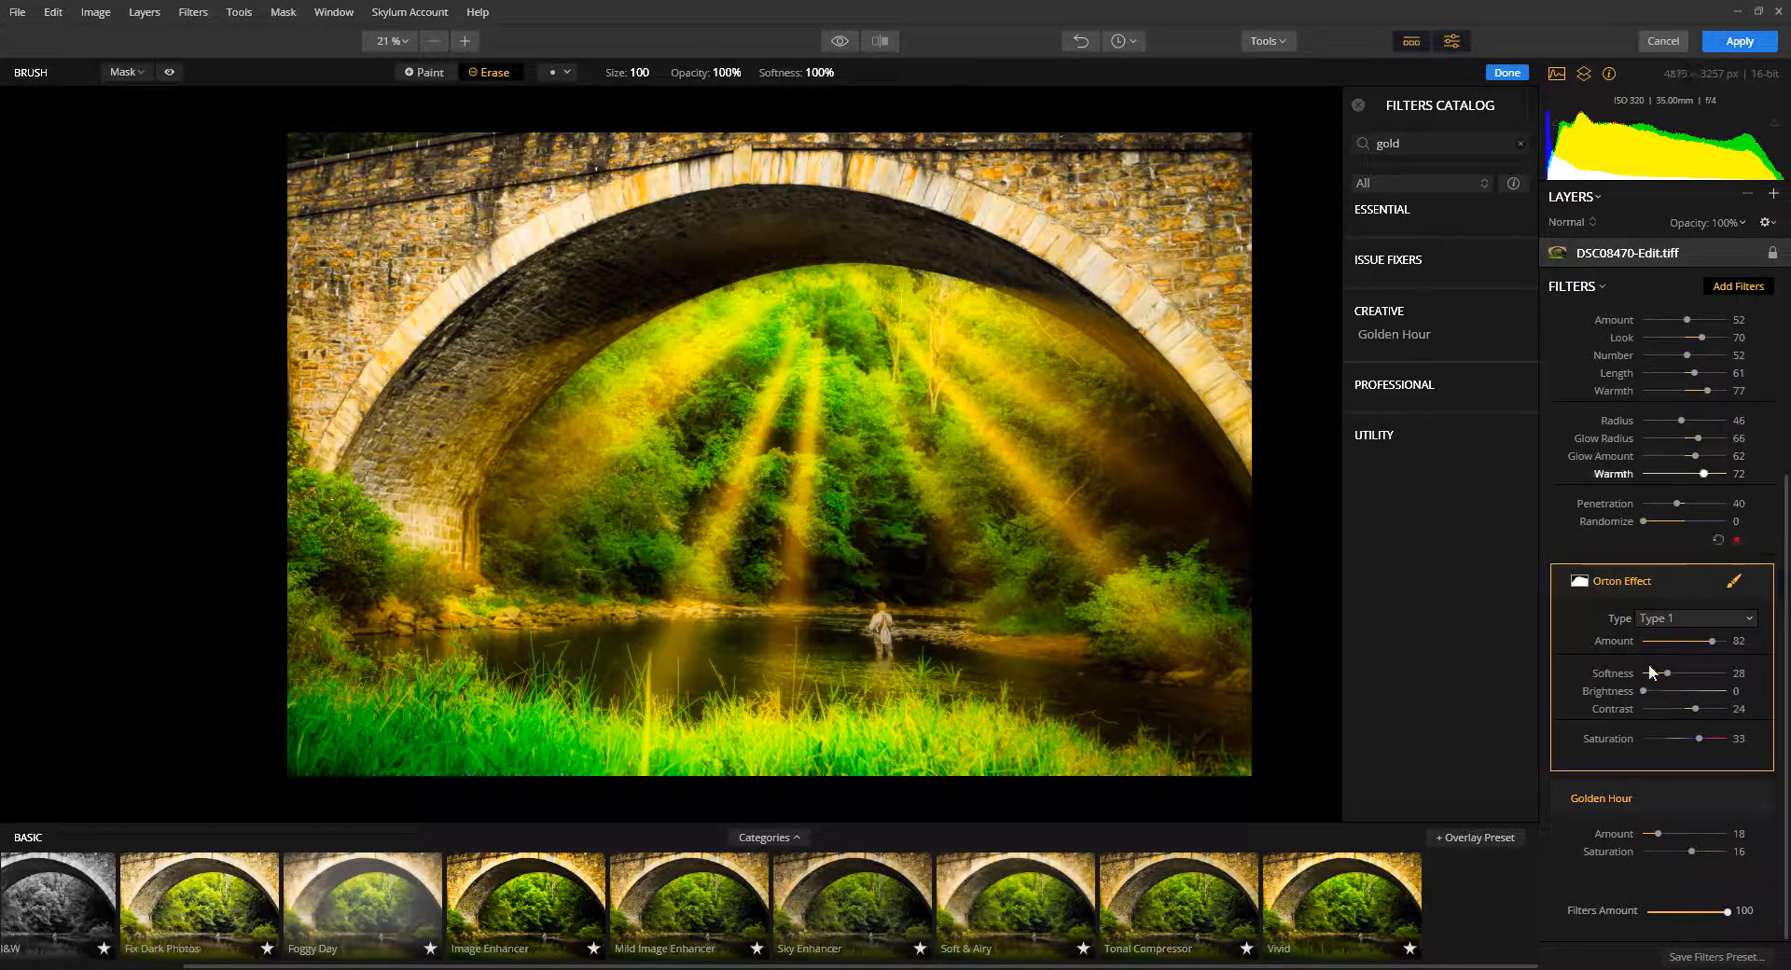
pyautogui.moveTo(1713, 914)
pyautogui.mouseDown()
pyautogui.moveTo(1653, 909)
pyautogui.moveTo(1712, 911)
pyautogui.mouseUp()
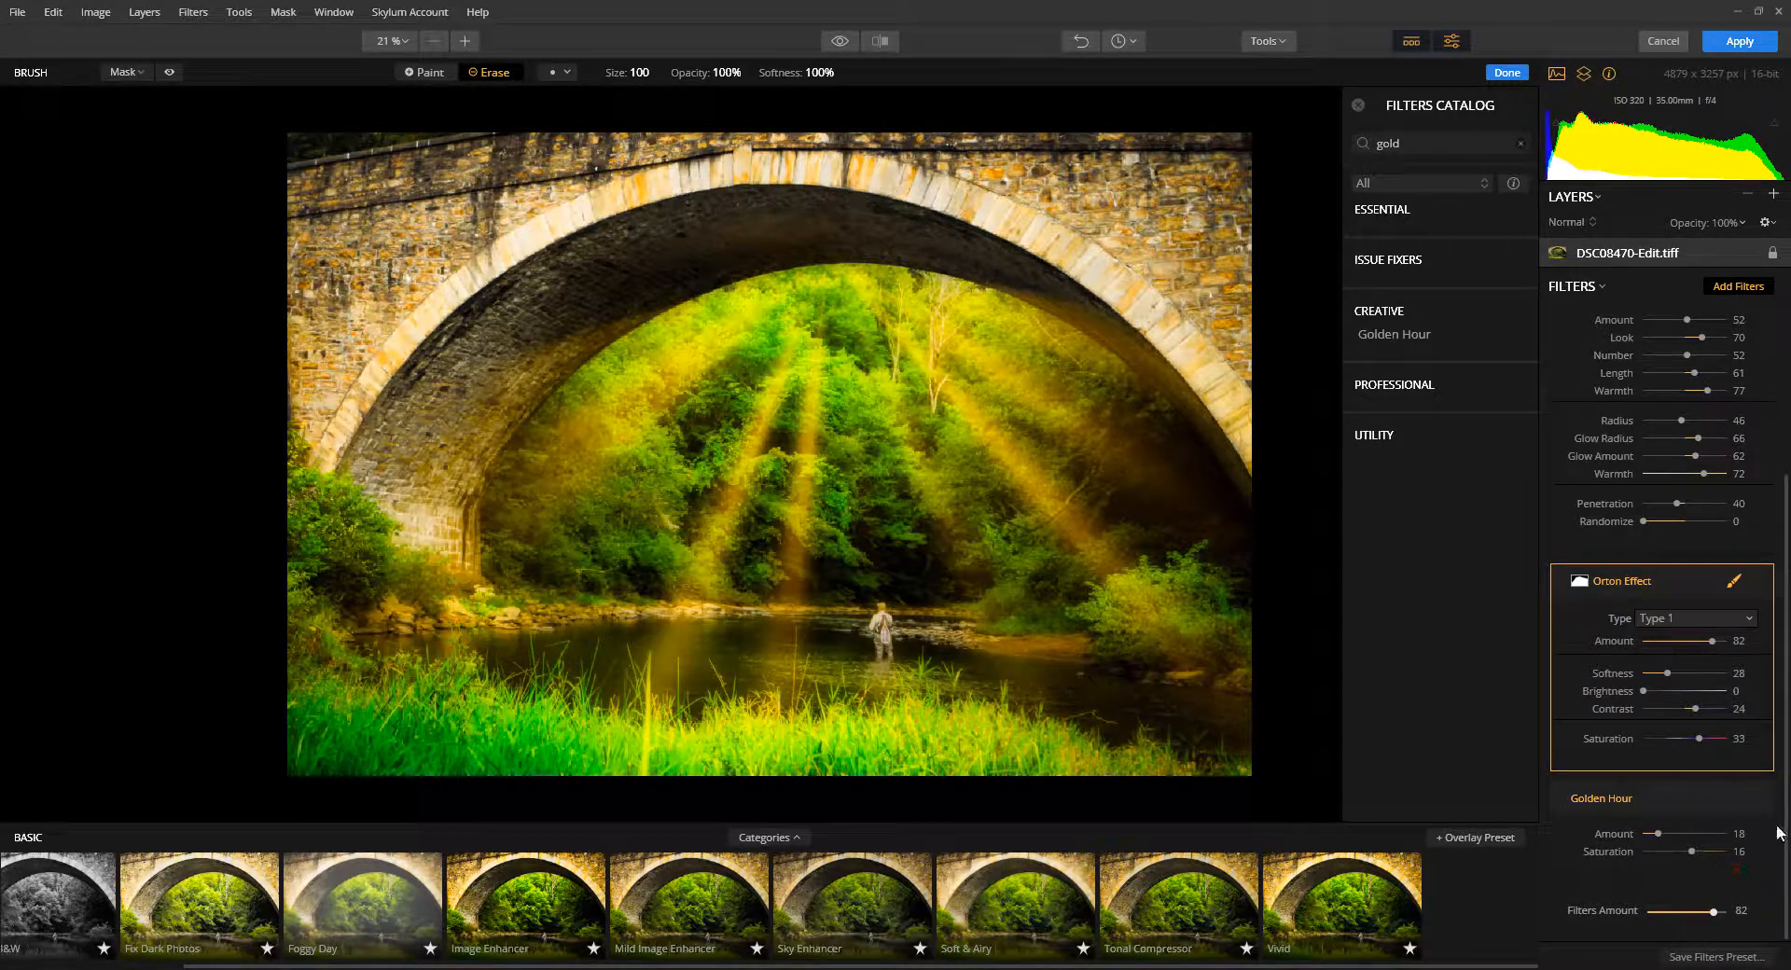
# Step: Add a new adjustment layer above the photo, and search the filters catalog for "deta" to add the Details Enhancer filter to it
pyautogui.moveTo(1783, 835); pyautogui.dragTo(1780, 610)
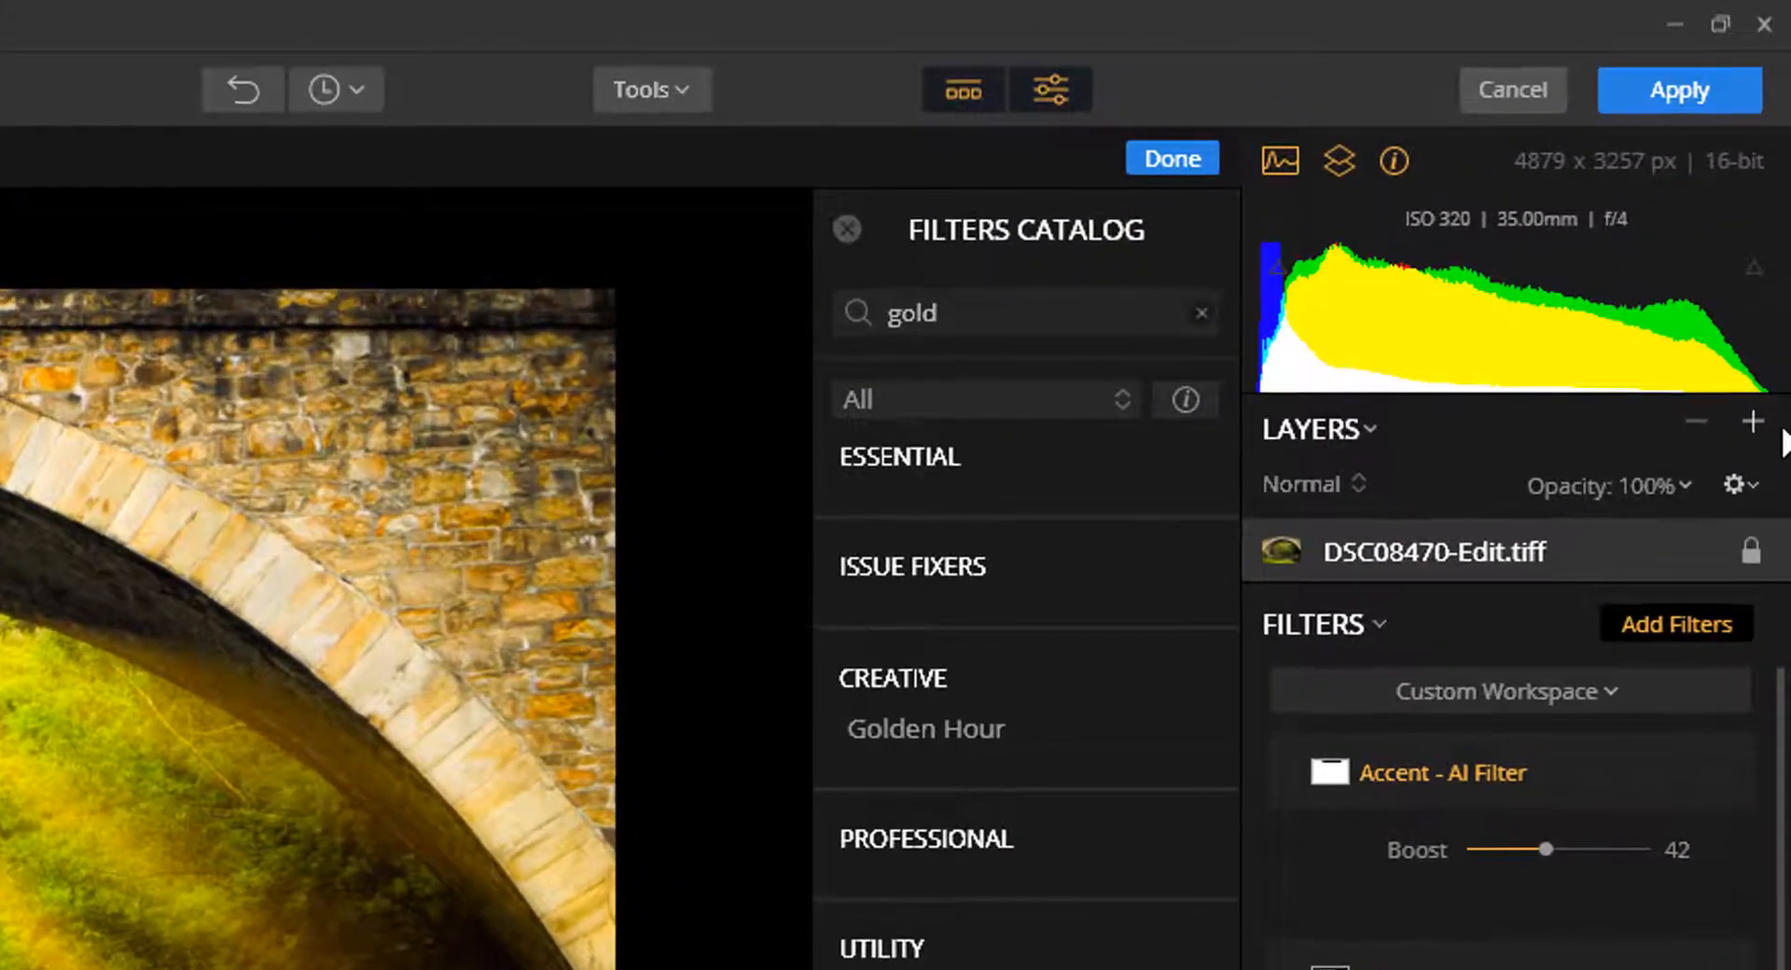
pyautogui.click(1753, 423)
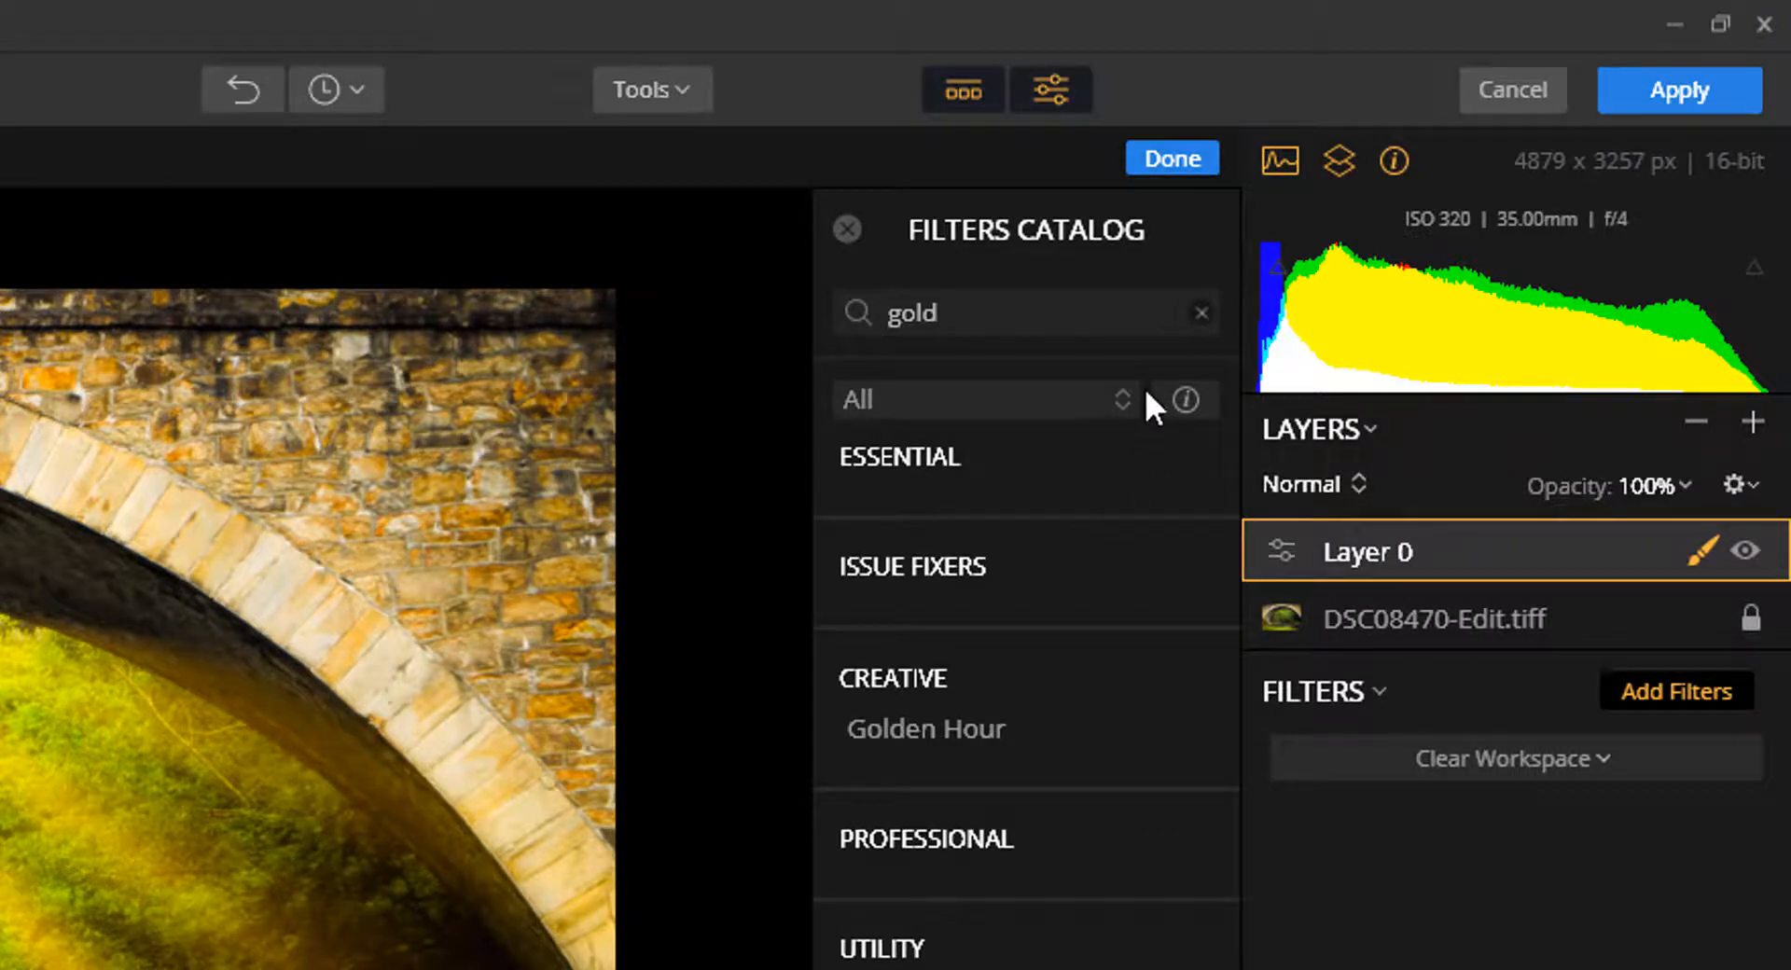
pyautogui.click(1199, 322)
pyautogui.click(1126, 318)
pyautogui.write('deta')
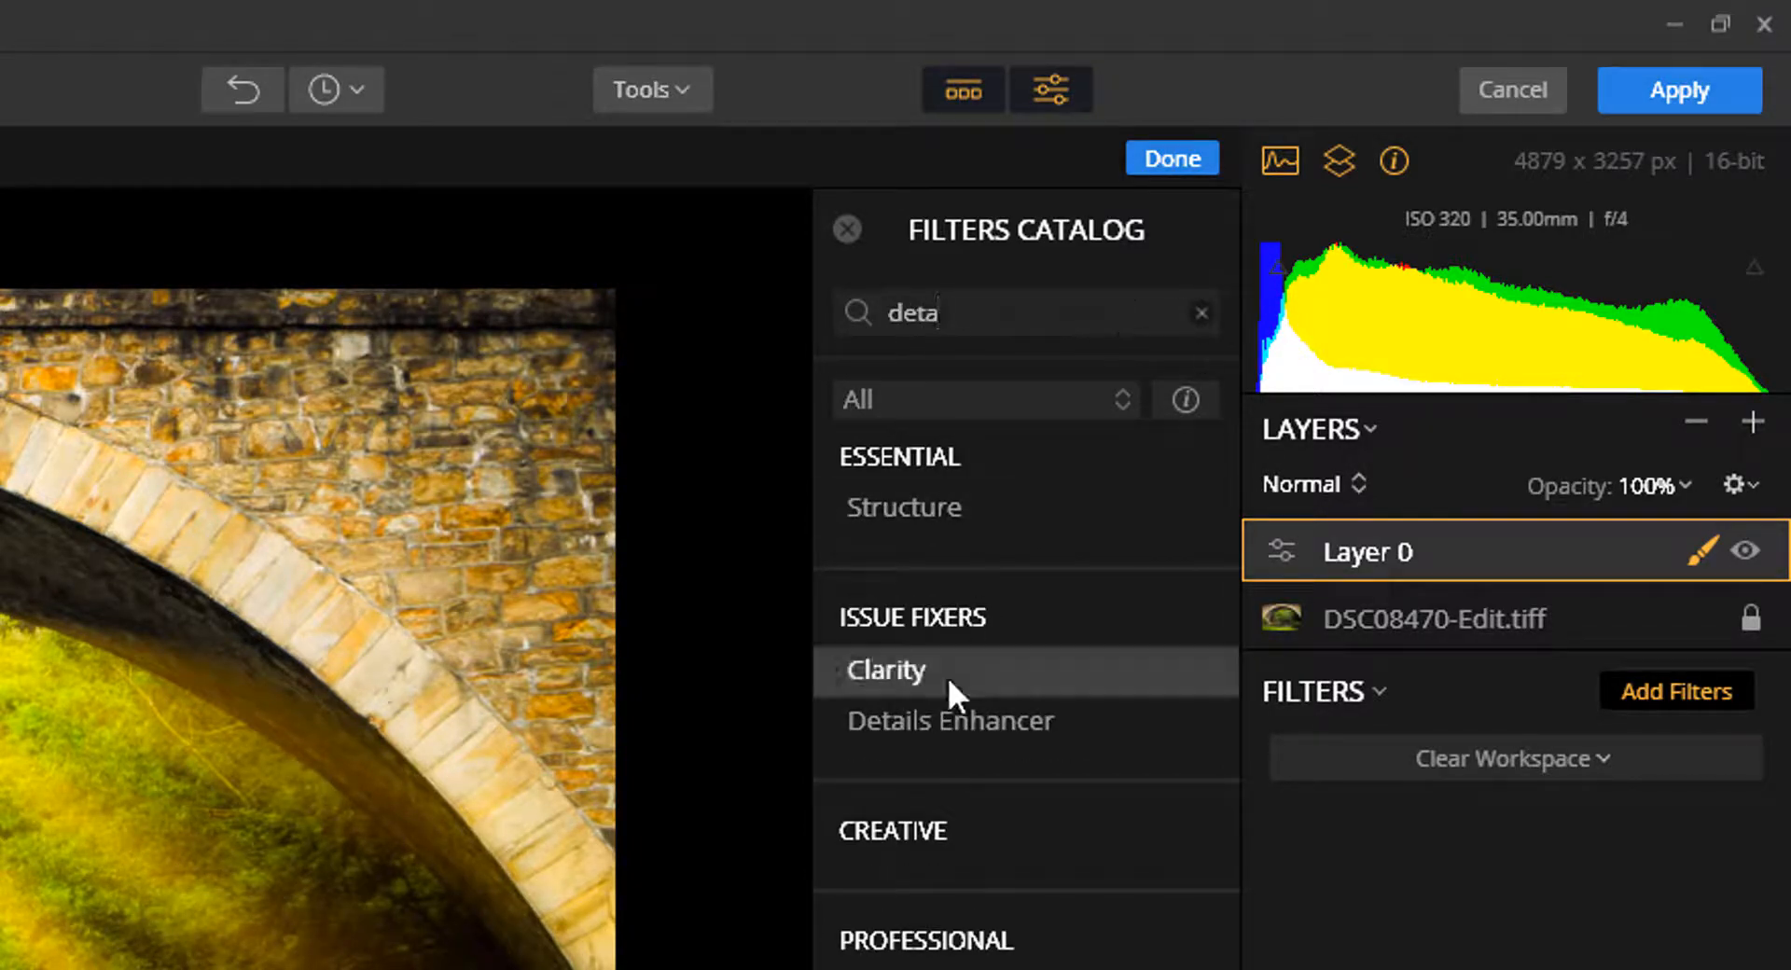
pyautogui.click(942, 711)
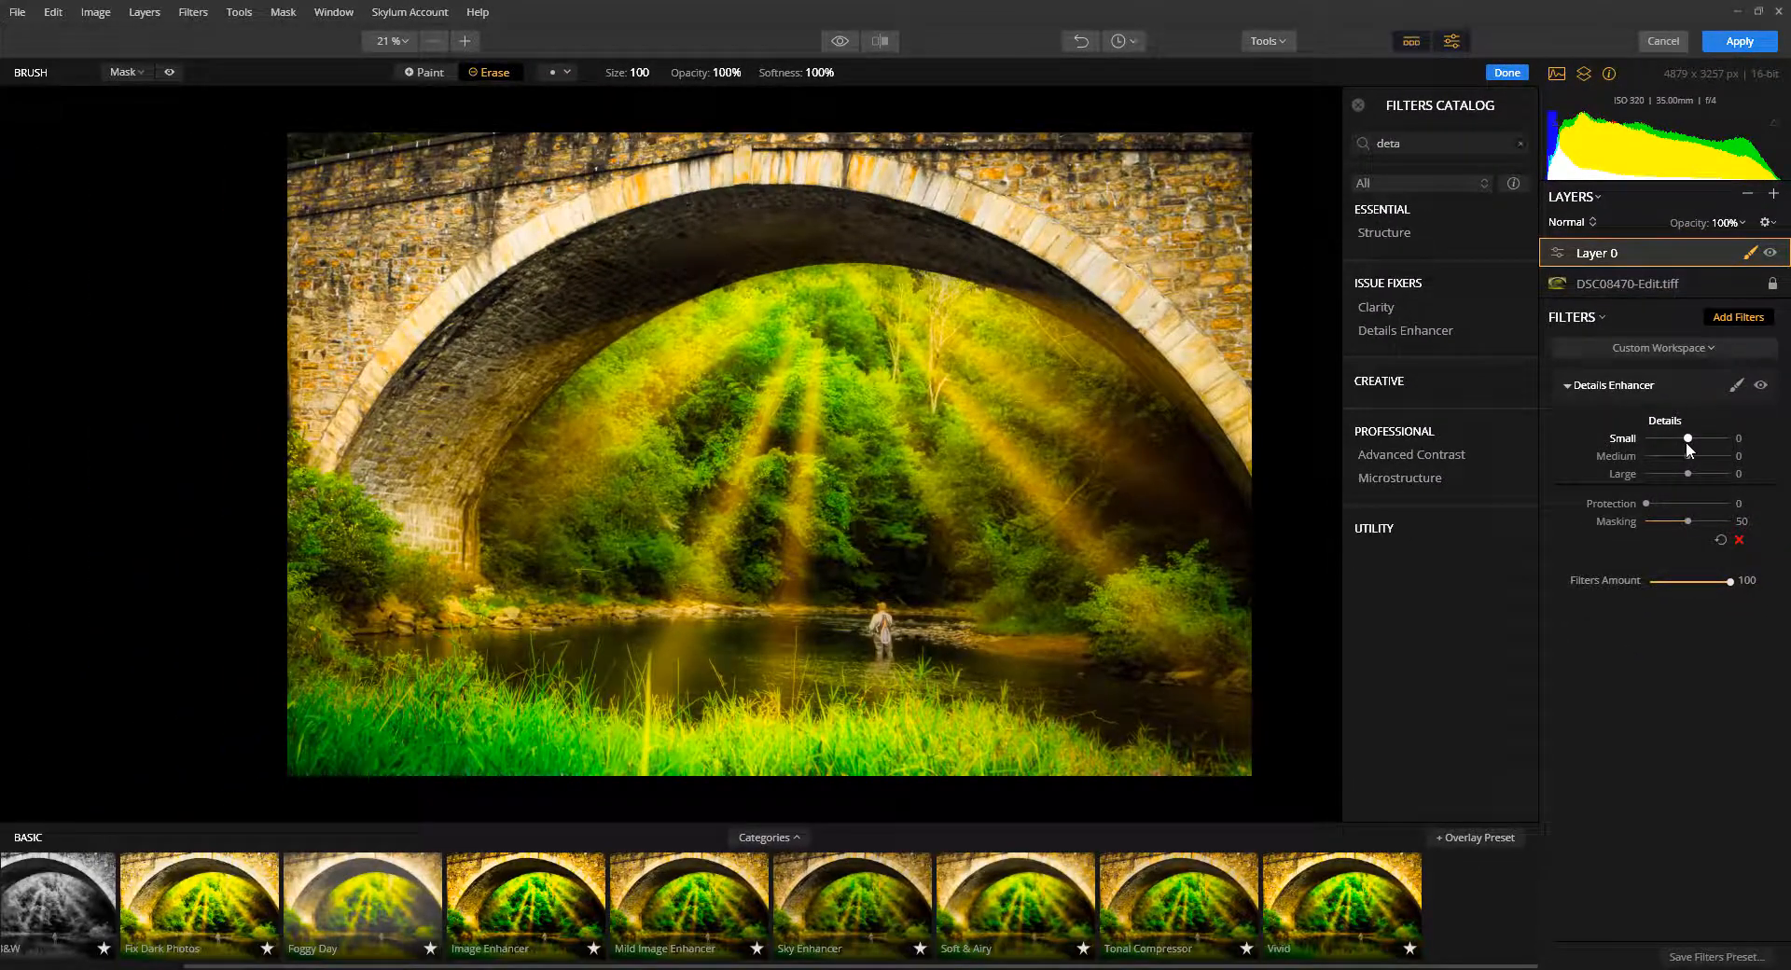
# Step: Set the Details Enhancer to Small 42, Medium 69 and Large 22, with a Filters Amount of 77 and the layer opacity at 99%
pyautogui.moveTo(1687, 443)
pyautogui.mouseDown()
pyautogui.moveTo(1716, 456)
pyautogui.moveTo(1697, 474)
pyautogui.mouseUp()
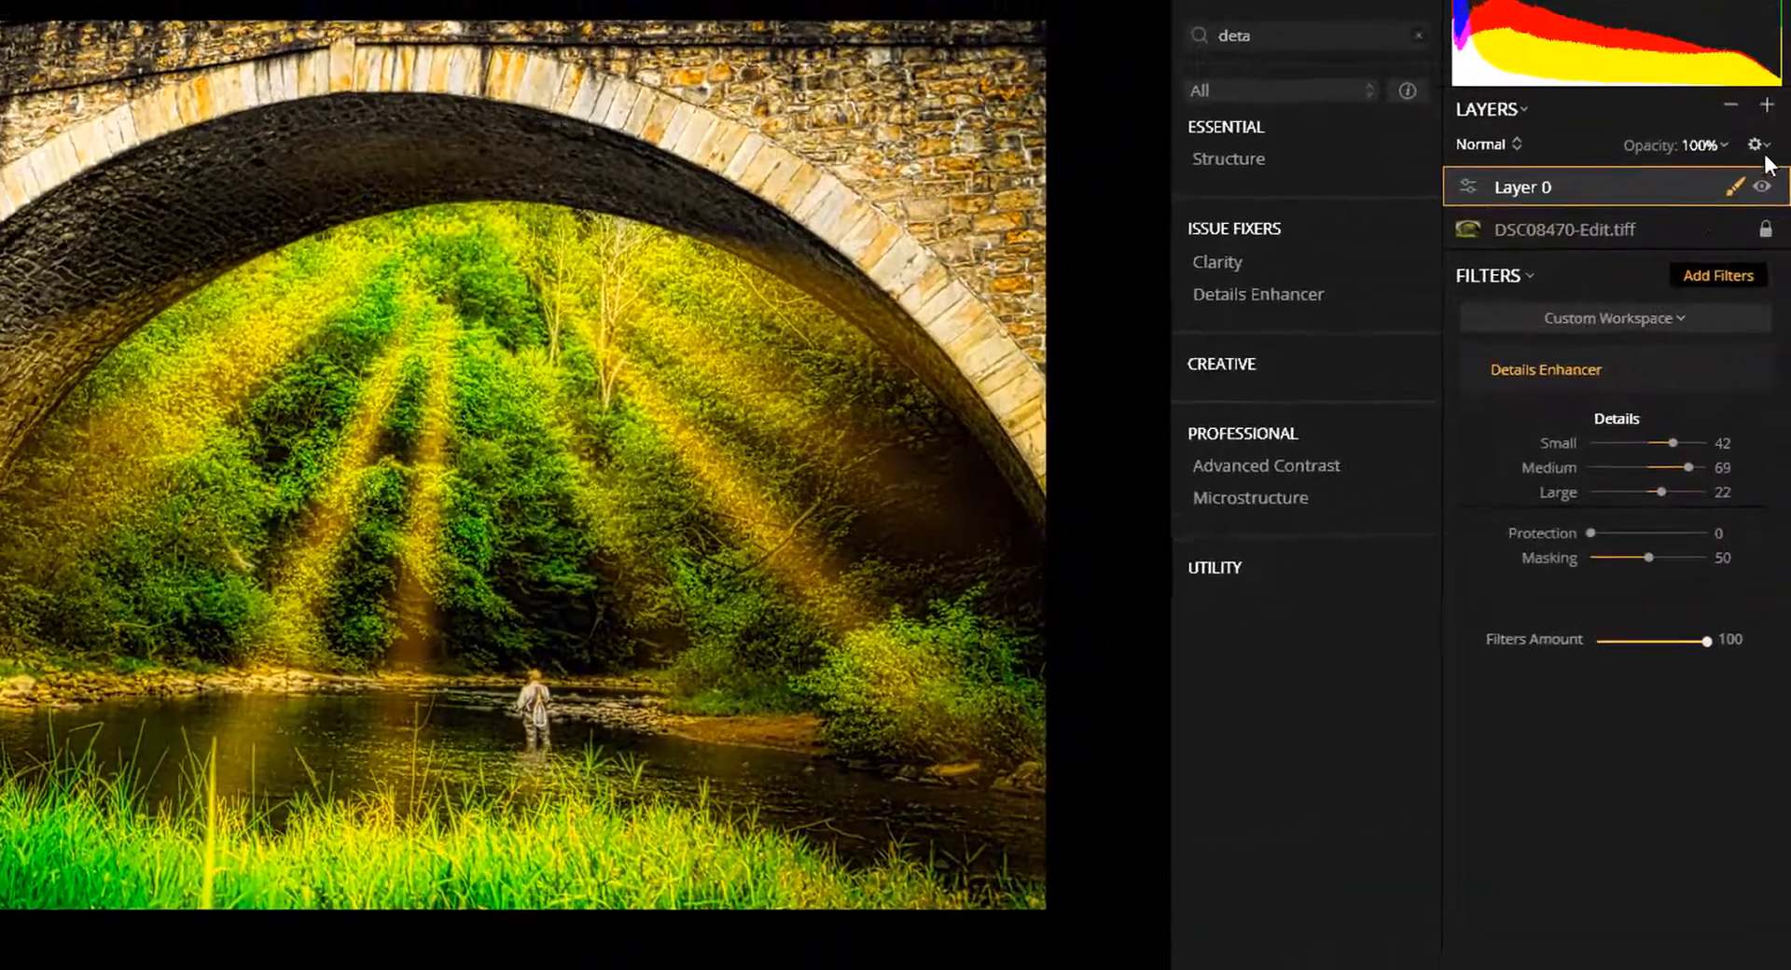
pyautogui.moveTo(1688, 639); pyautogui.dragTo(1659, 651)
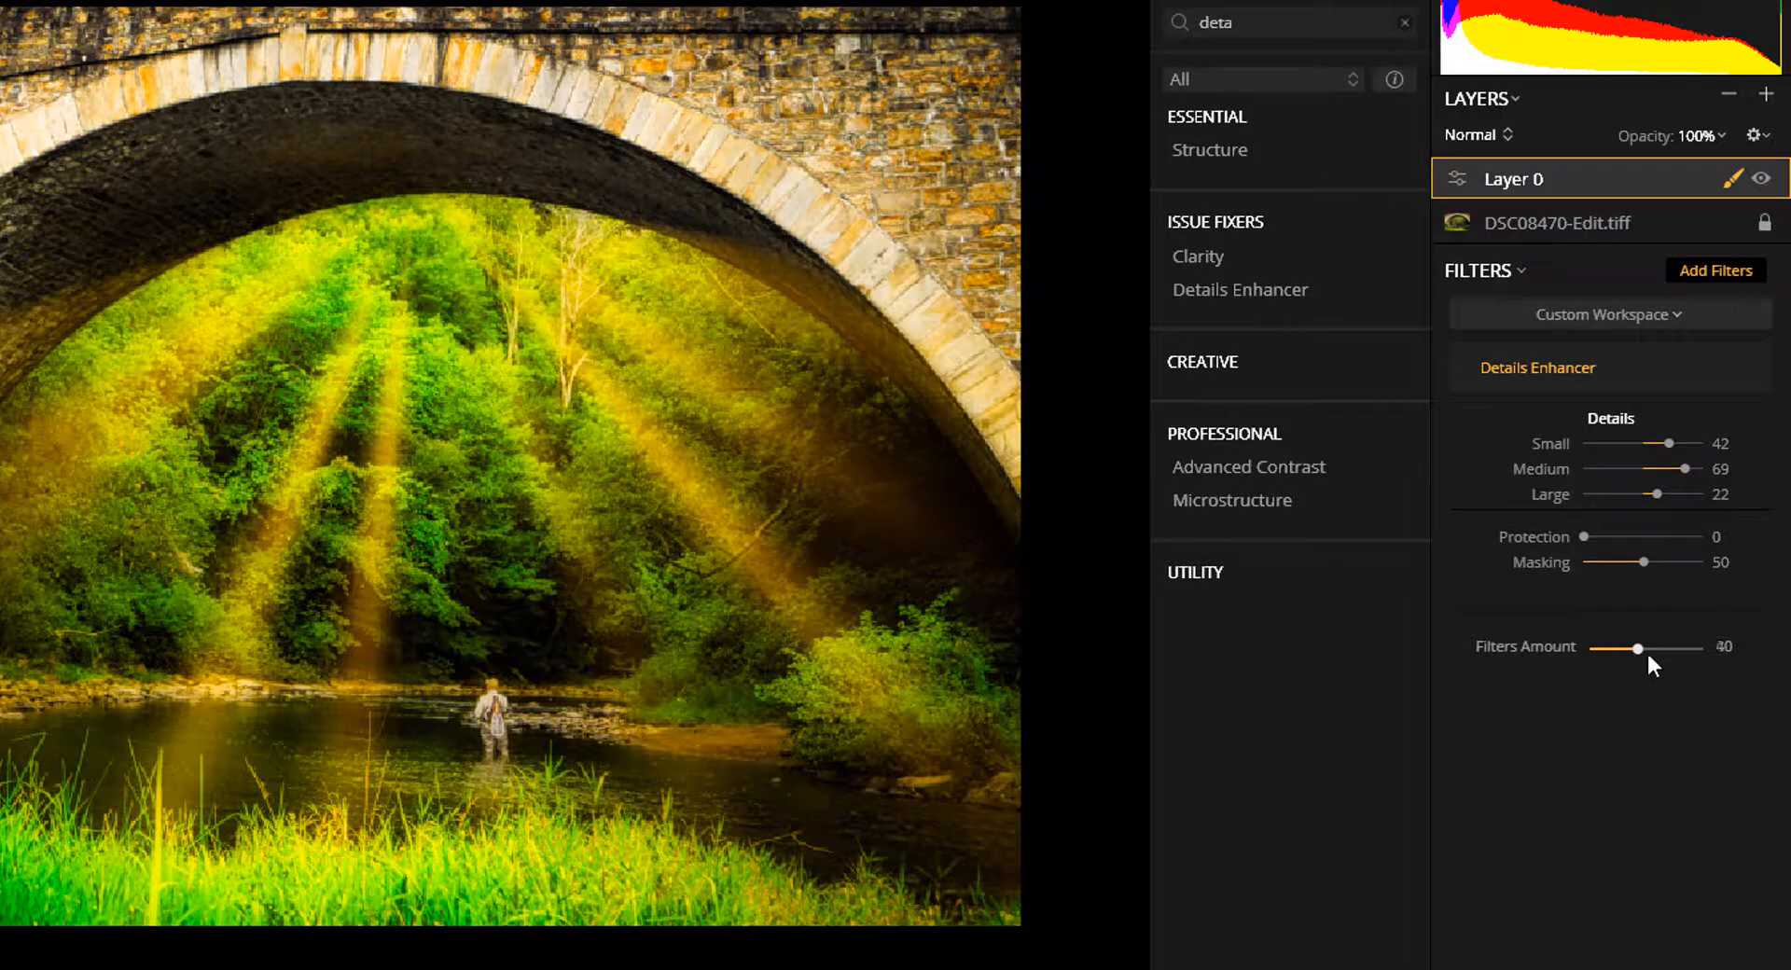
pyautogui.click(1753, 134)
pyautogui.click(1688, 141)
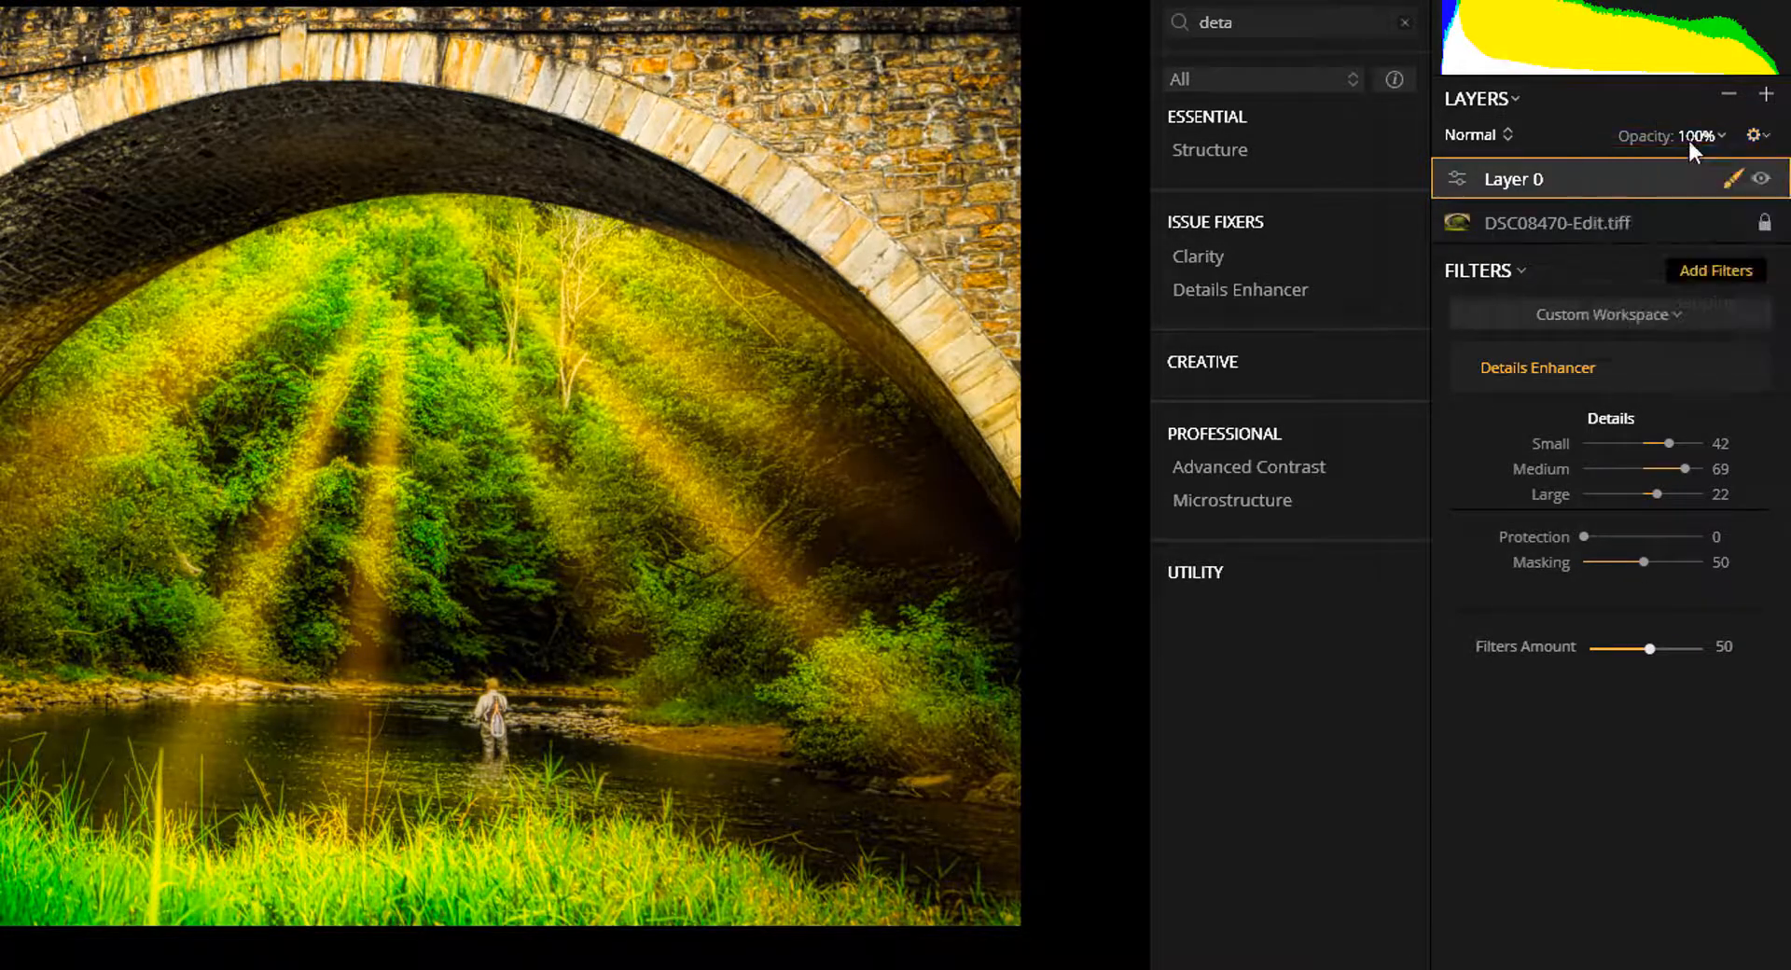
pyautogui.click(1723, 136)
pyautogui.moveTo(1762, 178)
pyautogui.mouseDown()
pyautogui.moveTo(1725, 176)
pyautogui.moveTo(1783, 183)
pyautogui.moveTo(1695, 177)
pyautogui.moveTo(1777, 177)
pyautogui.mouseUp()
pyautogui.moveTo(1648, 648); pyautogui.dragTo(1677, 648)
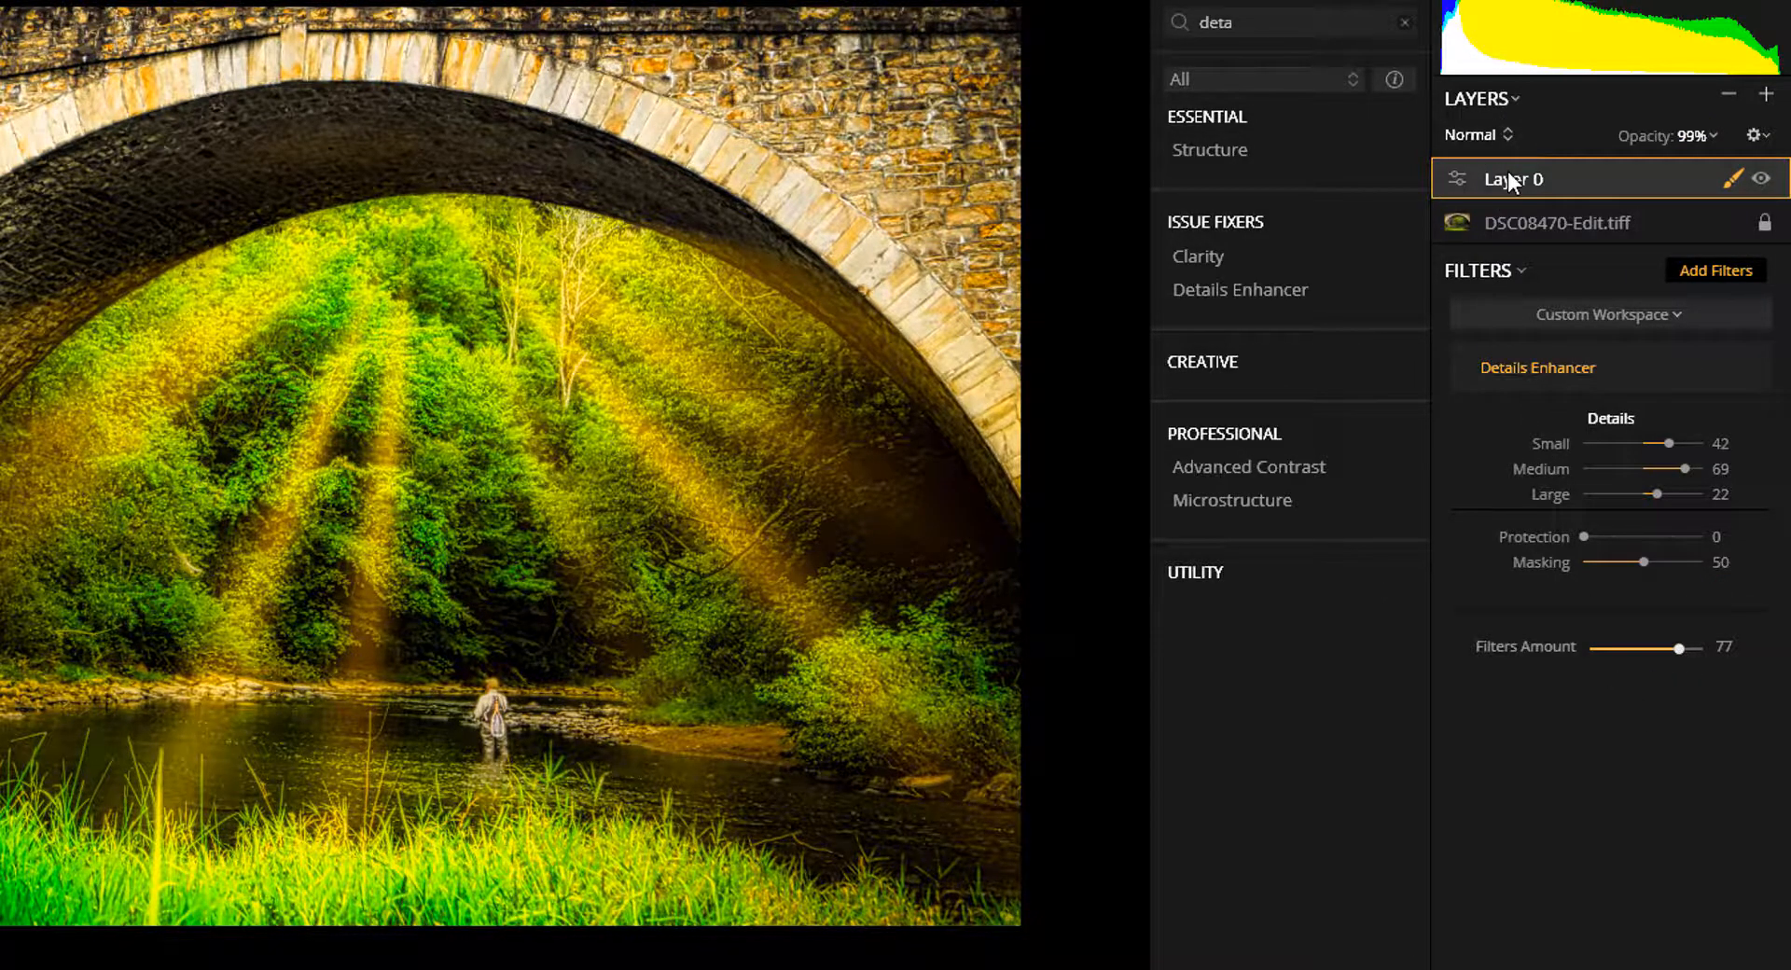
# Step: Try the Darken, Multiply and Color Burn blend modes on the Details Enhancer adjustment layer
pyautogui.click(1507, 135)
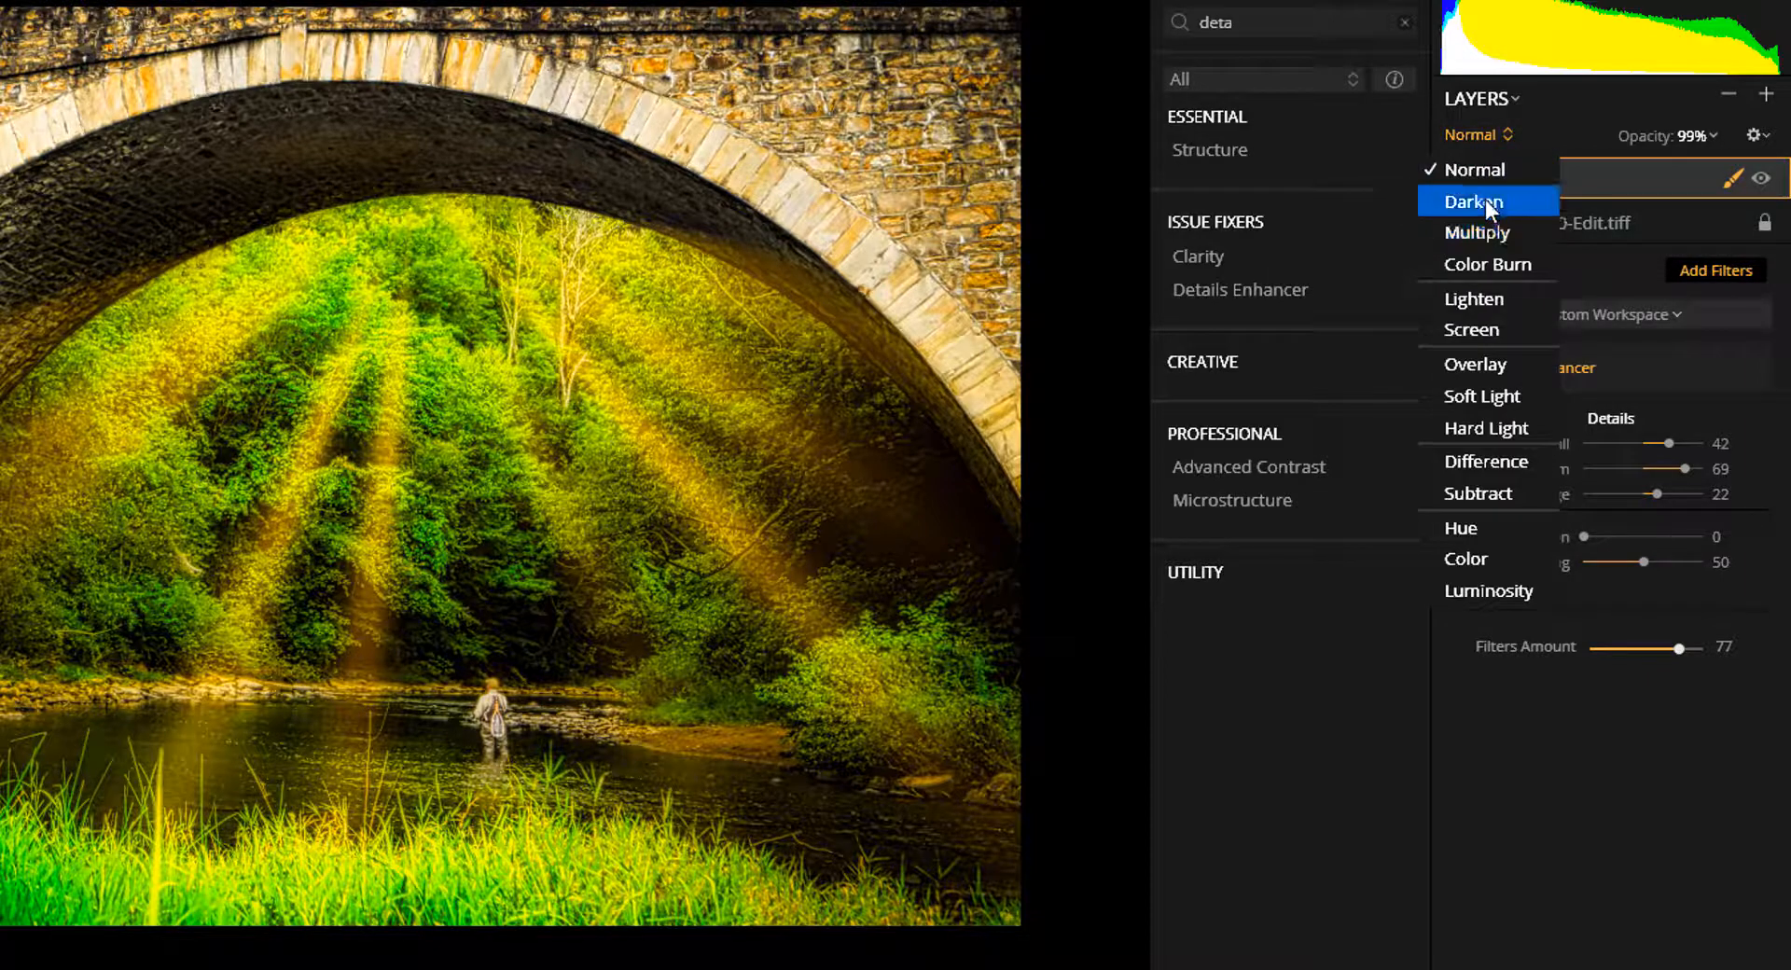
pyautogui.click(1484, 200)
pyautogui.click(1492, 132)
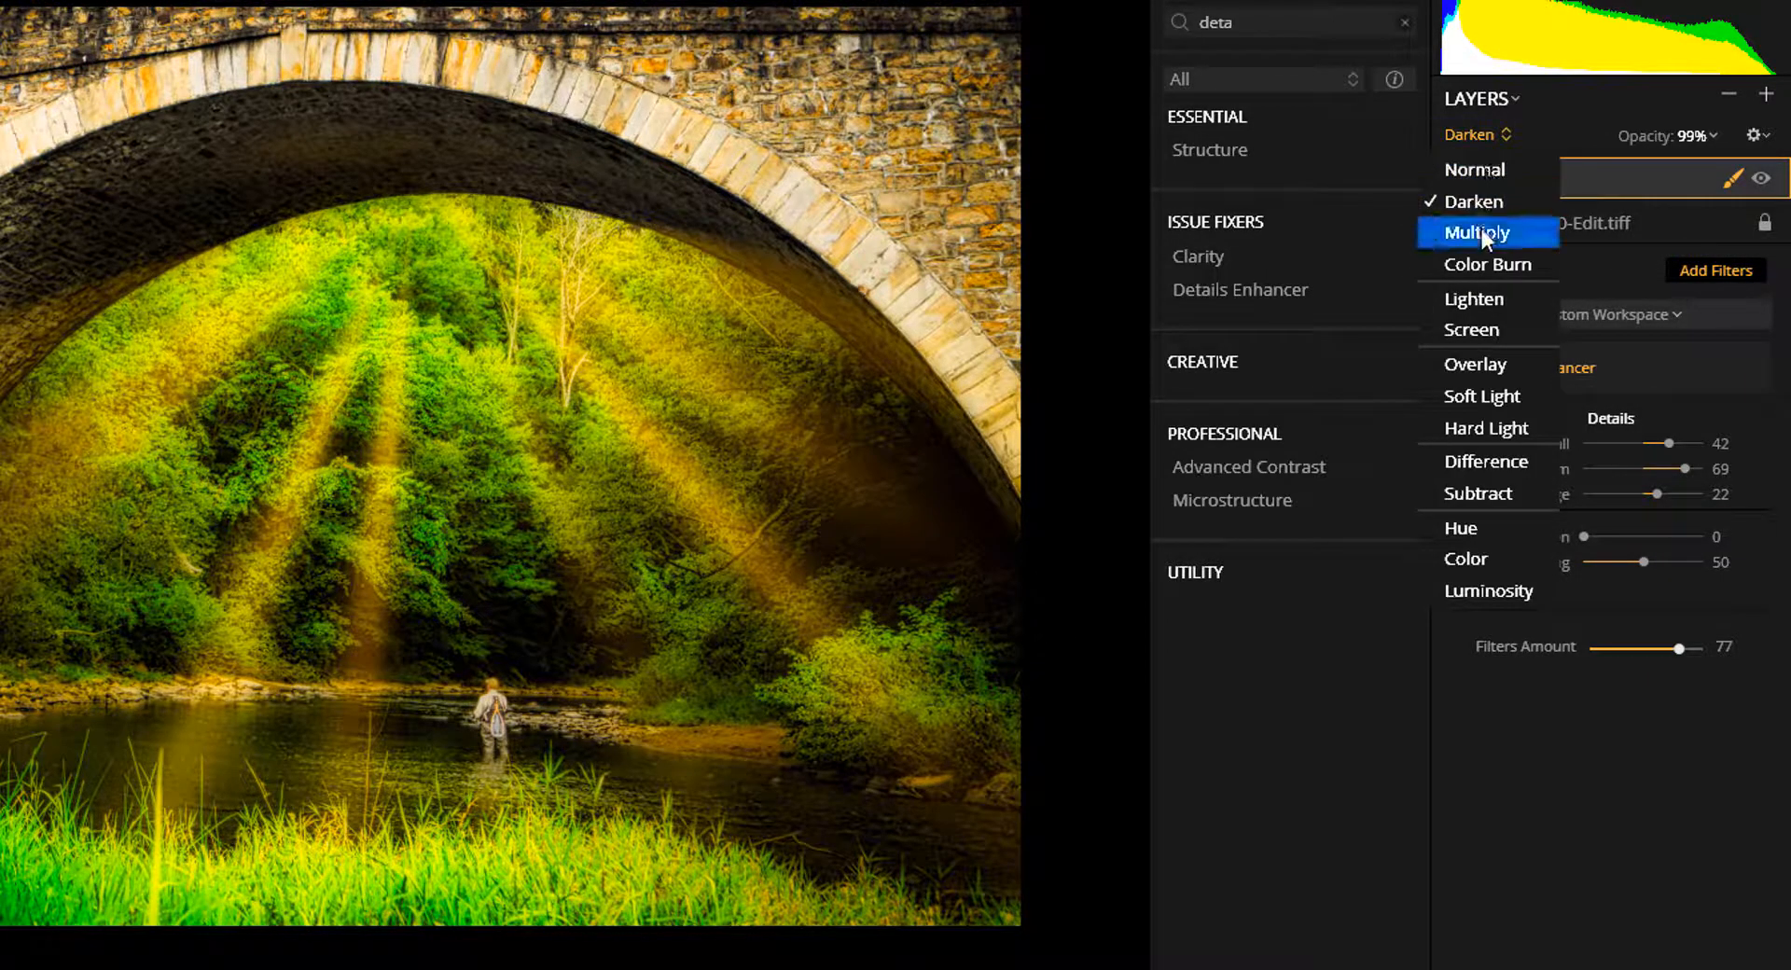
pyautogui.click(1482, 228)
pyautogui.click(1534, 190)
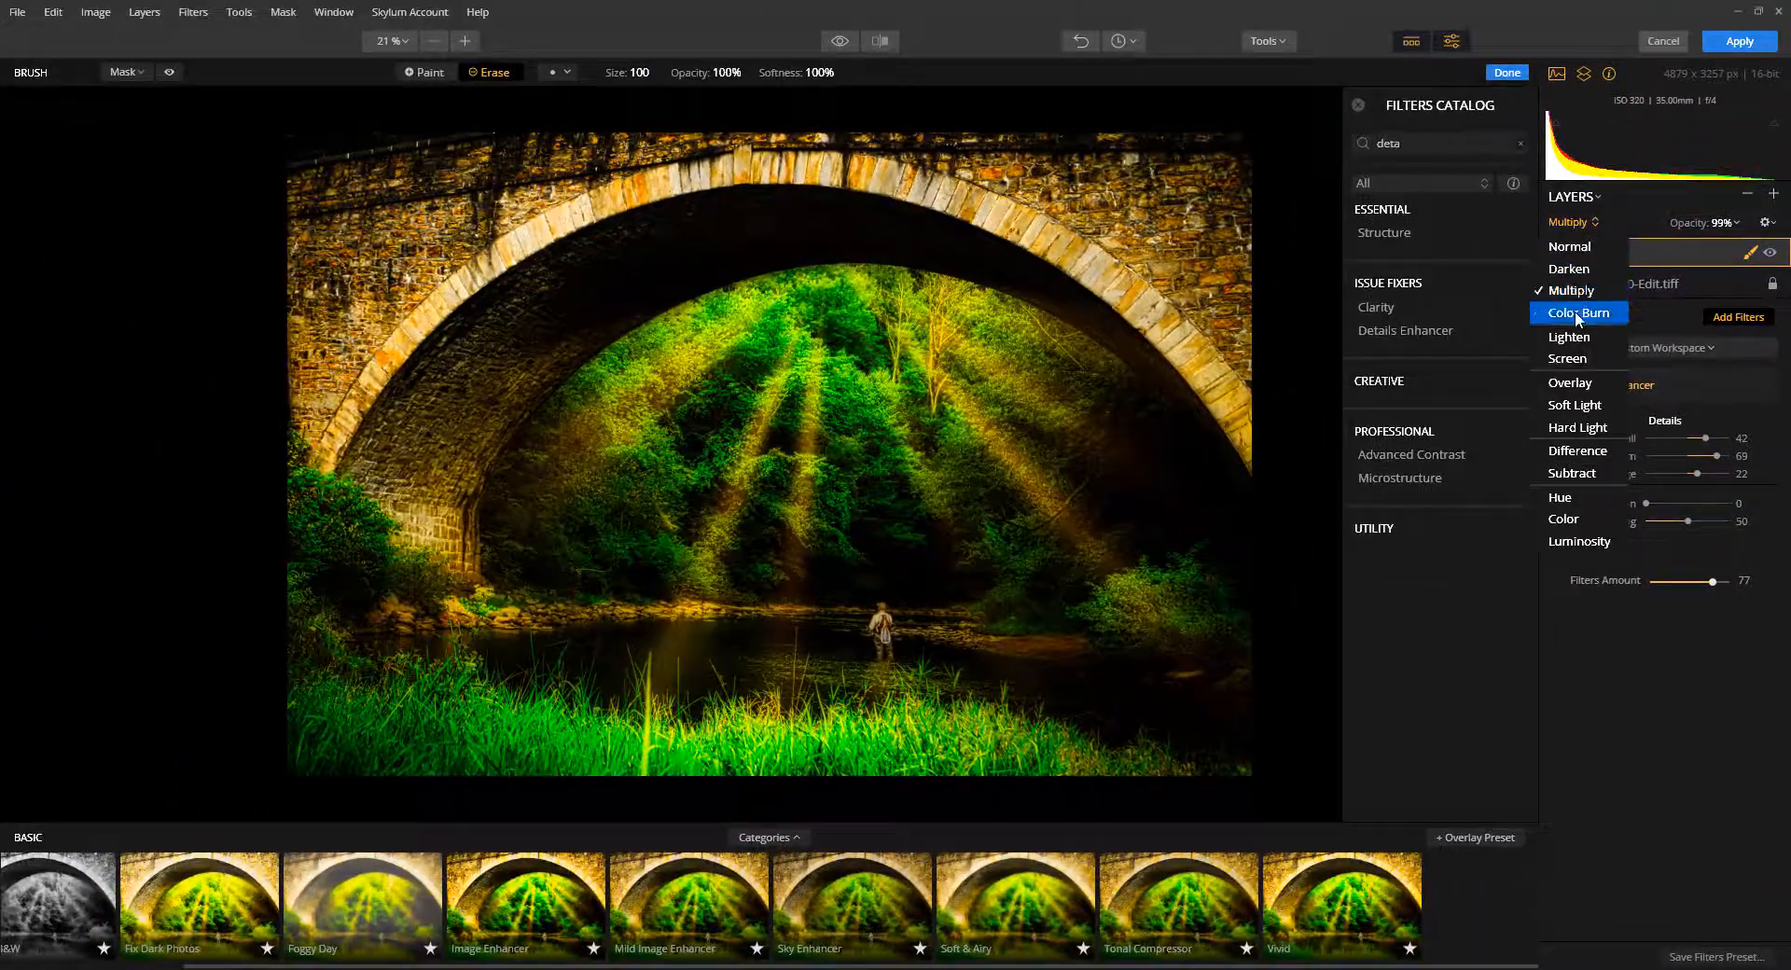
pyautogui.click(1574, 310)
# Step: Try the Lighten, Screen, Overlay and Soft Light blend modes on the Details Enhancer adjustment layer
pyautogui.click(1585, 224)
pyautogui.click(1570, 340)
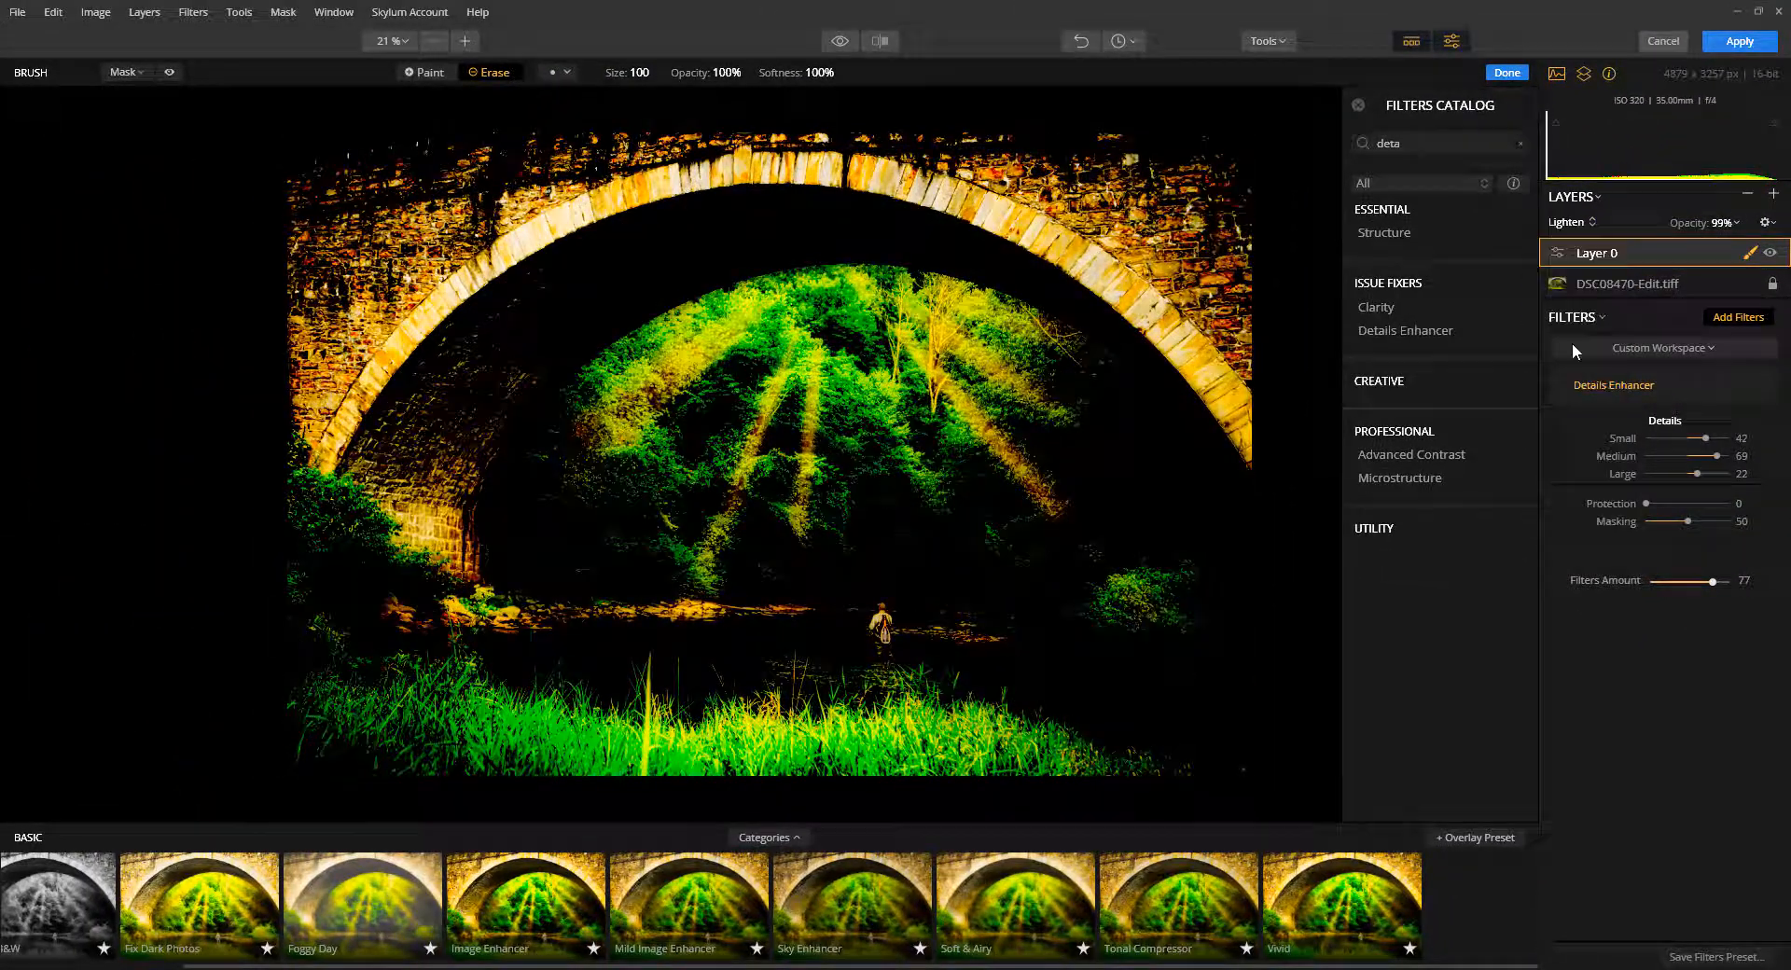
pyautogui.click(1585, 224)
pyautogui.click(1565, 361)
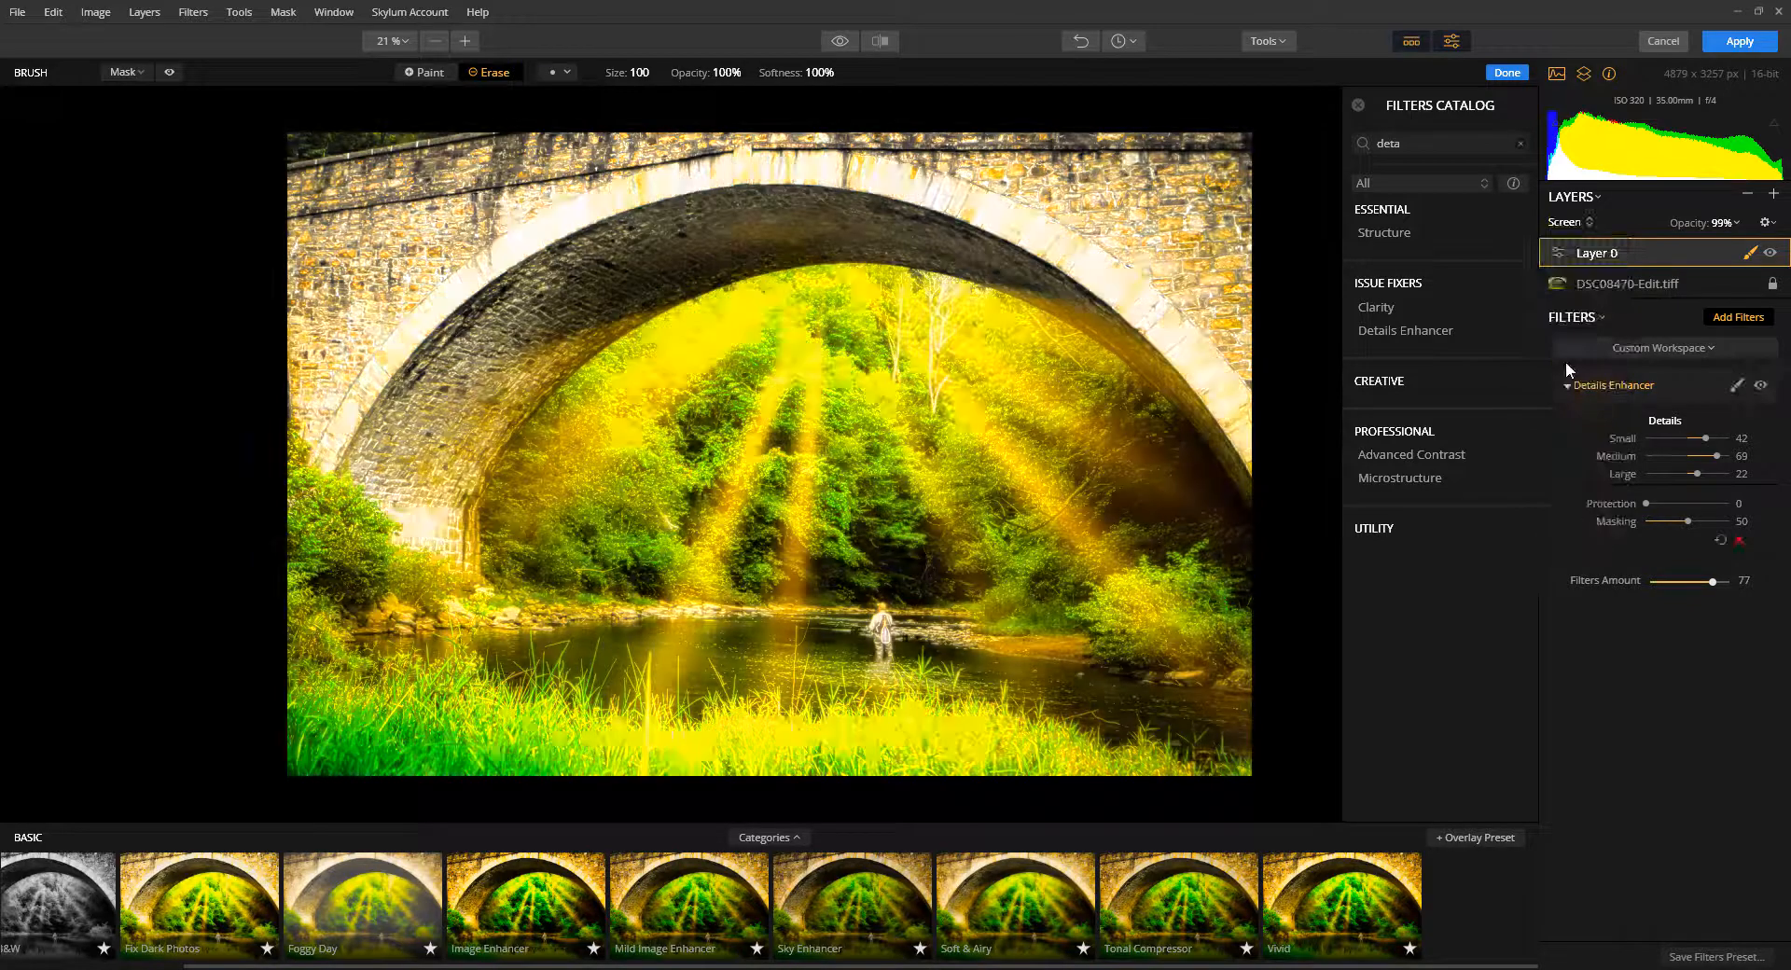
pyautogui.click(1581, 221)
pyautogui.click(1580, 384)
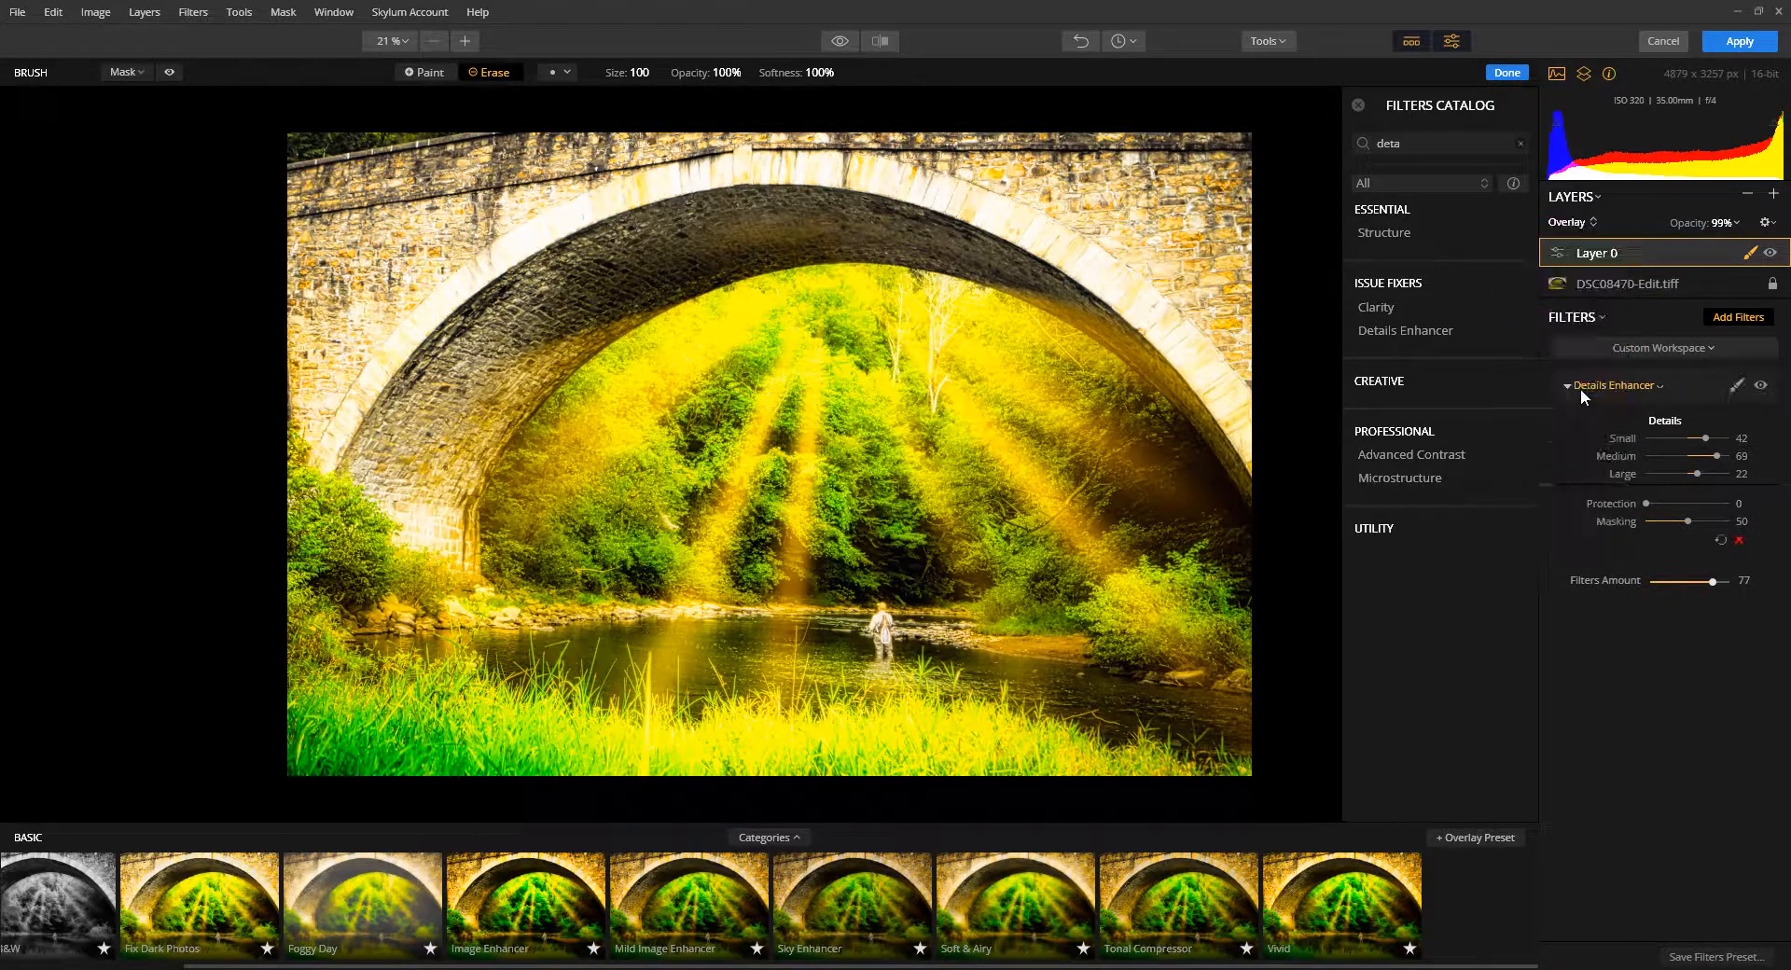
pyautogui.click(1581, 222)
pyautogui.click(1575, 405)
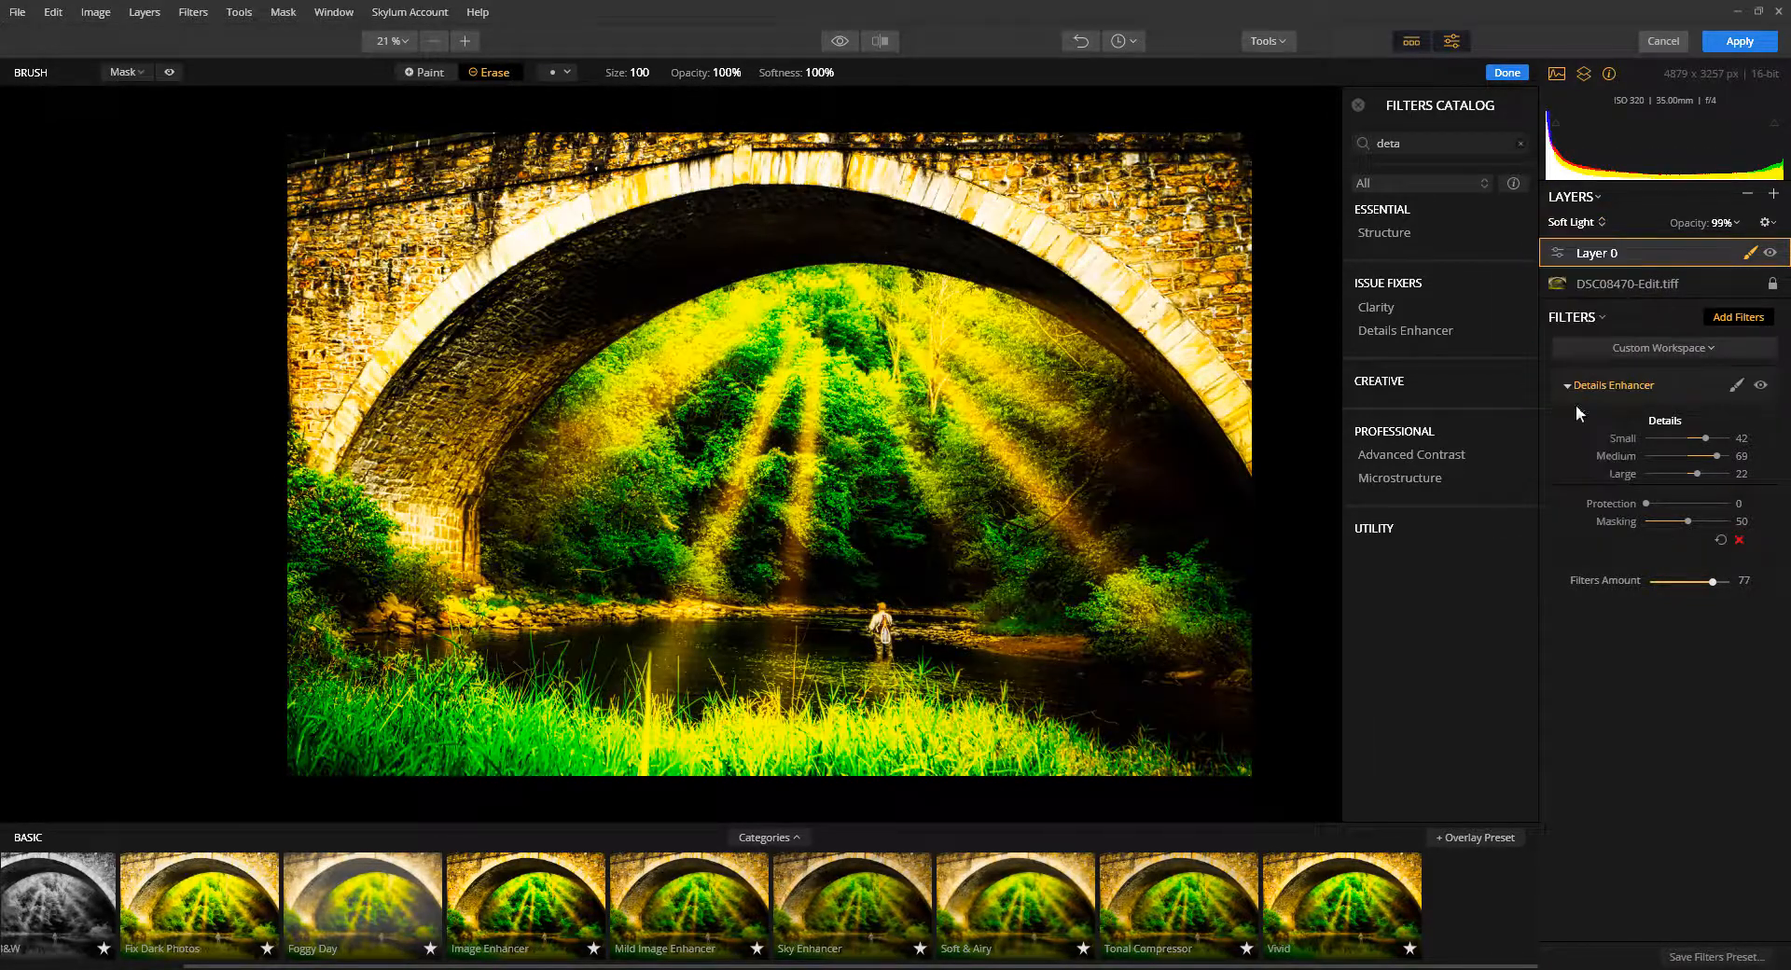
# Step: Try the Difference blend mode on the Details Enhancer layer, and return the layer to Normal
pyautogui.click(1593, 224)
pyautogui.click(1565, 453)
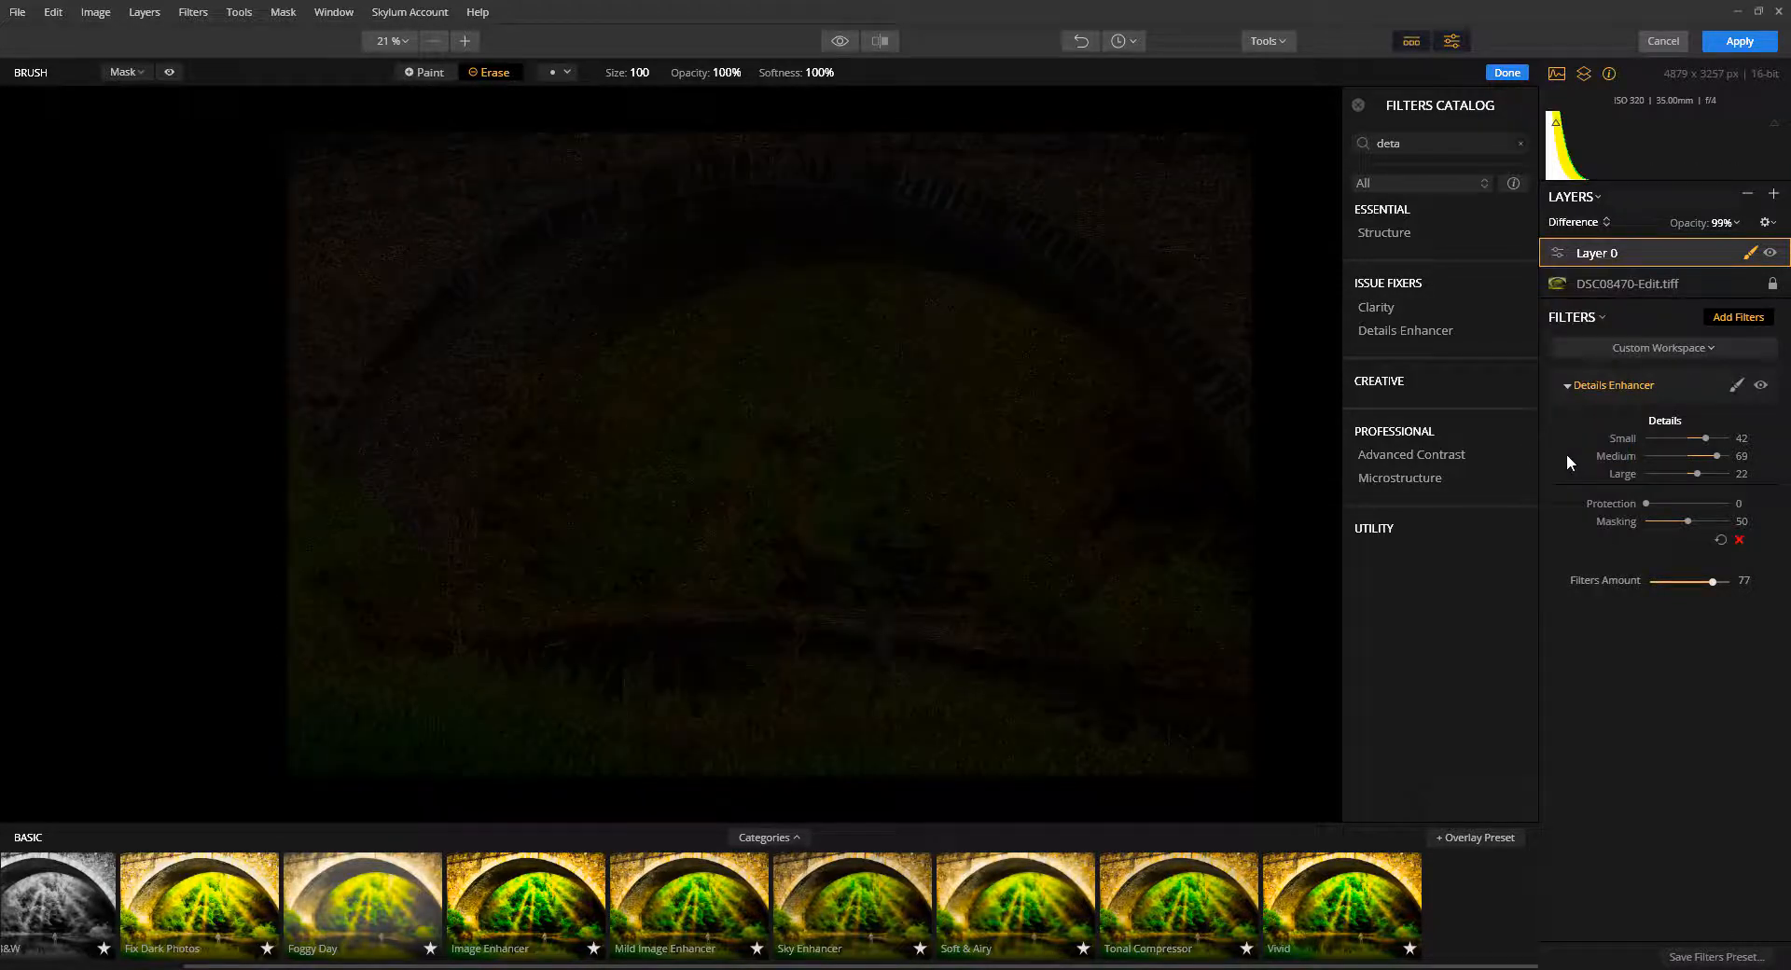
pyautogui.click(1576, 228)
pyautogui.click(1584, 453)
pyautogui.click(1578, 224)
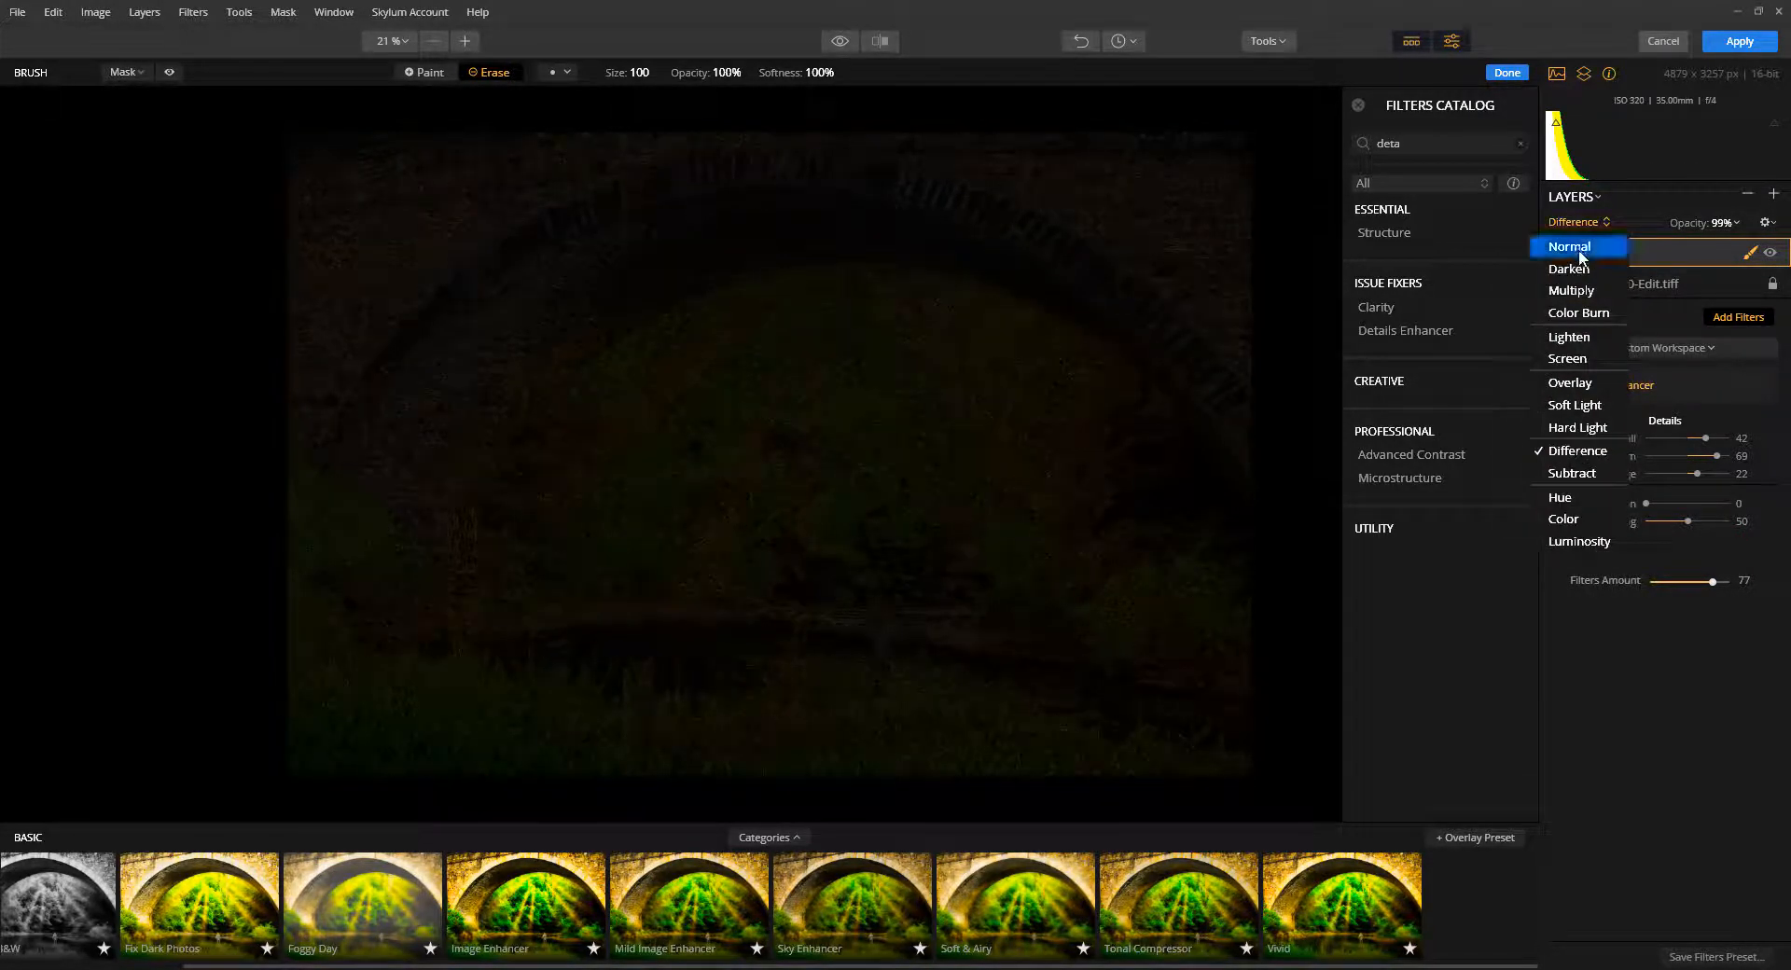
pyautogui.click(1581, 245)
# Step: Set the Details Enhancer layer's blend mode to Darken, and check the base photo layer's filters before reselecting the adjustment layer
pyautogui.click(1574, 223)
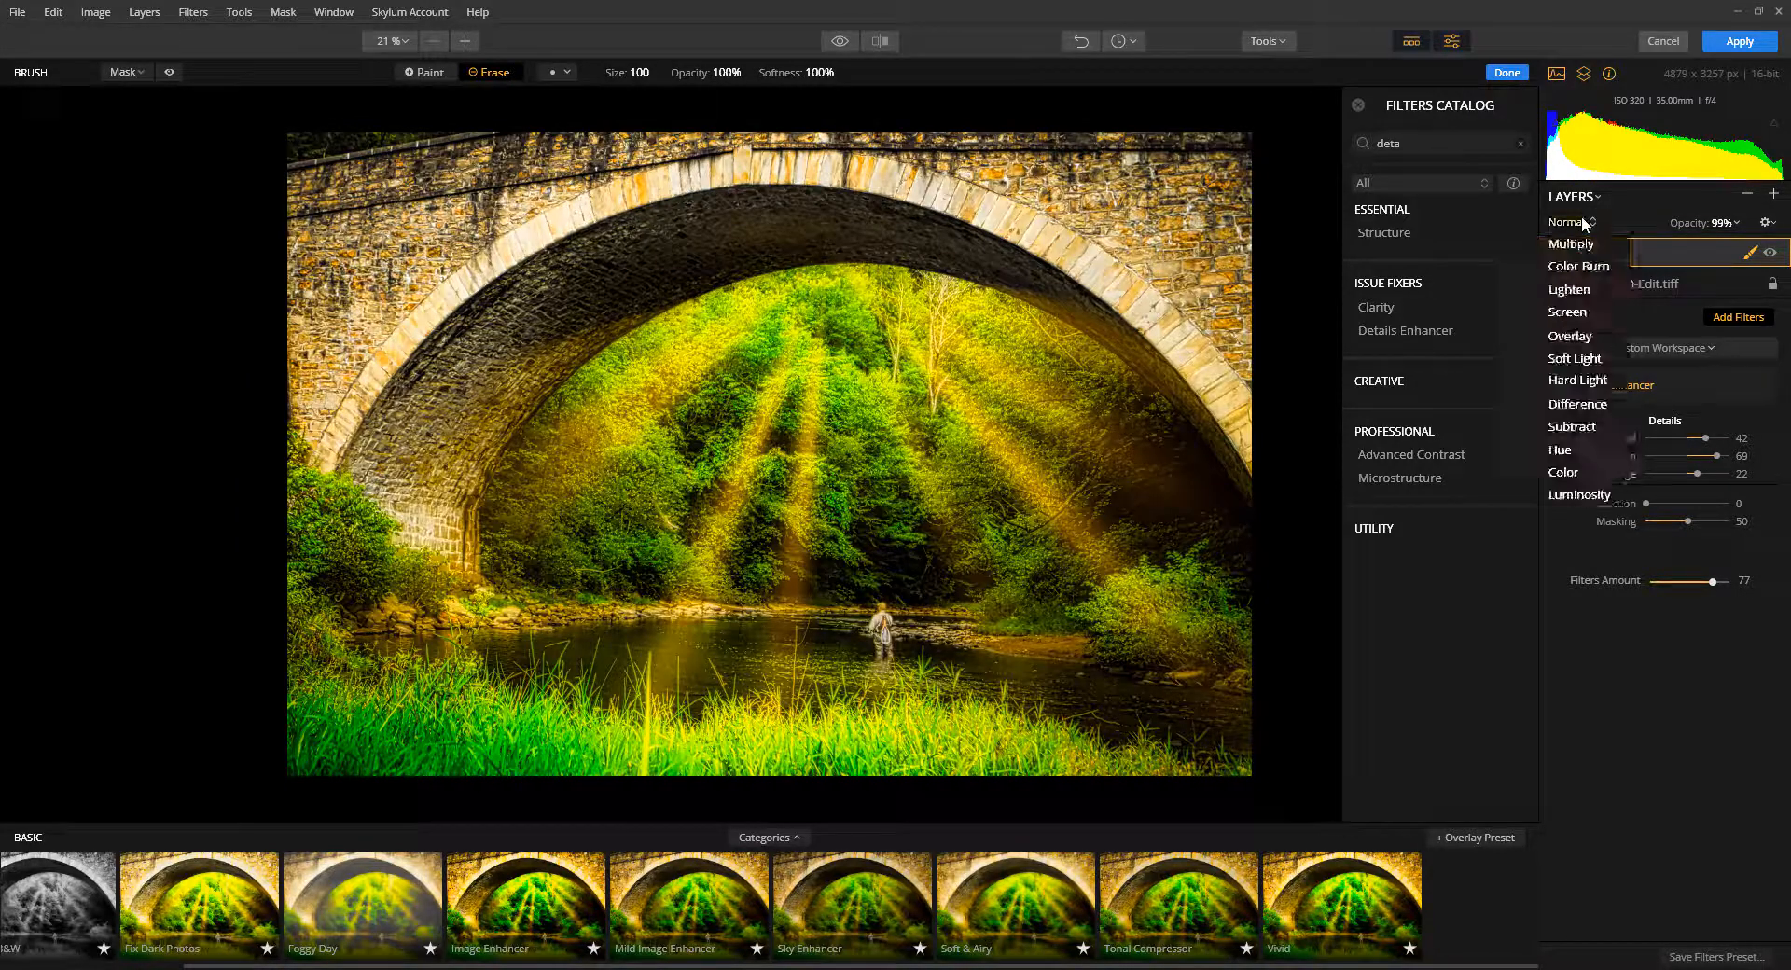
pyautogui.click(1570, 273)
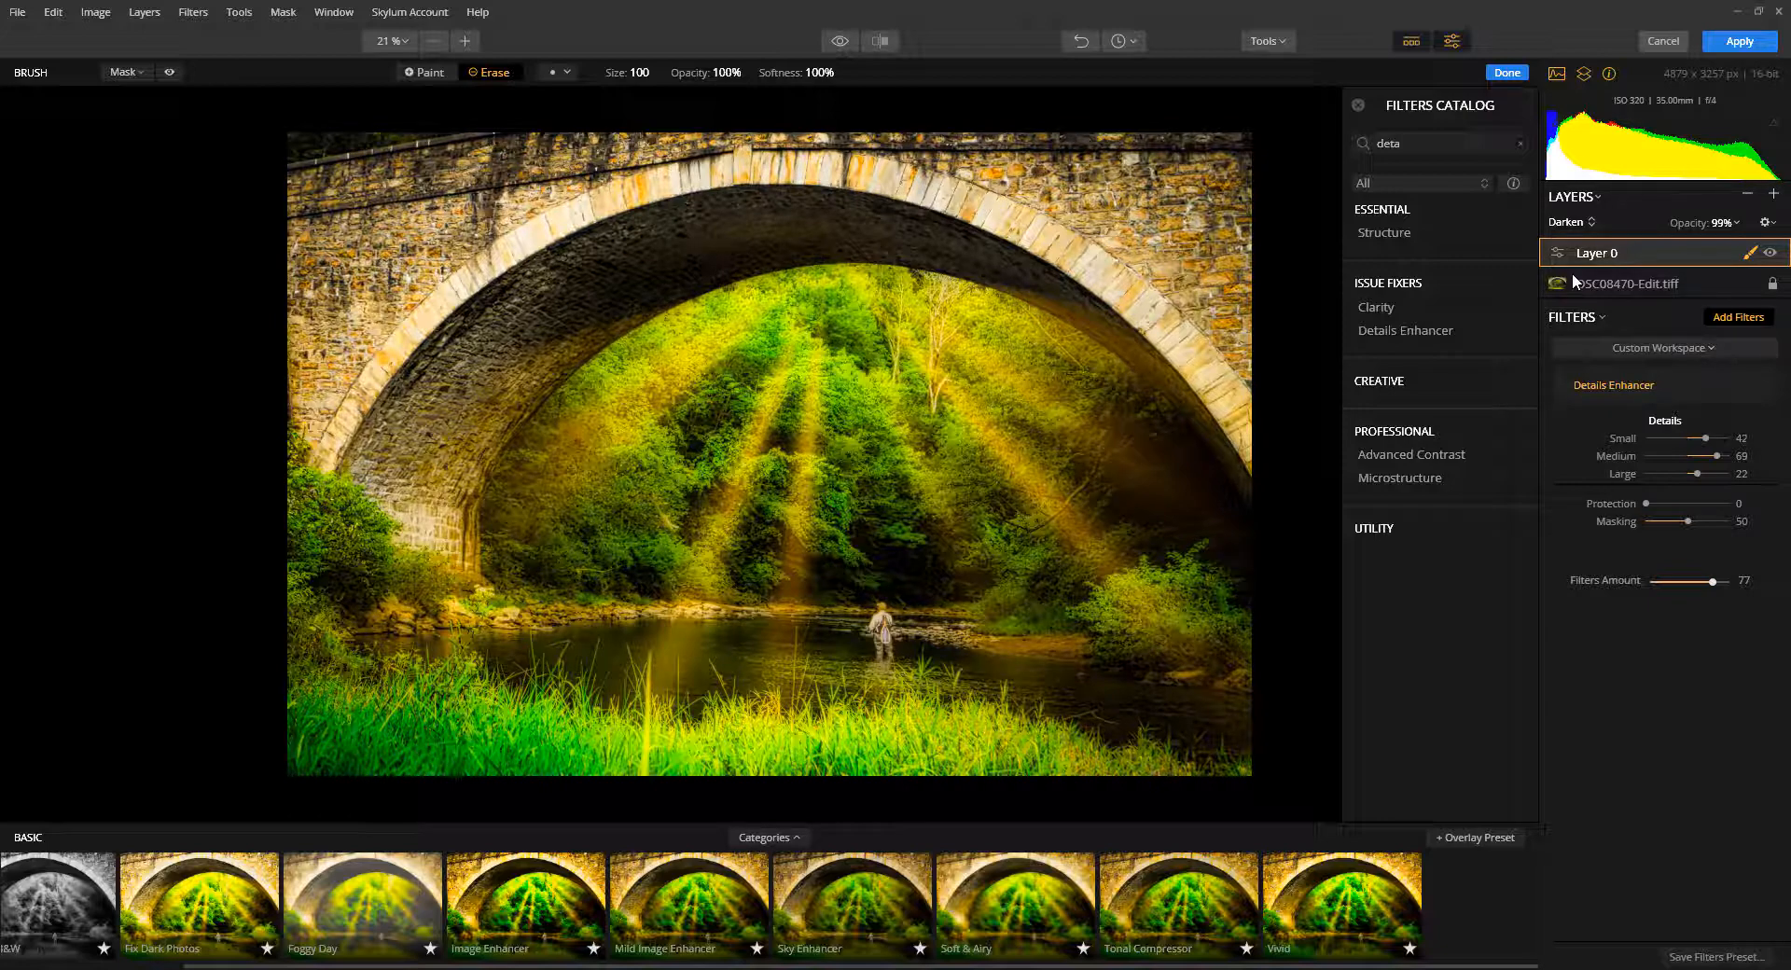
pyautogui.click(1613, 282)
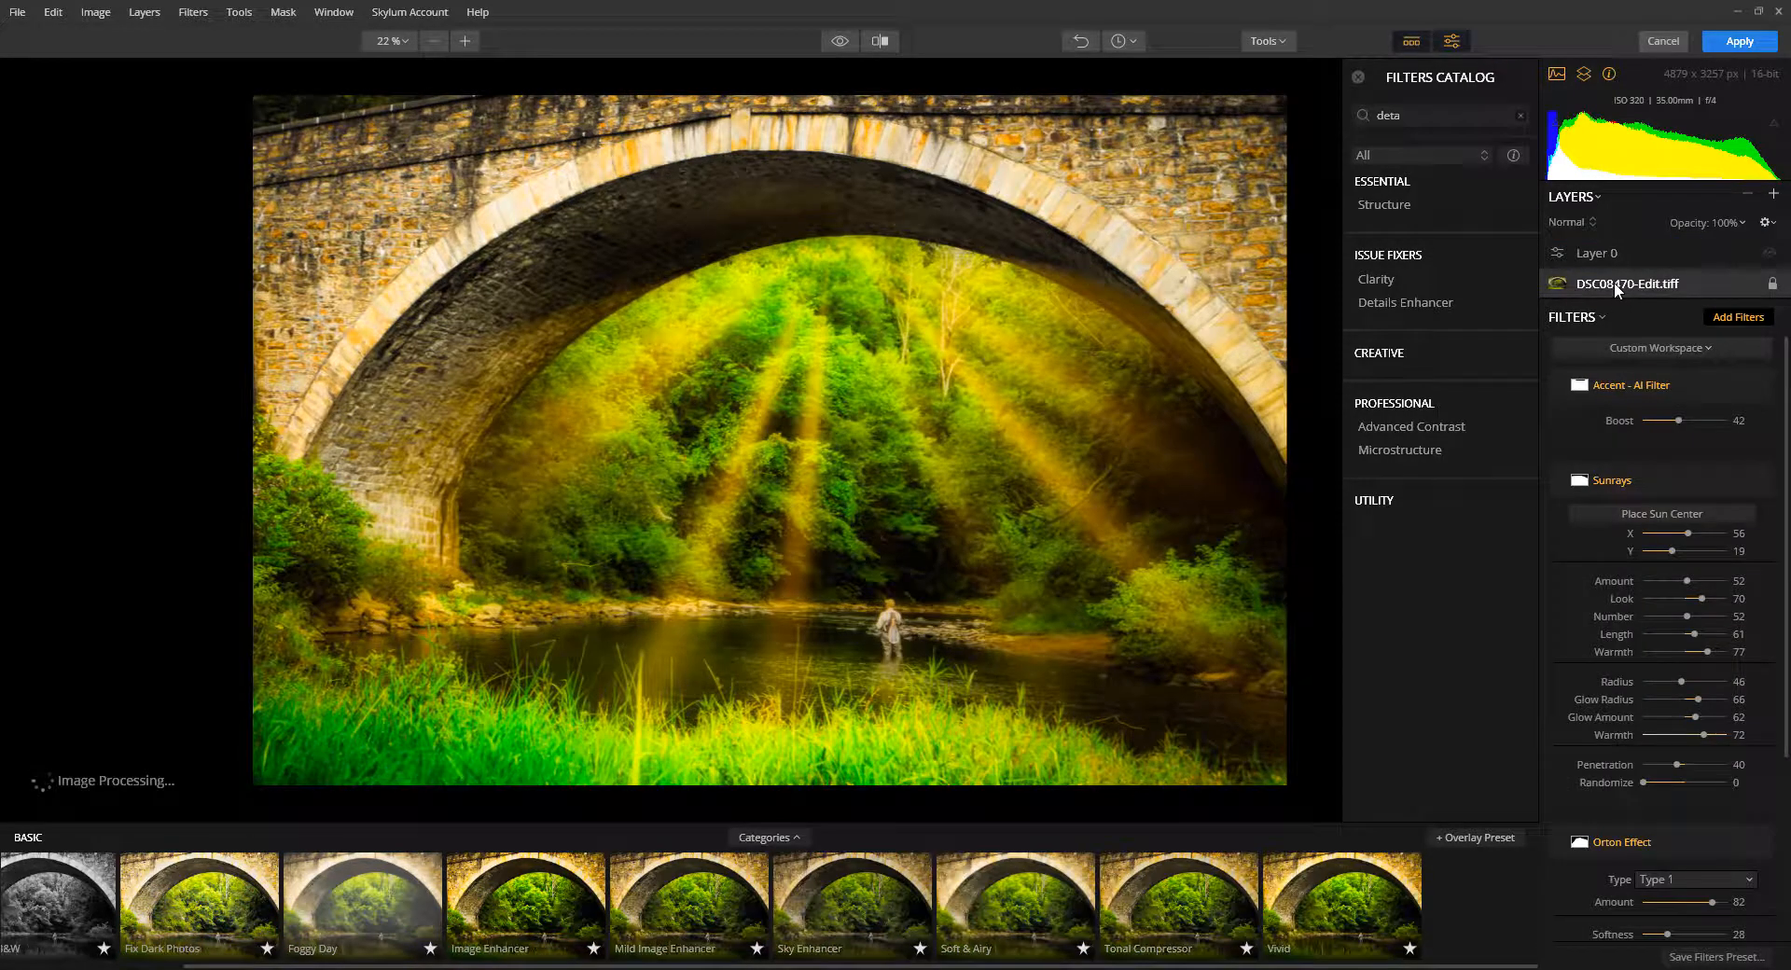
pyautogui.click(1614, 258)
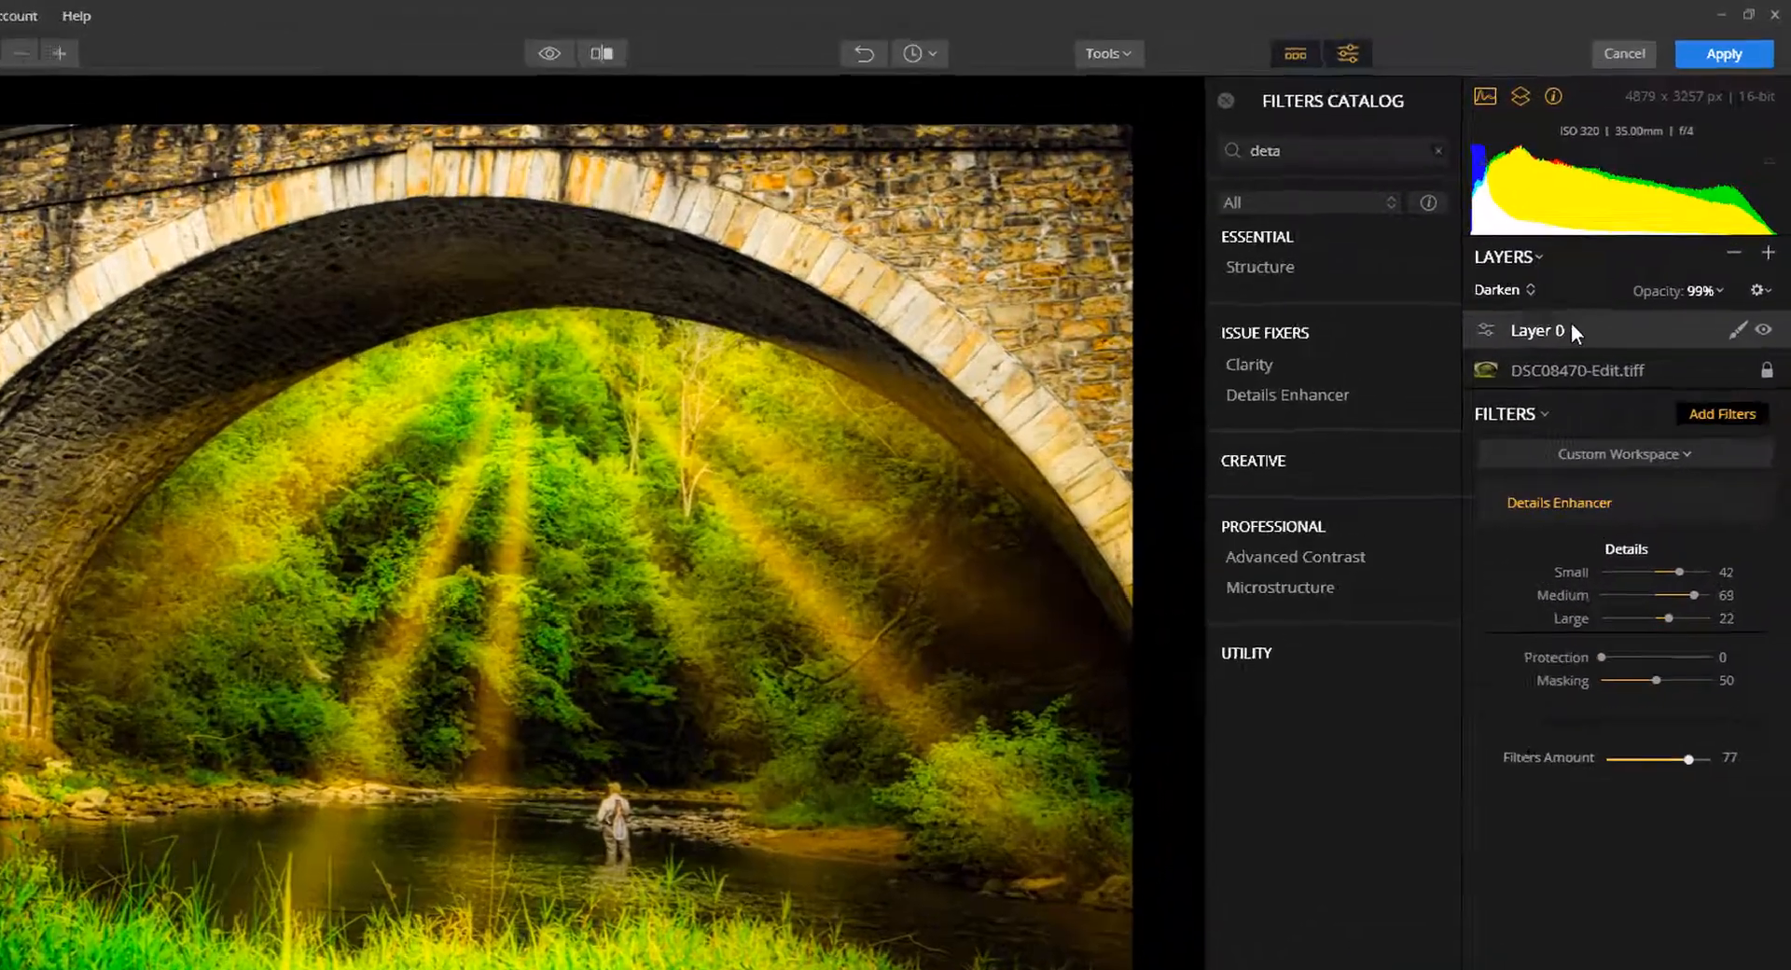
# Step: Add another adjustment layer on top of the stack, and search the filters catalog for "vig" to add the Vignette filter to it
pyautogui.click(1768, 252)
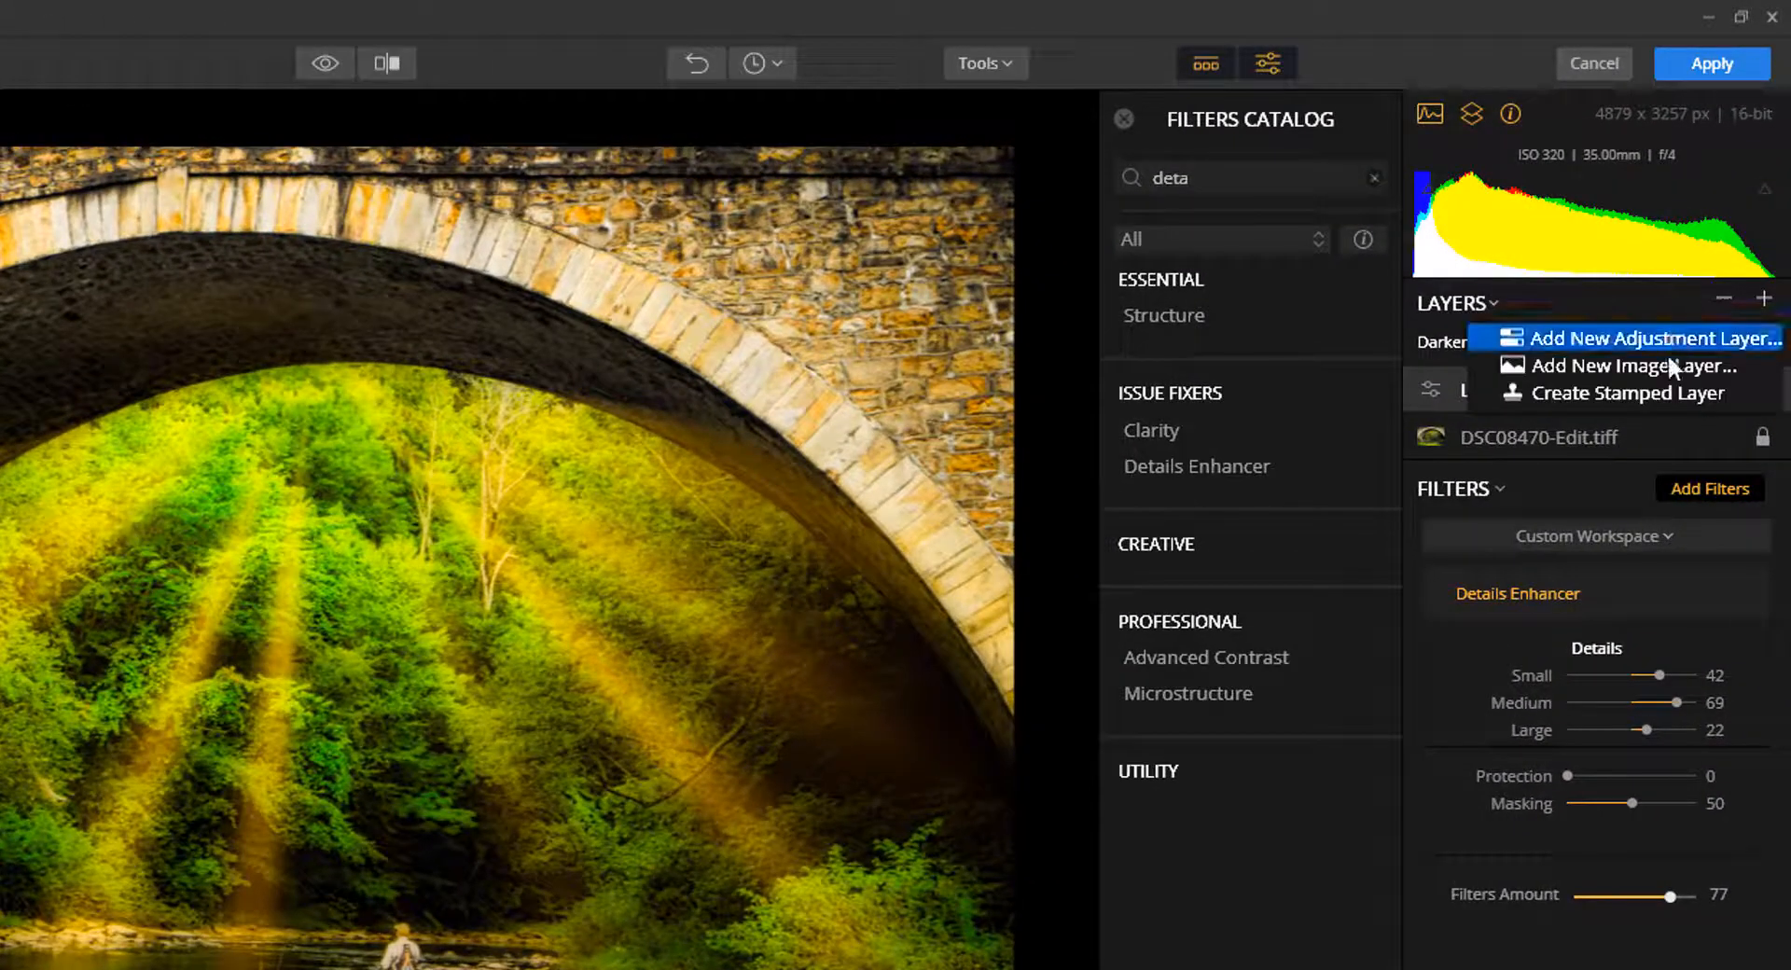
pyautogui.click(1694, 339)
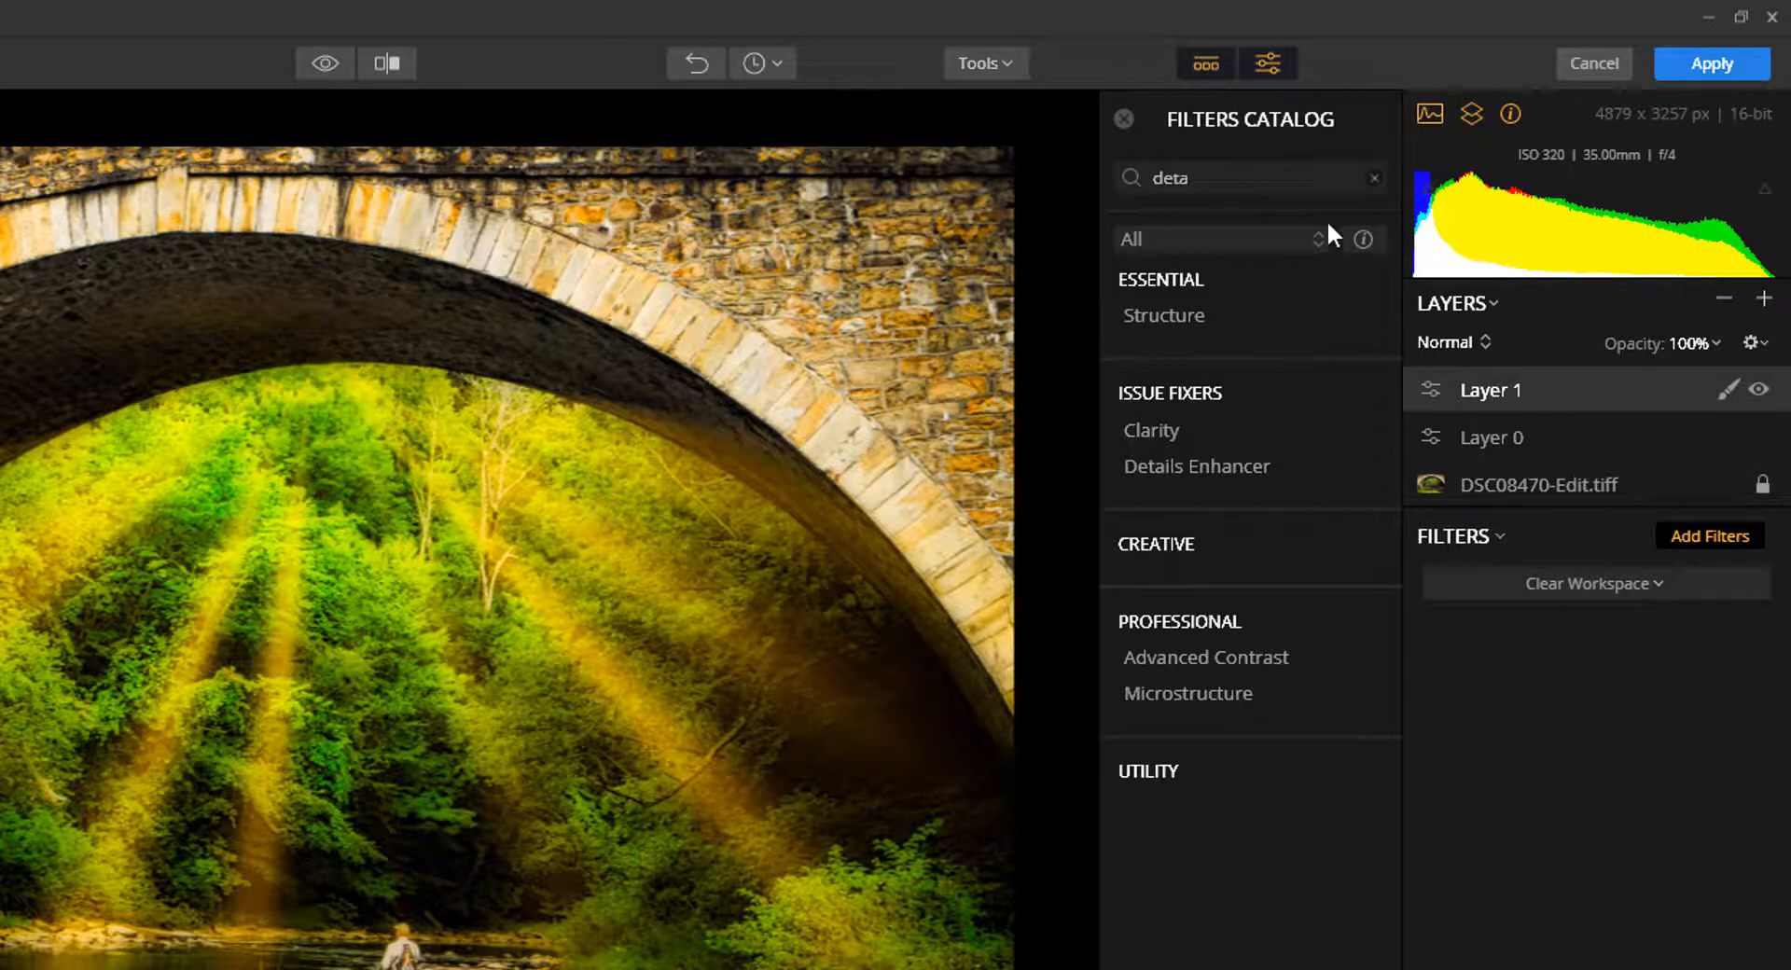
pyautogui.click(1373, 177)
pyautogui.write('v')
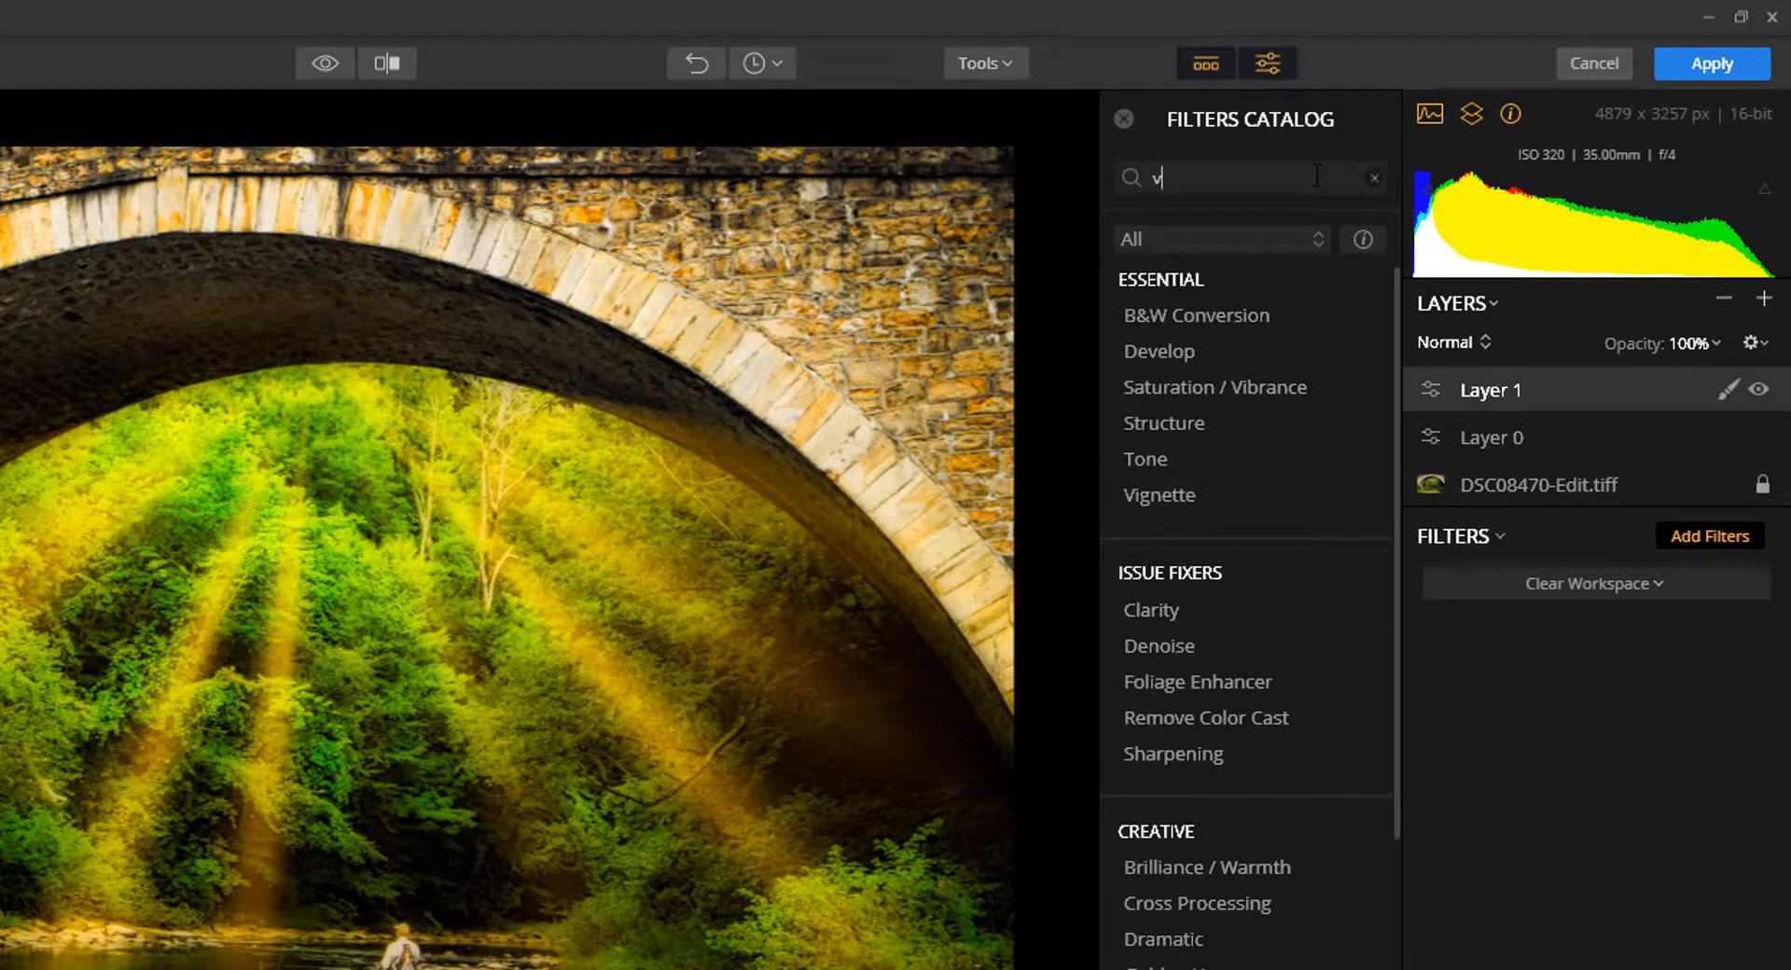
pyautogui.write('ig')
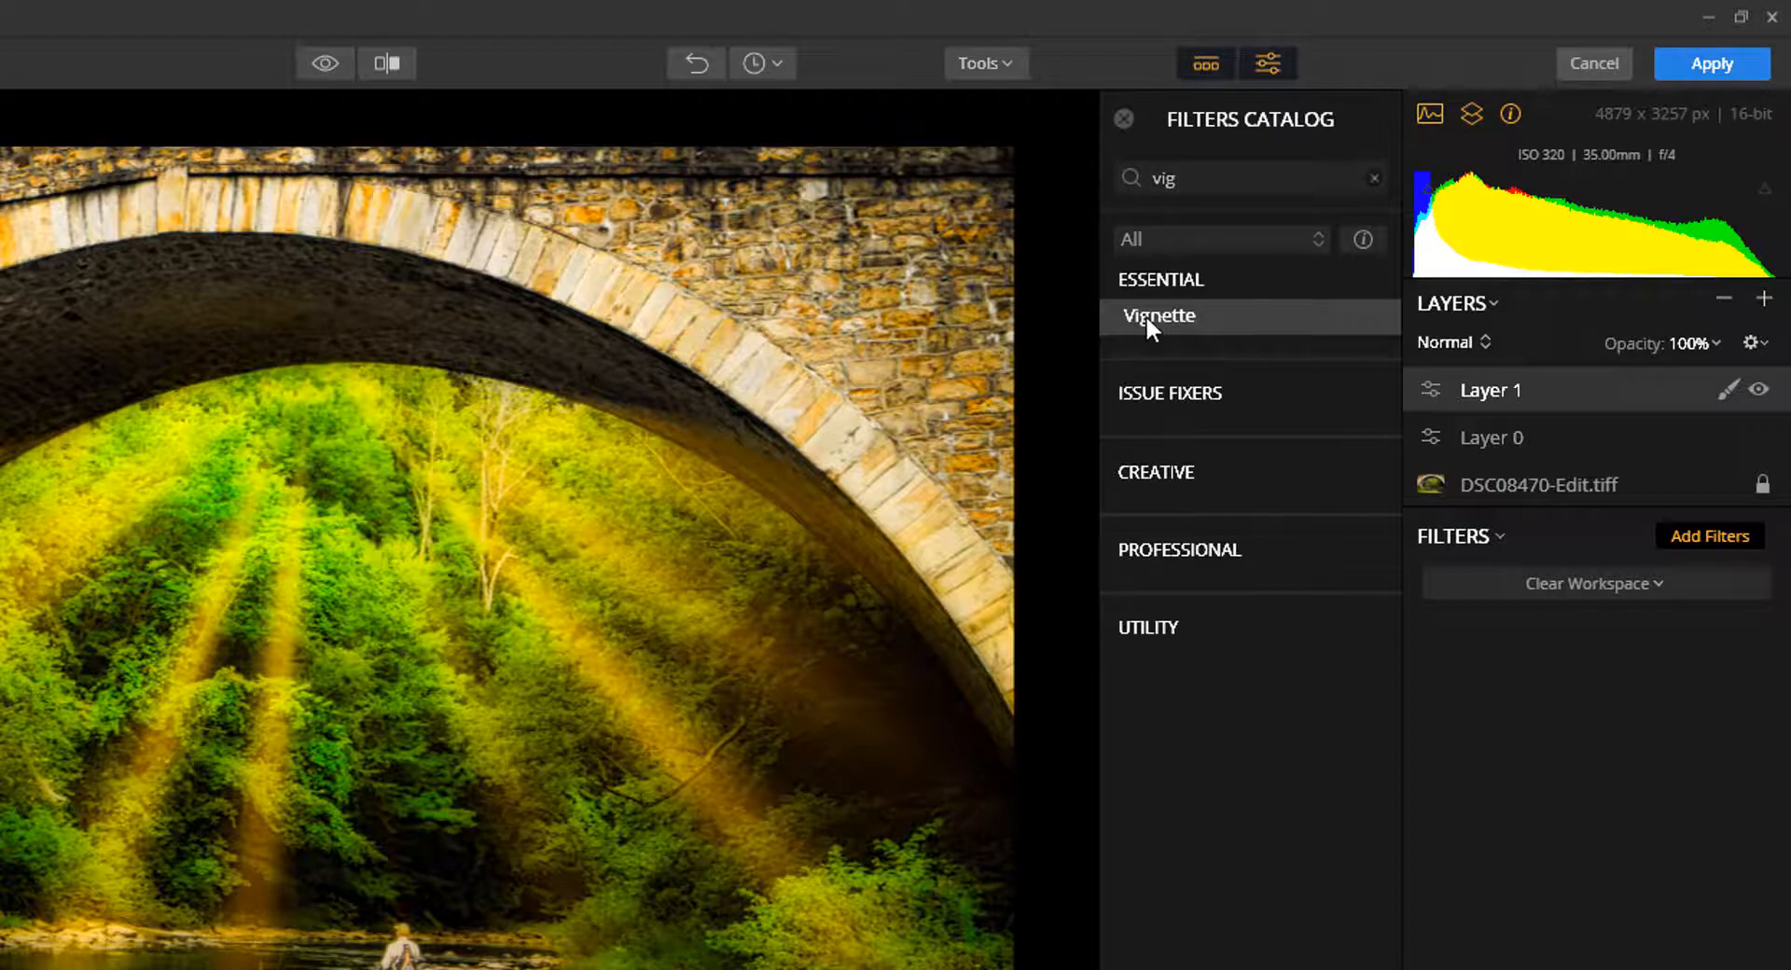
pyautogui.click(1145, 315)
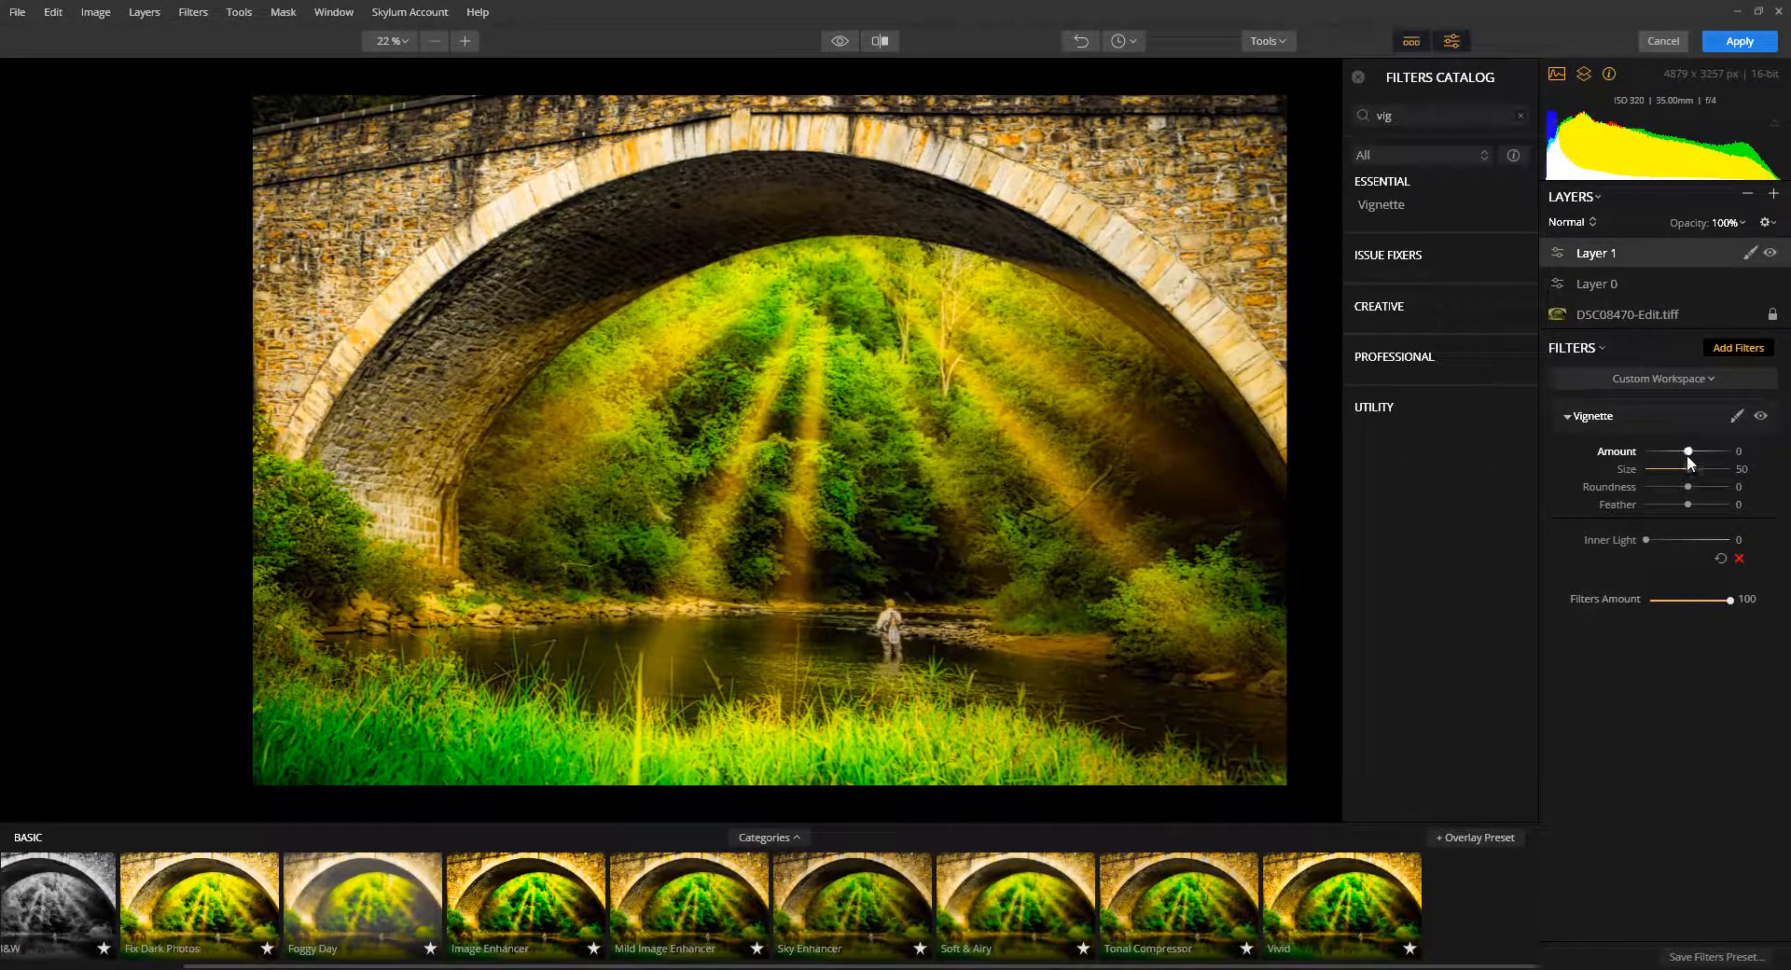
# Step: Set the Vignette to Amount -49, Size 51, Roundness 27 and Inner Light 31, and apply all edits back to Lightroom
pyautogui.moveTo(1686, 453)
pyautogui.mouseDown()
pyautogui.moveTo(1716, 460)
pyautogui.moveTo(1649, 453)
pyautogui.moveTo(1699, 469)
pyautogui.moveTo(1673, 543)
pyautogui.moveTo(1699, 486)
pyautogui.moveTo(1671, 458)
pyautogui.mouseUp()
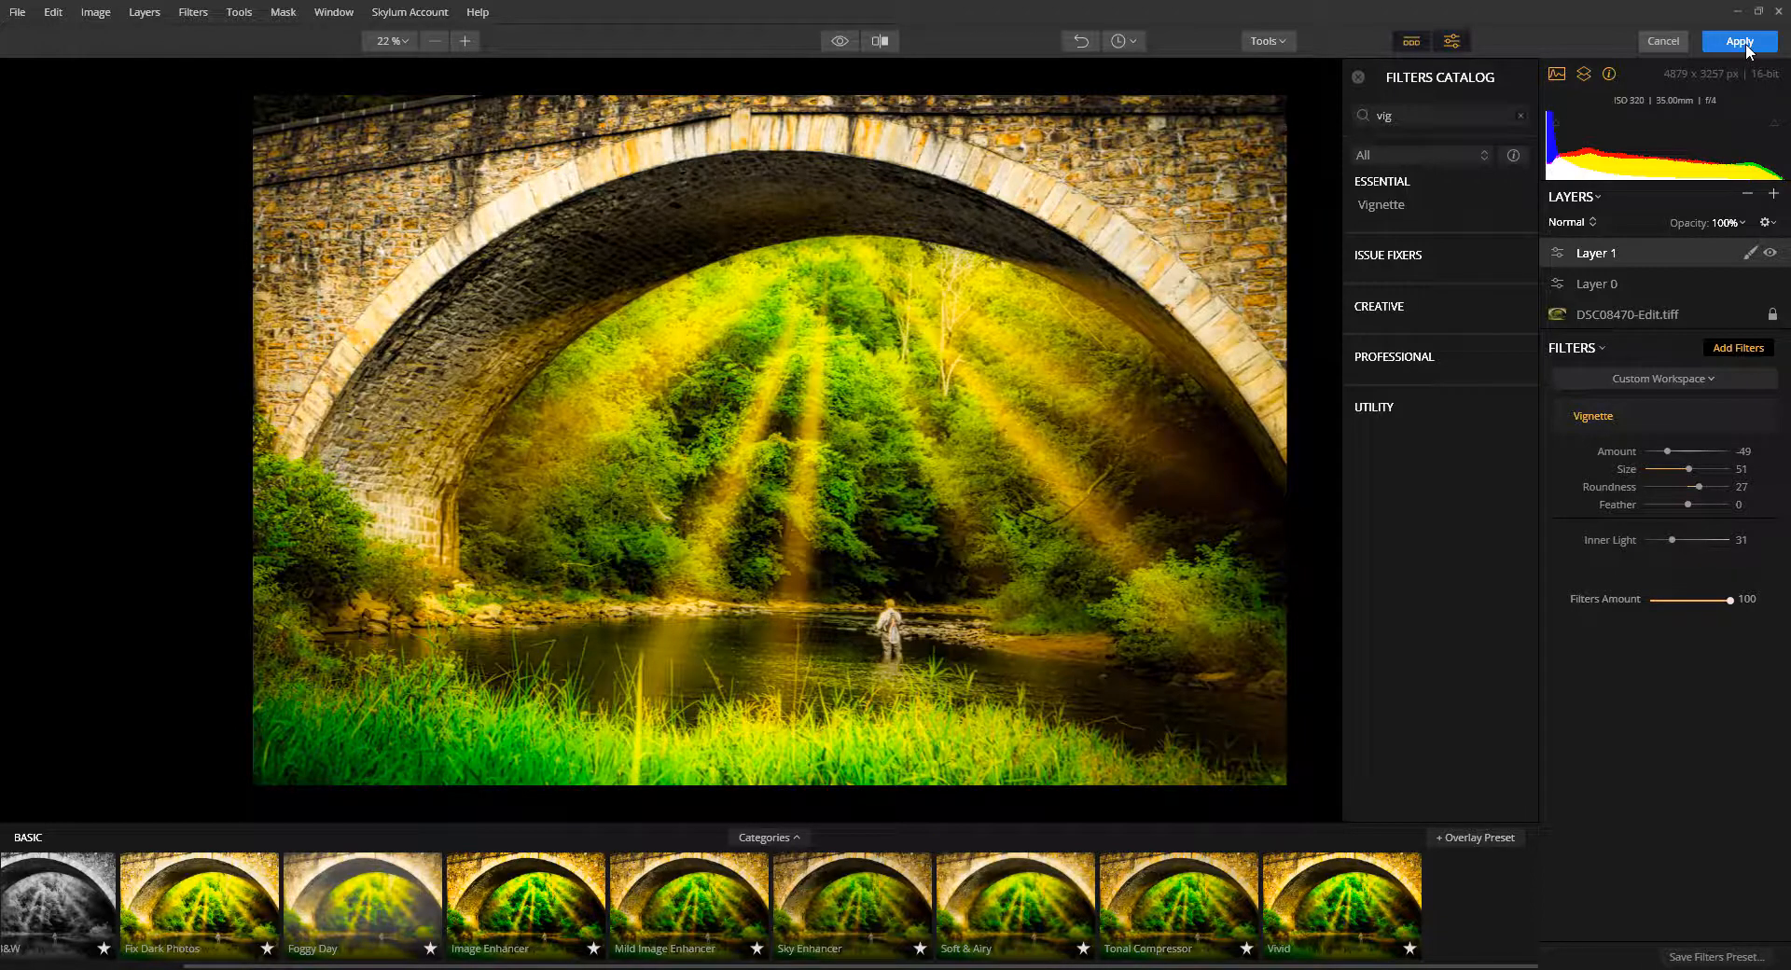
pyautogui.click(11, 9)
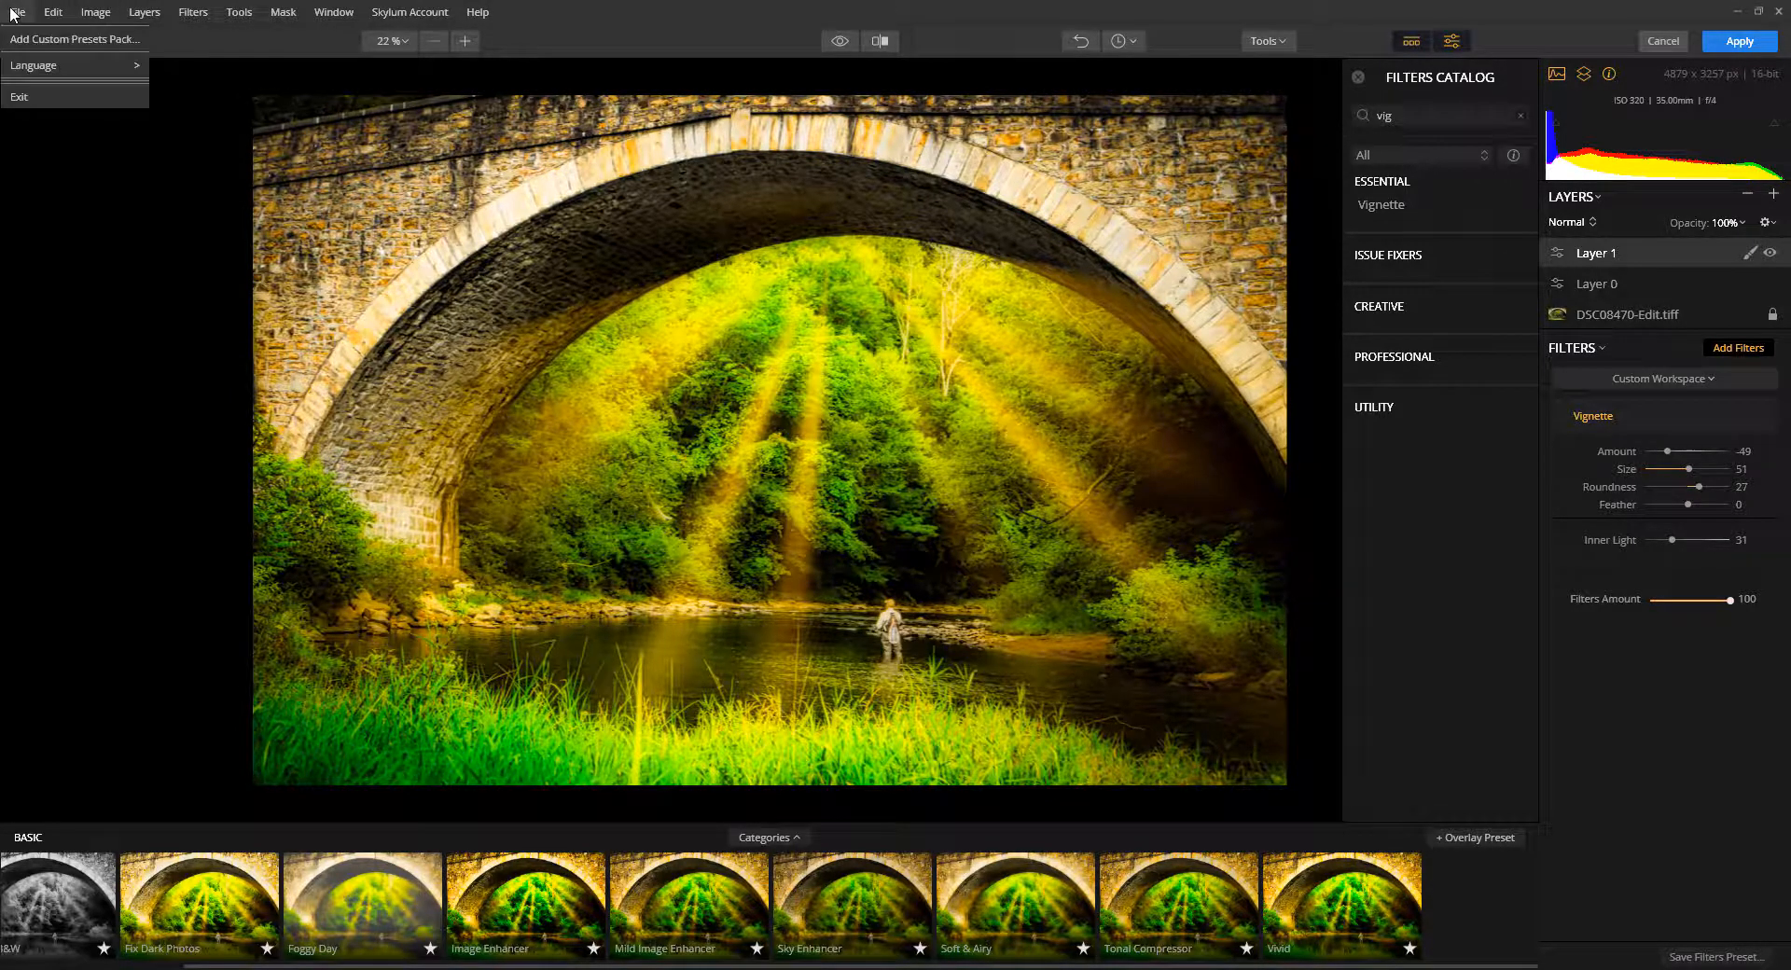
pyautogui.click(11, 9)
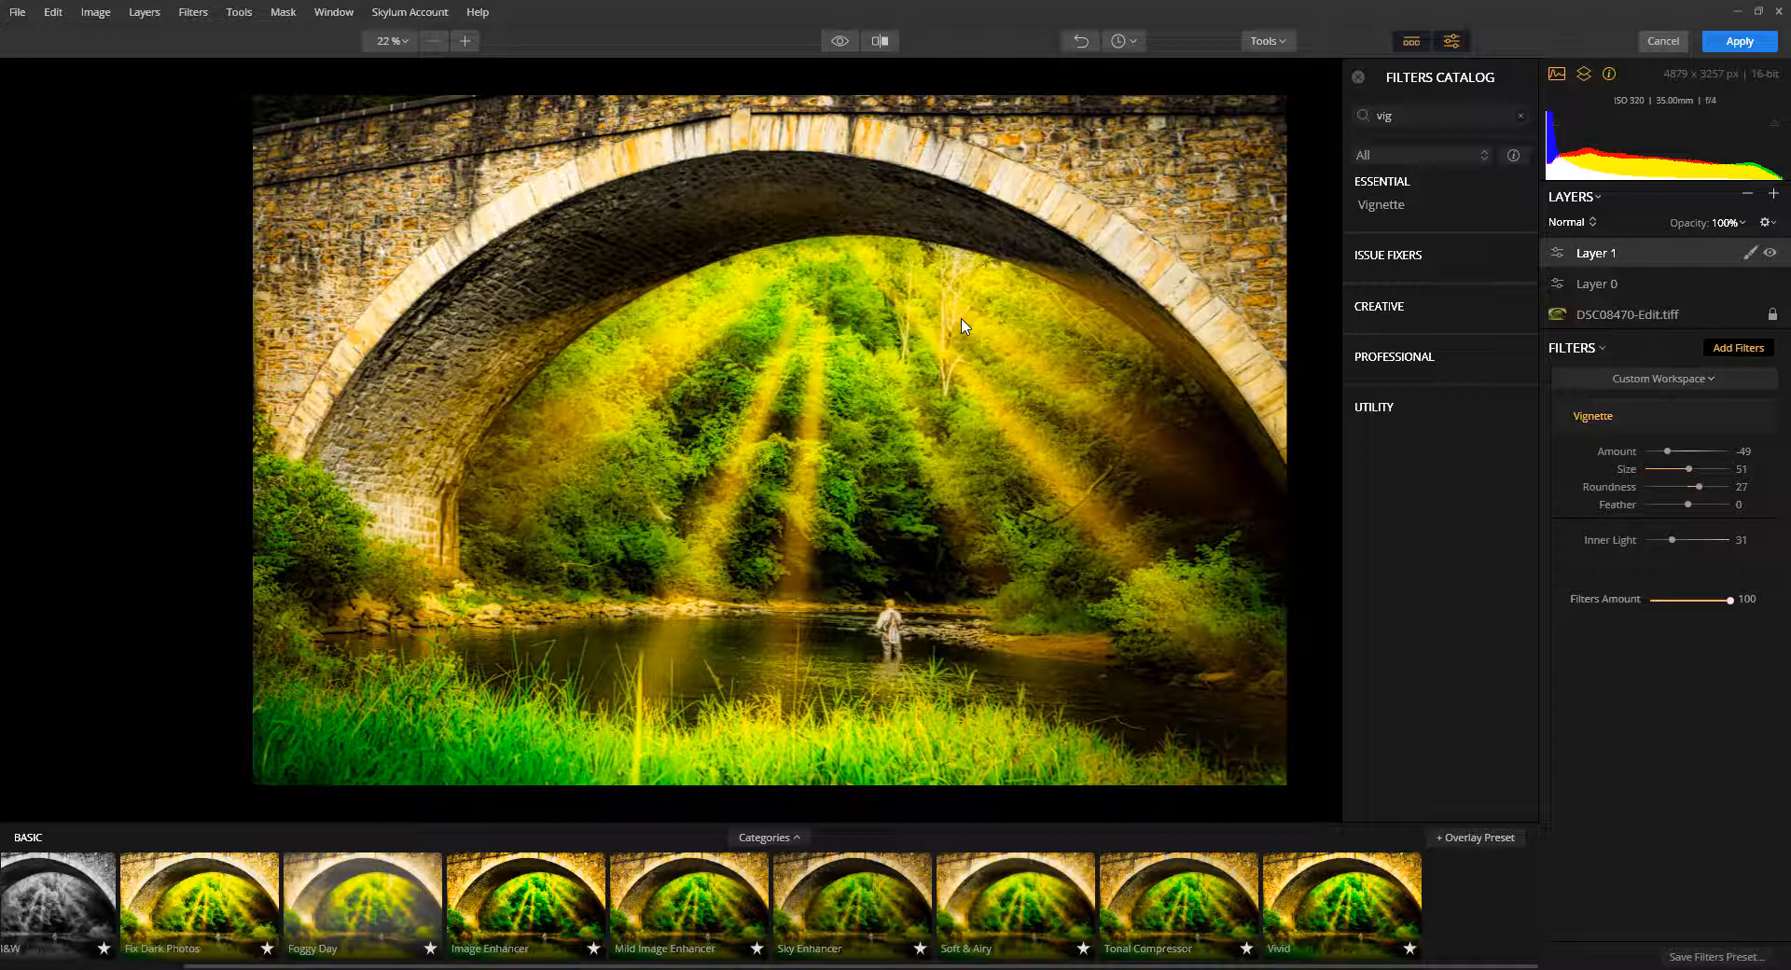
pyautogui.click(1747, 43)
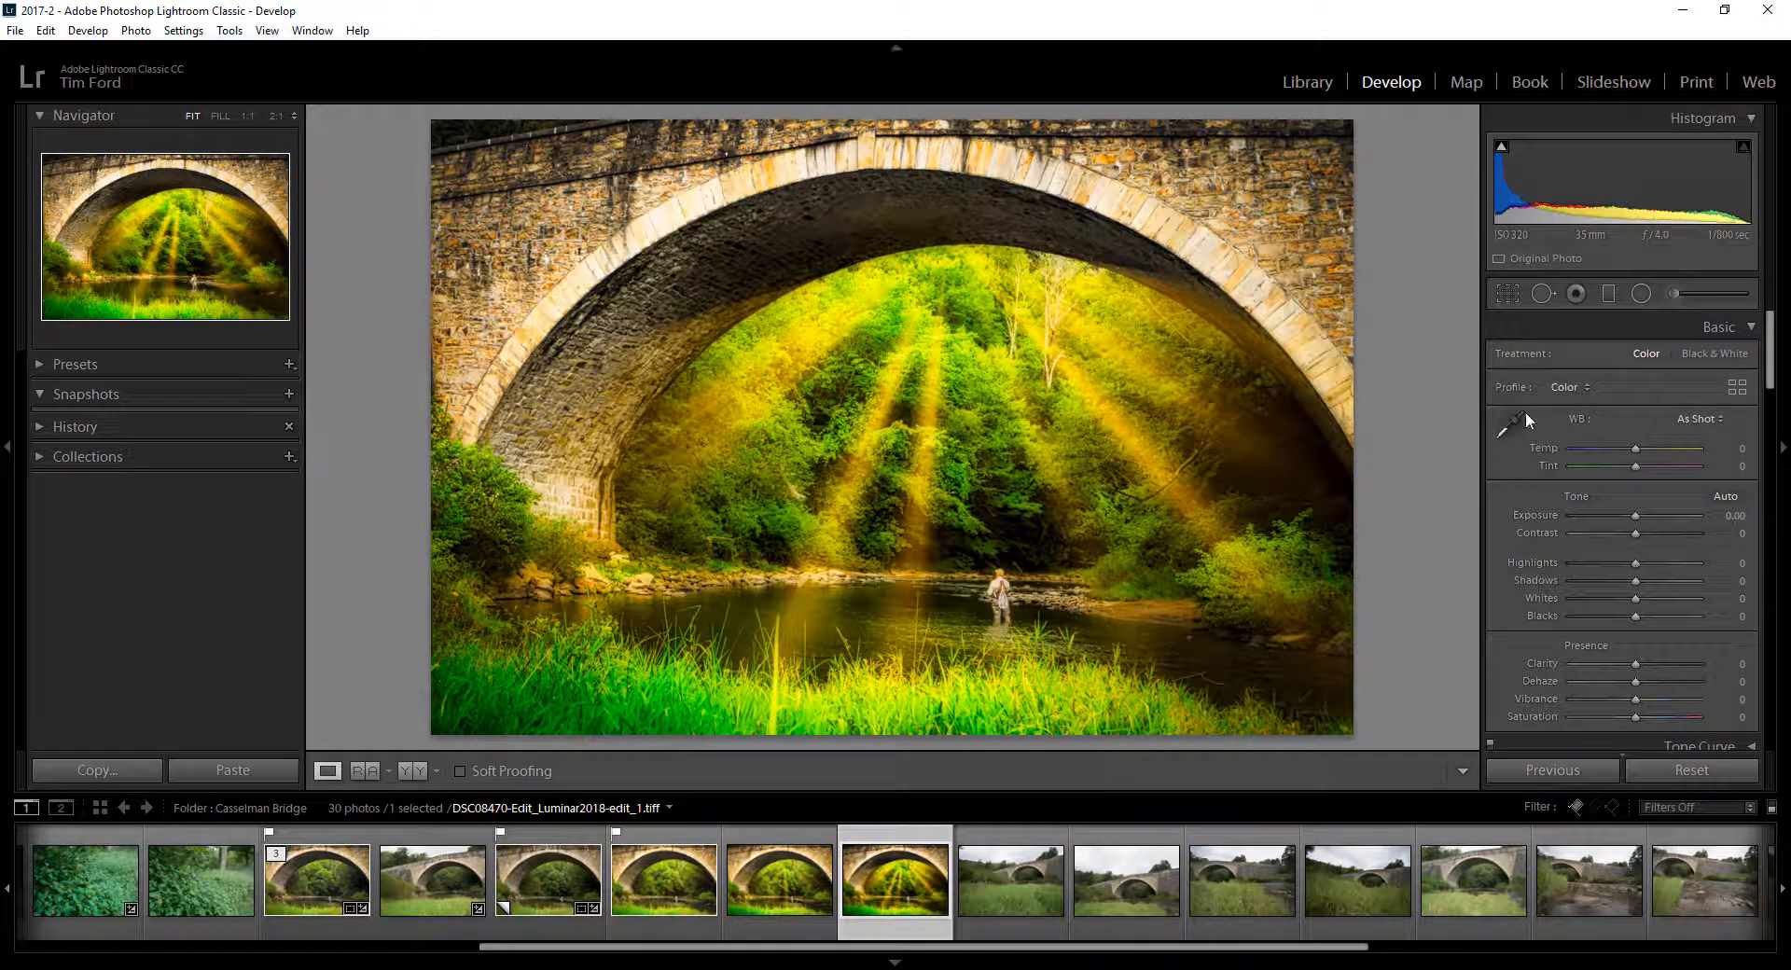
# Step: In Lightroom's Develop module, set the returned photo's Contrast to +9 and Shadows to +82
pyautogui.moveTo(1637, 532); pyautogui.dragTo(1688, 576)
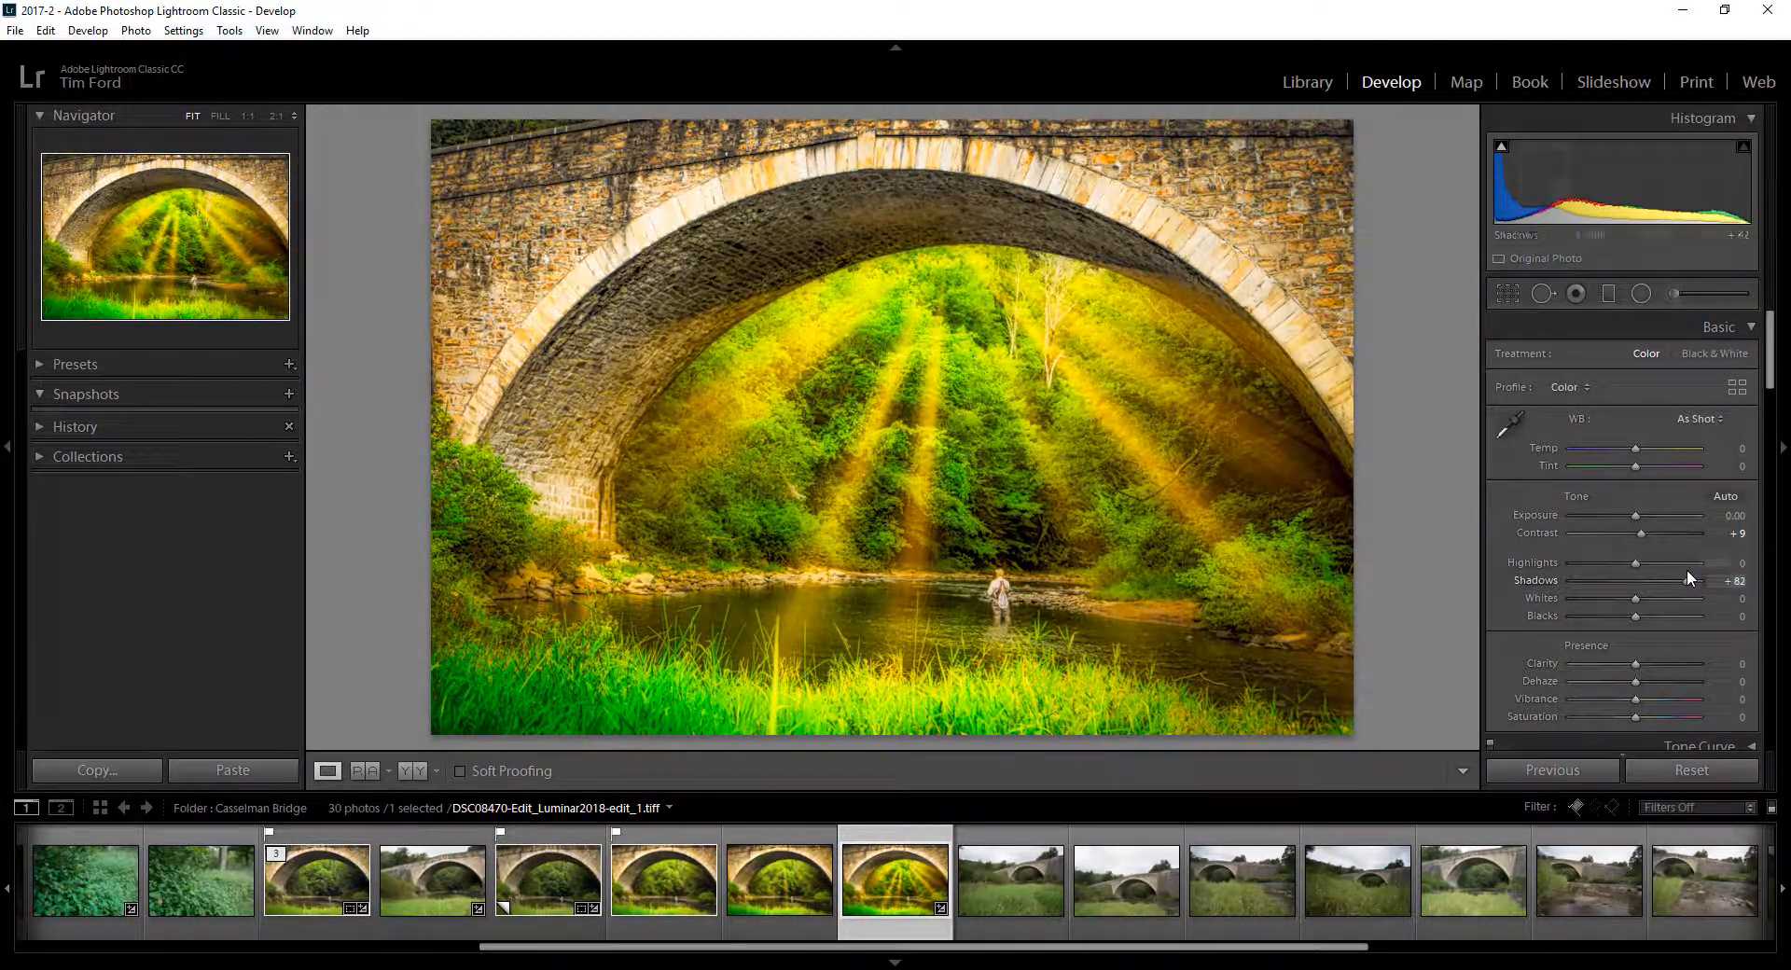